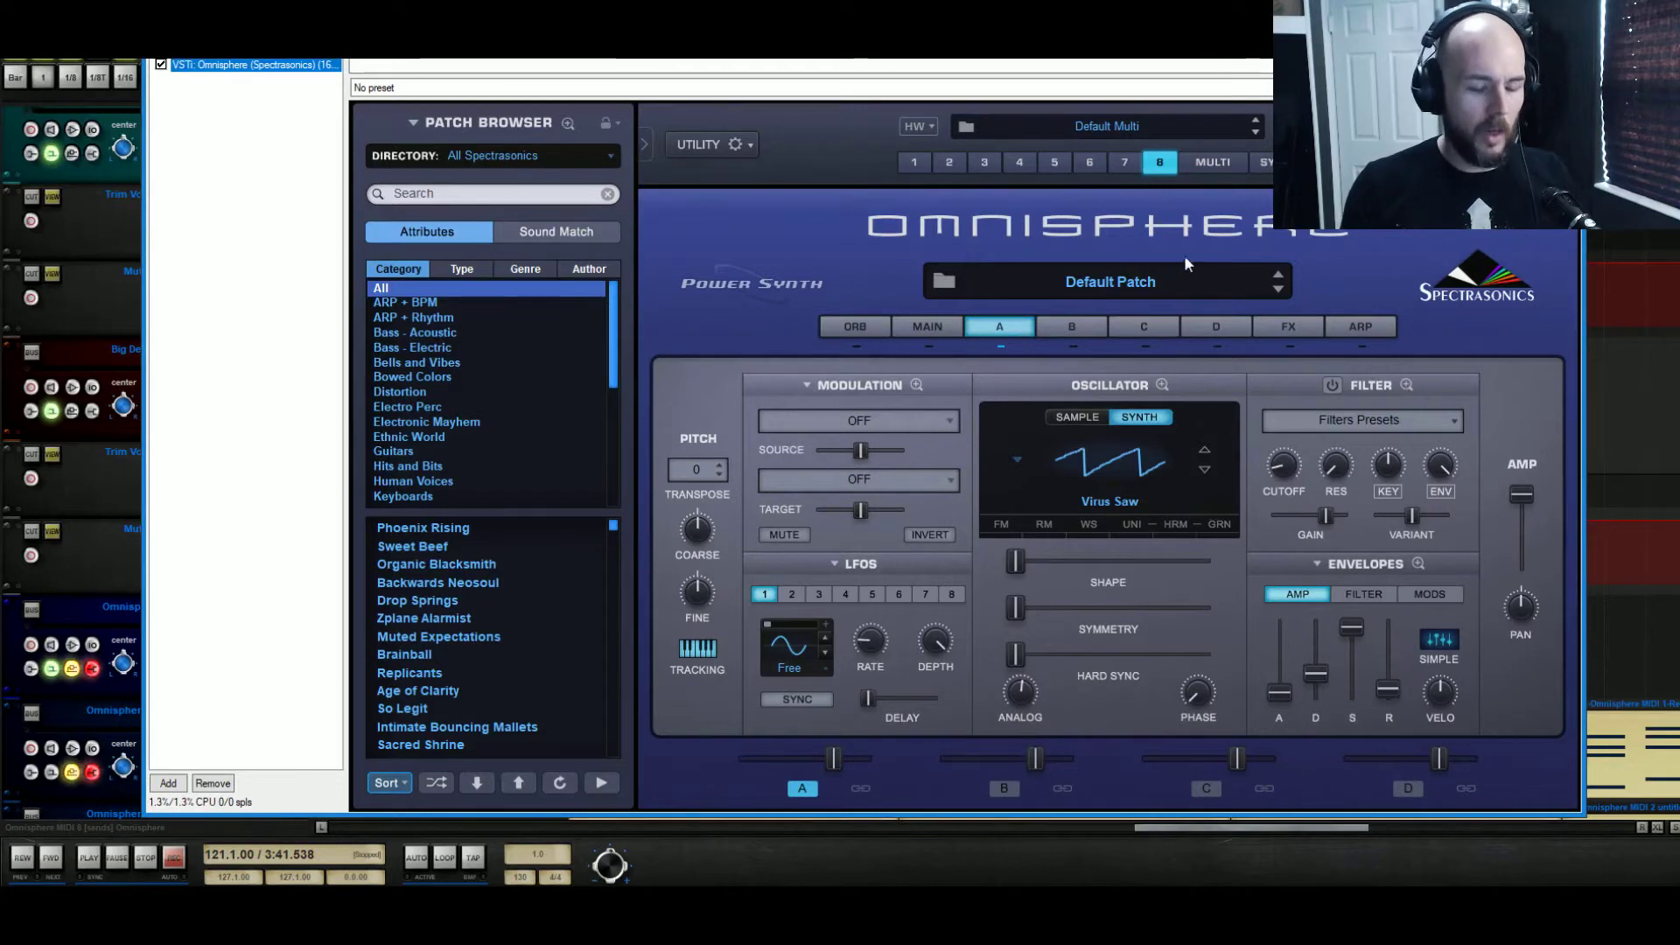
Set layer A's synth oscillator to the Noise waveform and raise Hard Sync to maximum
{"action": "left_click", "coordinate": [1017, 457]}
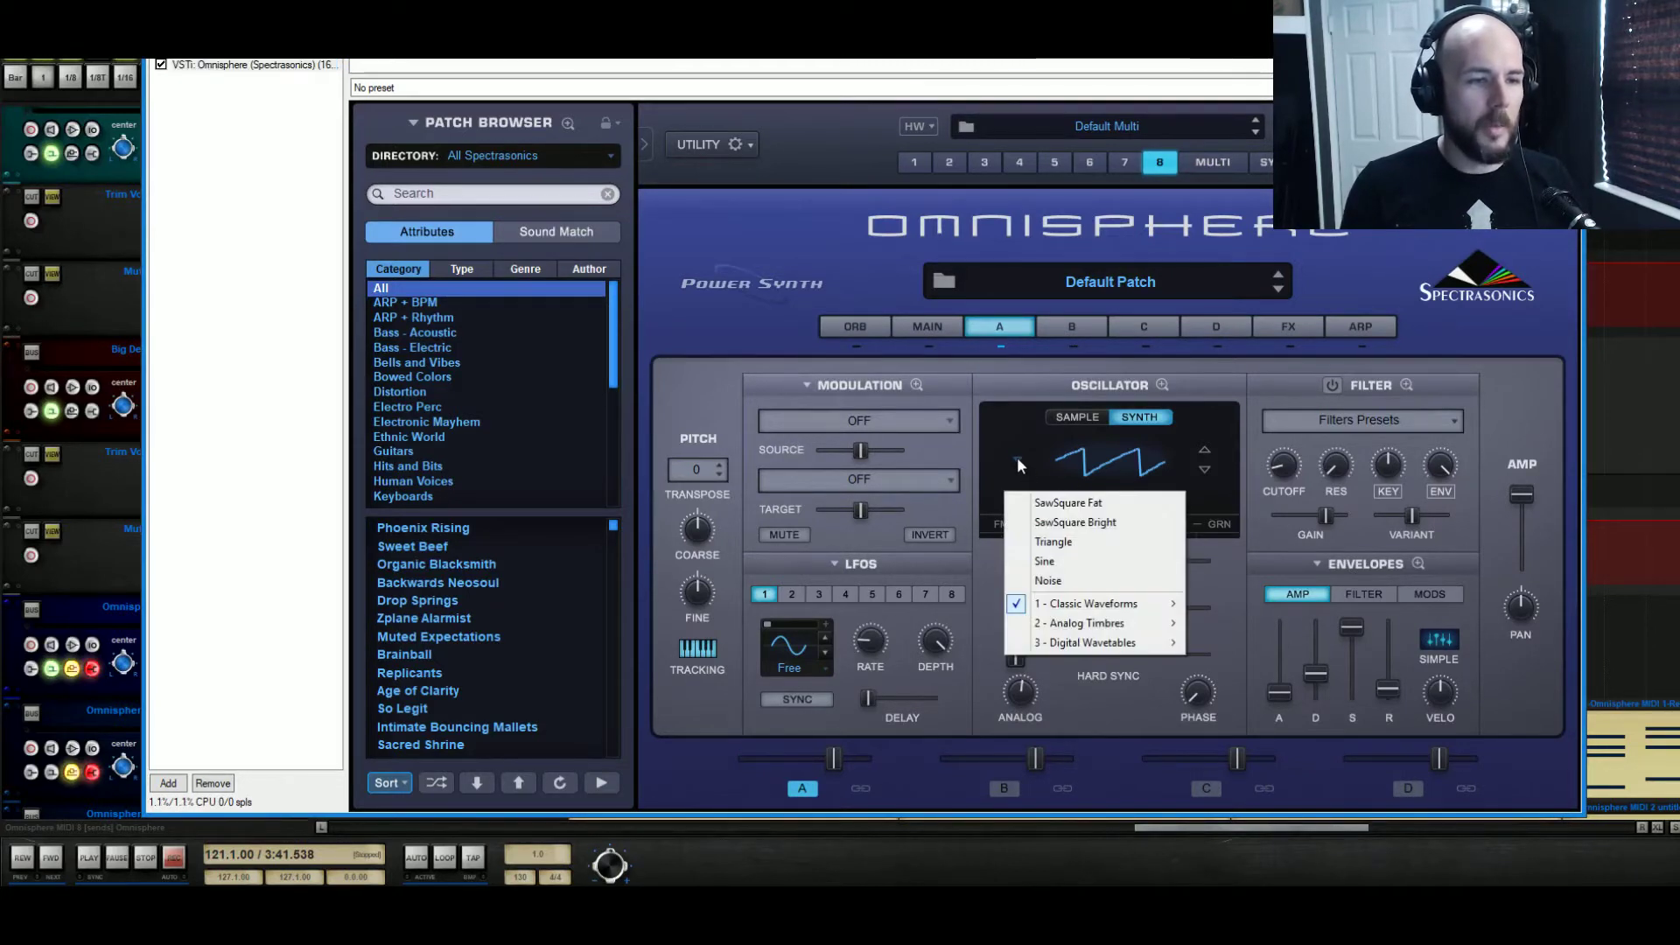
{"action": "left_click", "coordinate": [1136, 583]}
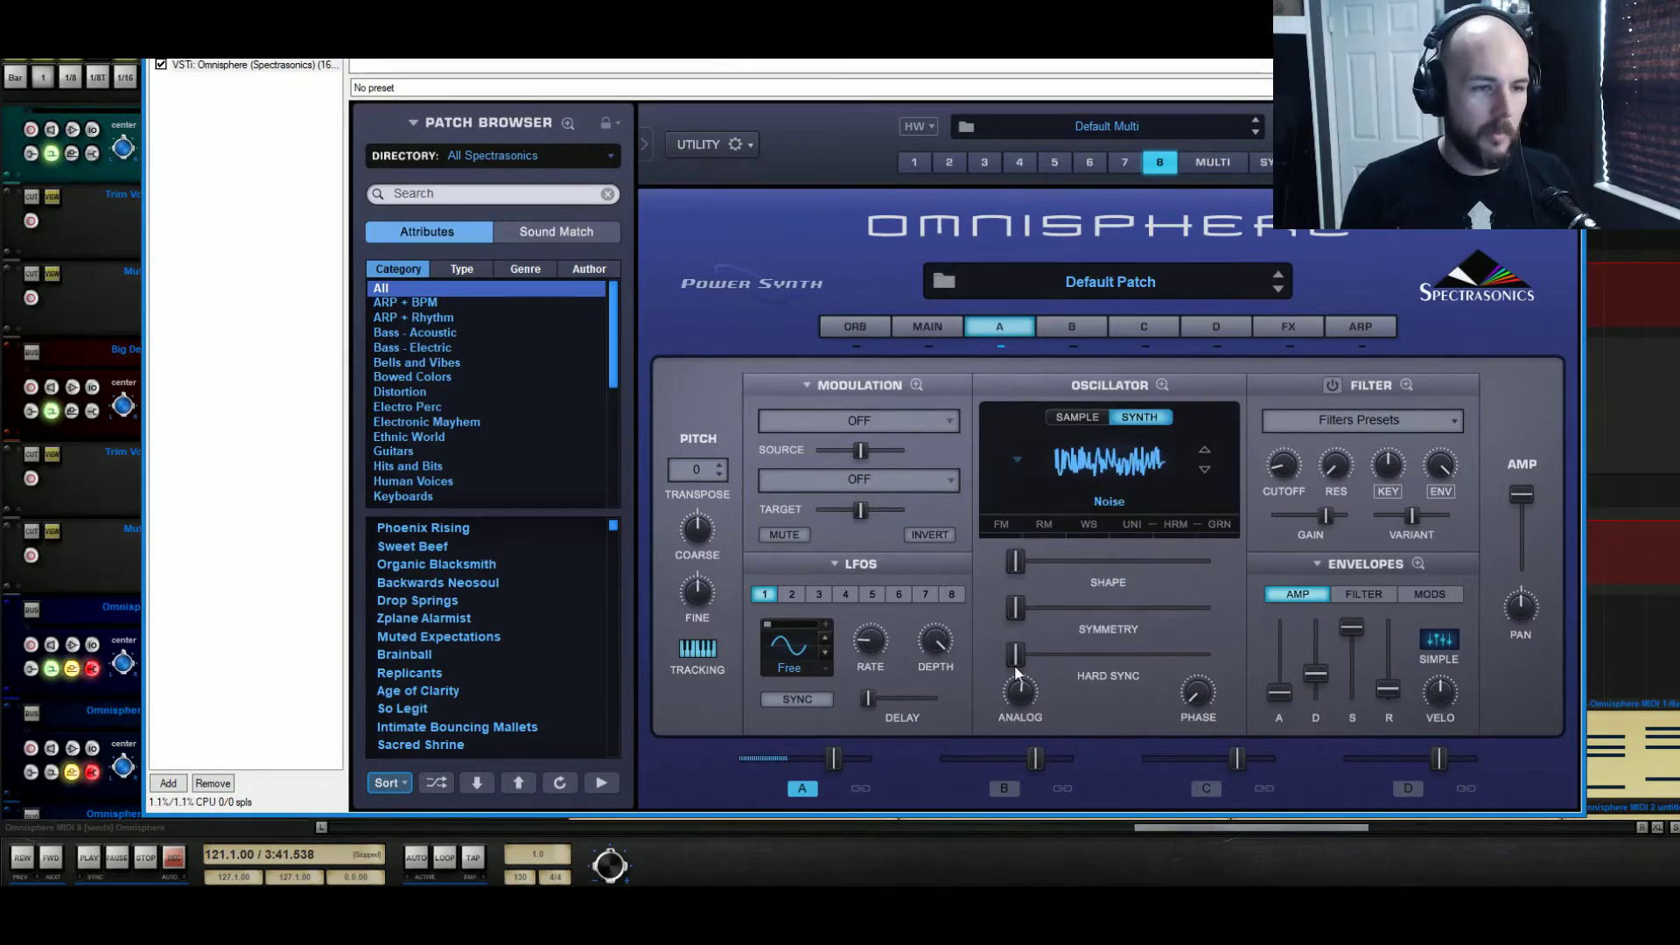
{"action": "left_click_drag", "start_coordinate": [1015, 654], "coordinate": [1201, 663]}
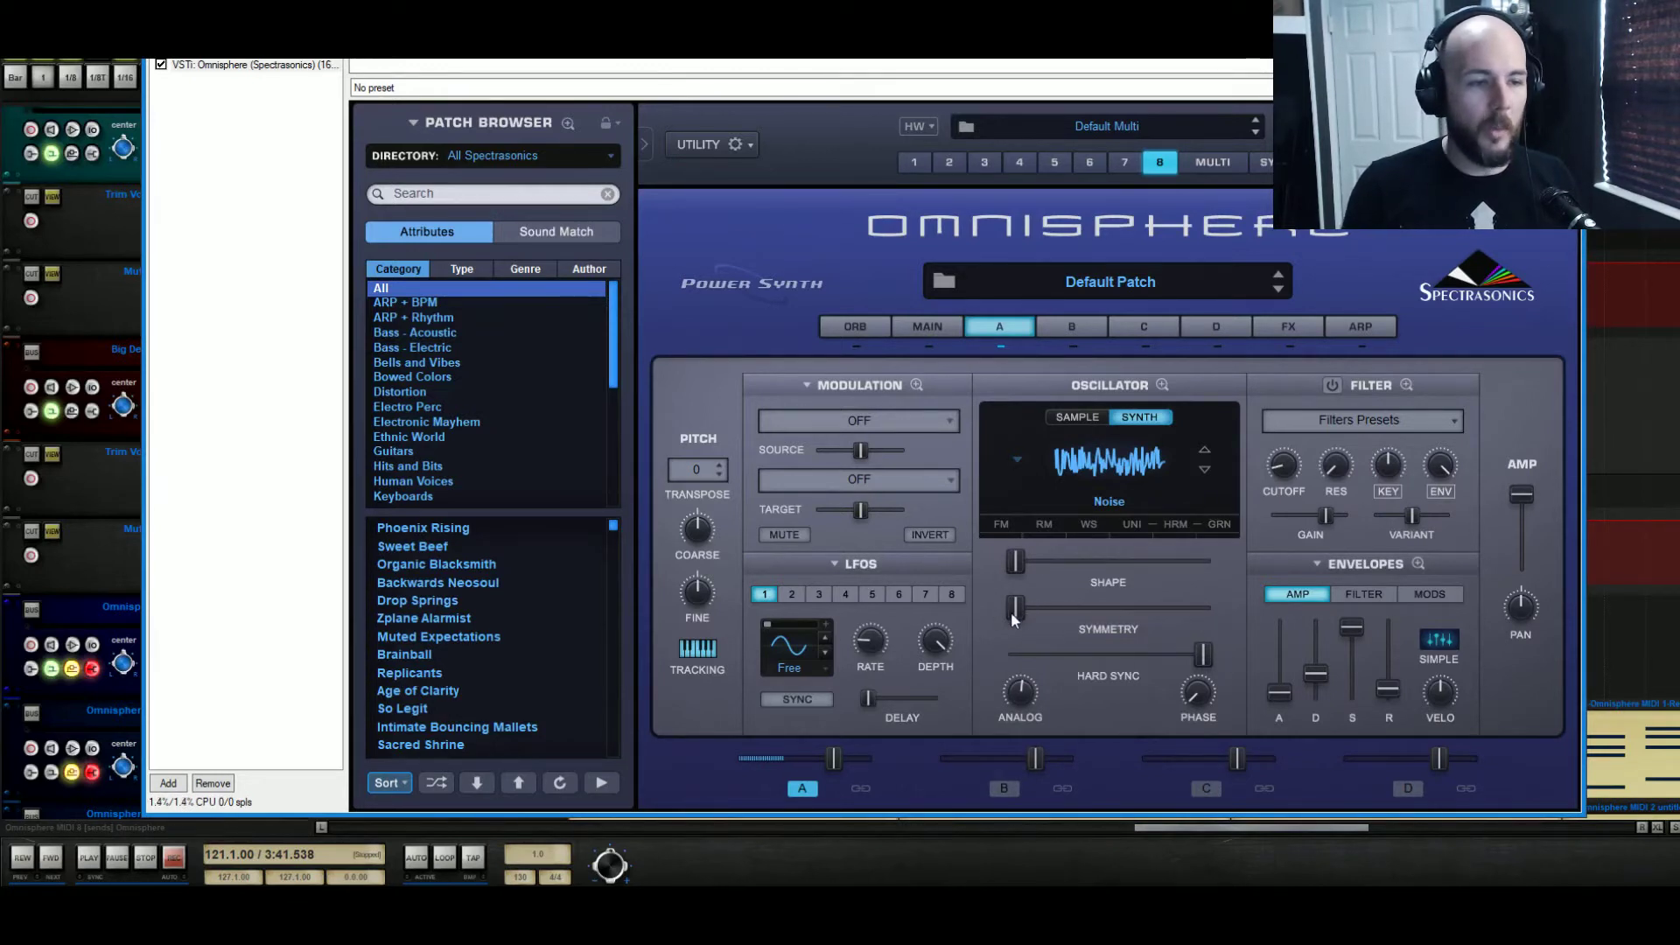
{"action": "left_click_drag", "start_coordinate": [1018, 618], "coordinate": [642, 506]}
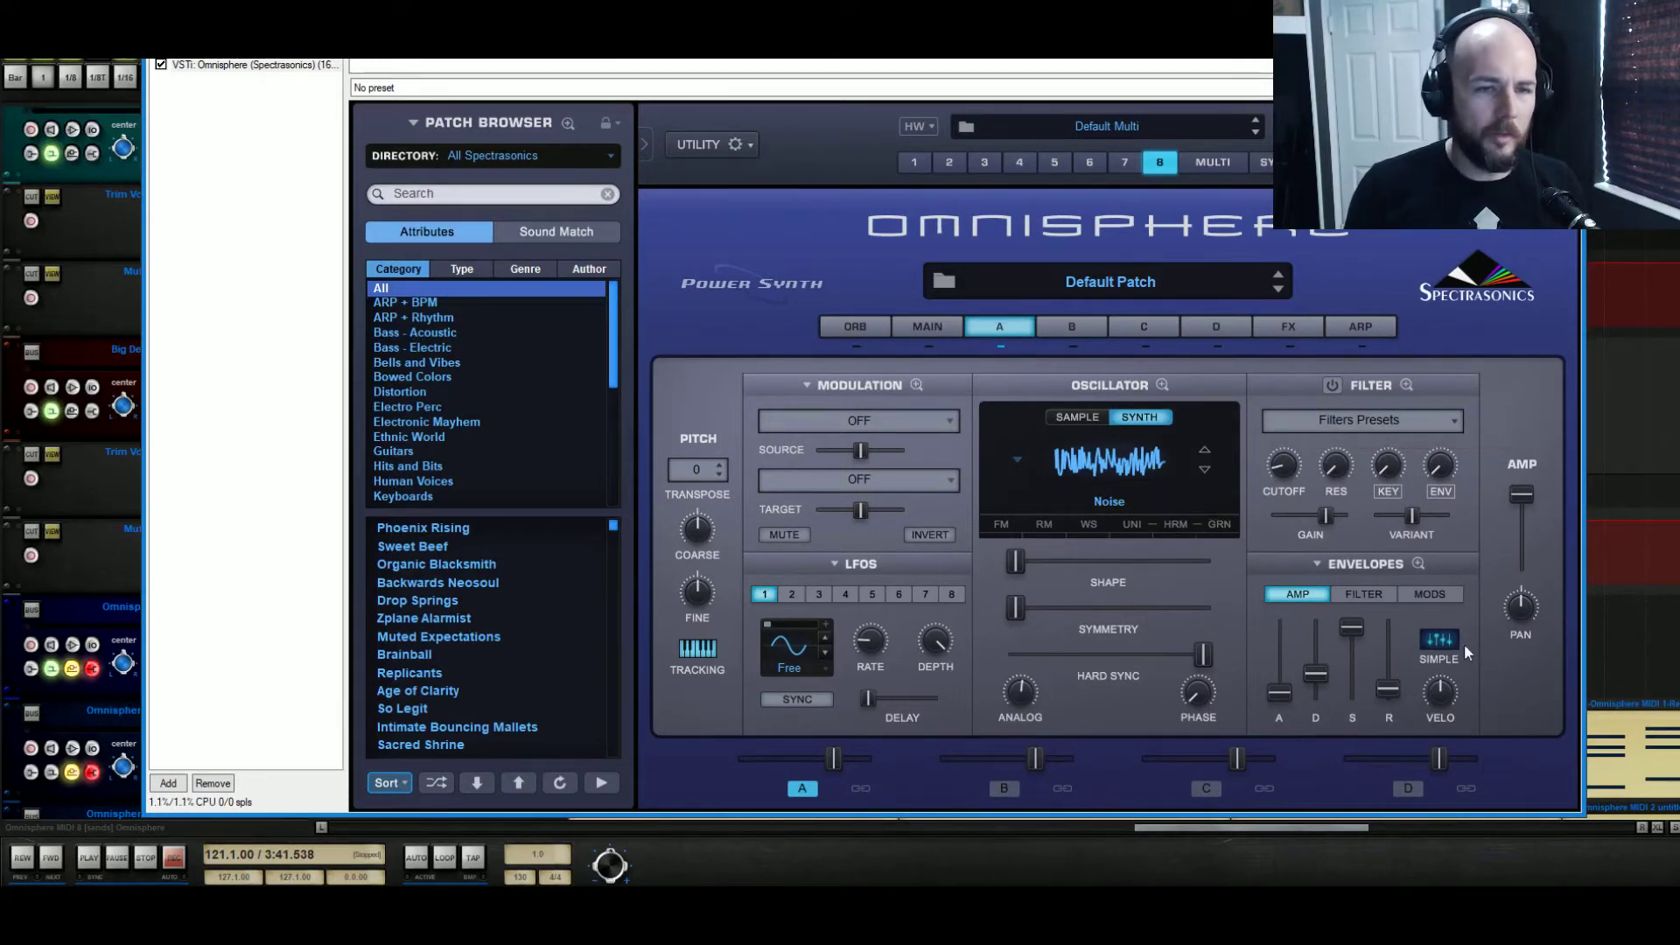
Turn on layer A's filter and sweep its cutoff, leaving it at 0.092 kHz
{"action": "left_click", "coordinate": [1332, 386]}
{"action": "mouse_move", "coordinate": [1291, 469]}
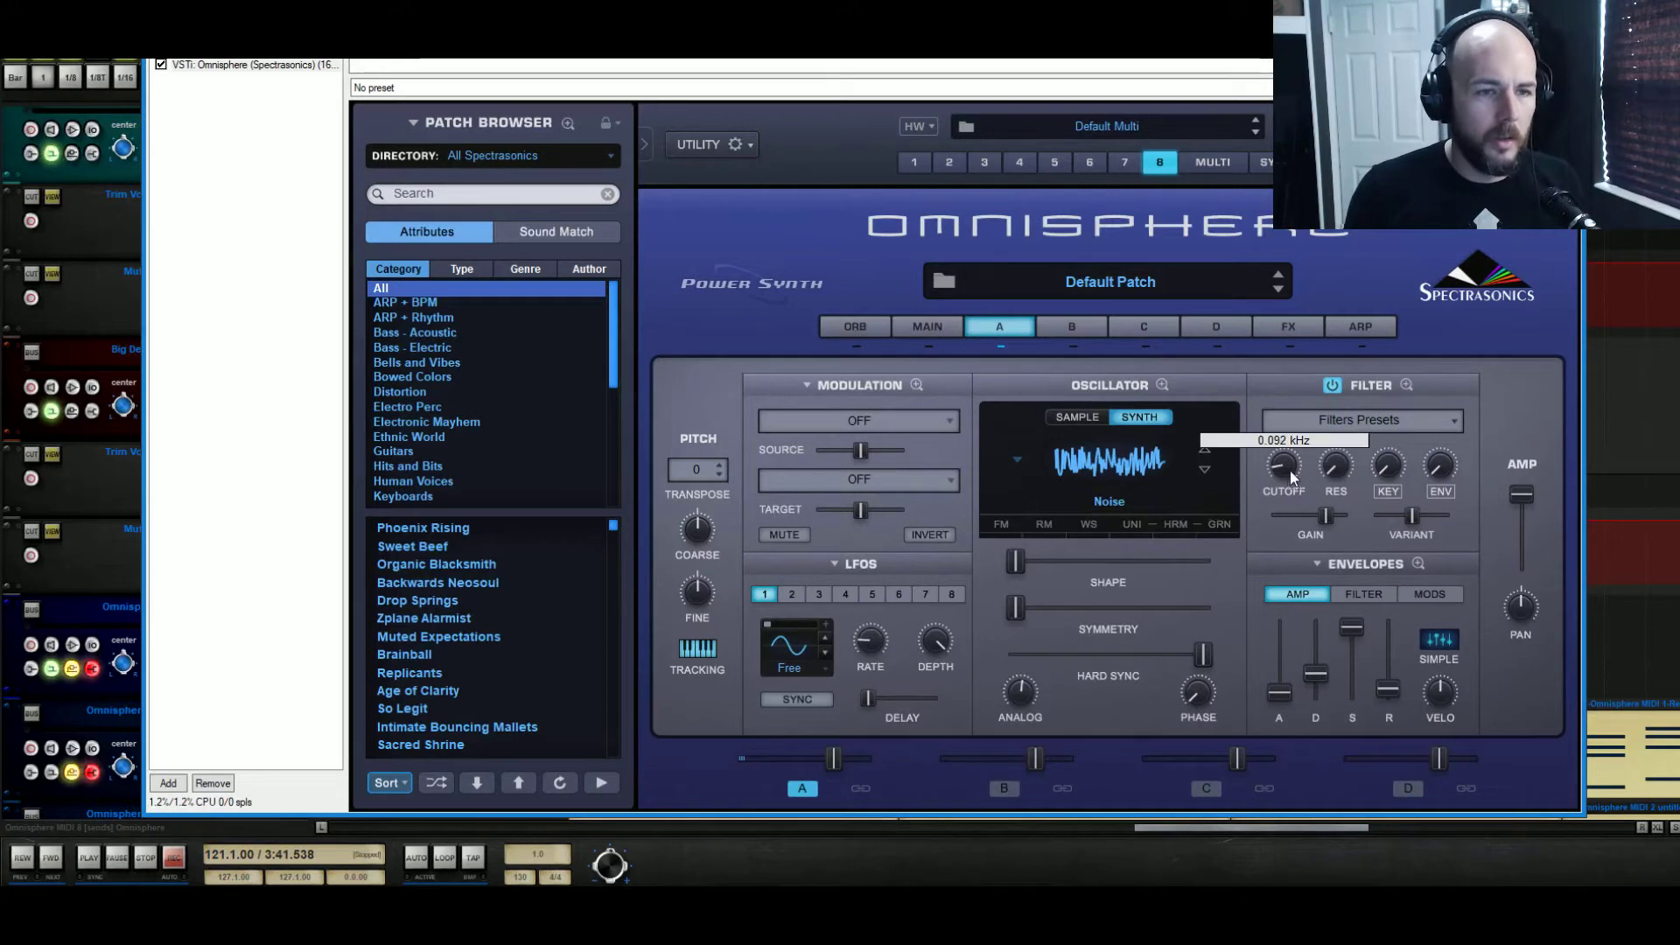
{"action": "mouse_move", "coordinate": [1302, 461]}
{"action": "left_mouse_down"}
{"action": "mouse_move", "coordinate": [1314, 436]}
{"action": "mouse_move", "coordinate": [1353, 427]}
{"action": "mouse_move", "coordinate": [1304, 454]}
{"action": "mouse_move", "coordinate": [1320, 450]}
{"action": "mouse_move", "coordinate": [1313, 475]}
{"action": "left_mouse_up"}
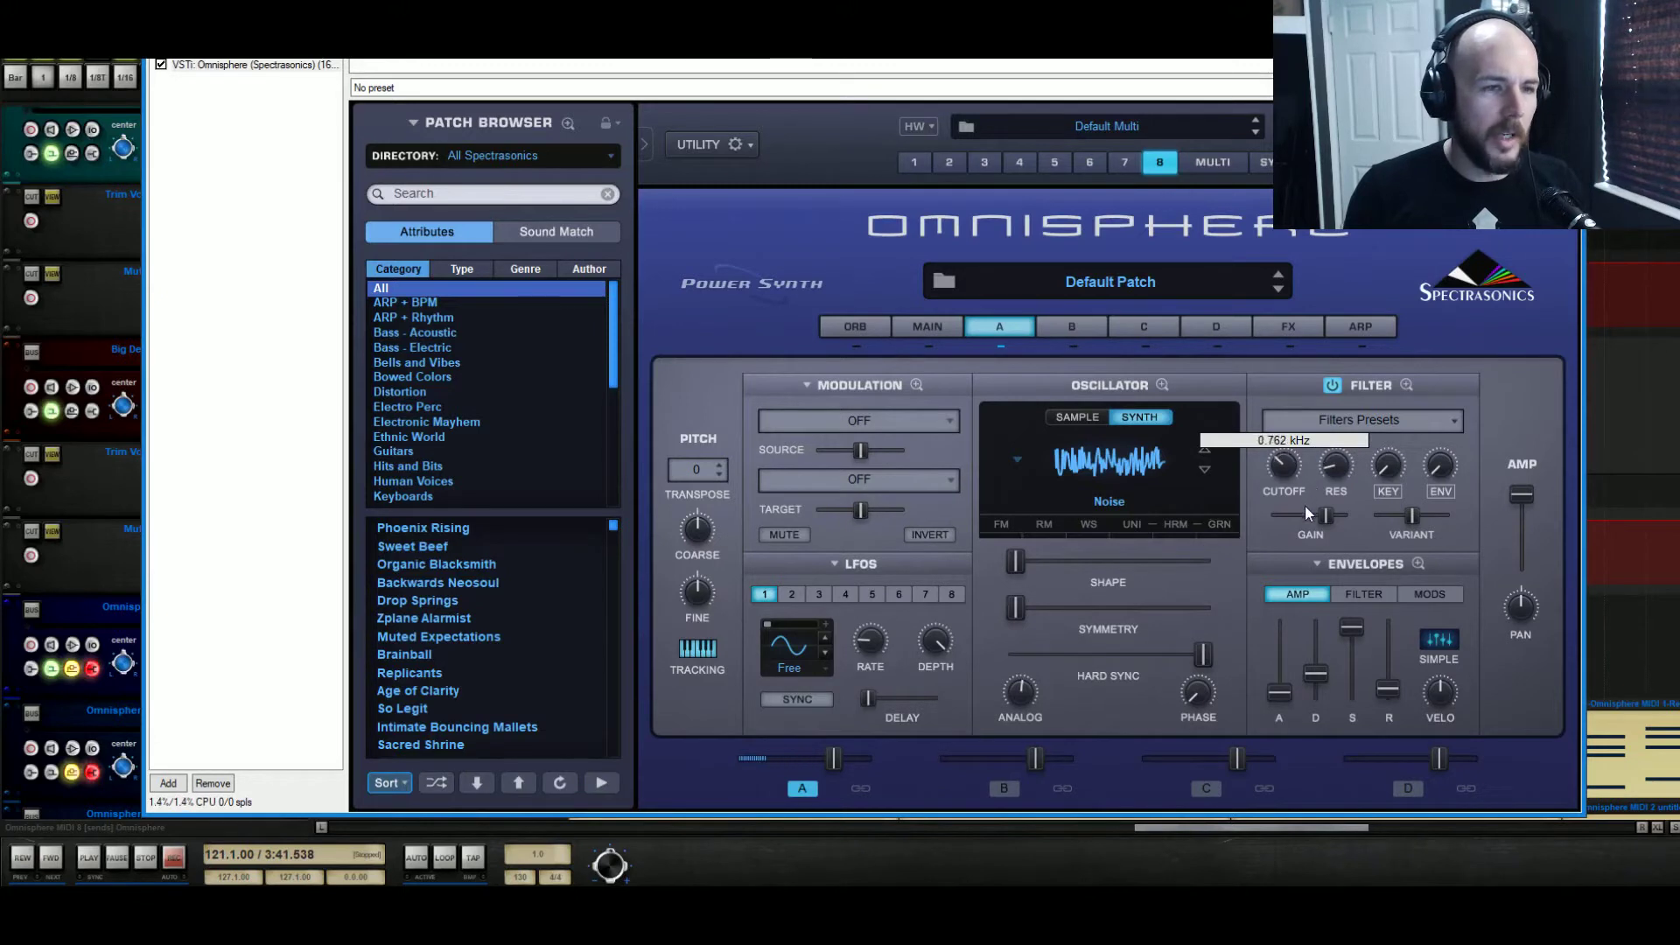
{"action": "left_click_drag", "start_coordinate": [1308, 538], "coordinate": [1356, 438]}
{"action": "left_click_drag", "start_coordinate": [1338, 474], "coordinate": [1337, 477]}
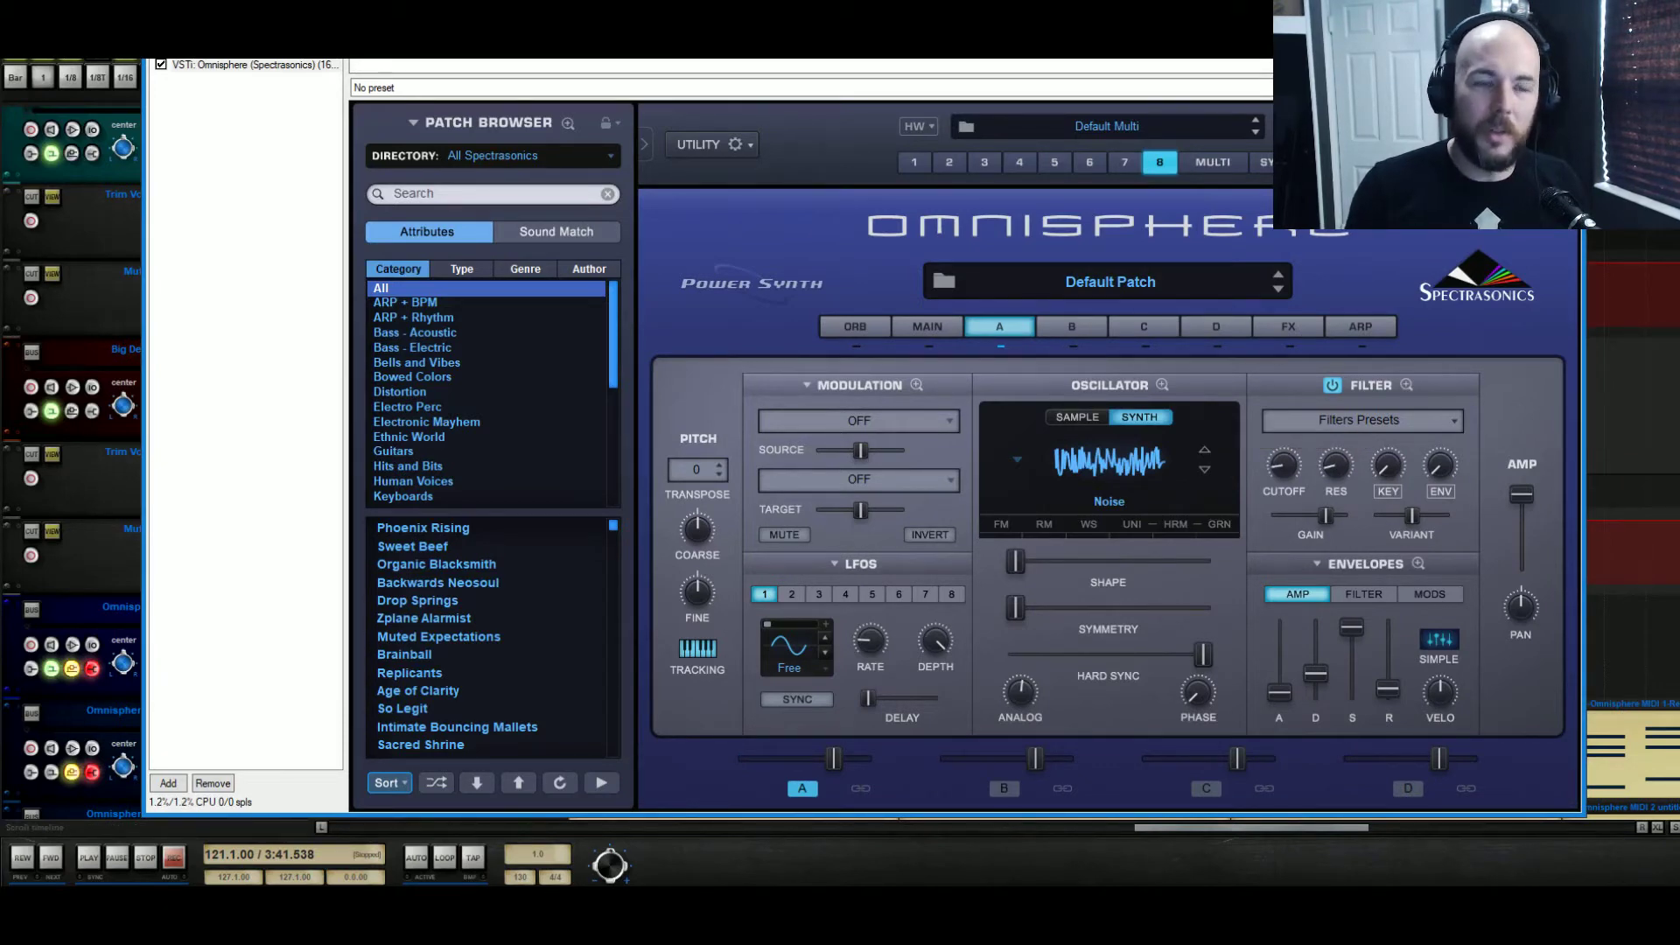
Close the synth and create an empty MIDI item on the Omnisphere MIDI 8 track from bar 121 to bar 136
{"action": "key", "text": "Escape"}
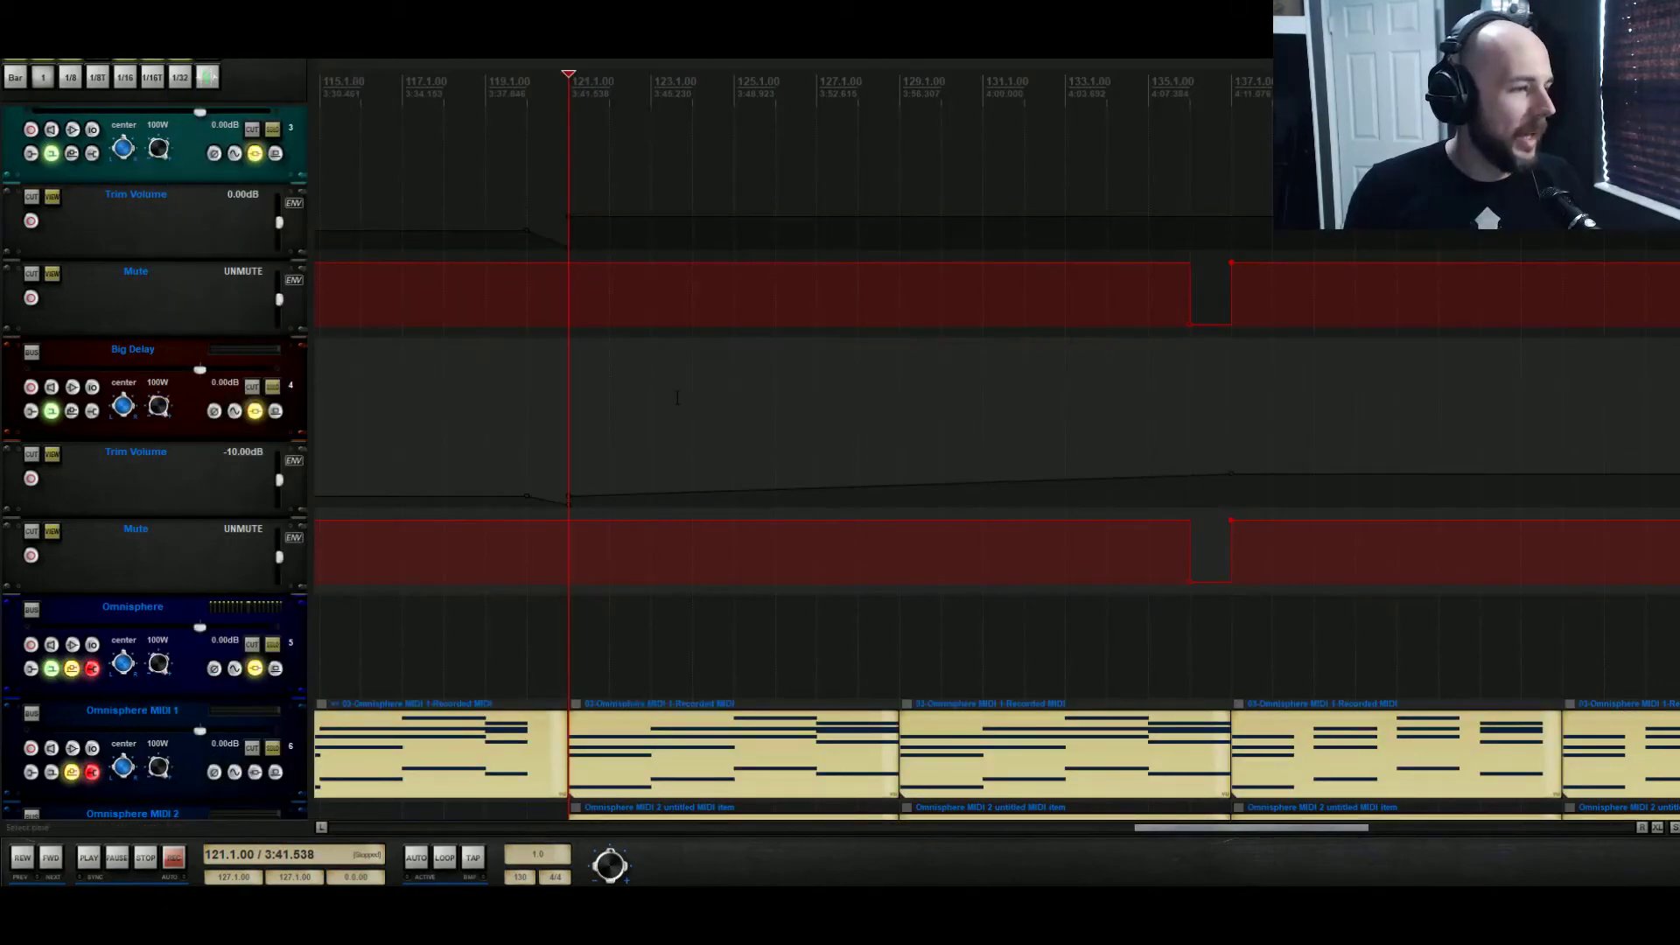
{"action": "scroll", "coordinate": [675, 397], "scroll_direction": "down", "scroll_amount": 10}
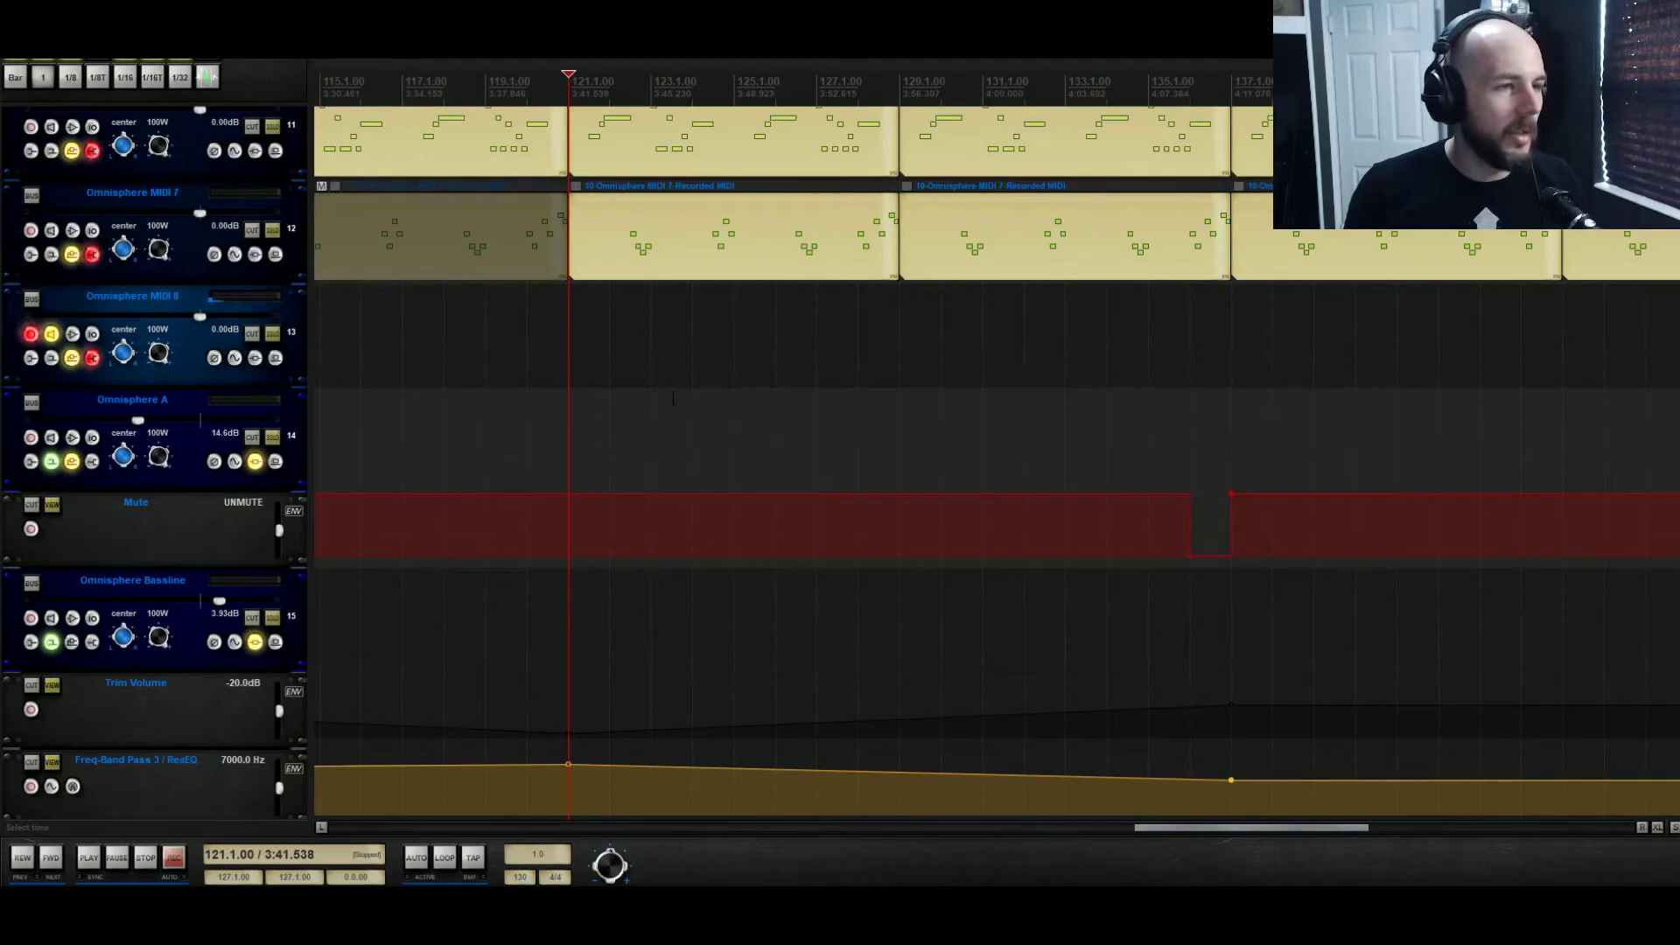
{"action": "mouse_move", "coordinate": [574, 354]}
{"action": "left_mouse_down"}
{"action": "mouse_move", "coordinate": [1249, 338]}
{"action": "mouse_move", "coordinate": [1188, 354]}
{"action": "left_mouse_up"}
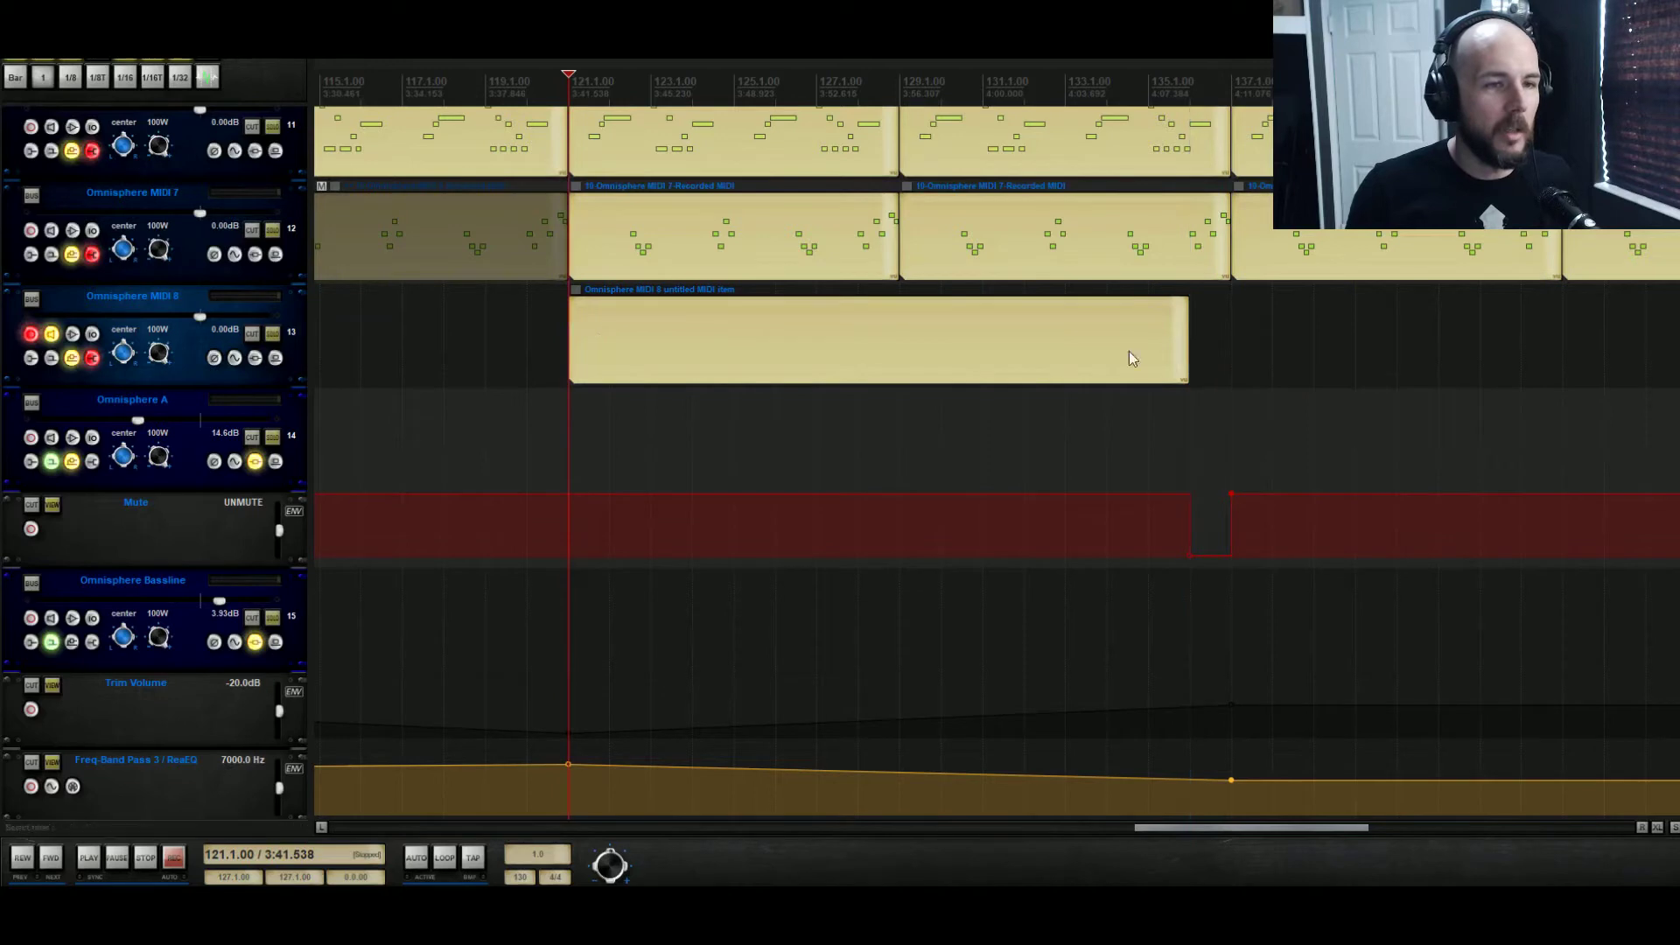
Draw one sustained note just above C3 across the full length of the Omnisphere MIDI 8 item and close its editor
{"action": "double_click", "coordinate": [581, 340]}
{"action": "left_click", "coordinate": [211, 337]}
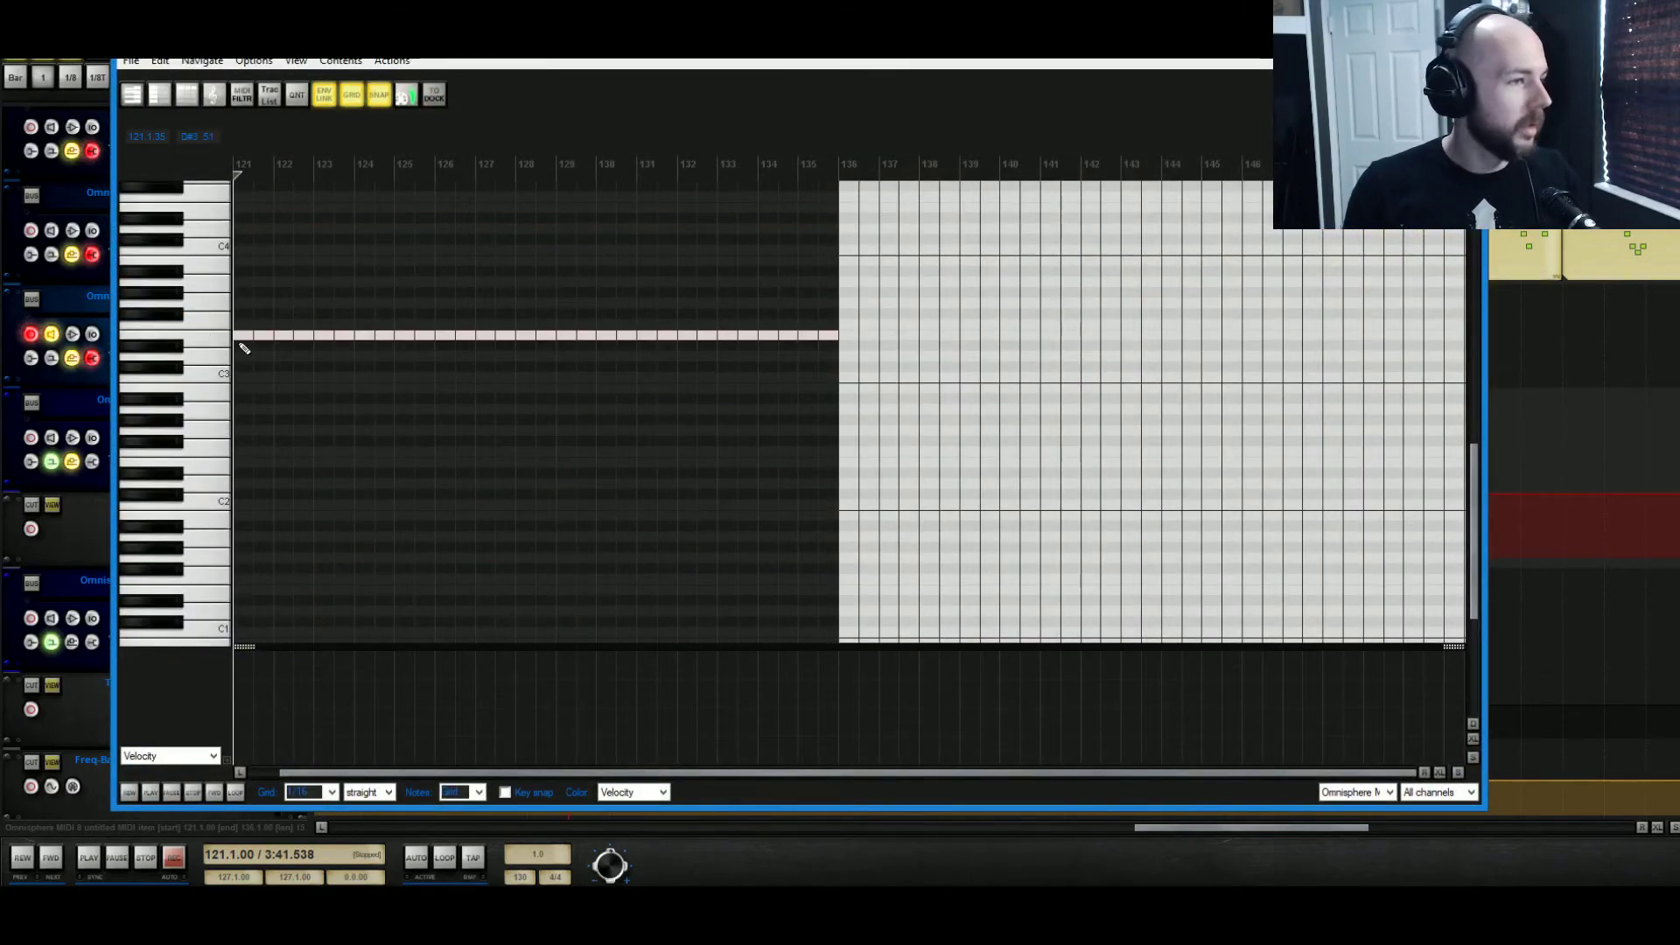
{"action": "left_click_drag", "start_coordinate": [242, 336], "coordinate": [832, 369]}
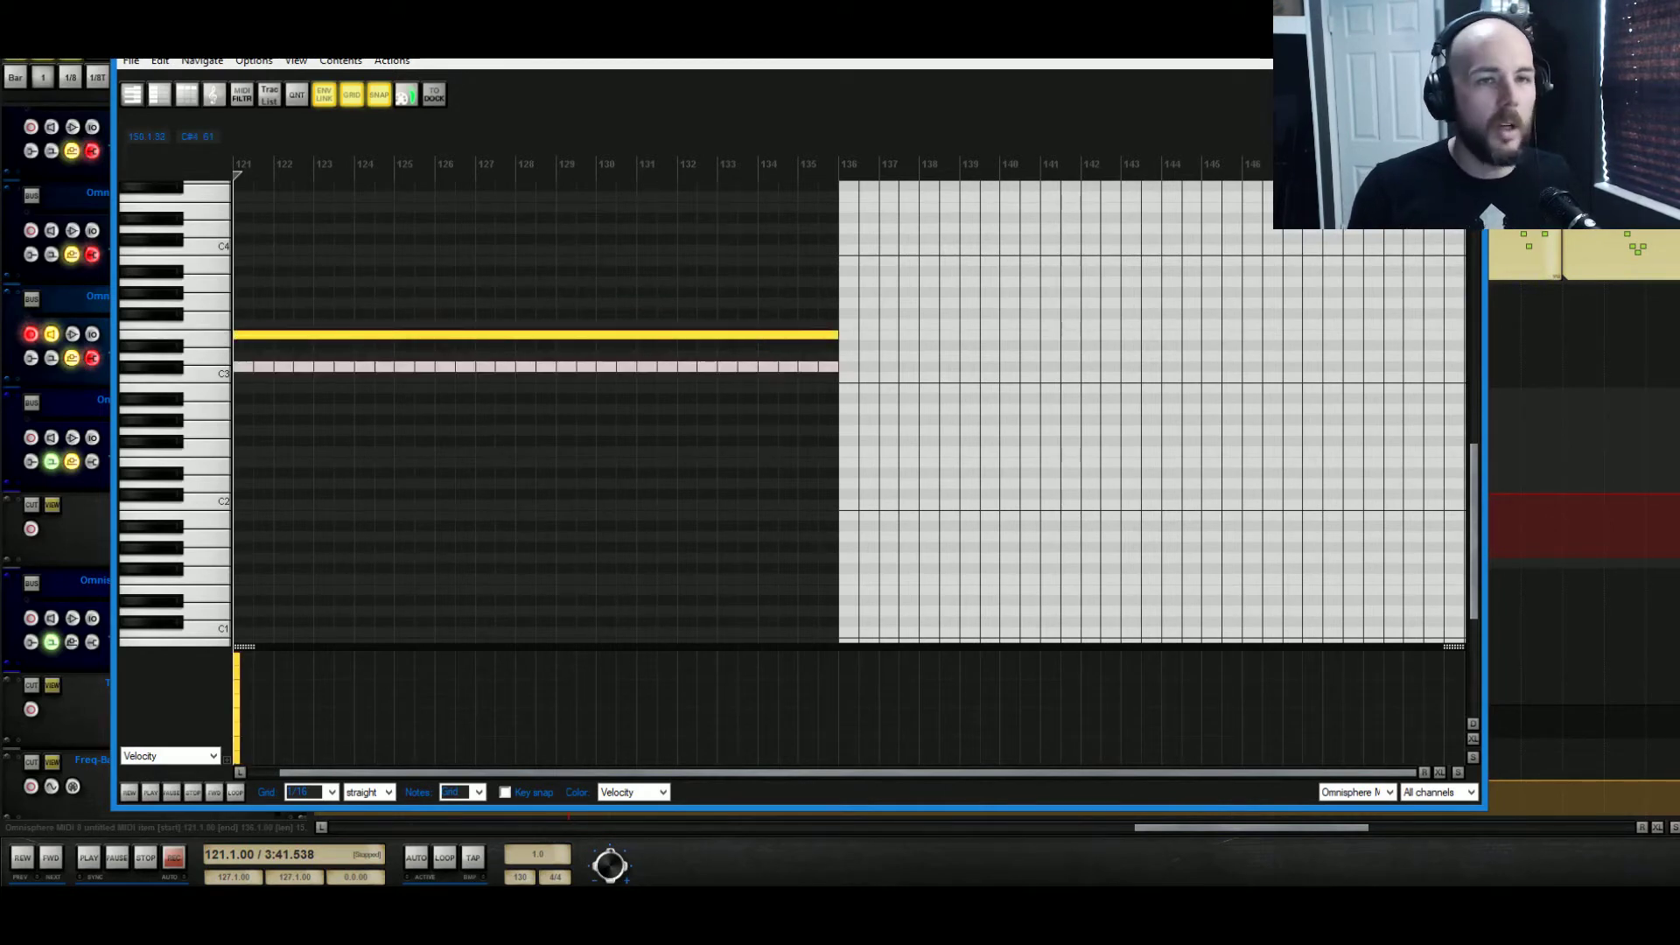
{"action": "key", "text": "Escape"}
Play the section from bar 121 to hear the noise note within the mix
{"action": "key", "text": "space"}
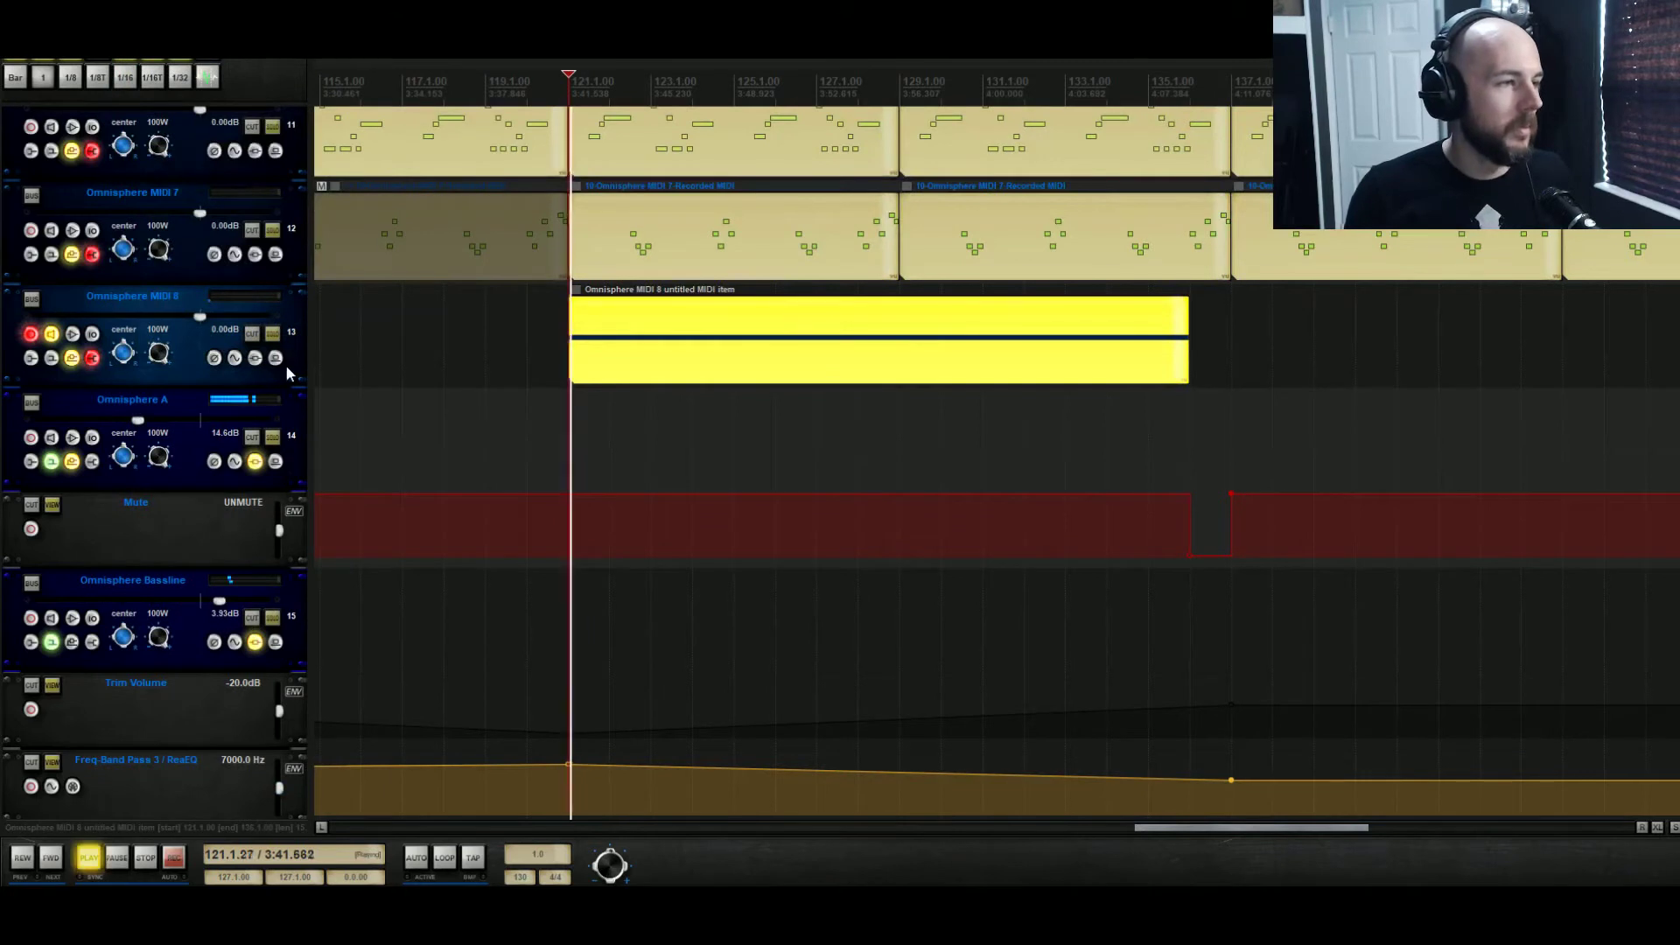
{"action": "key", "text": "space"}
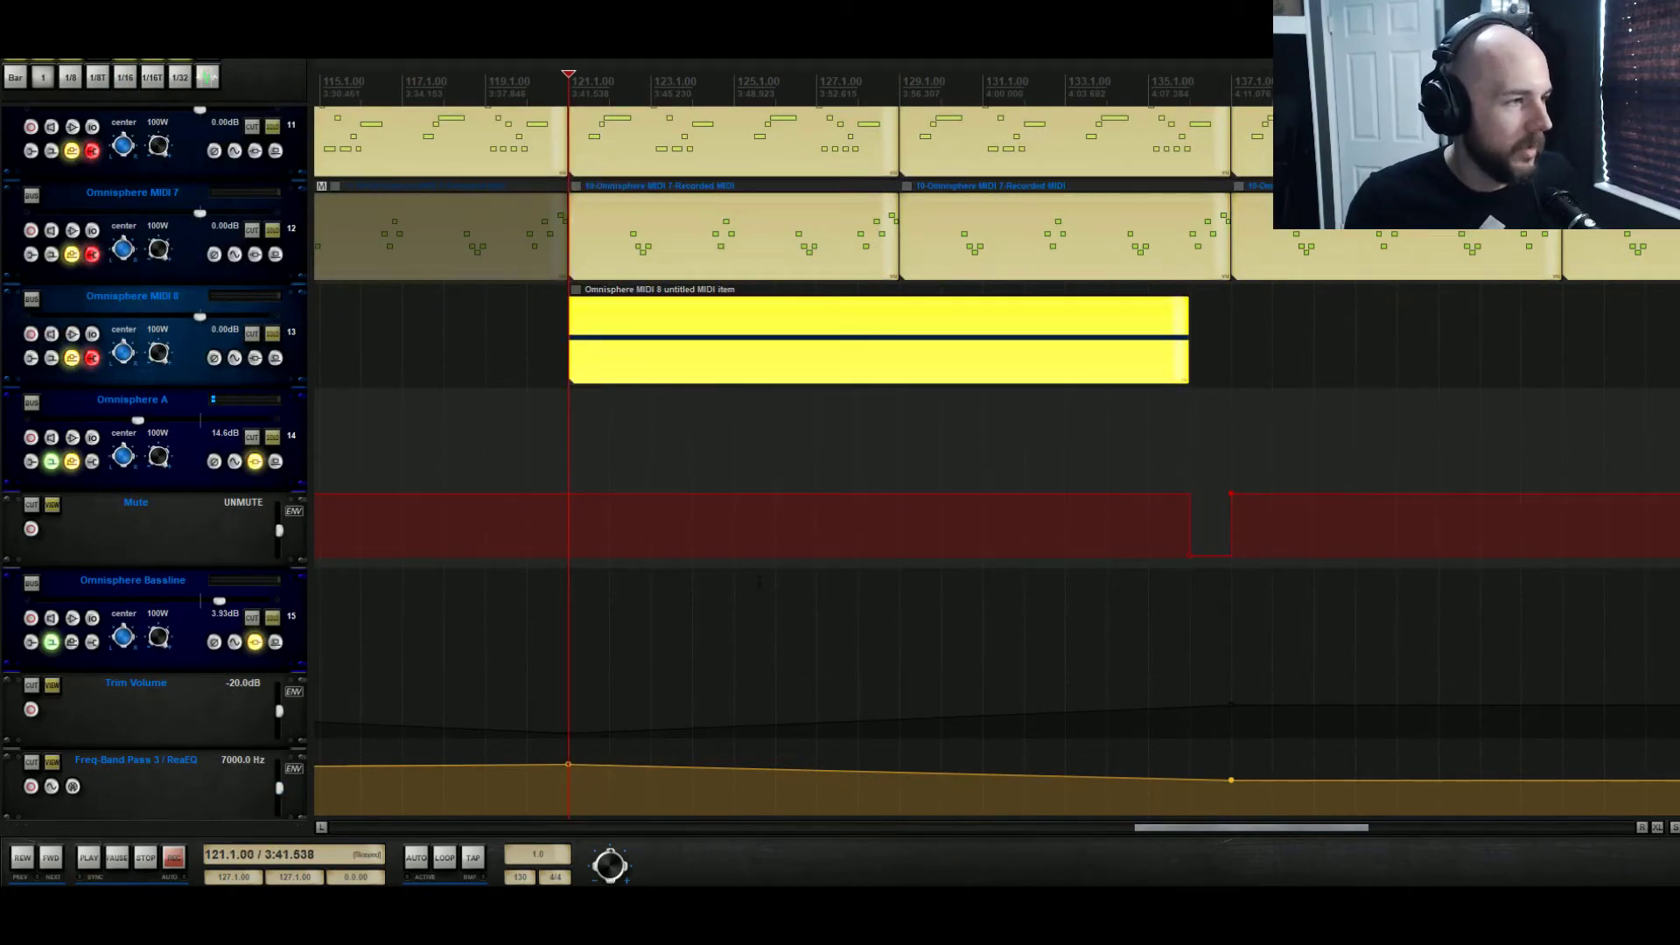
{"action": "key", "text": "space"}
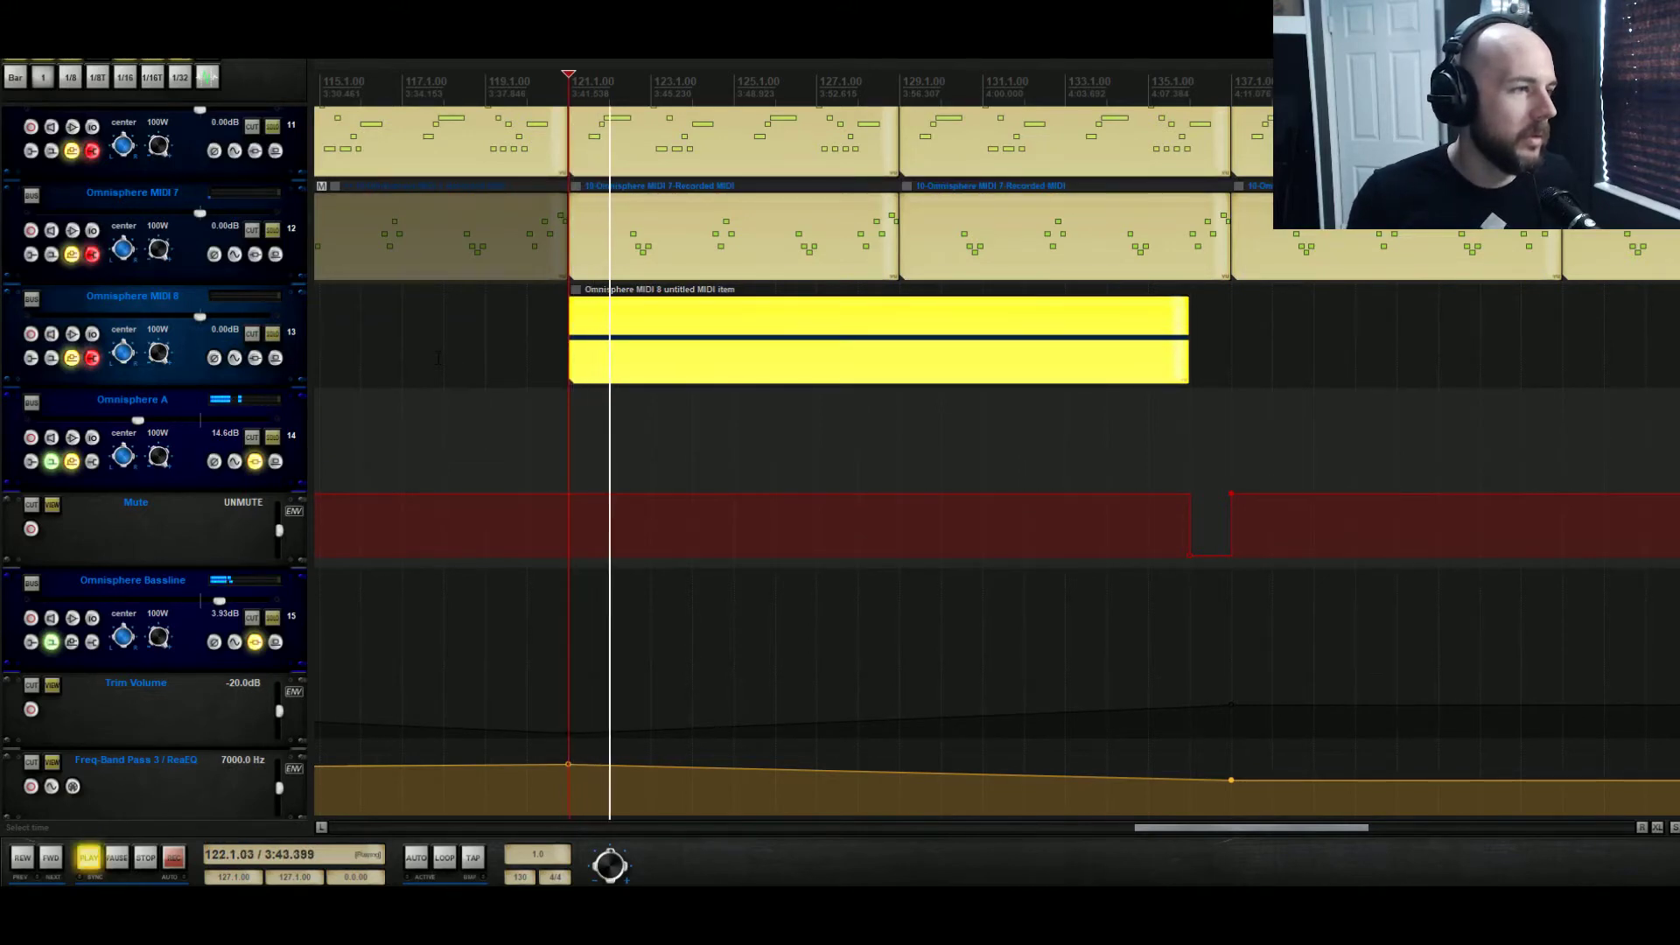
{"action": "scroll", "coordinate": [420, 355], "scroll_direction": "up", "scroll_amount": 6}
{"action": "key", "text": "space"}
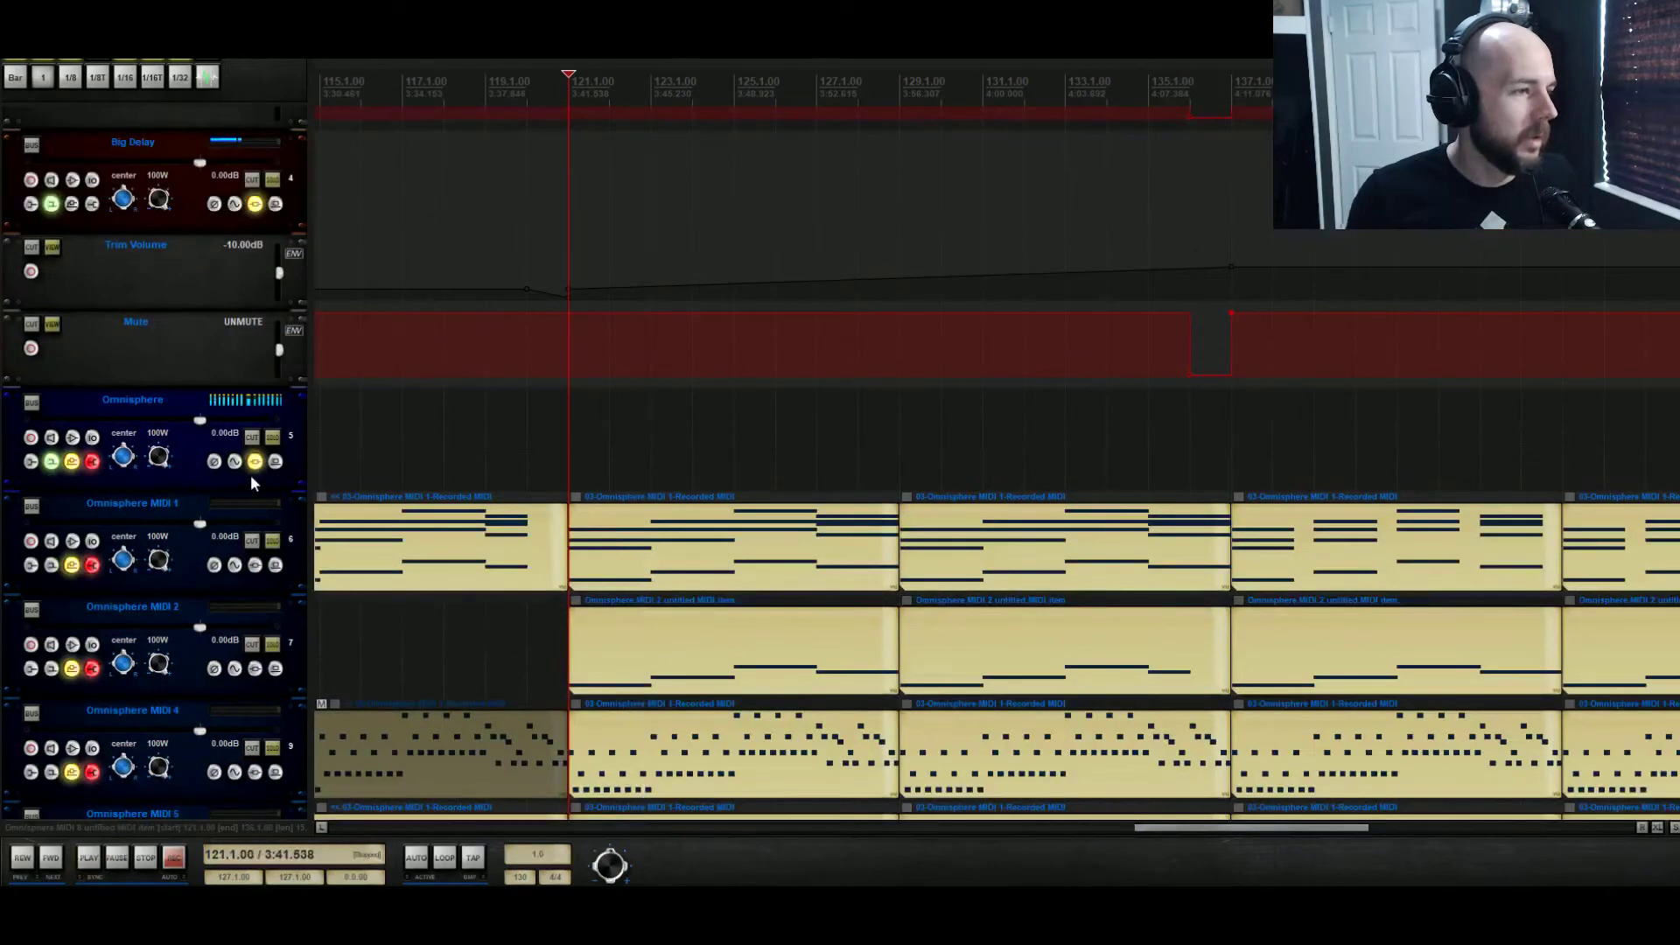
Enable host automation for layer A's filter cutoff in the Omnisphere instrument and close it
{"action": "left_click", "coordinate": [255, 462]}
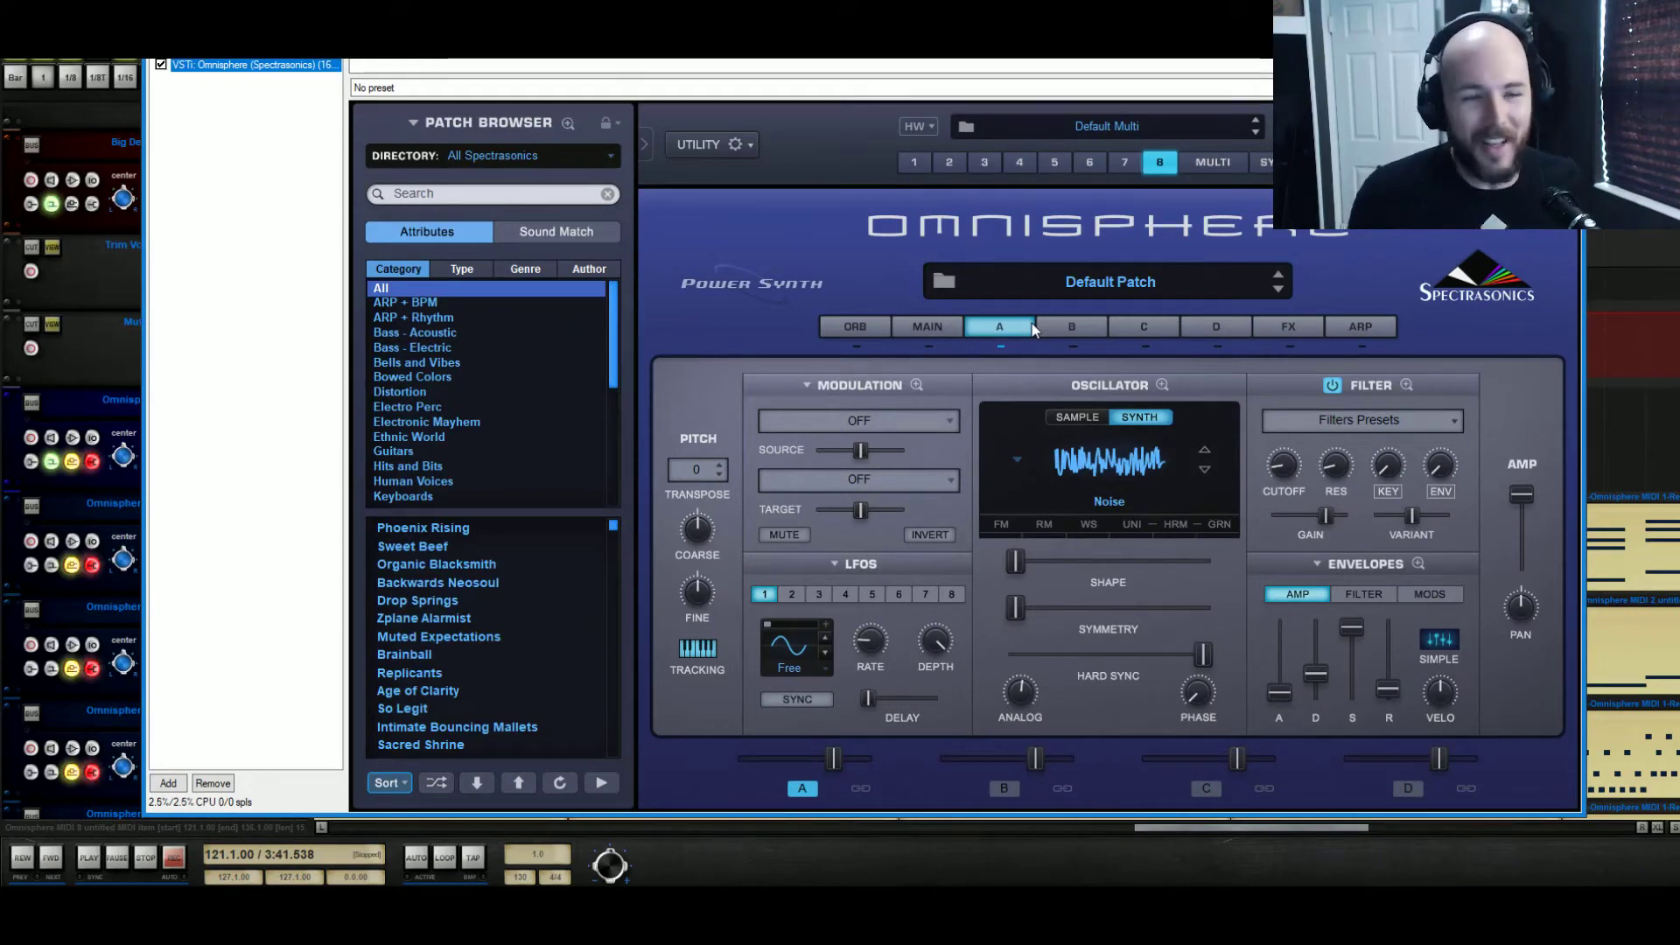
{"action": "right_click", "coordinate": [1284, 480]}
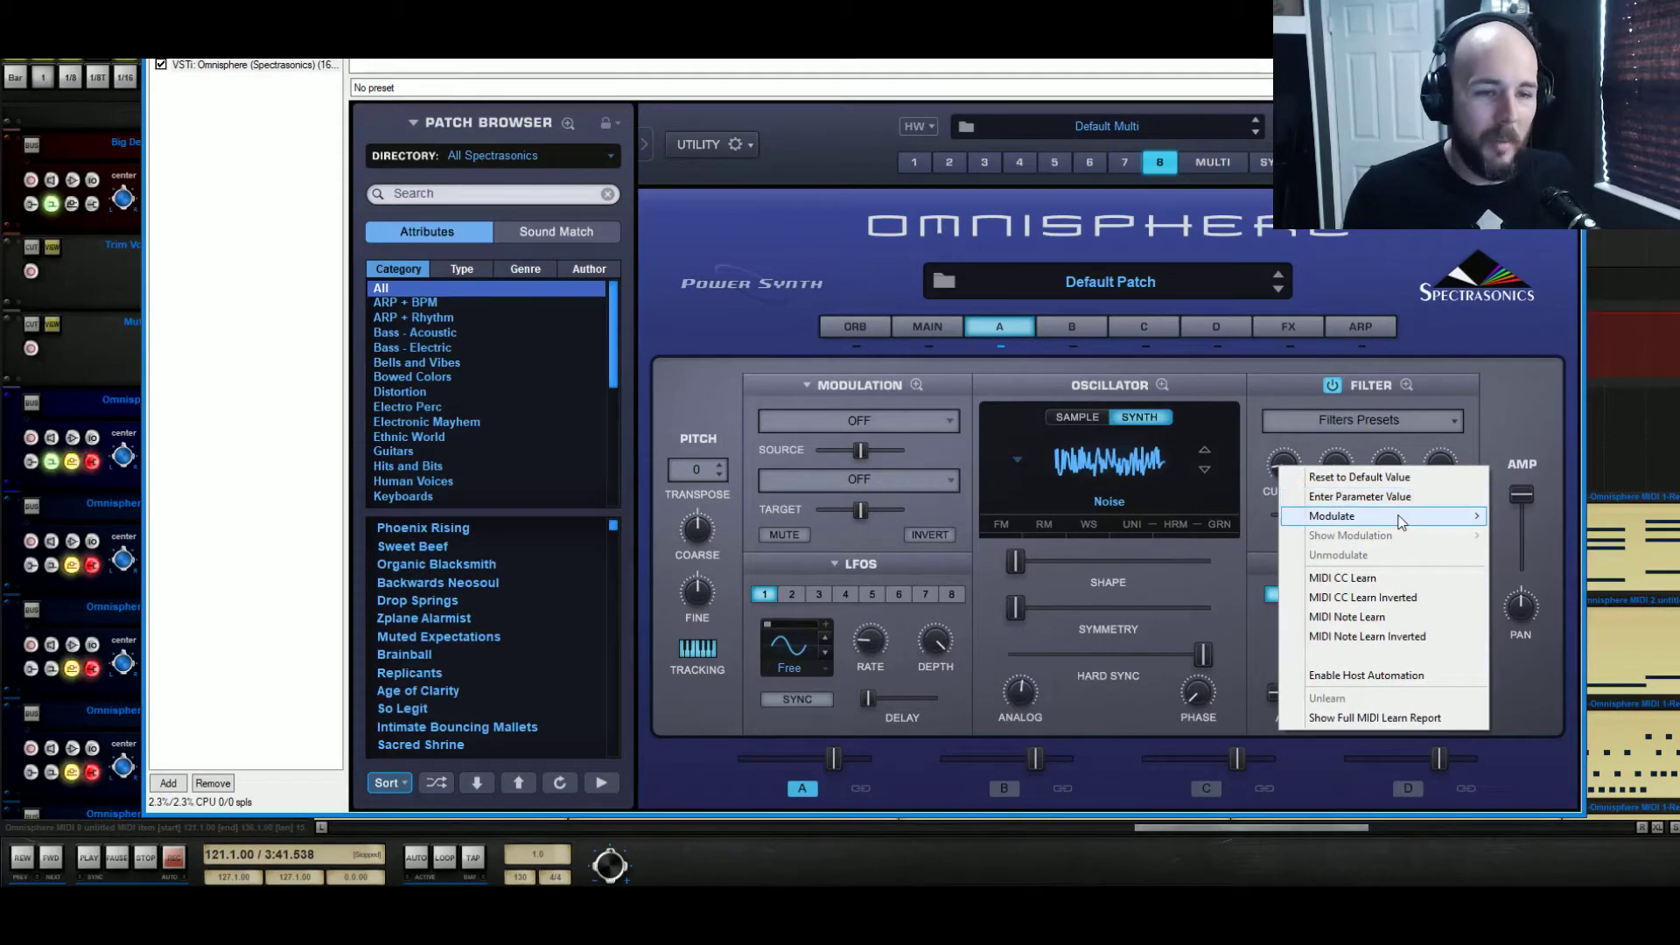
{"action": "left_click", "coordinate": [1411, 680]}
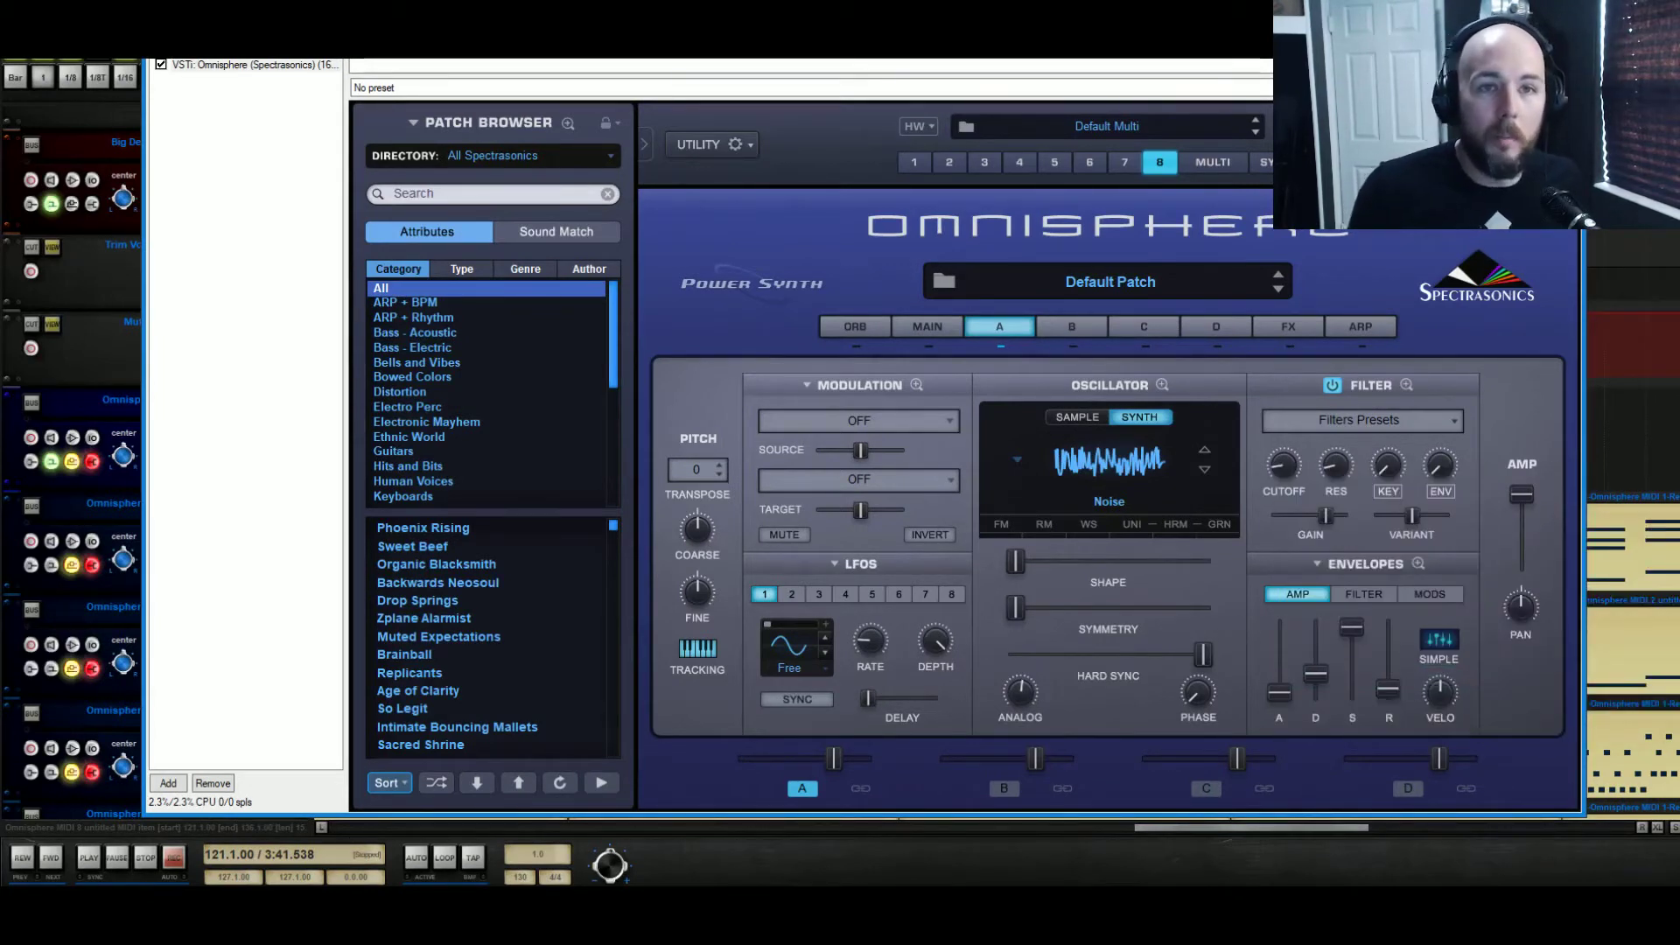
{"action": "right_click", "coordinate": [1284, 466]}
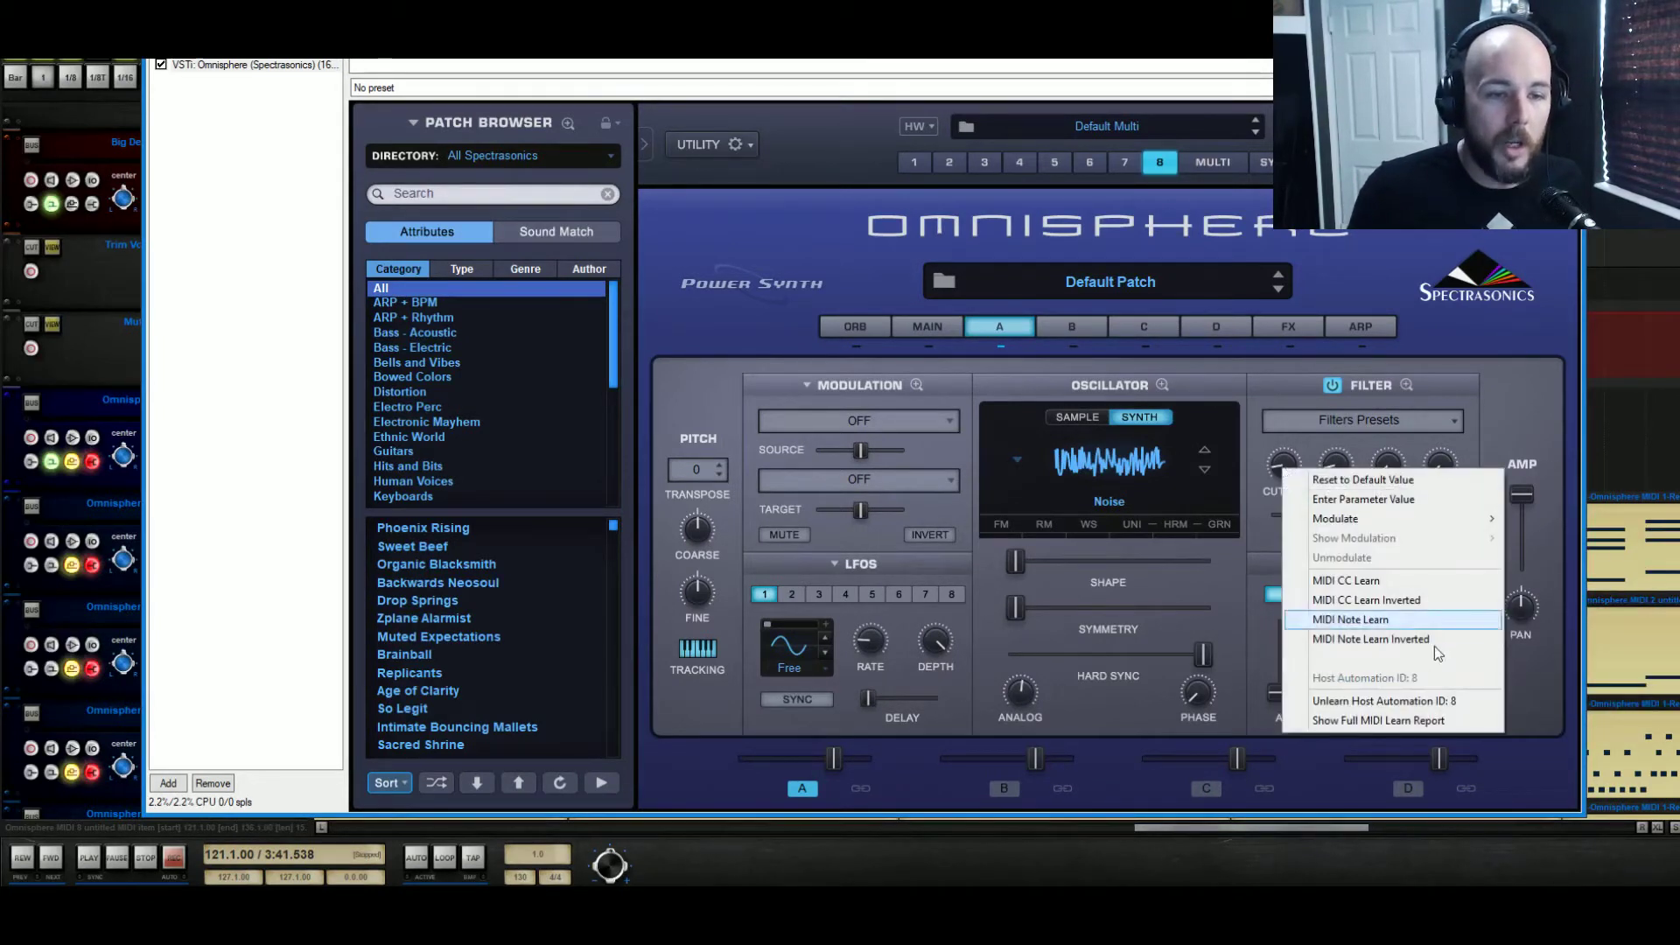
{"action": "left_click", "coordinate": [1403, 701]}
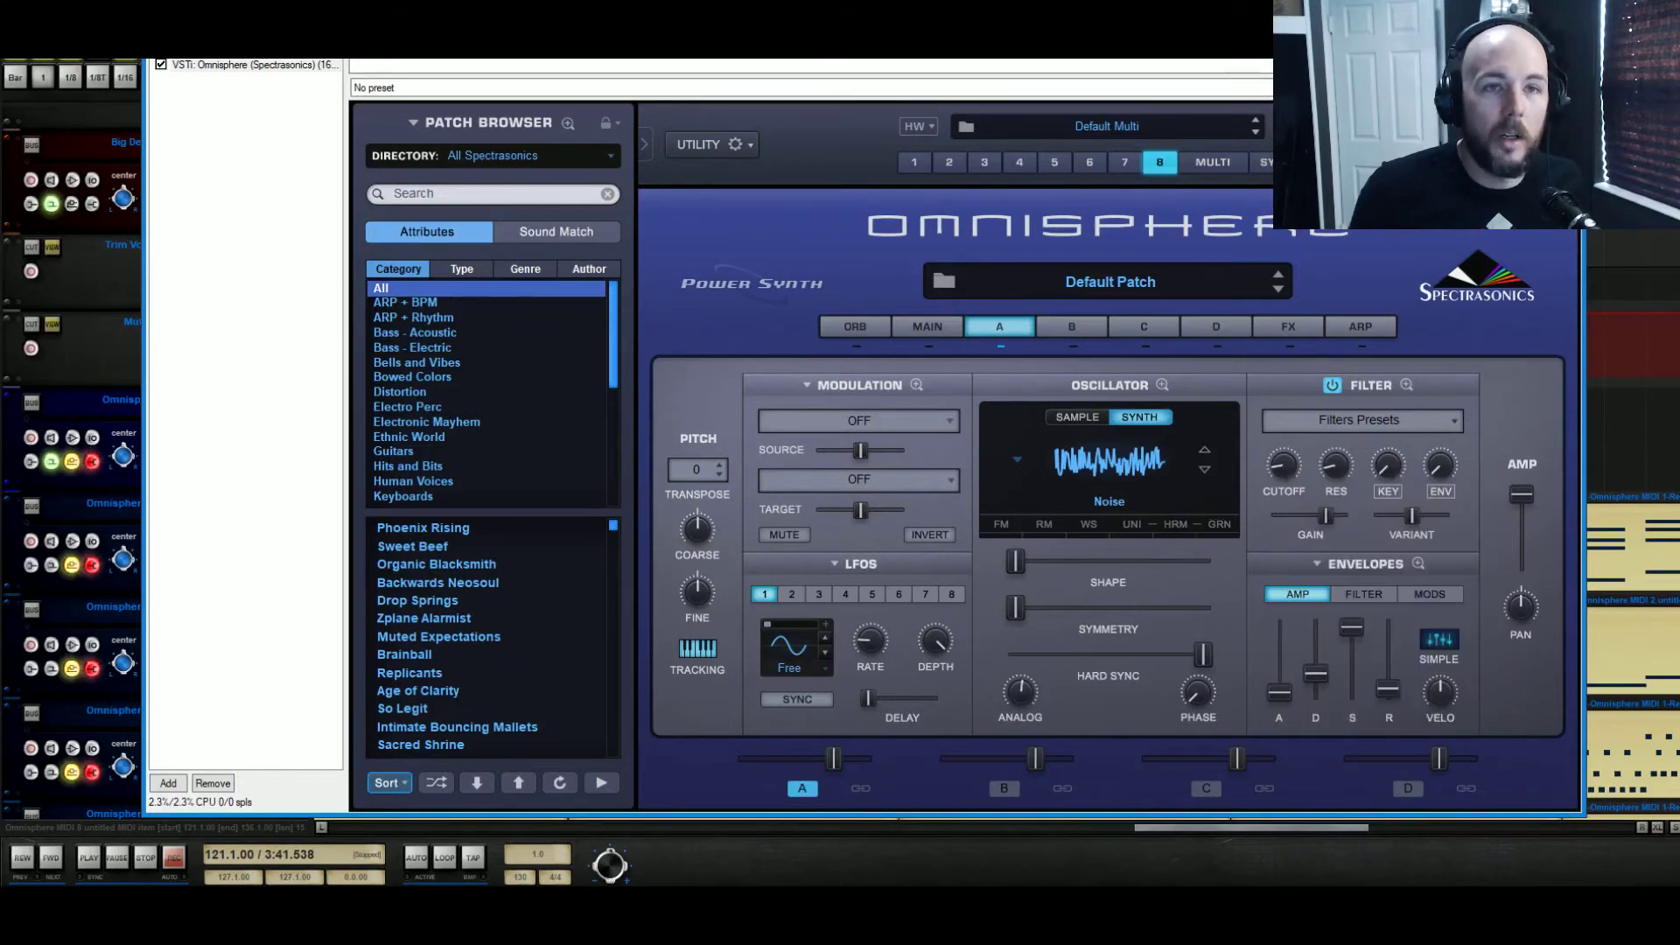
{"action": "left_click", "coordinate": [1565, 31]}
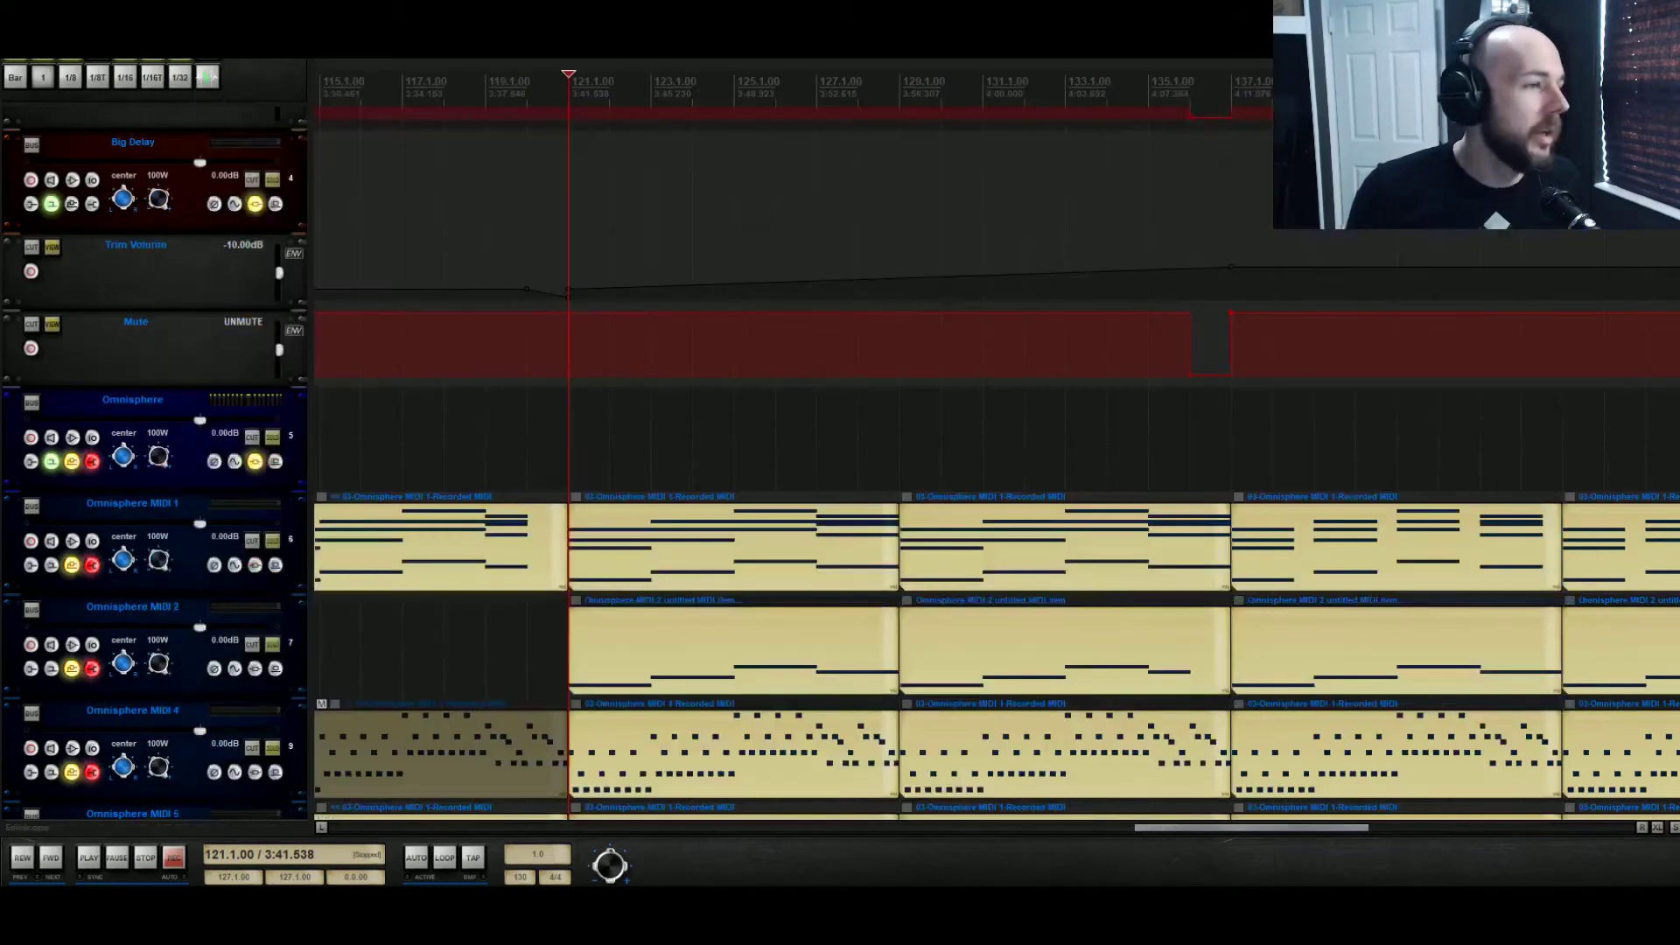
Show the 8A Filt Cutoff envelope on the Omnisphere track and disarm it
{"action": "left_click", "coordinate": [235, 463]}
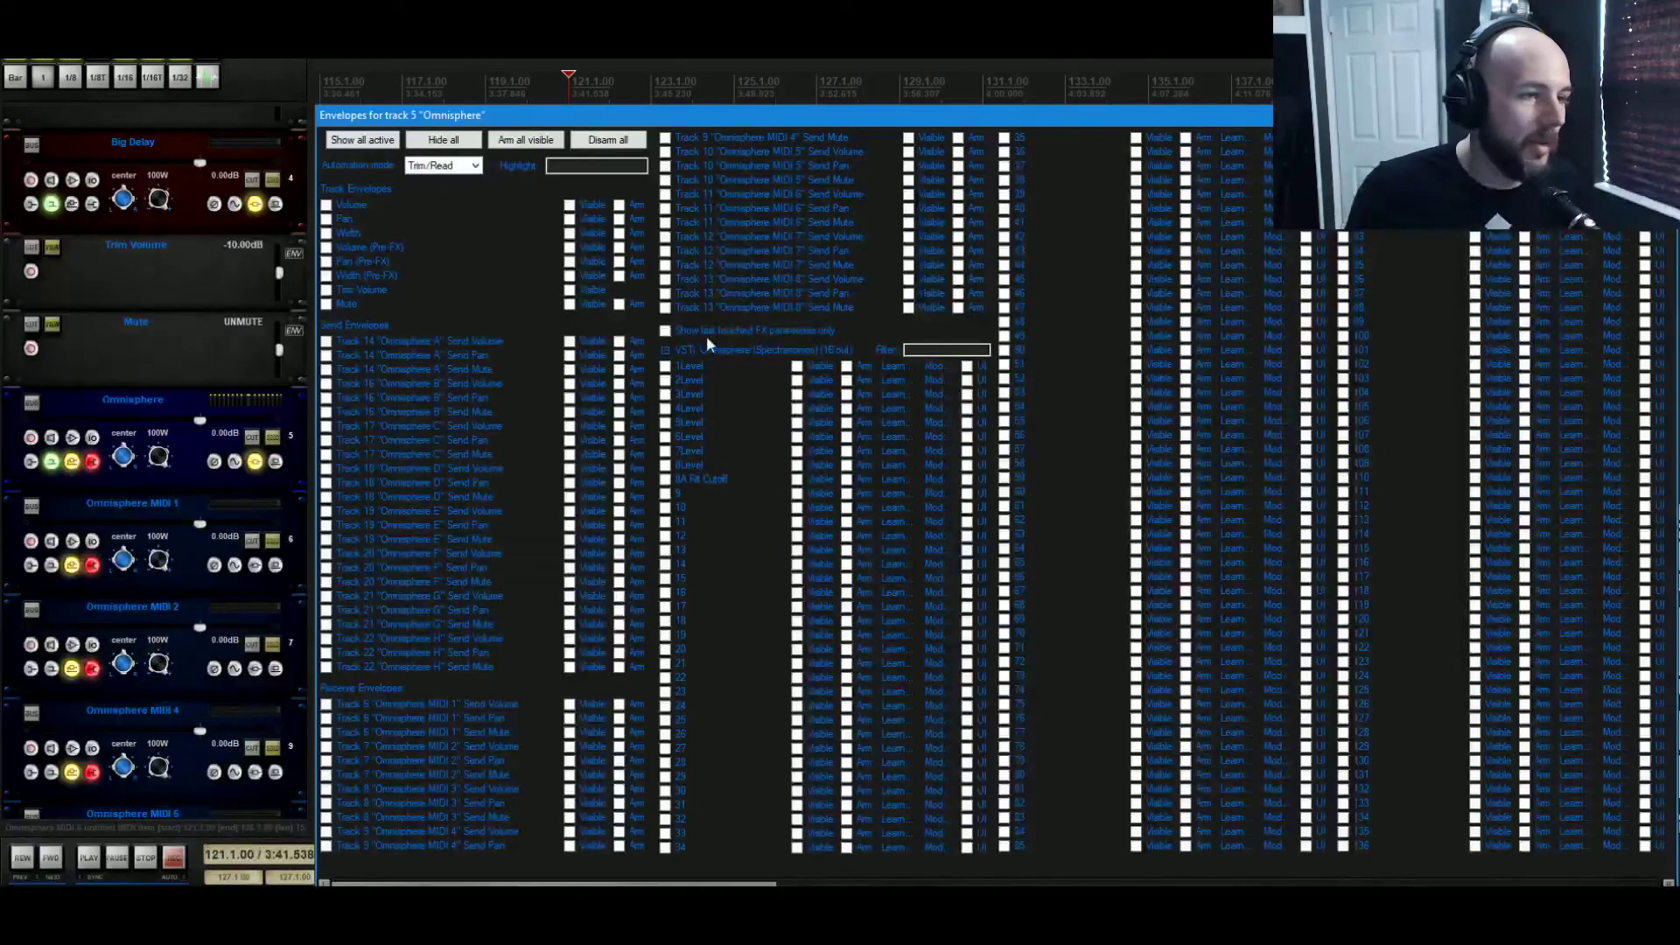
{"action": "left_click", "coordinate": [688, 480]}
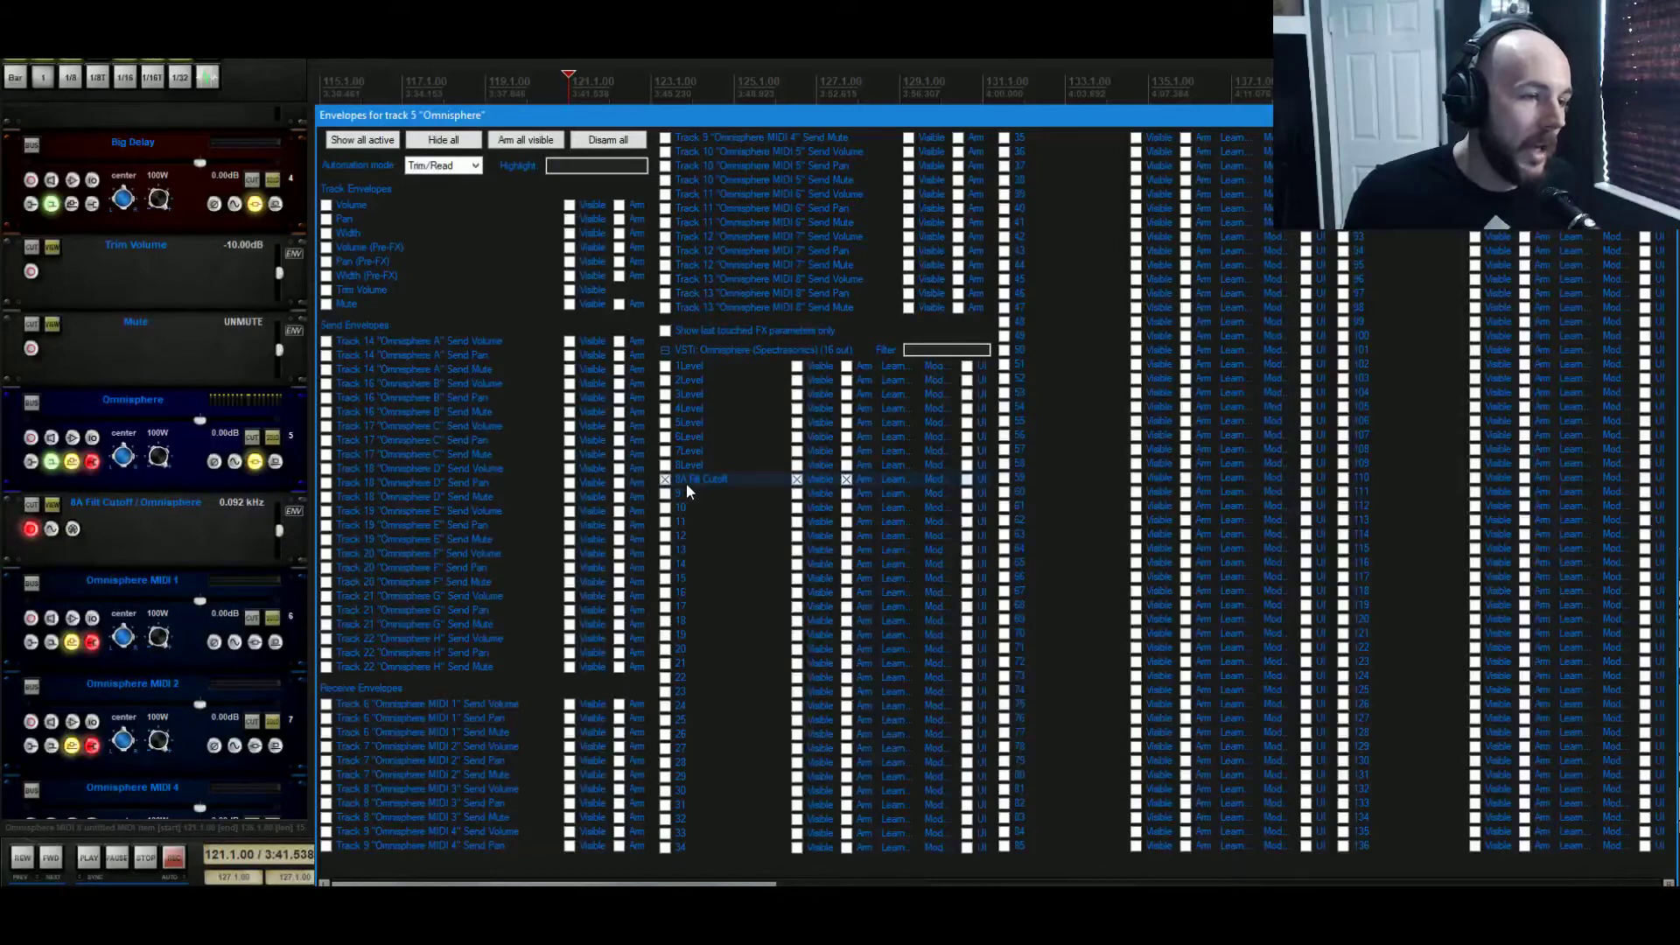
{"action": "left_click", "coordinate": [31, 529]}
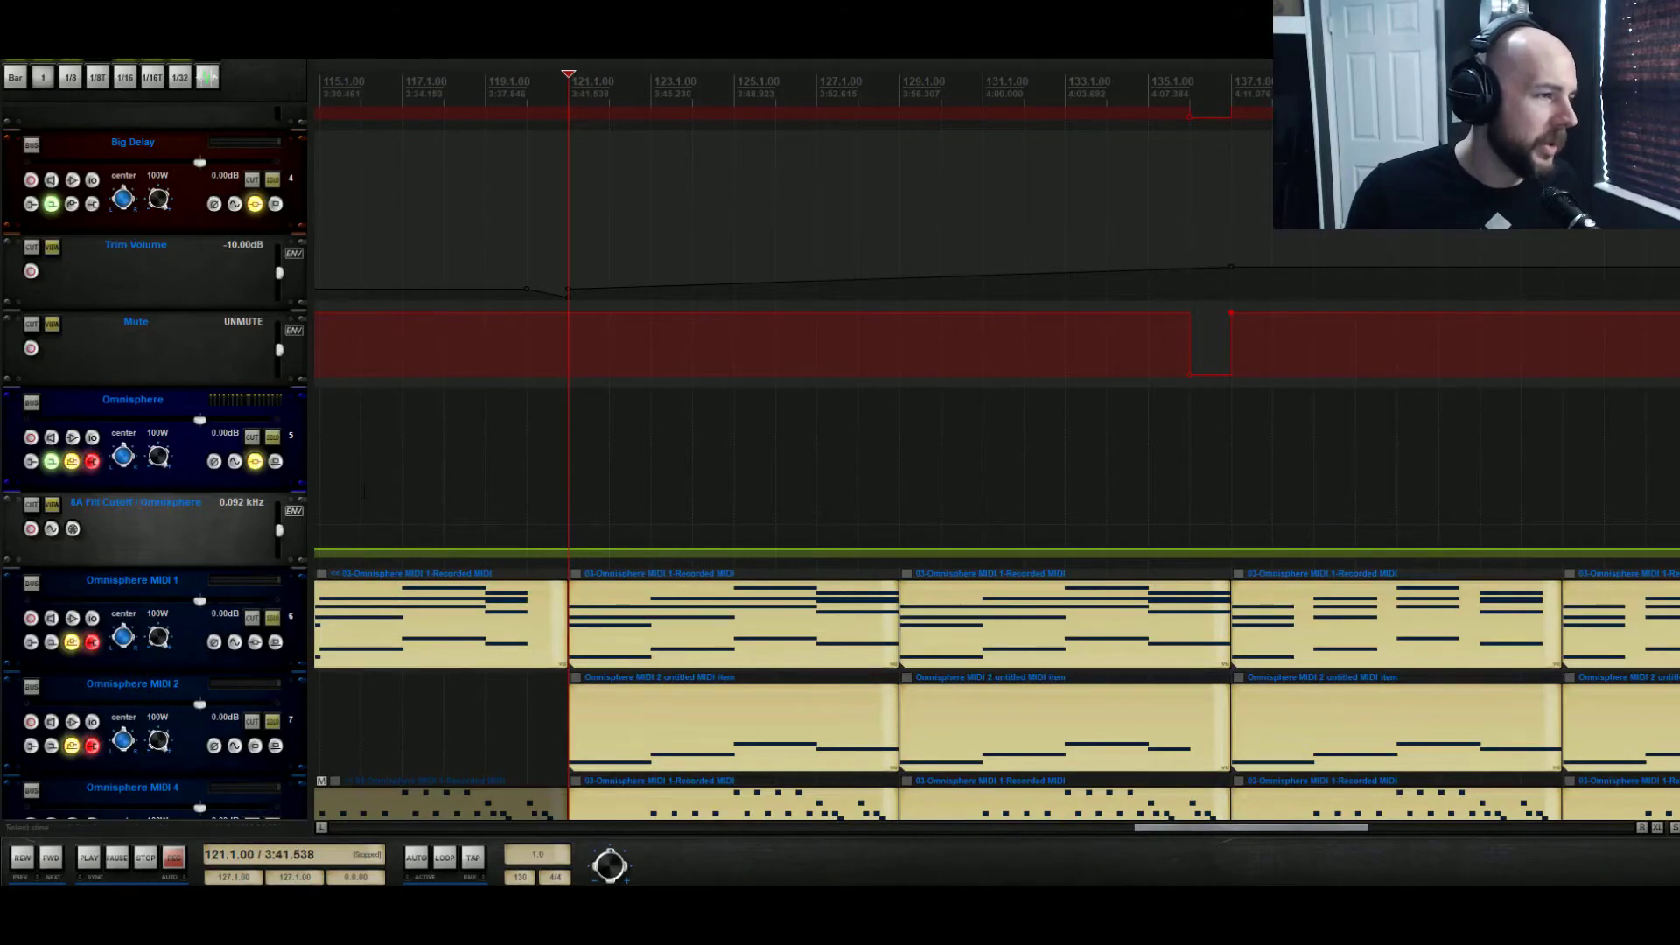
Solo the Omnisphere MIDI 8 track and play it from bar 121
{"action": "scroll", "coordinate": [232, 615], "scroll_direction": "down", "scroll_amount": 8}
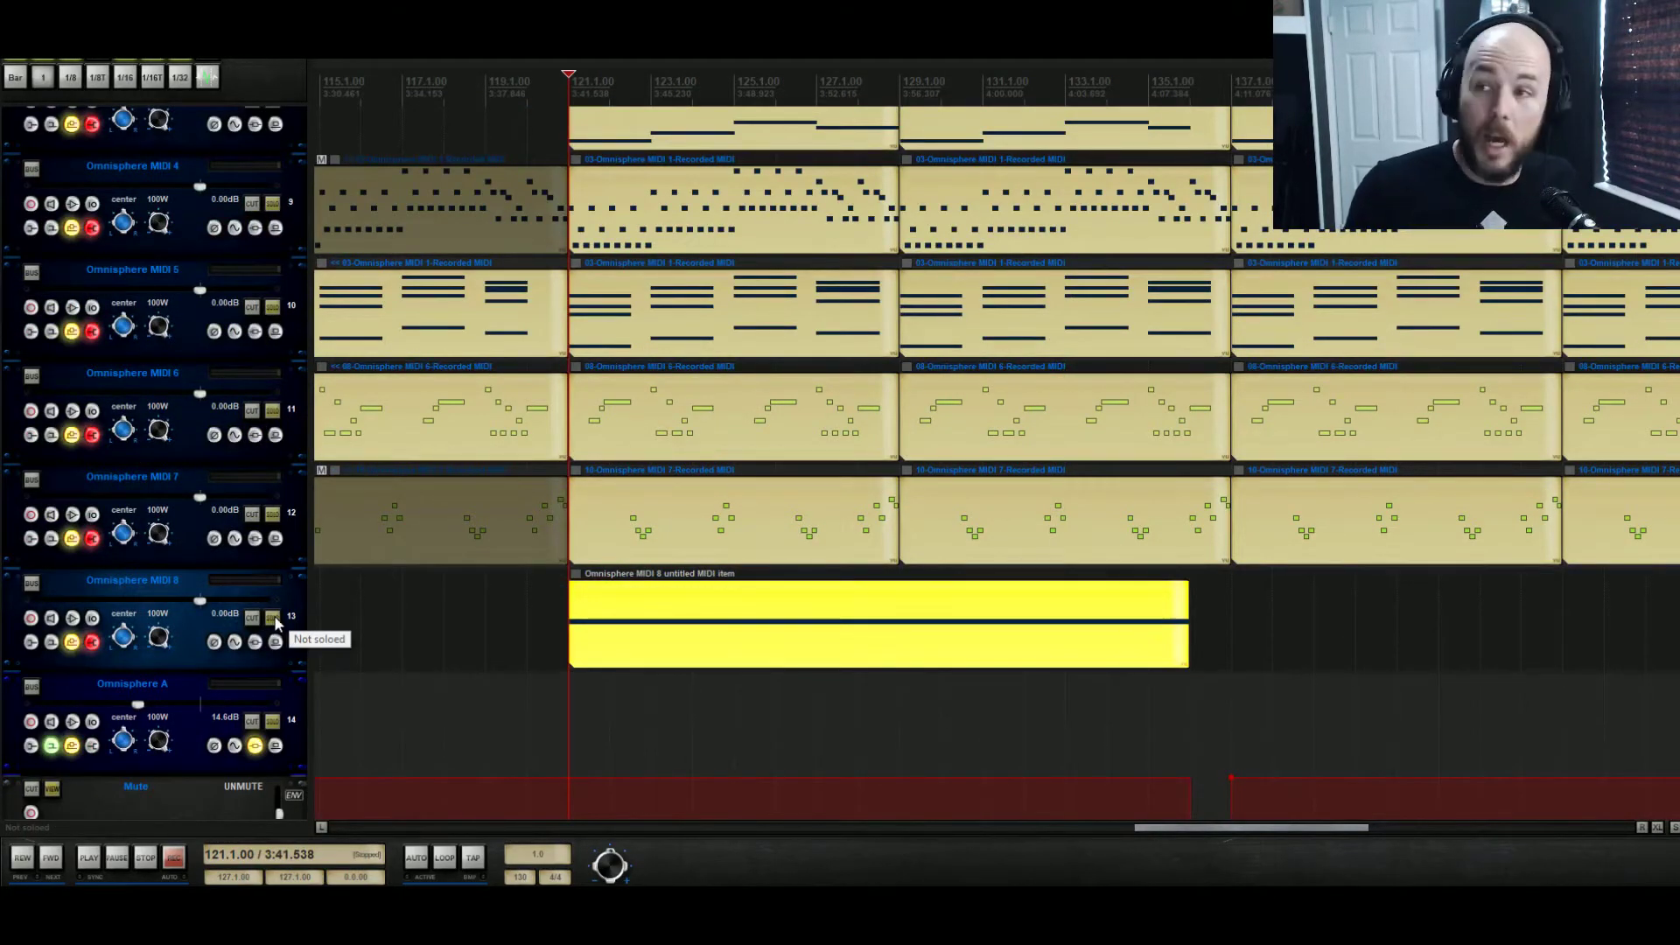
{"action": "left_click", "coordinate": [273, 619]}
{"action": "key", "text": "space"}
Enlarge the 8A Filt Cutoff envelope lane and create a ramp rising from 0.106 kHz at bar 121 to a high cutoff at bar 136
{"action": "scroll", "coordinate": [633, 276], "scroll_direction": "up", "scroll_amount": 3}
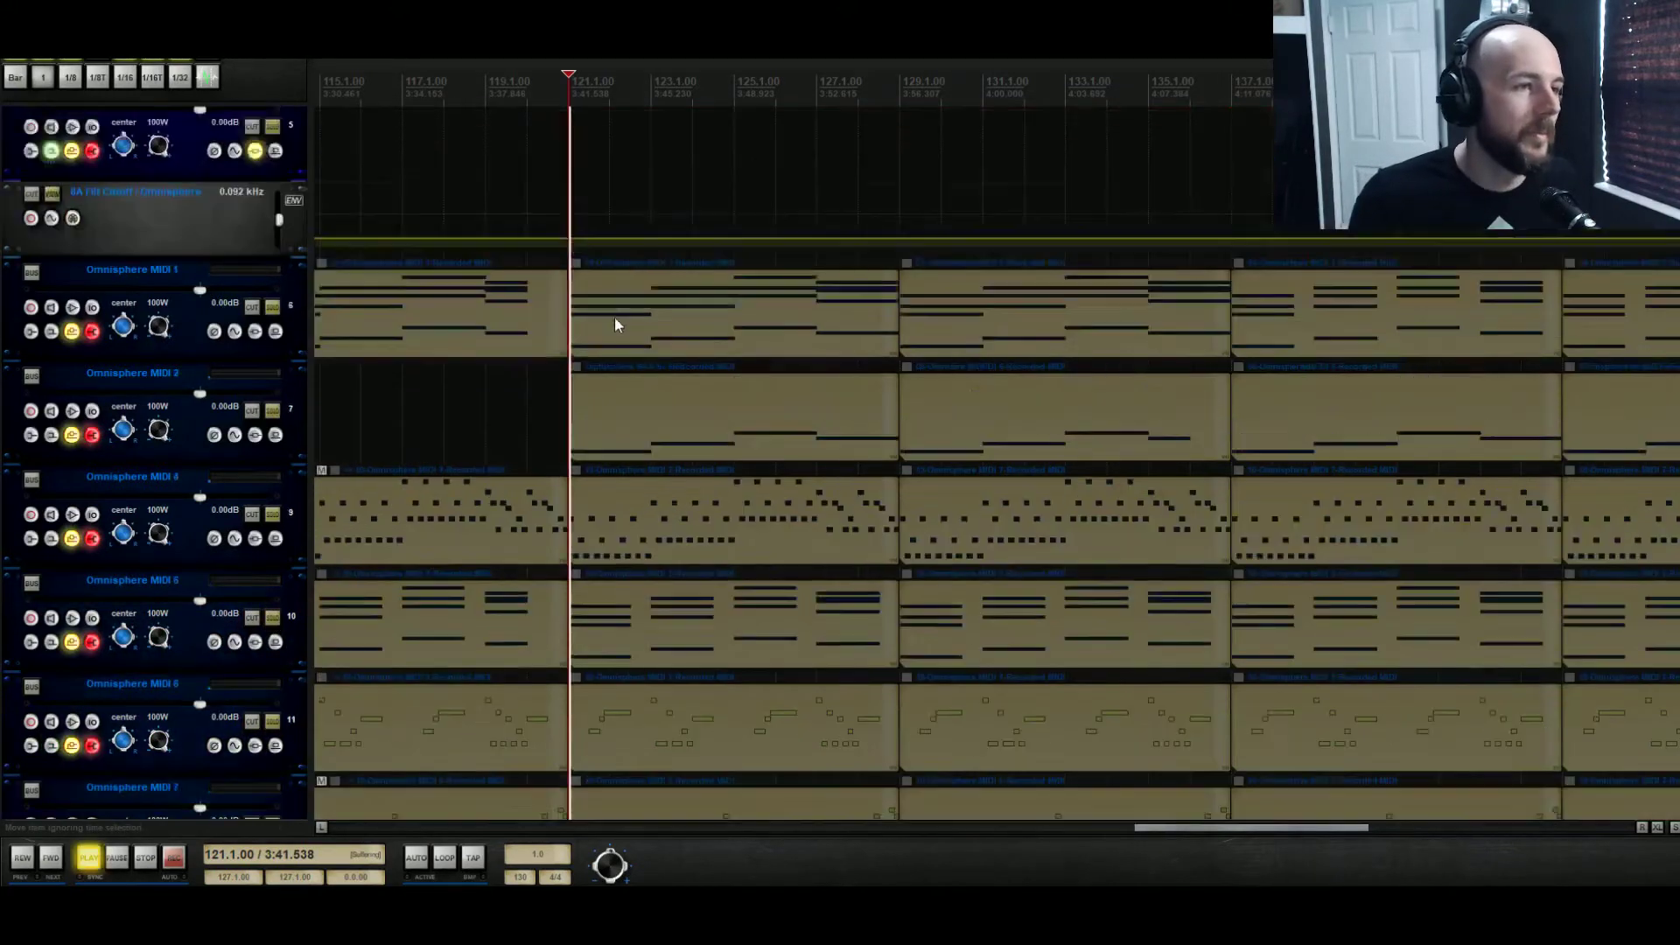
{"action": "scroll", "coordinate": [614, 320], "scroll_direction": "up", "scroll_amount": 2}
{"action": "left_click_drag", "start_coordinate": [263, 353], "coordinate": [276, 530]}
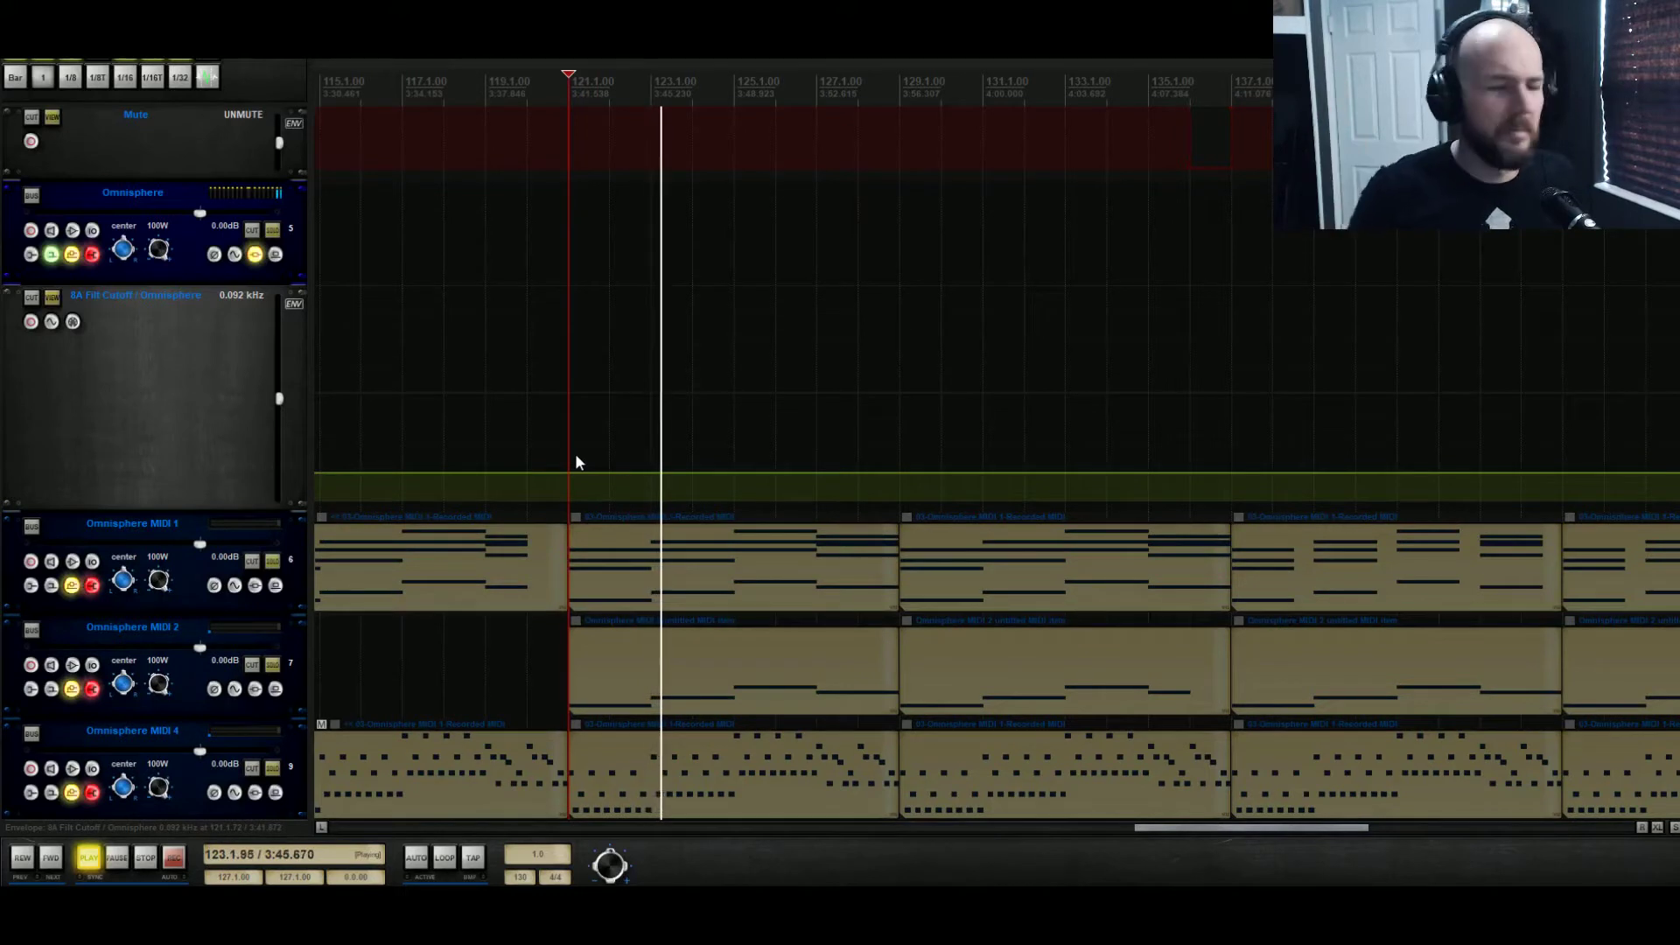
{"action": "left_click_drag", "start_coordinate": [567, 473], "coordinate": [583, 298]}
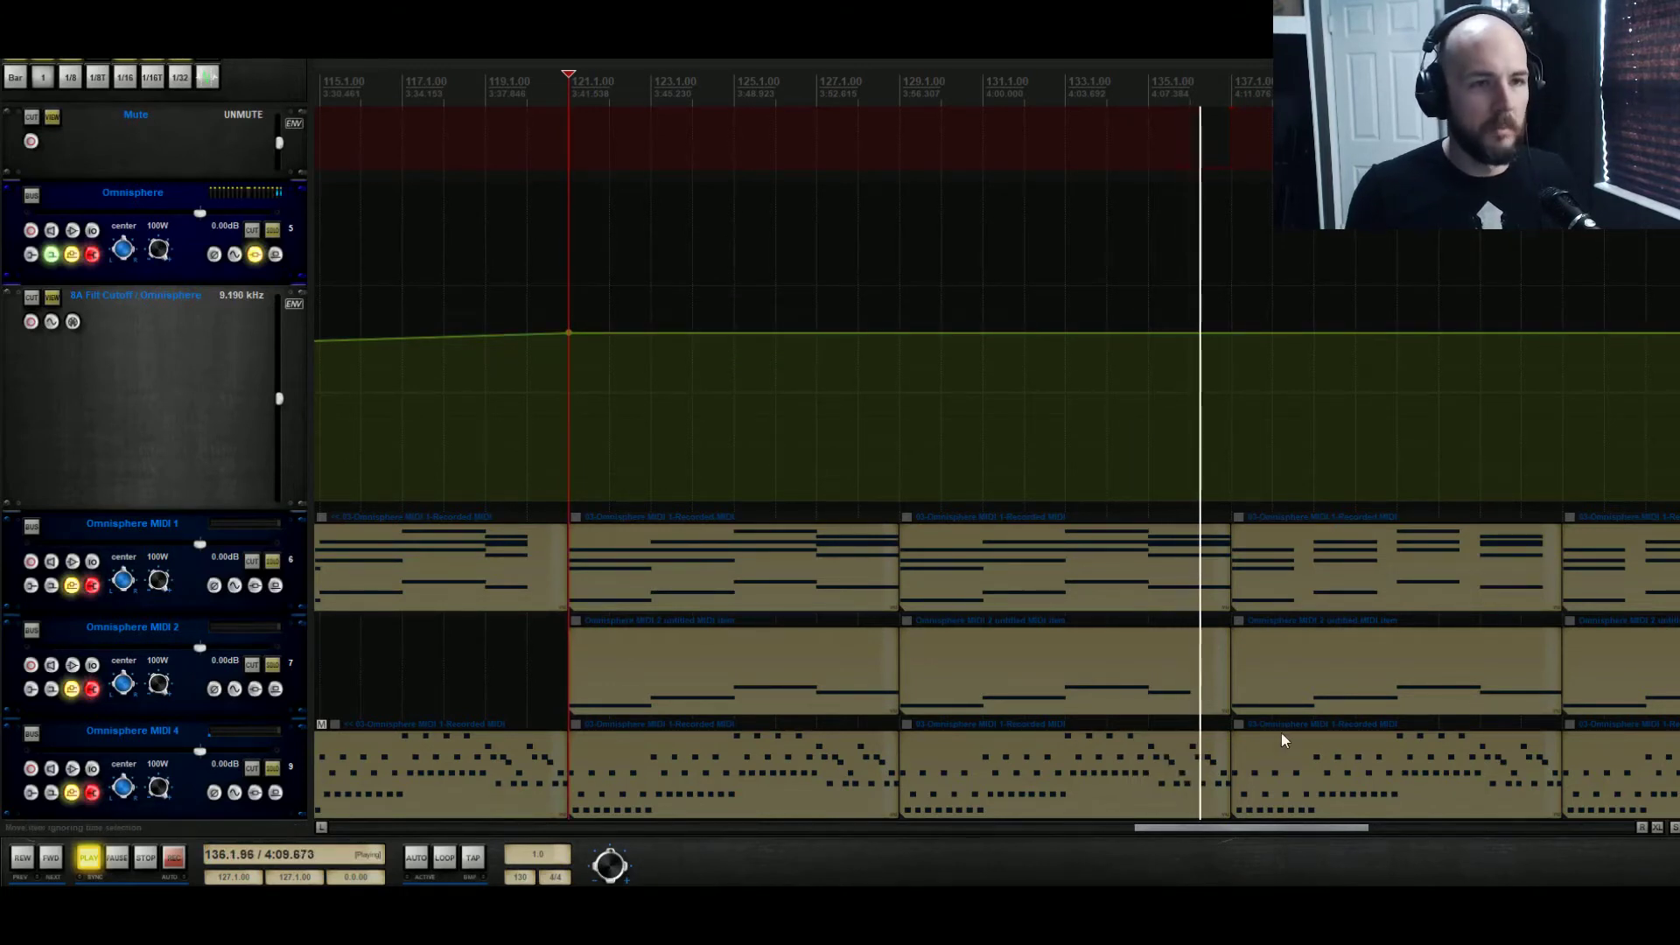
{"action": "key", "text": "space"}
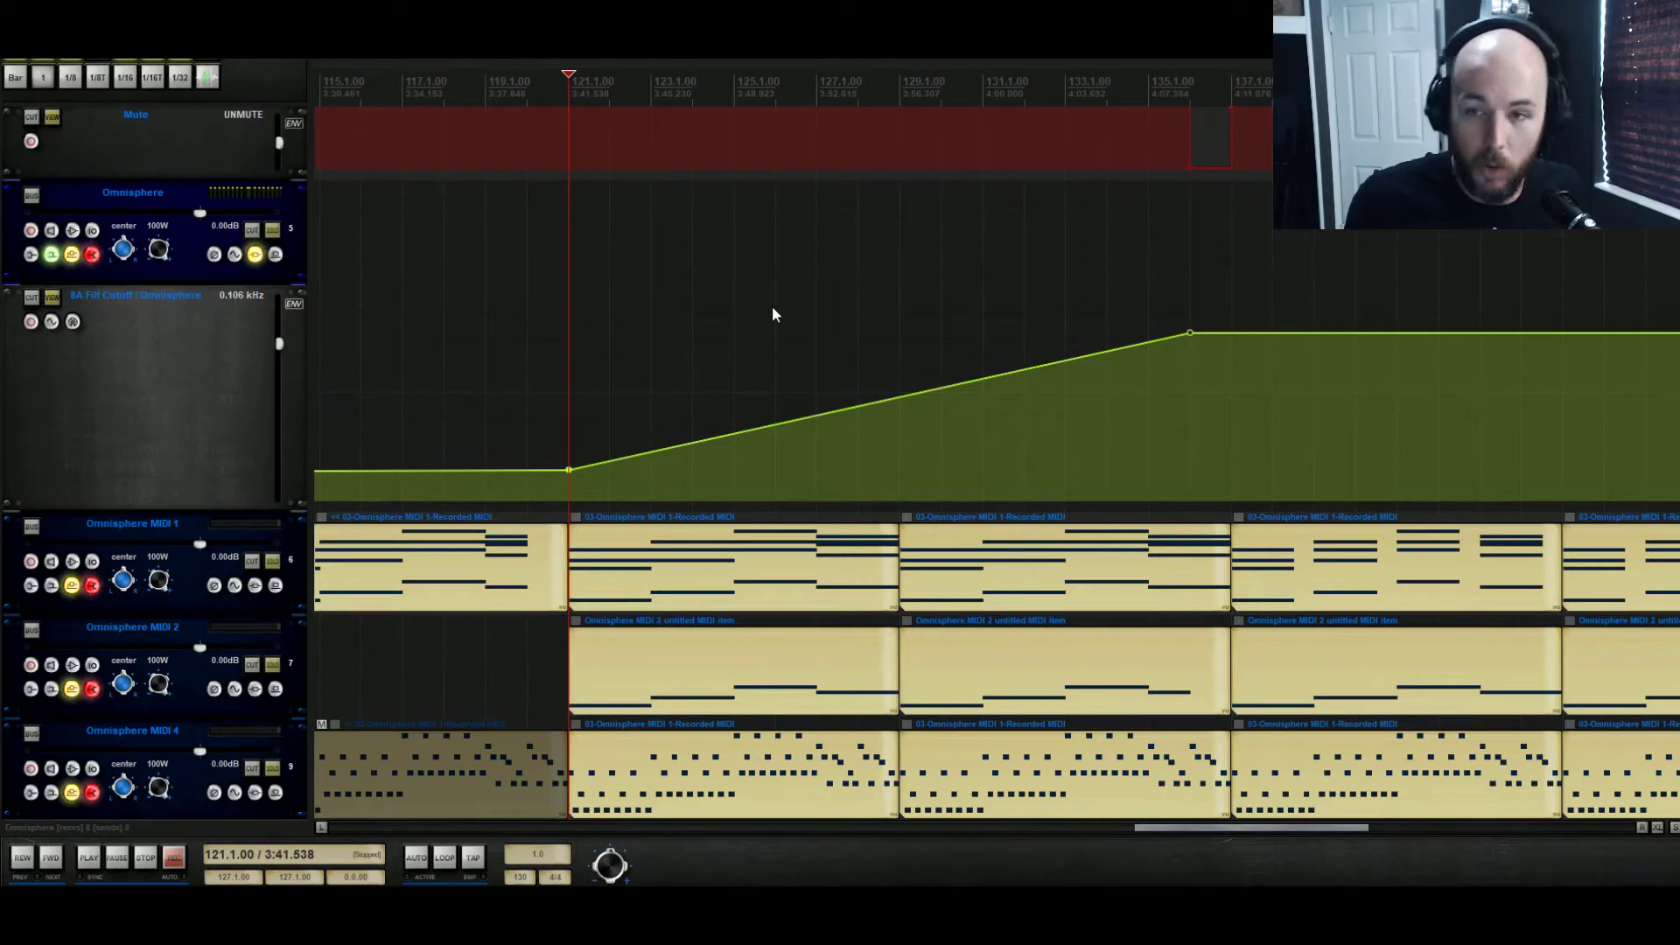
Play the noise riser within the mix and raise the cutoff ramp's end point at bar 136 to 12.05 kHz
{"action": "key", "text": "space"}
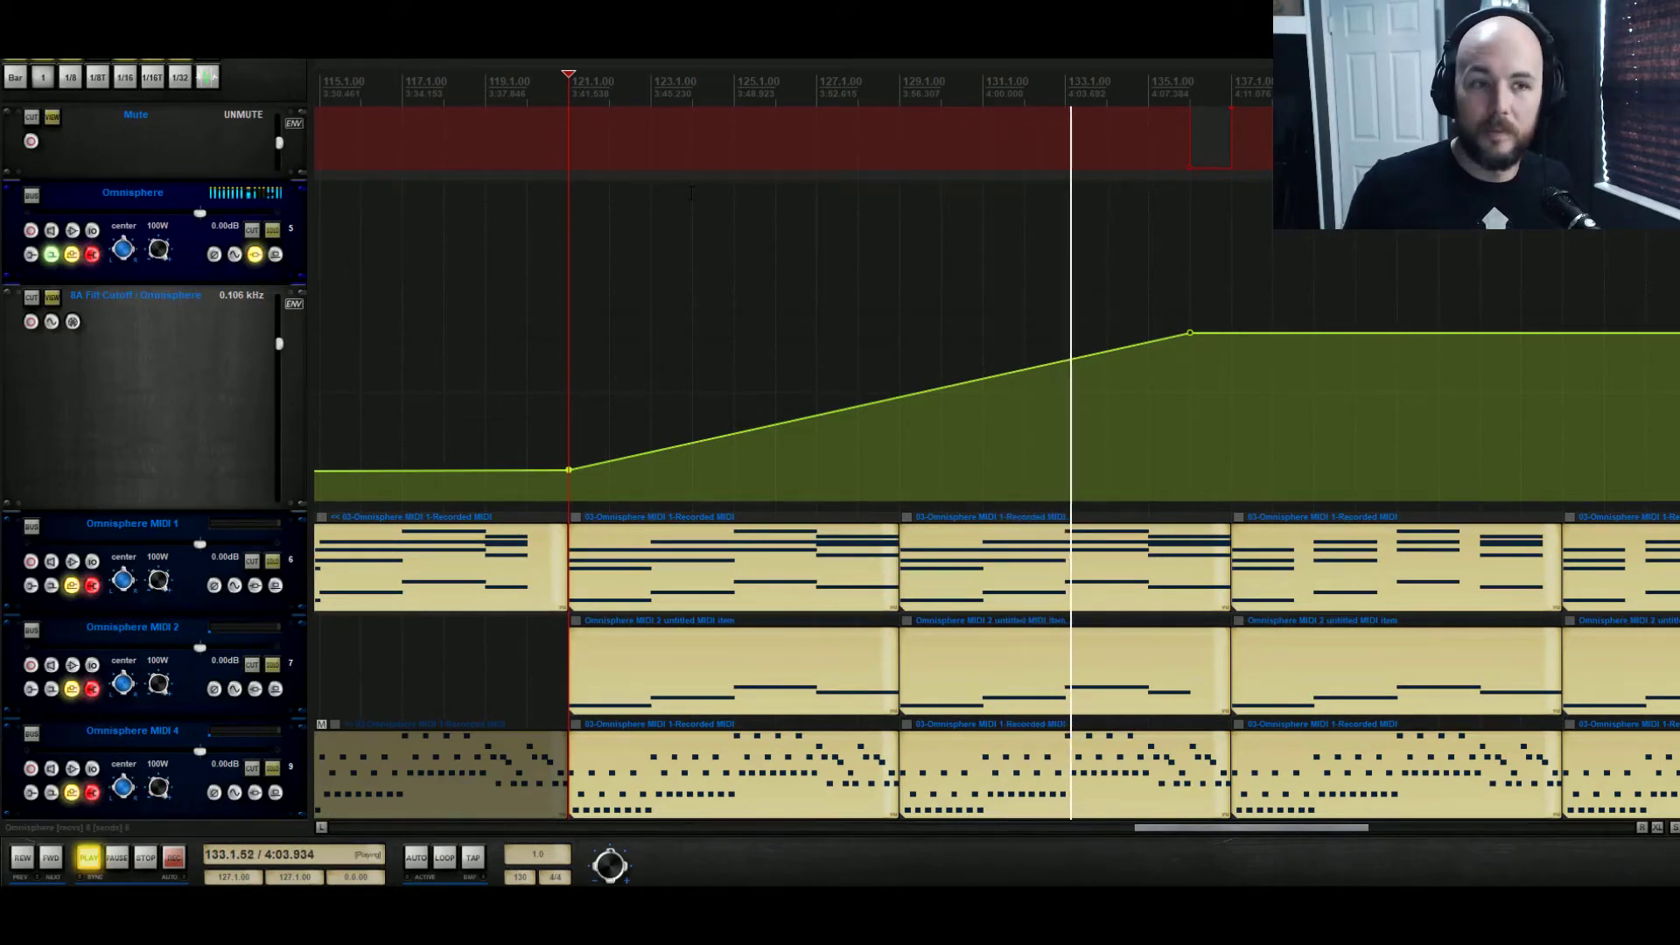
{"action": "mouse_move", "coordinate": [1190, 332]}
{"action": "left_click_drag", "start_coordinate": [1190, 332], "coordinate": [1192, 316]}
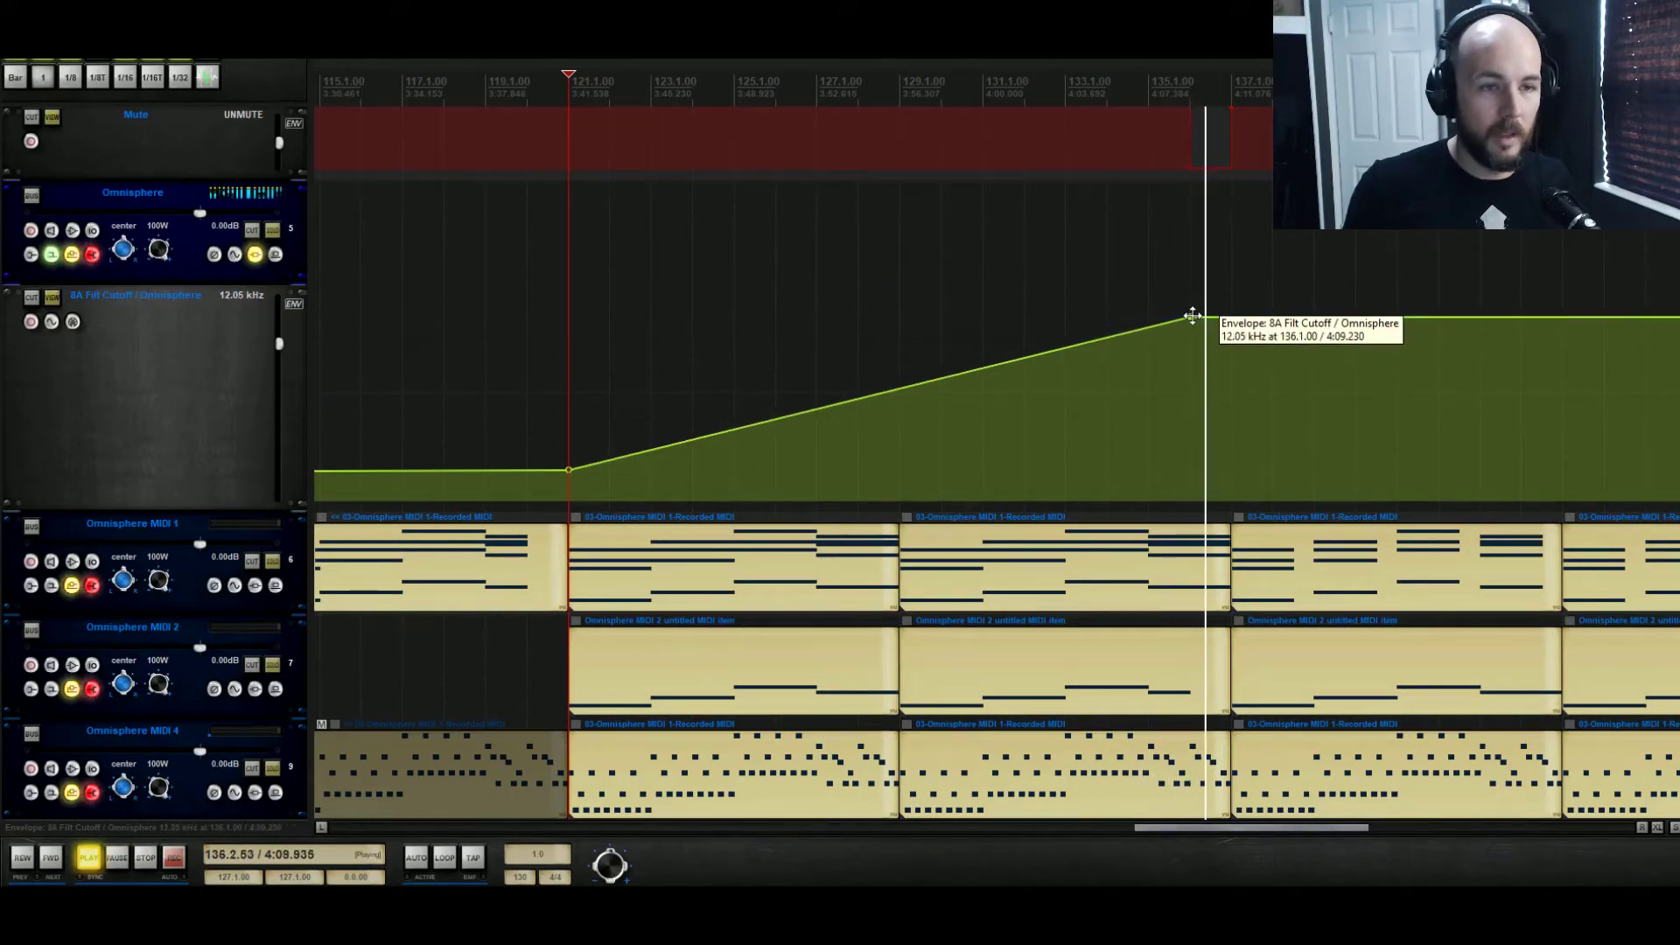
{"action": "key", "text": "space"}
Enable layer B in Omnisphere part 8 and set its oscillator to a synth Virus Saw waveform
{"action": "scroll", "coordinate": [487, 288], "scroll_direction": "down", "scroll_amount": 5}
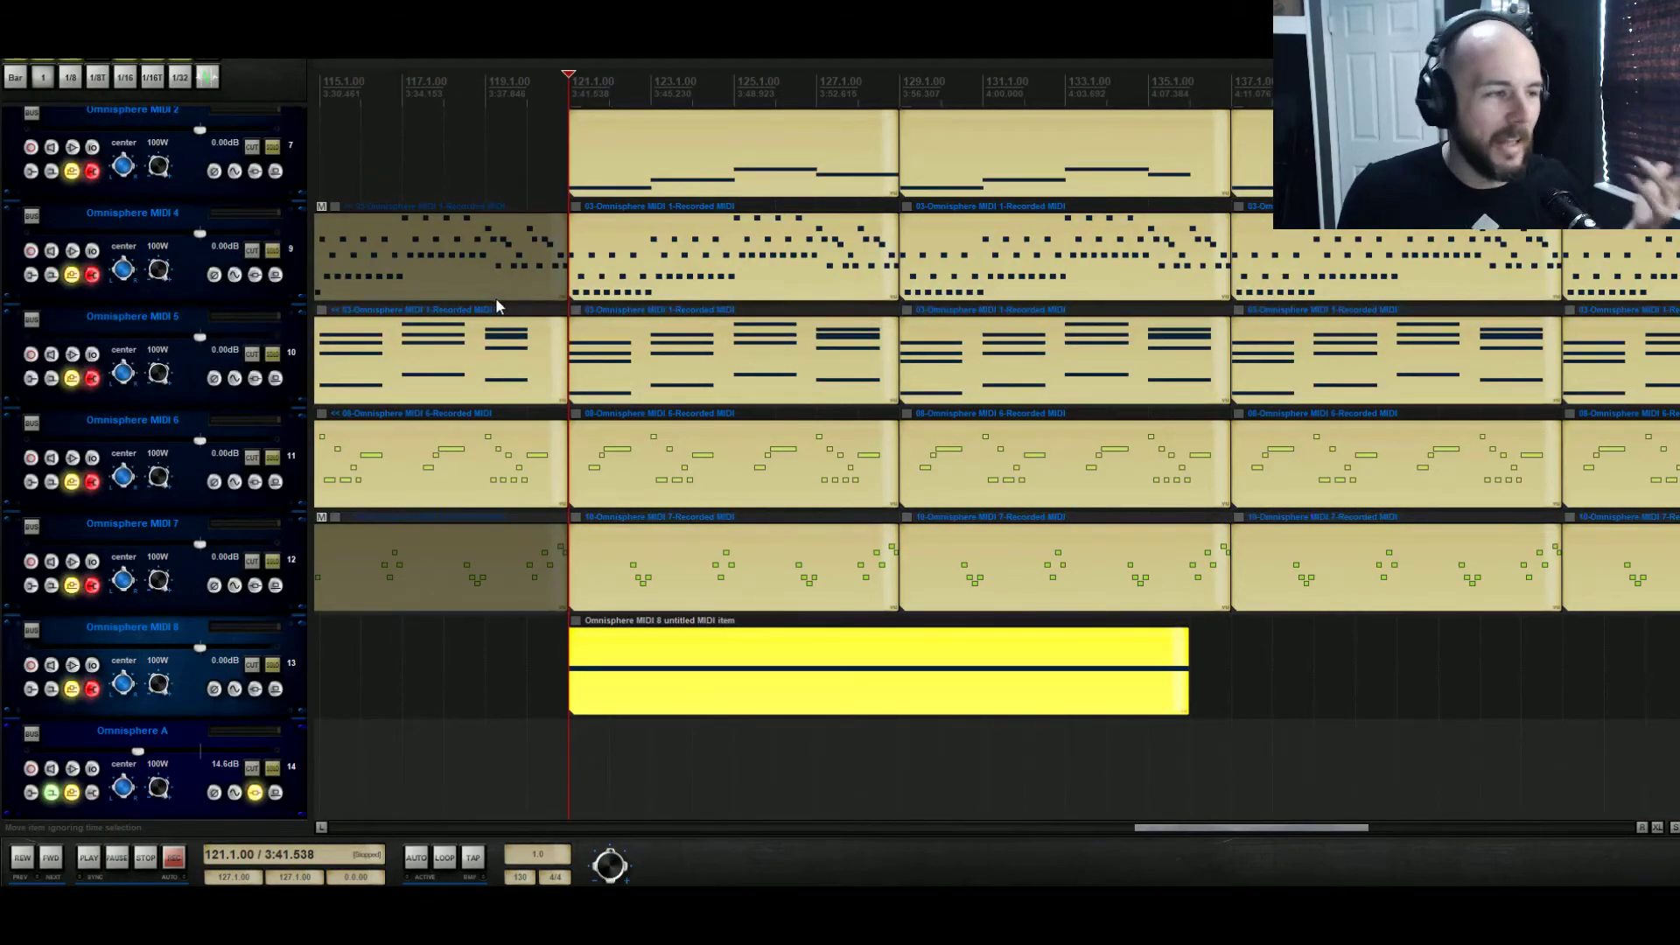
{"action": "scroll", "coordinate": [486, 297], "scroll_direction": "up", "scroll_amount": 6}
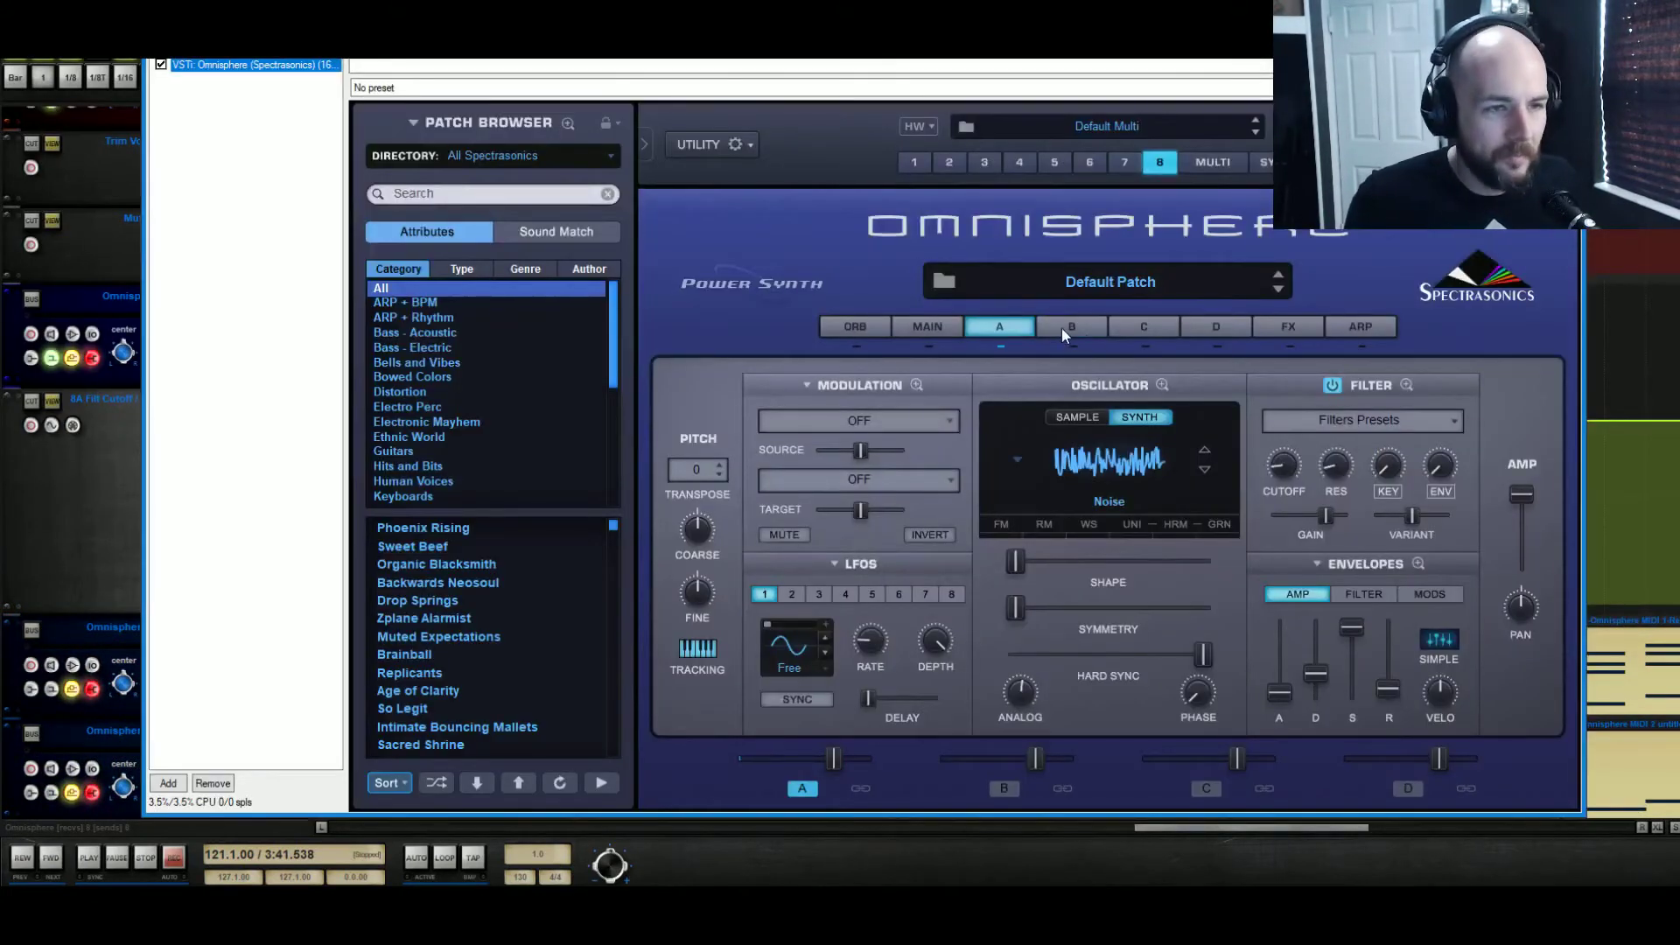
{"action": "left_click", "coordinate": [1062, 328]}
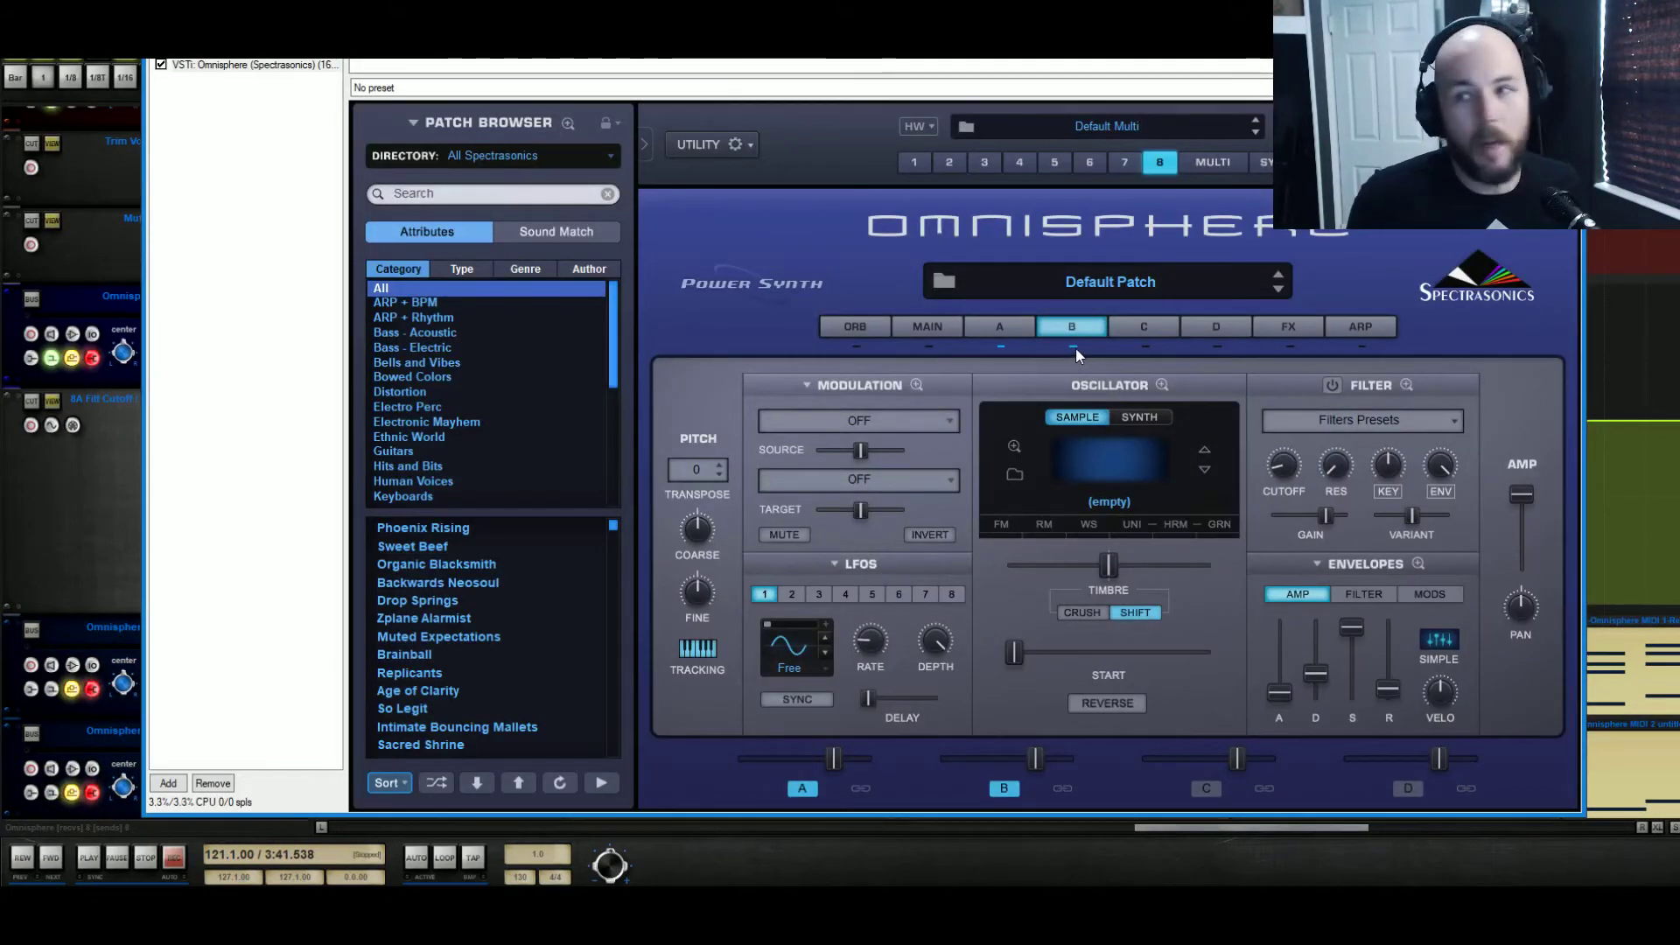
{"action": "left_click", "coordinate": [1147, 418]}
{"action": "left_click", "coordinate": [1106, 480]}
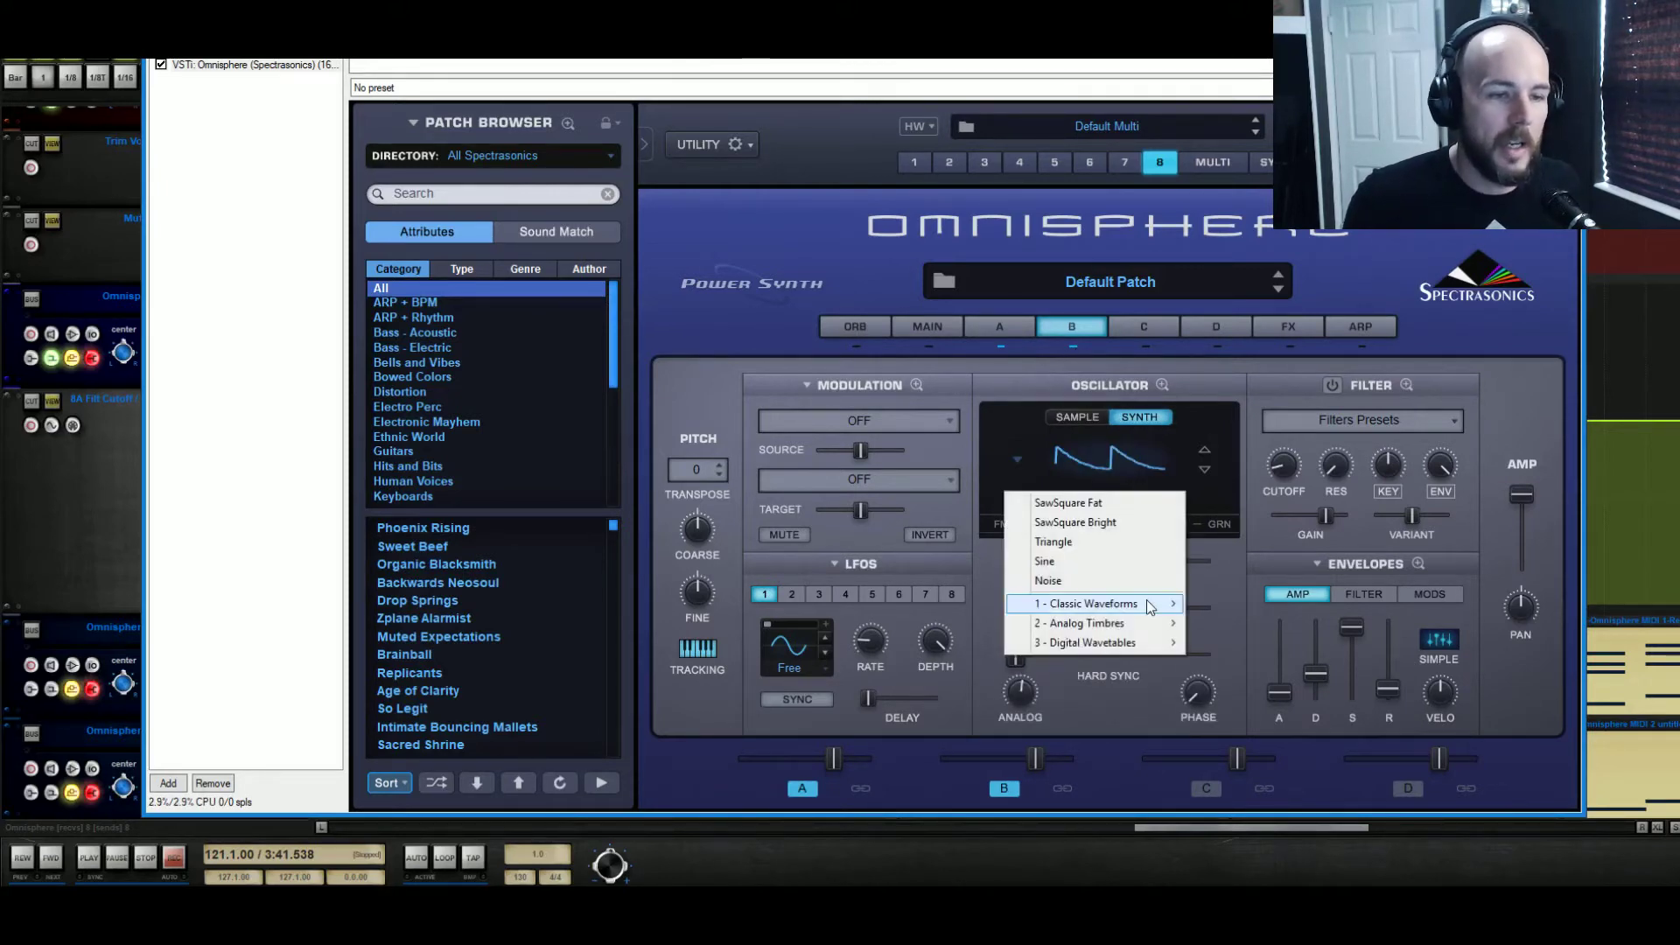
{"action": "mouse_move", "coordinate": [1147, 602]}
{"action": "mouse_move", "coordinate": [1319, 625]}
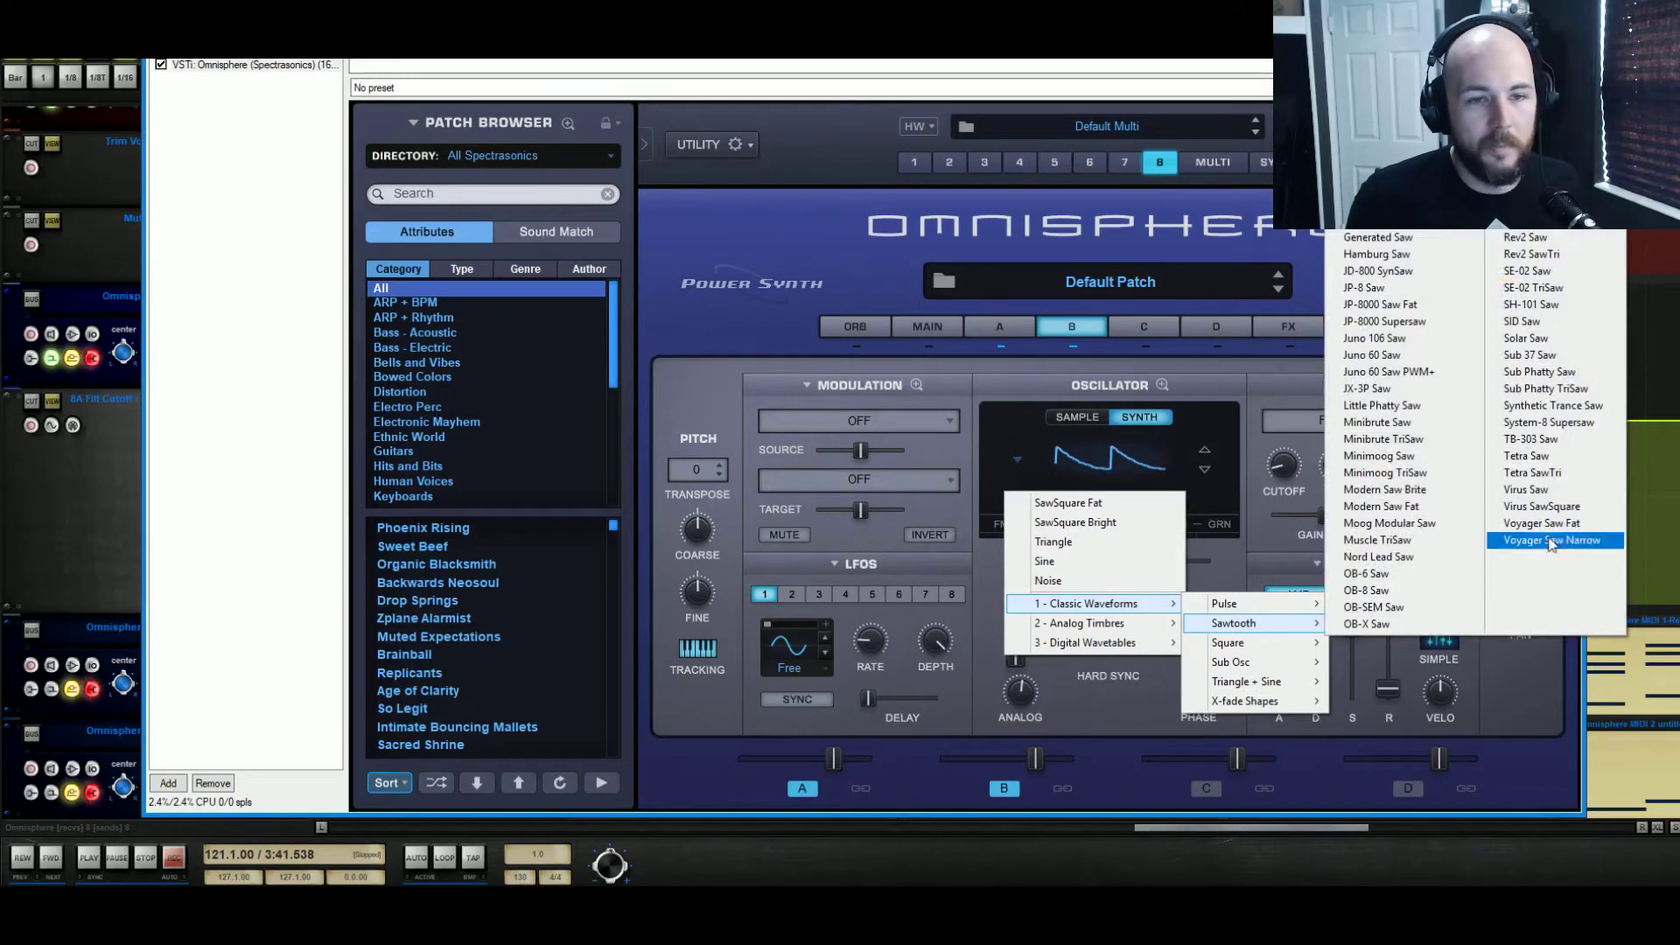
{"action": "left_click", "coordinate": [1571, 493]}
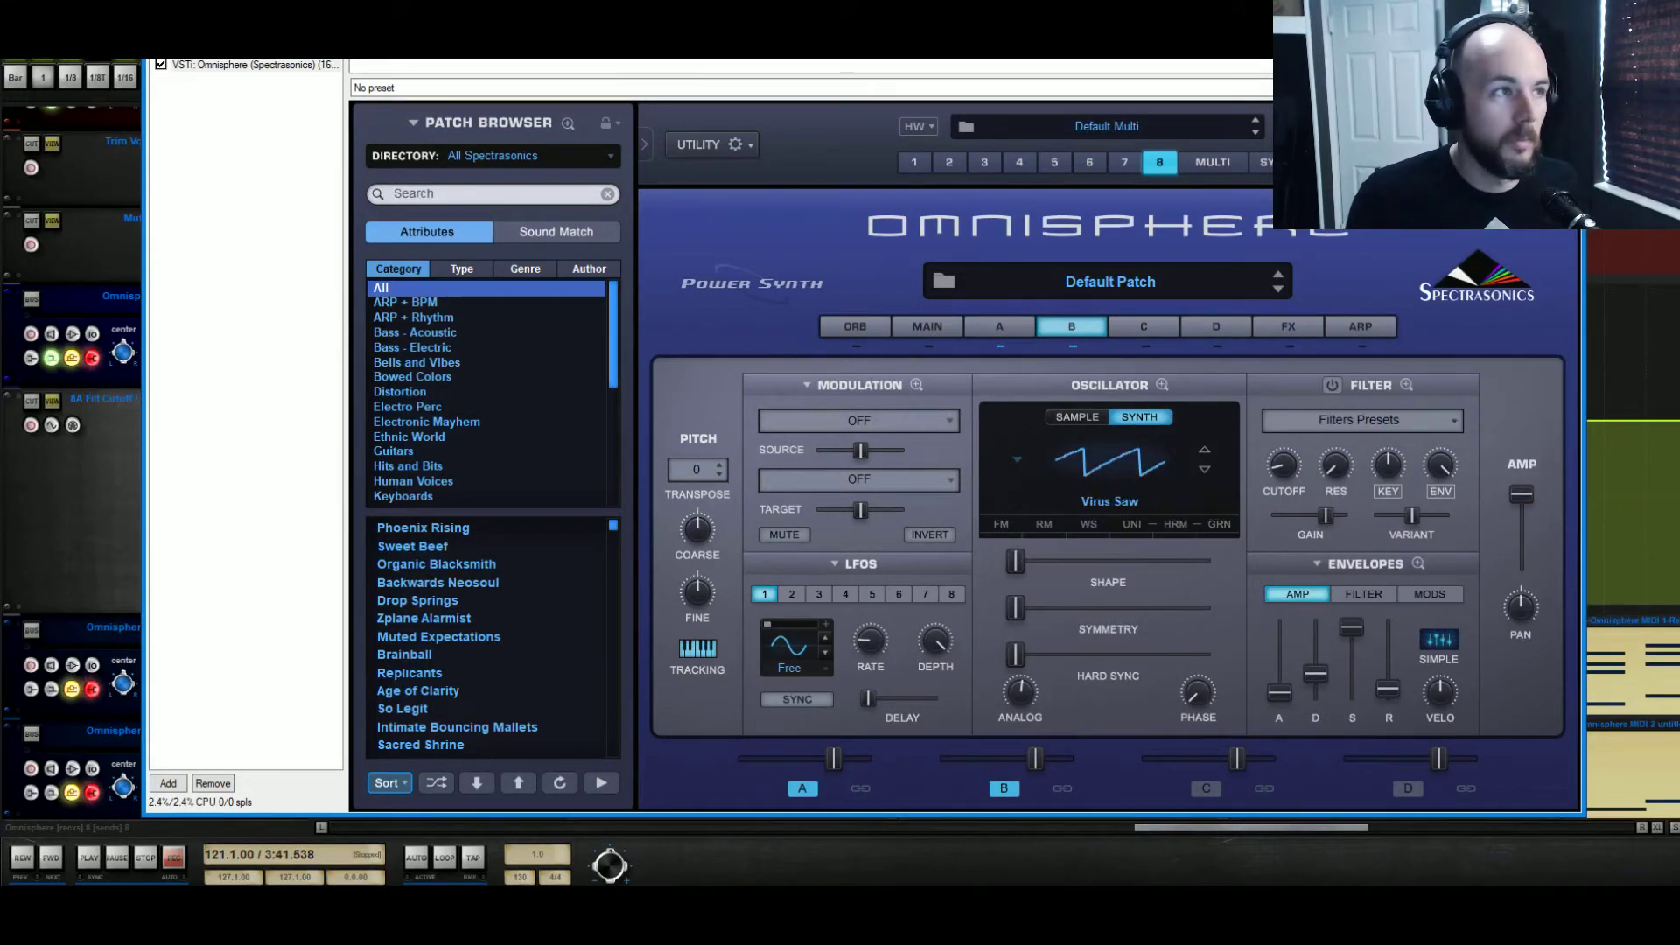
Close the Omnisphere window and solo the Omnisphere MIDI 8 track
{"action": "left_click", "coordinate": [1565, 28]}
{"action": "scroll", "coordinate": [627, 496], "scroll_direction": "down", "scroll_amount": 5}
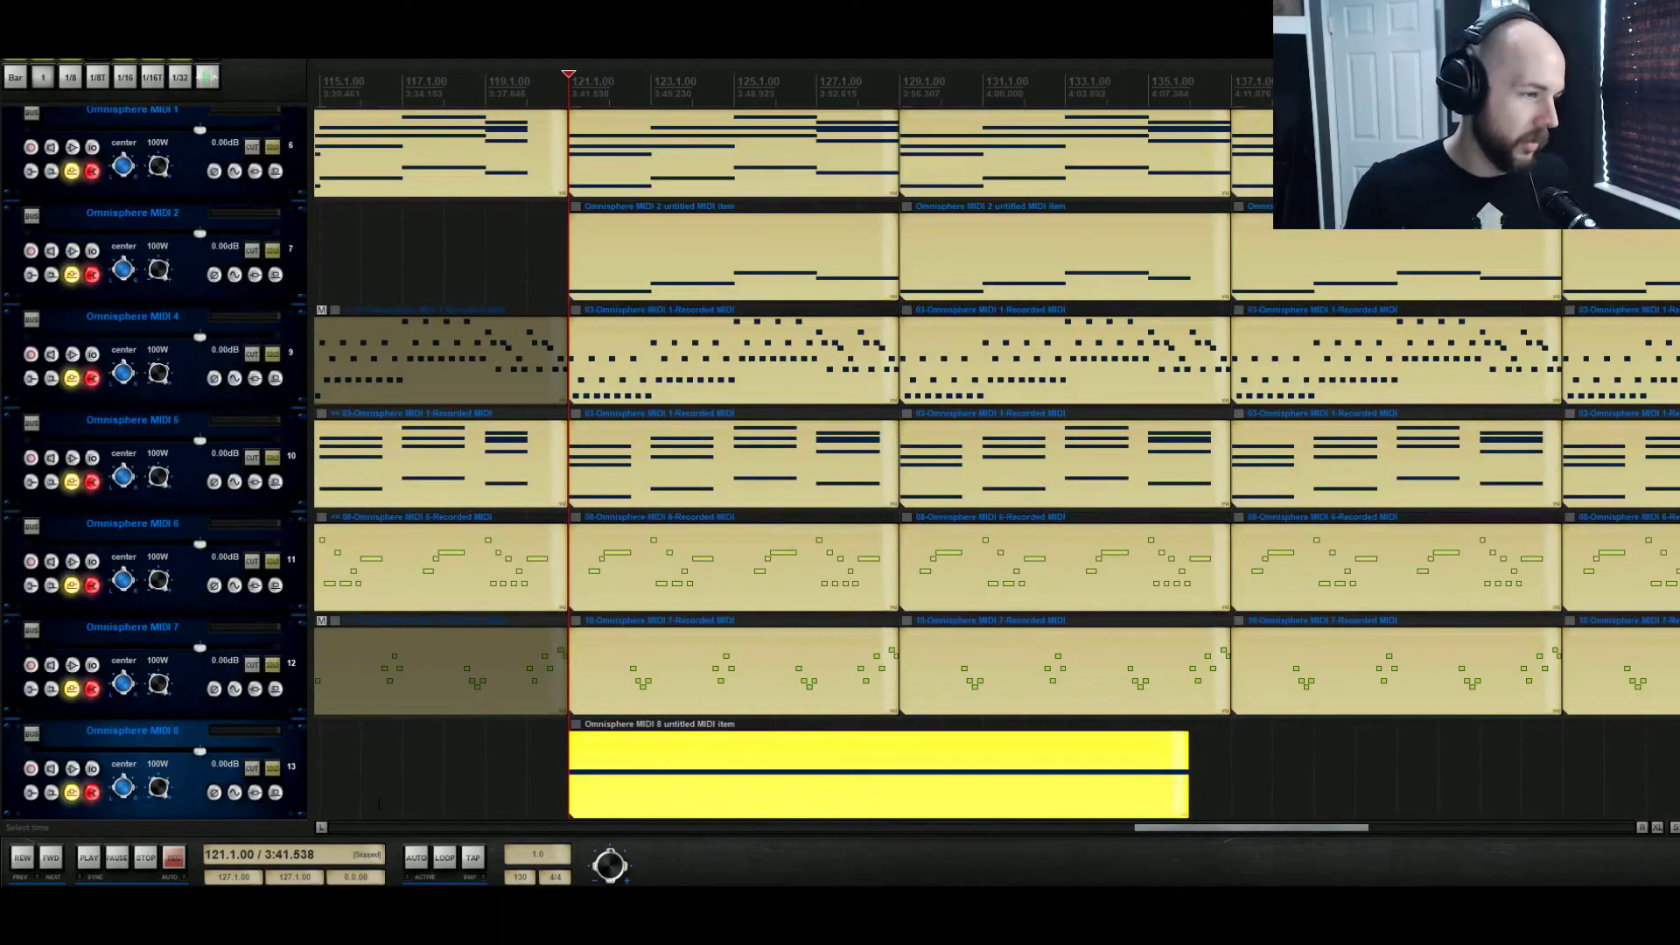
{"action": "left_click", "coordinate": [255, 769]}
{"action": "left_click", "coordinate": [271, 771]}
{"action": "left_click", "coordinate": [255, 770]}
{"action": "left_click", "coordinate": [273, 772]}
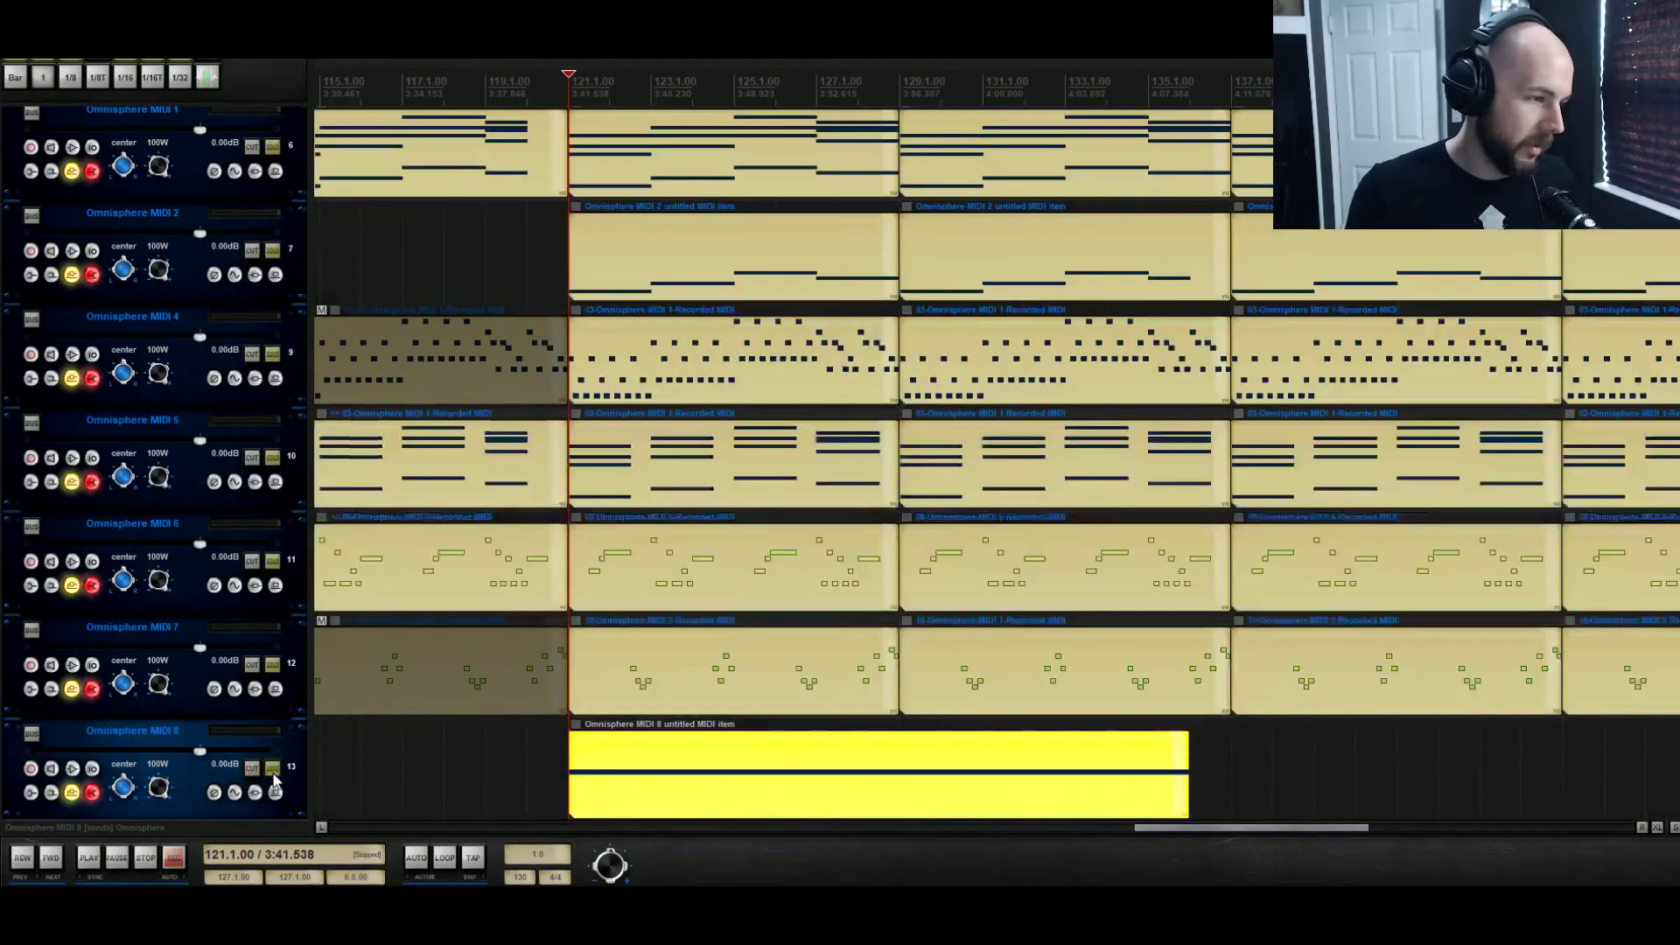
{"action": "left_click", "coordinate": [273, 772]}
Solo the Talkover Mic track in the mixer as well and briefly play the riser from bar 121
{"action": "key", "text": "ctrl+m"}
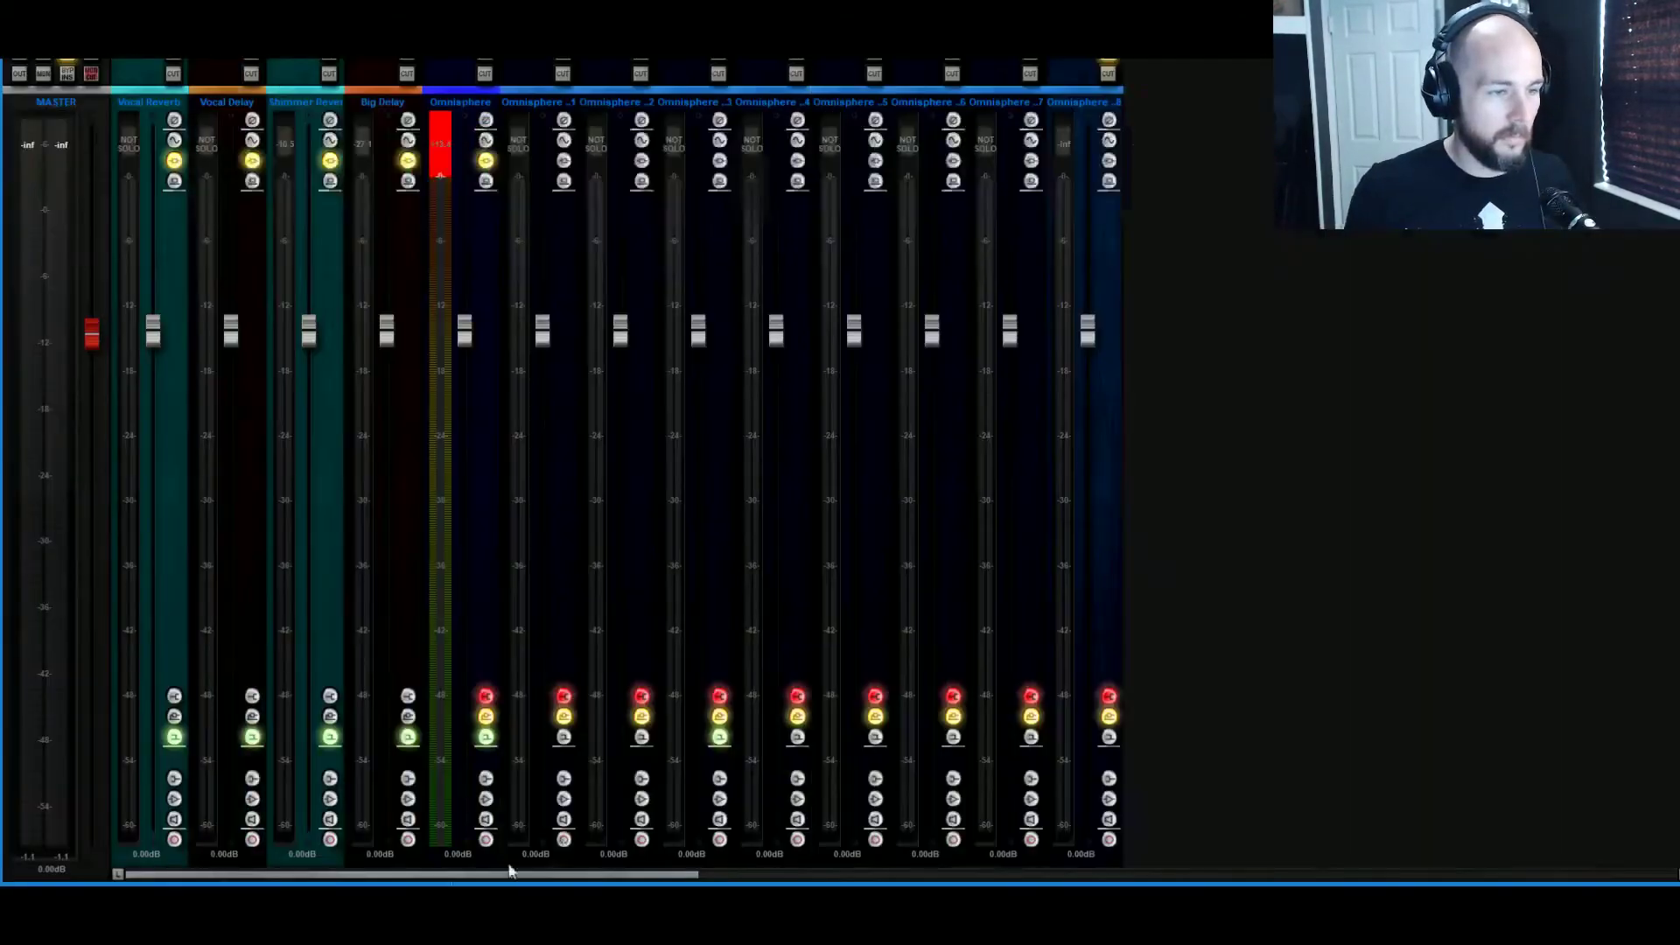
{"action": "left_click_drag", "start_coordinate": [510, 870], "coordinate": [1487, 873]}
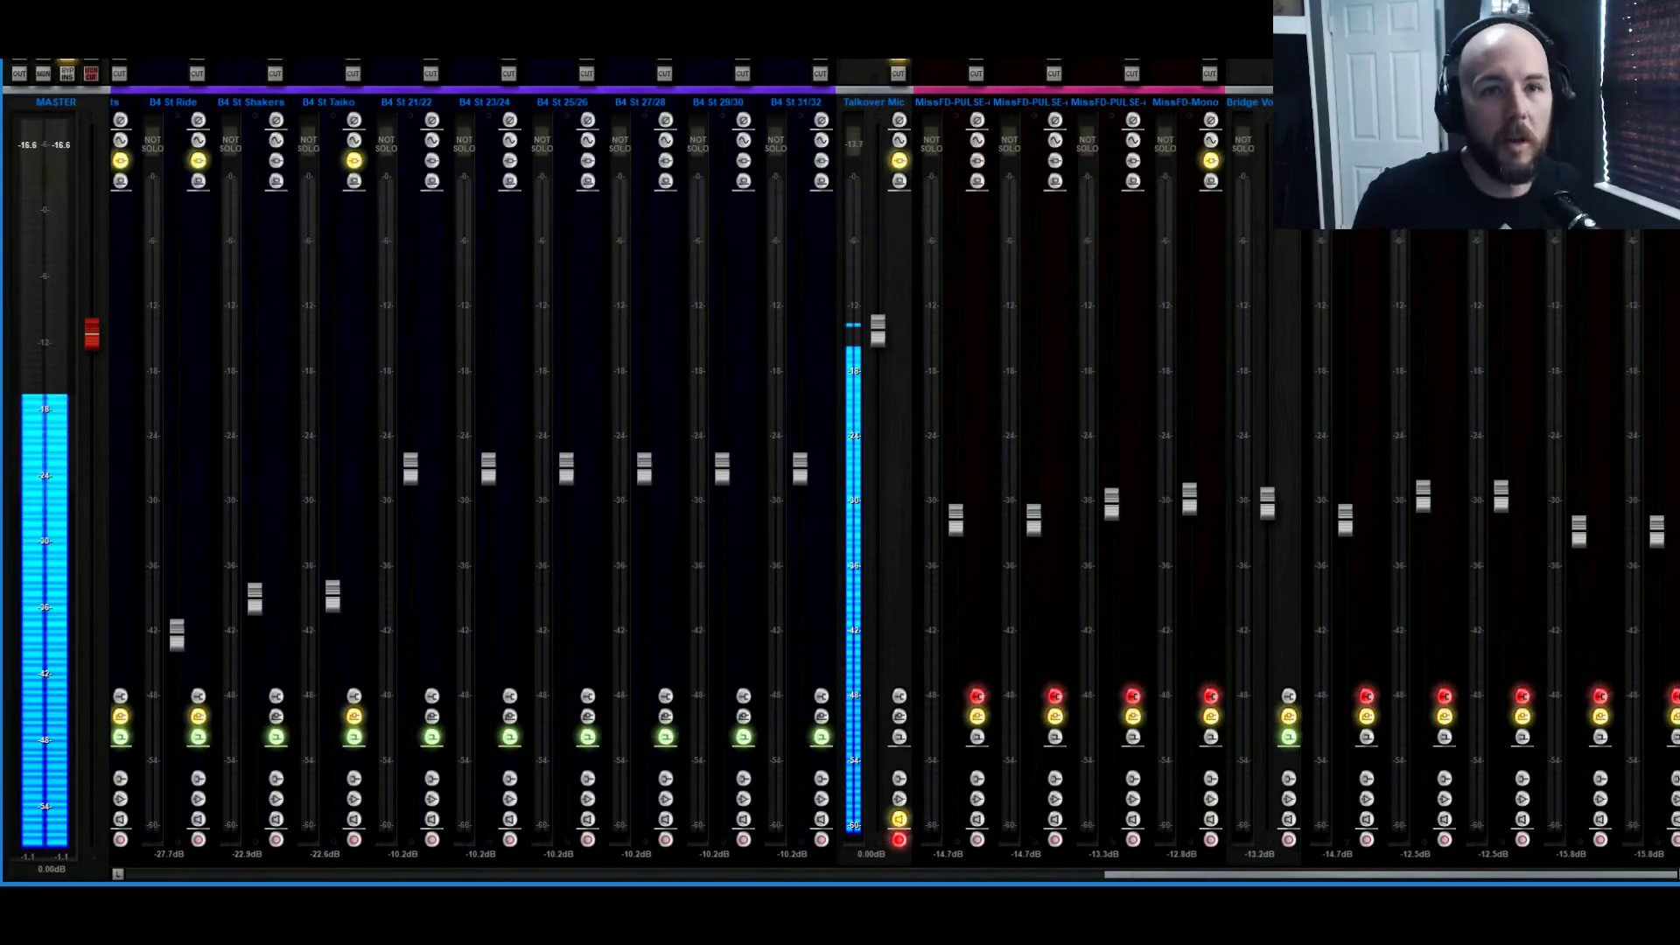
{"action": "key", "text": "ctrl+m"}
{"action": "key", "text": "space"}
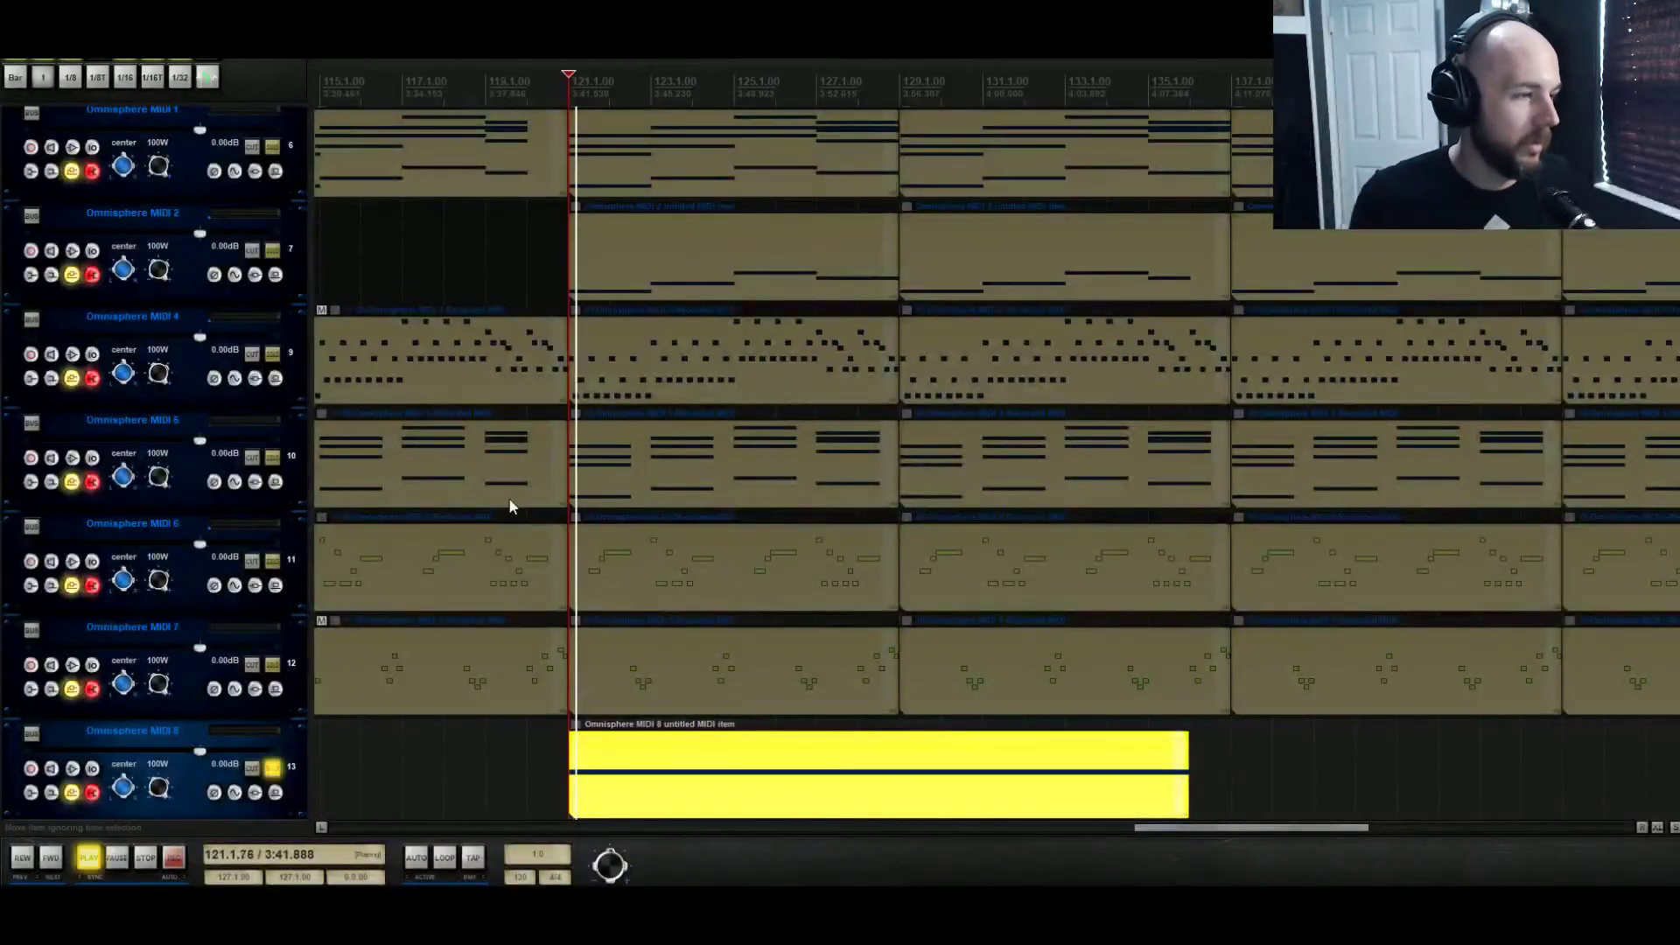
{"action": "key", "text": "space"}
Reopen Omnisphere and assign Mod Envelope1 to modulate Pitch Coarse on layer B
{"action": "scroll", "coordinate": [511, 506], "scroll_direction": "up", "scroll_amount": 5}
{"action": "left_click", "coordinate": [253, 358]}
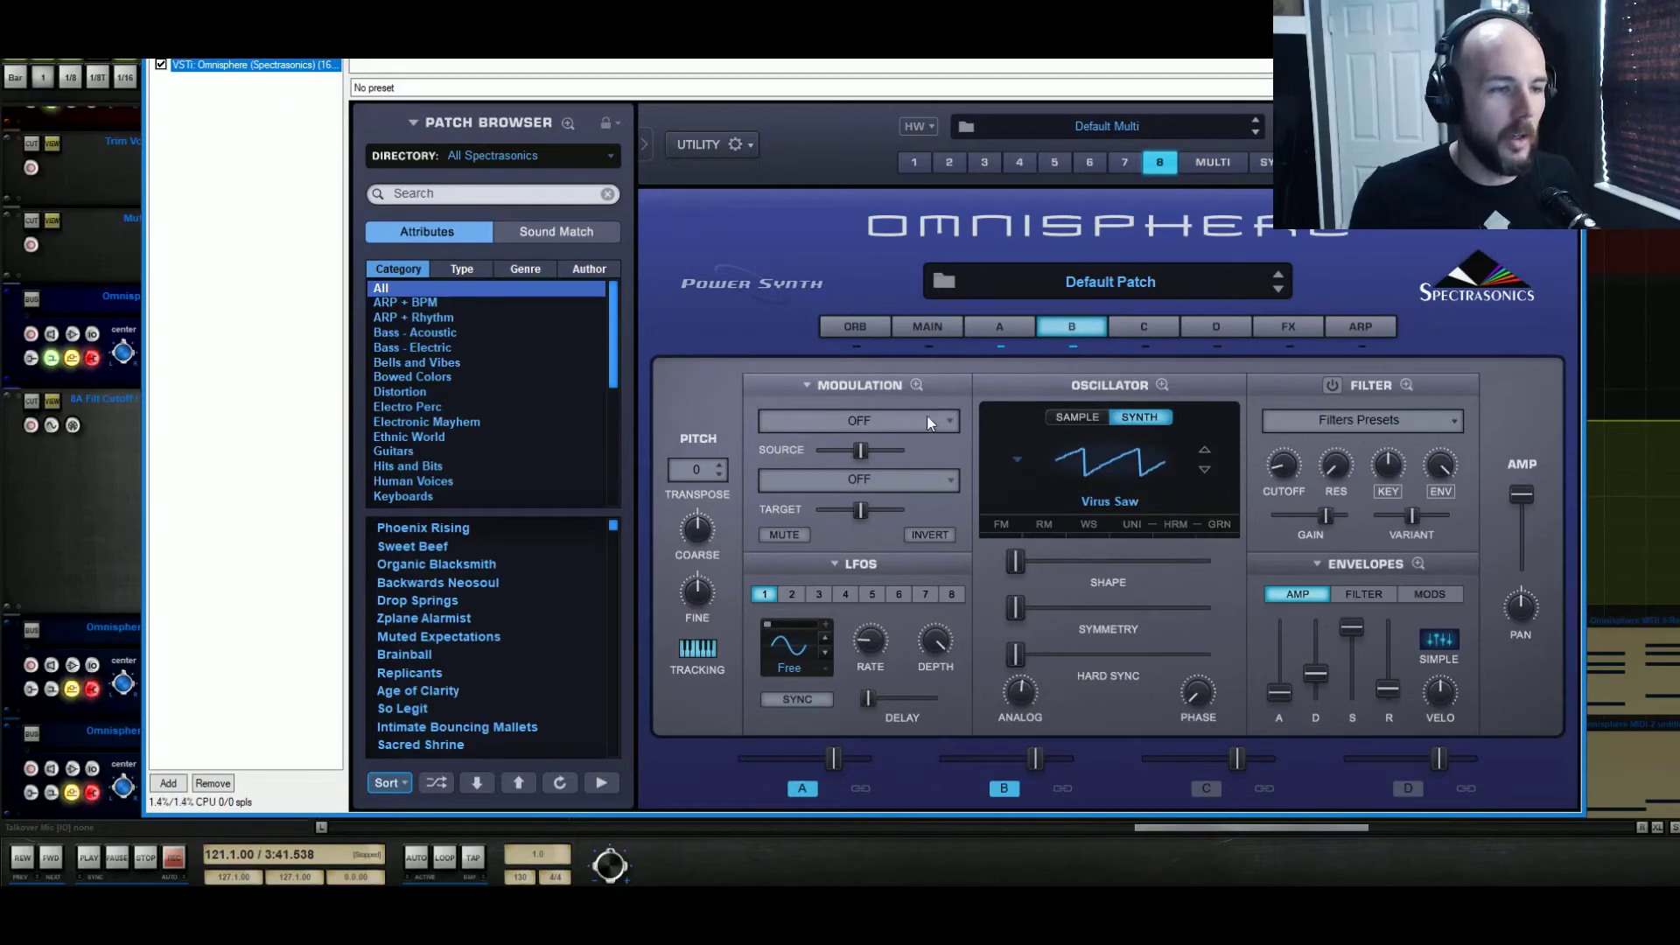
{"action": "left_click", "coordinate": [928, 421]}
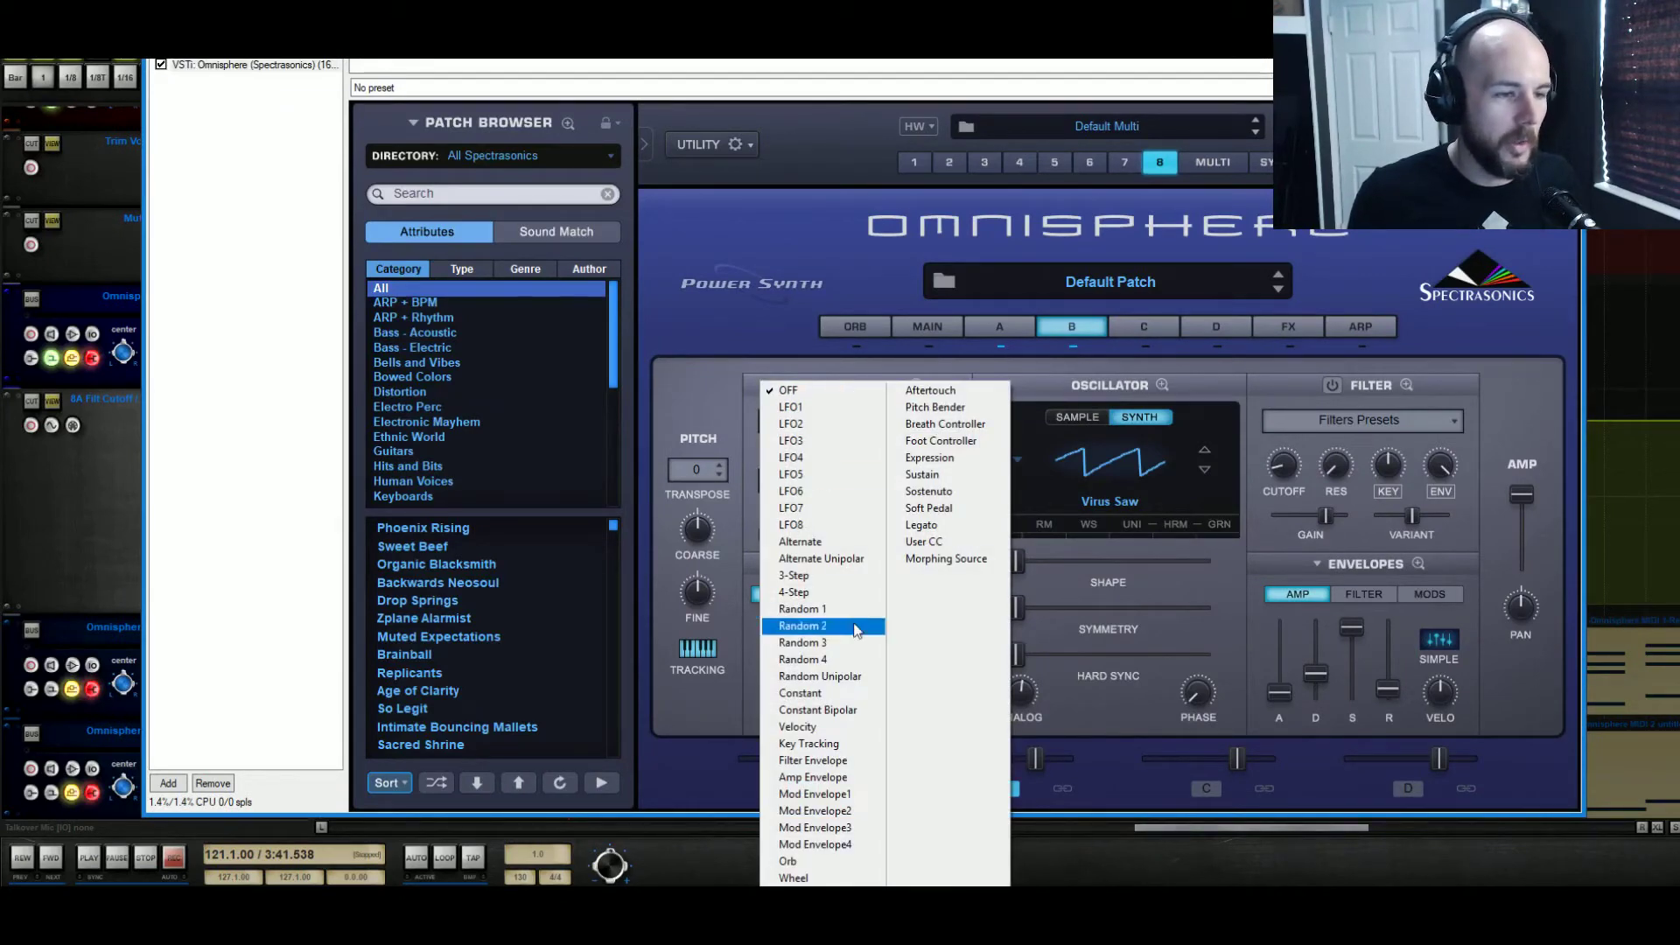
{"action": "left_click", "coordinate": [854, 793]}
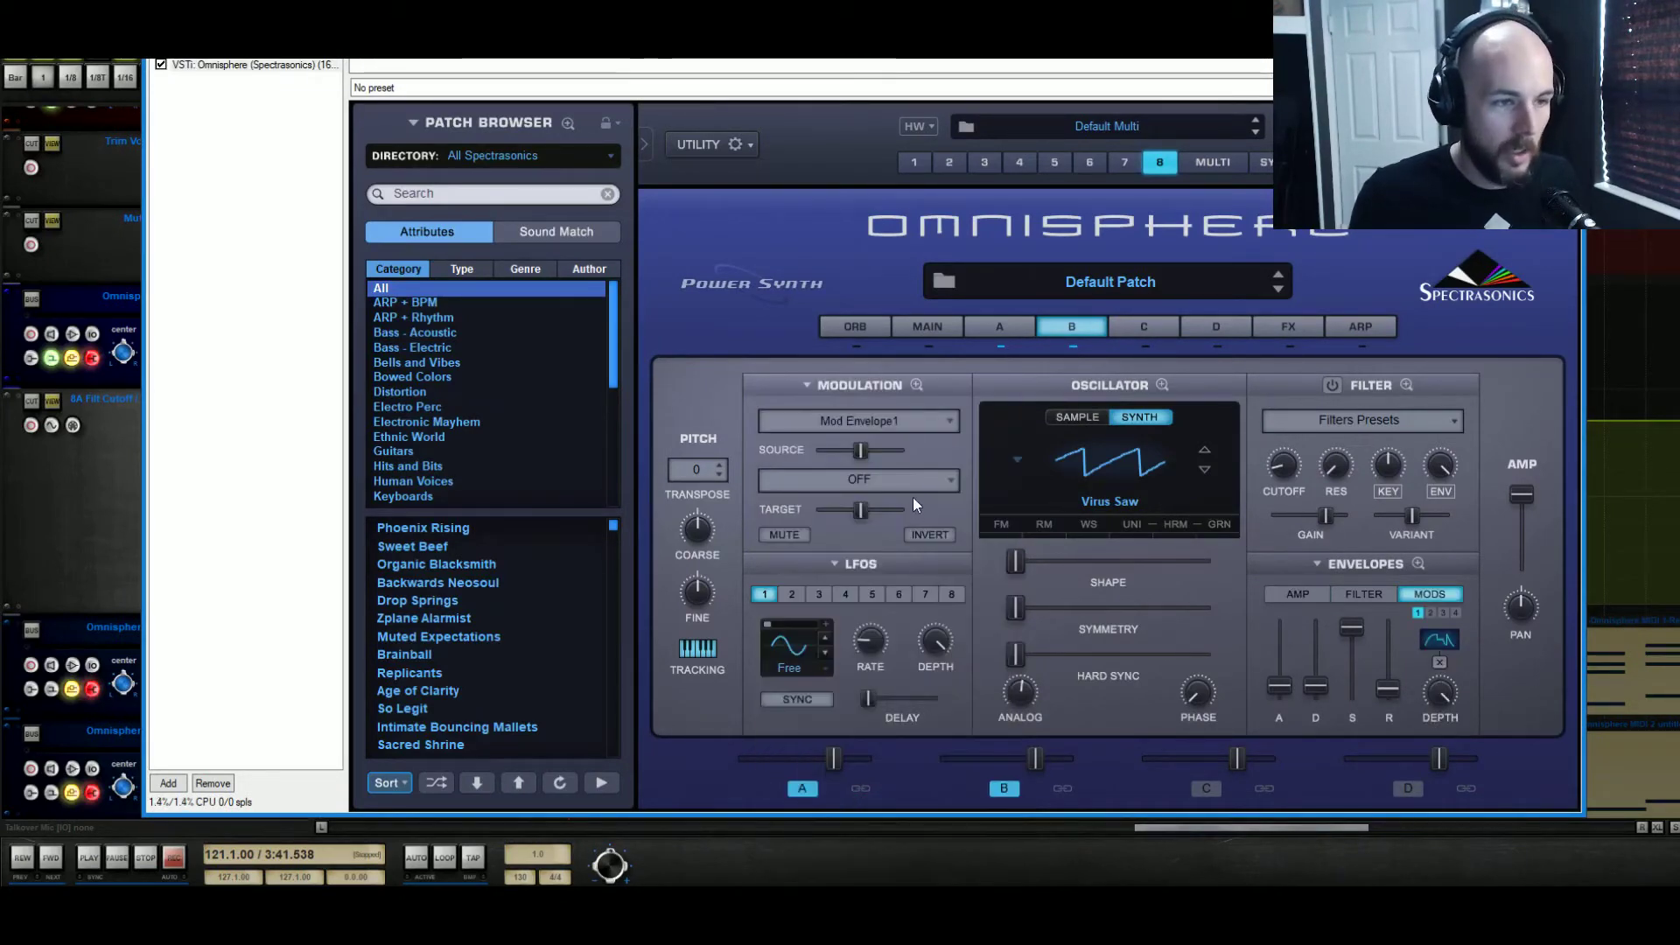
{"action": "left_click", "coordinate": [875, 479]}
{"action": "mouse_move", "coordinate": [889, 511]}
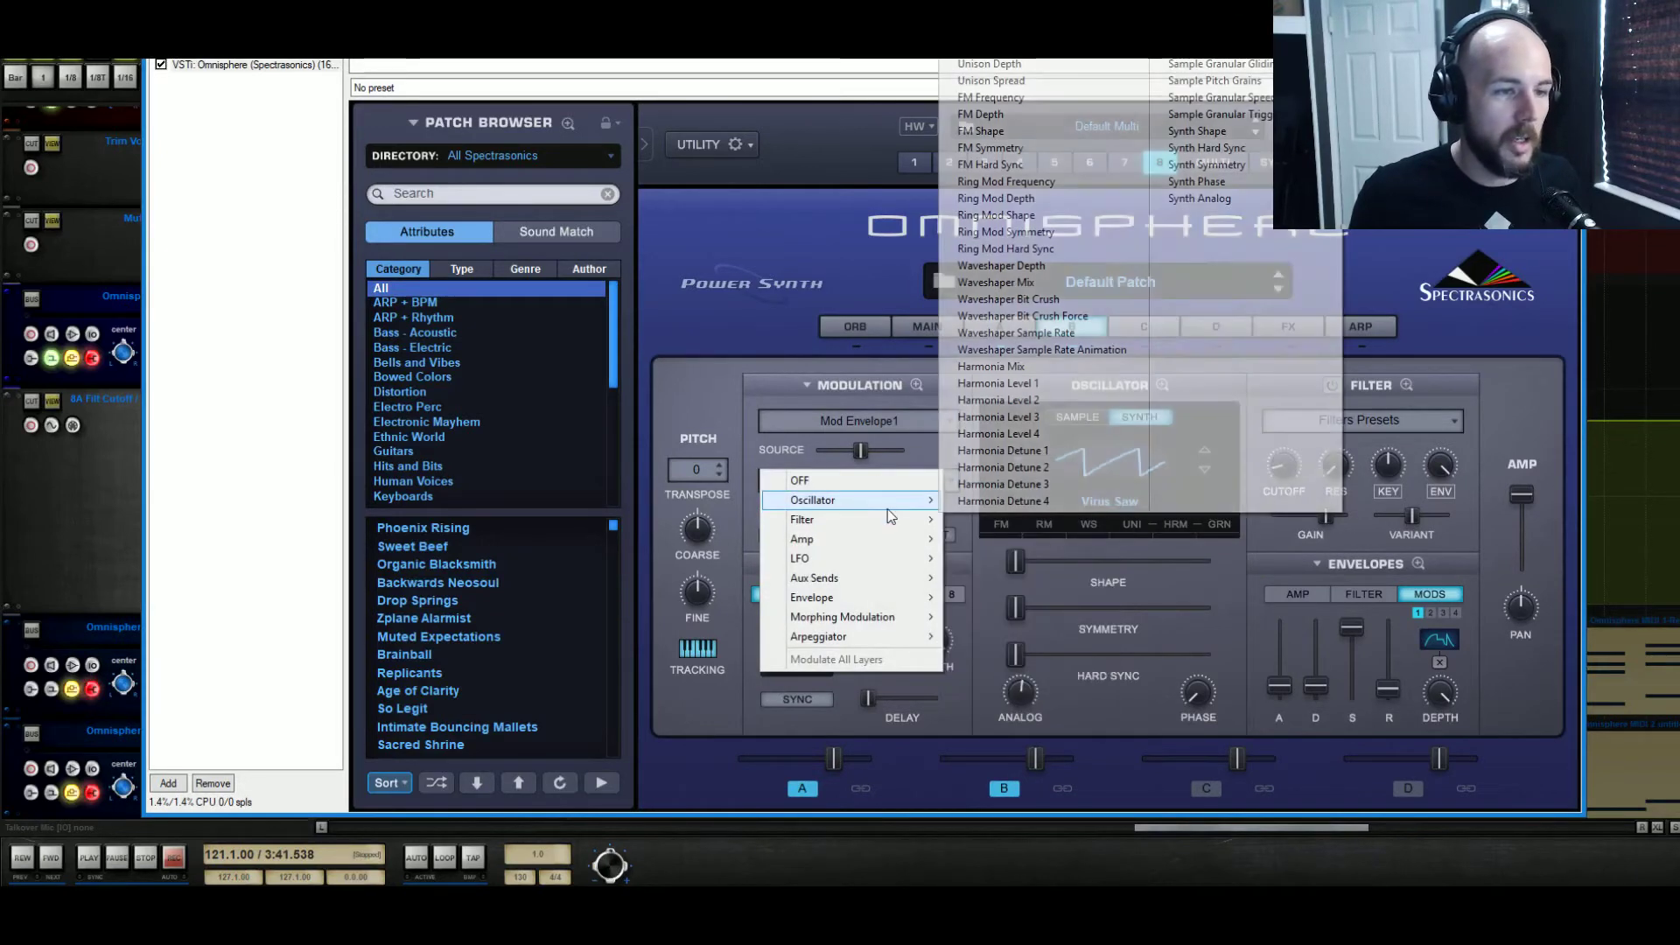
{"action": "left_click", "coordinate": [990, 32]}
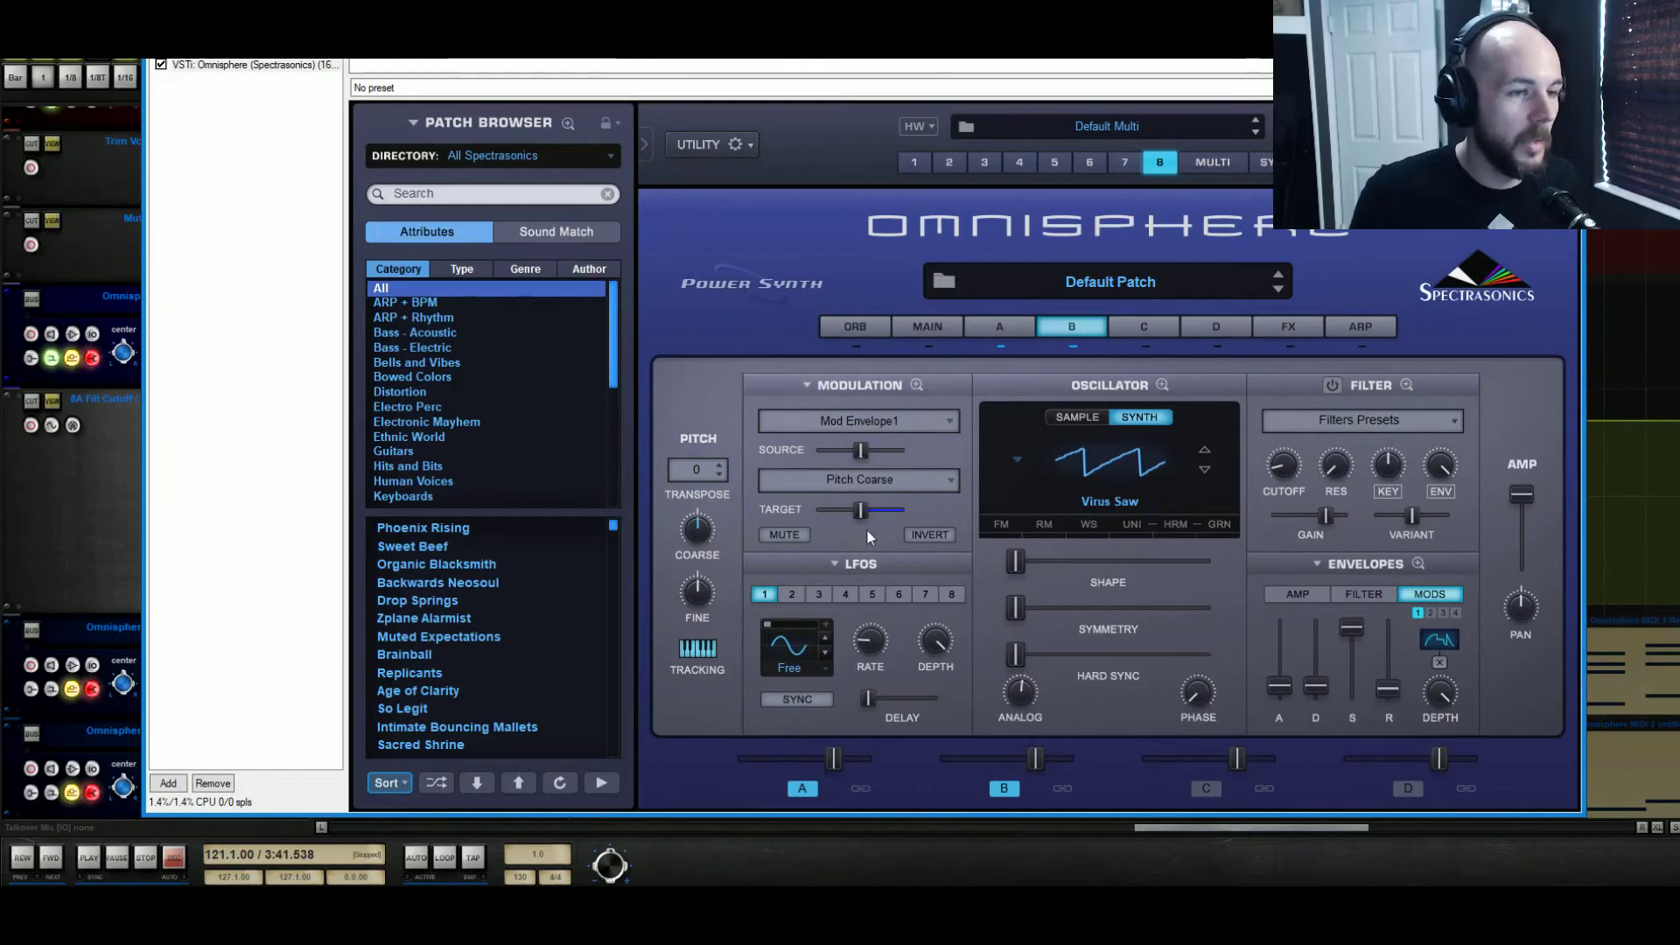
Load the 00. Default ADSR preset into layer B's Mod 1 envelope in the zoomed view and audition it from bar 121
{"action": "left_click", "coordinate": [1418, 564]}
{"action": "left_click", "coordinate": [1197, 378]}
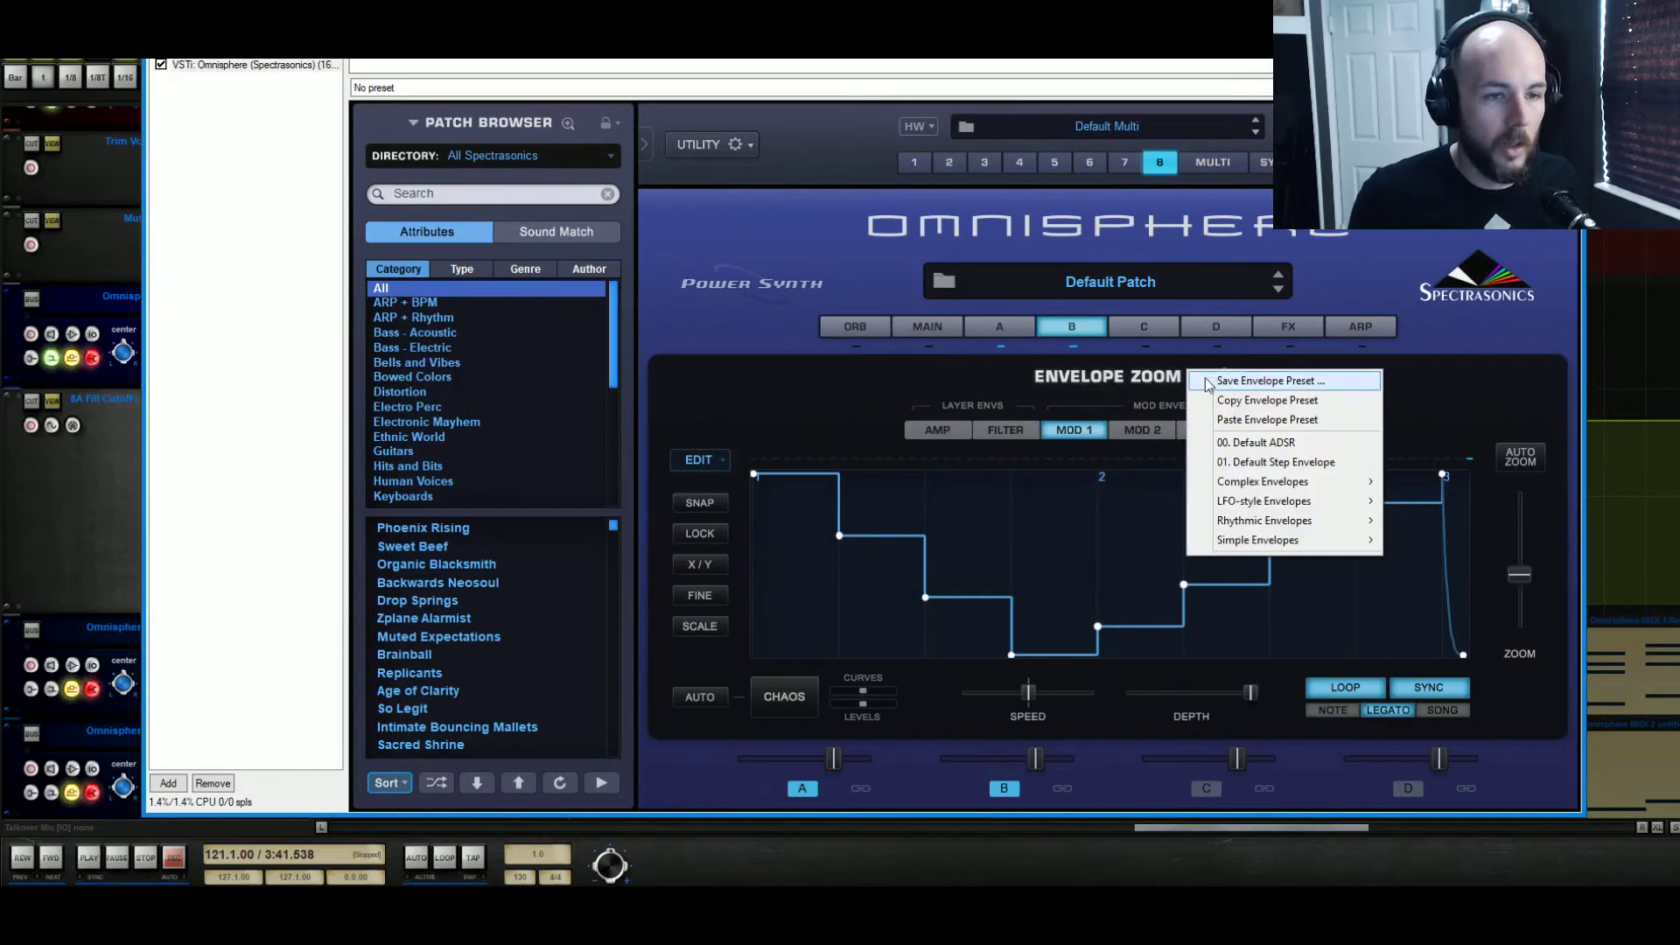
{"action": "left_click", "coordinate": [1299, 442]}
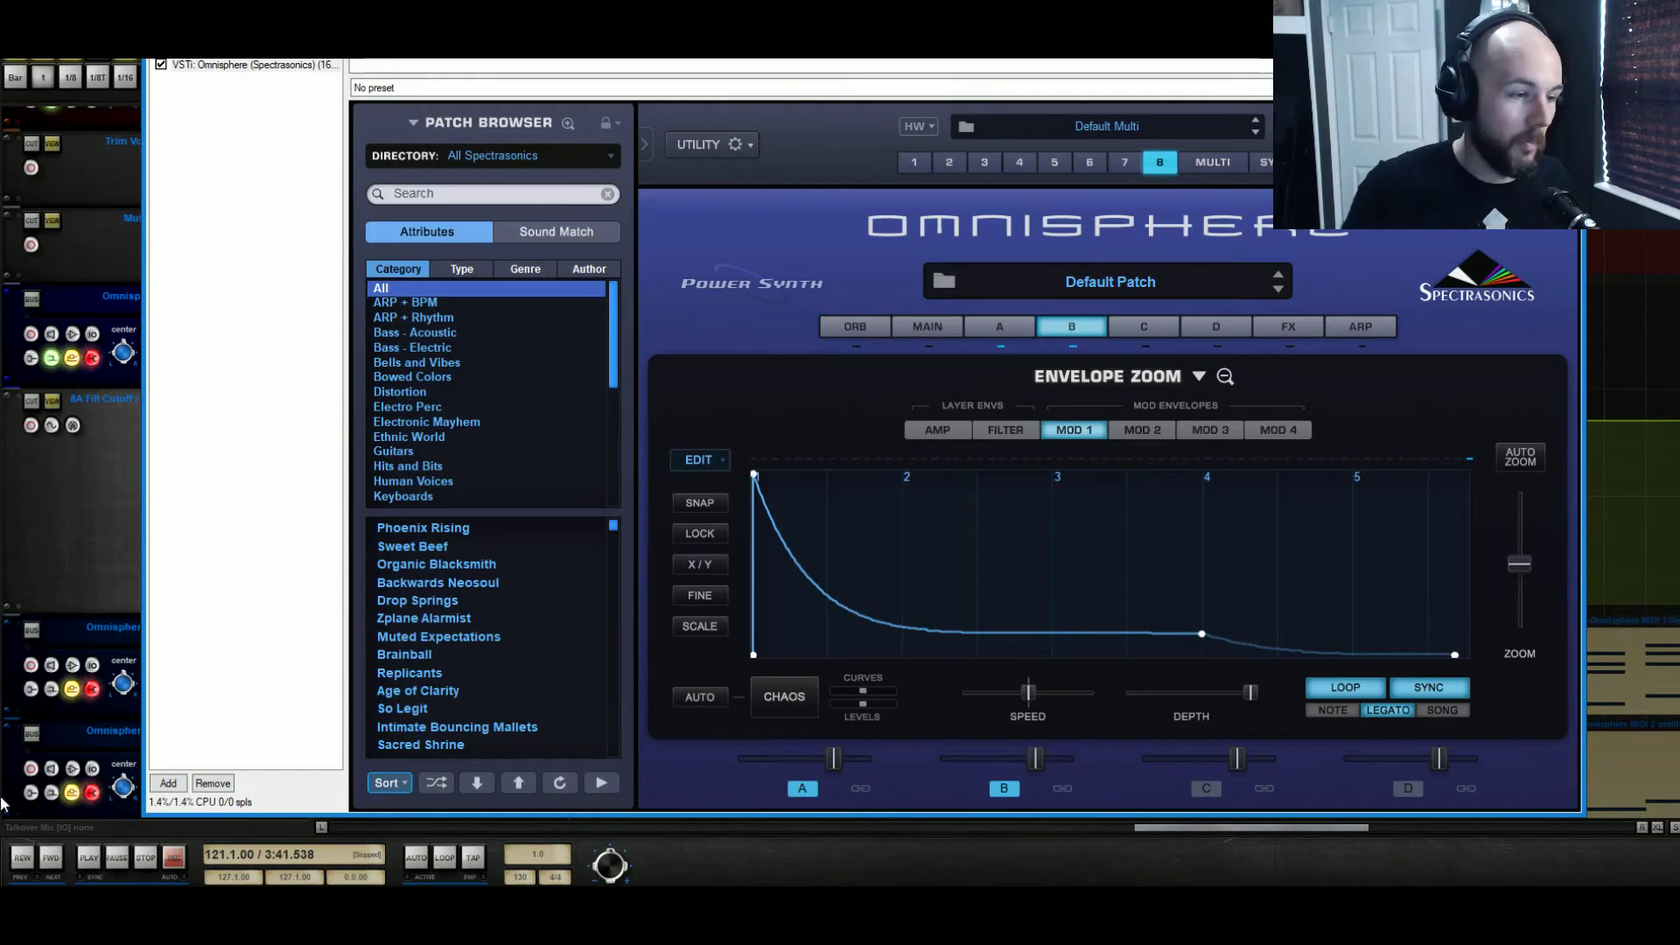
{"action": "left_click", "coordinate": [95, 863]}
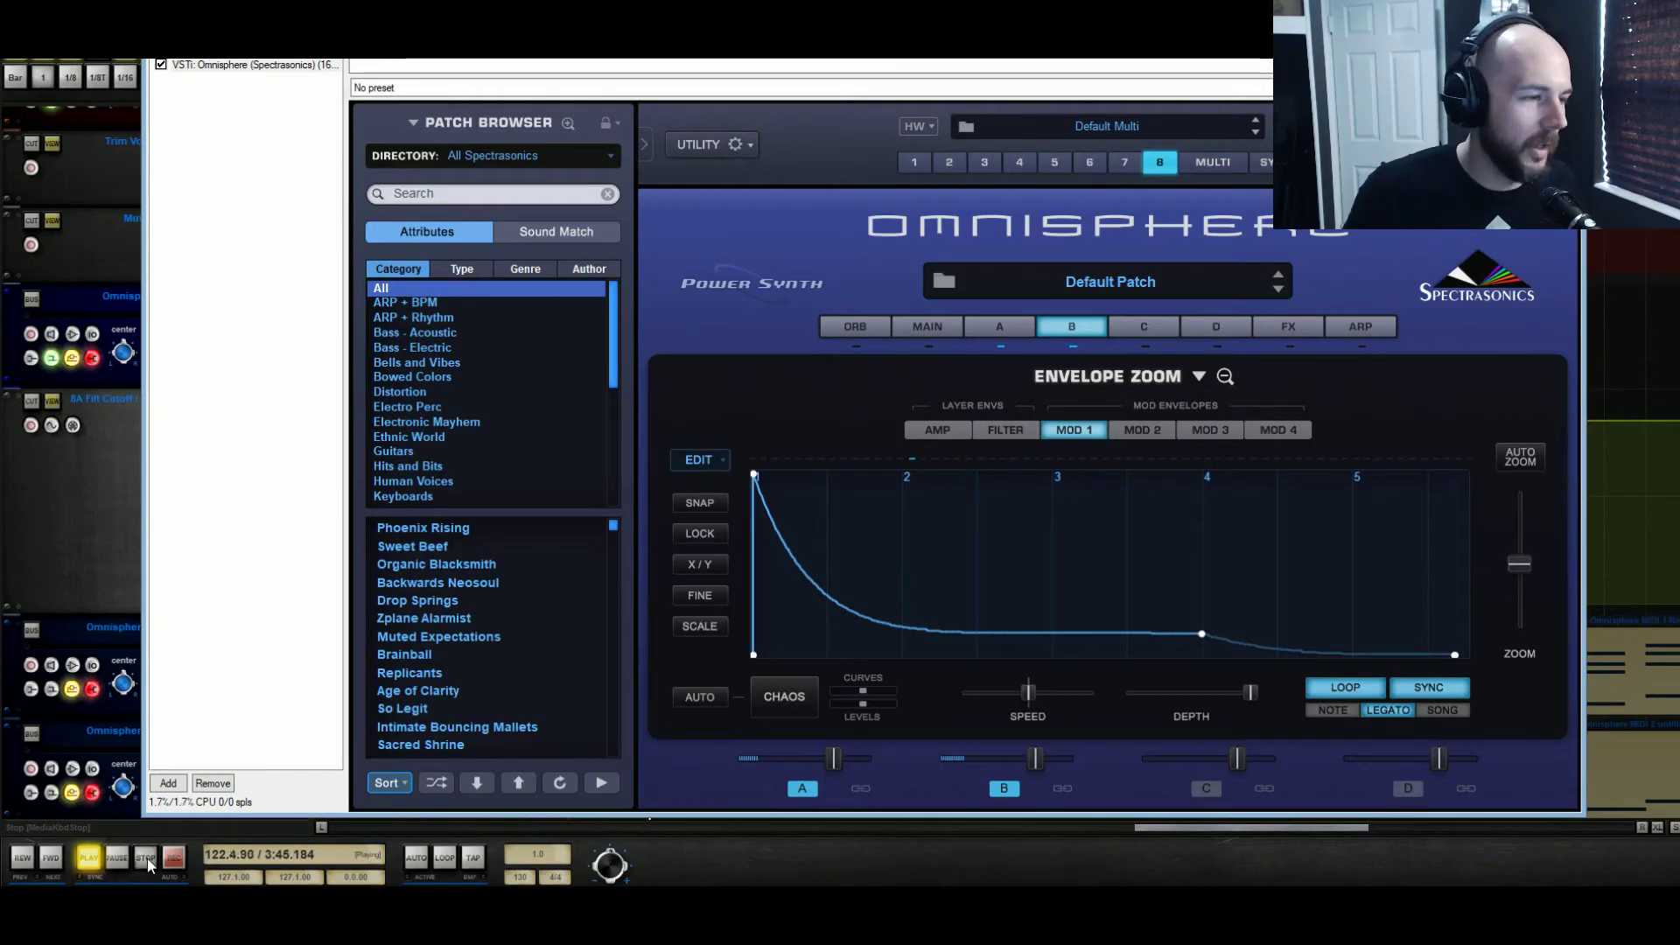
{"action": "left_click", "coordinate": [147, 858]}
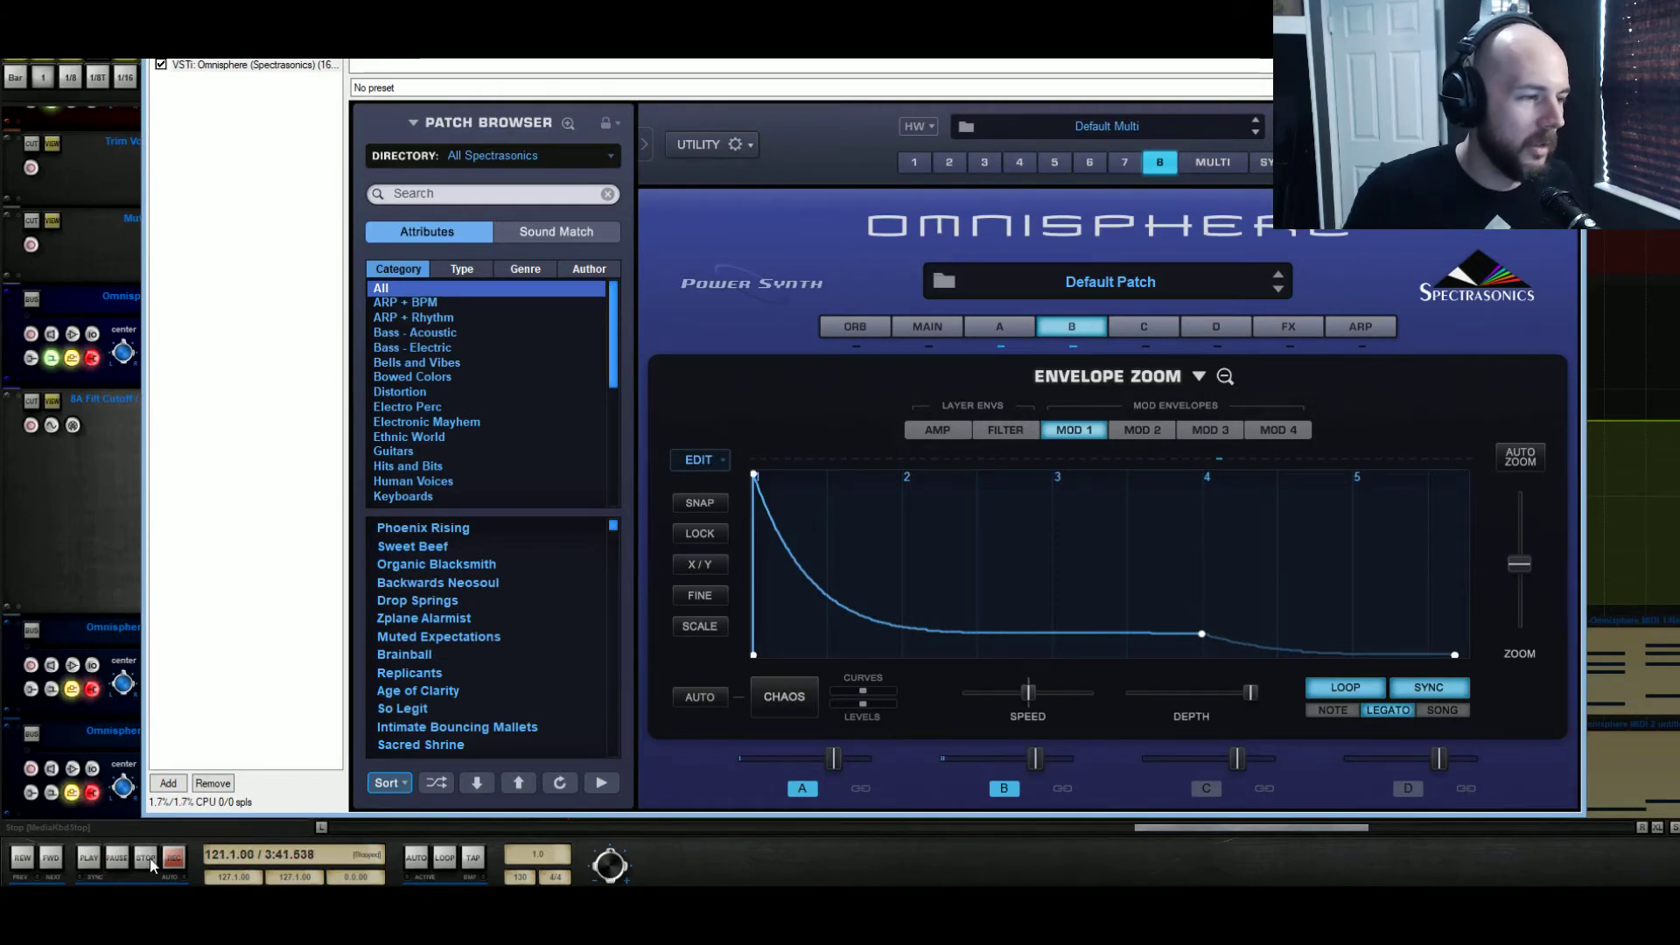
Turn off Loop and Sync for the Mod 1 envelope and set its trigger mode to Note
{"action": "left_click", "coordinate": [1368, 694]}
{"action": "left_click", "coordinate": [1420, 691]}
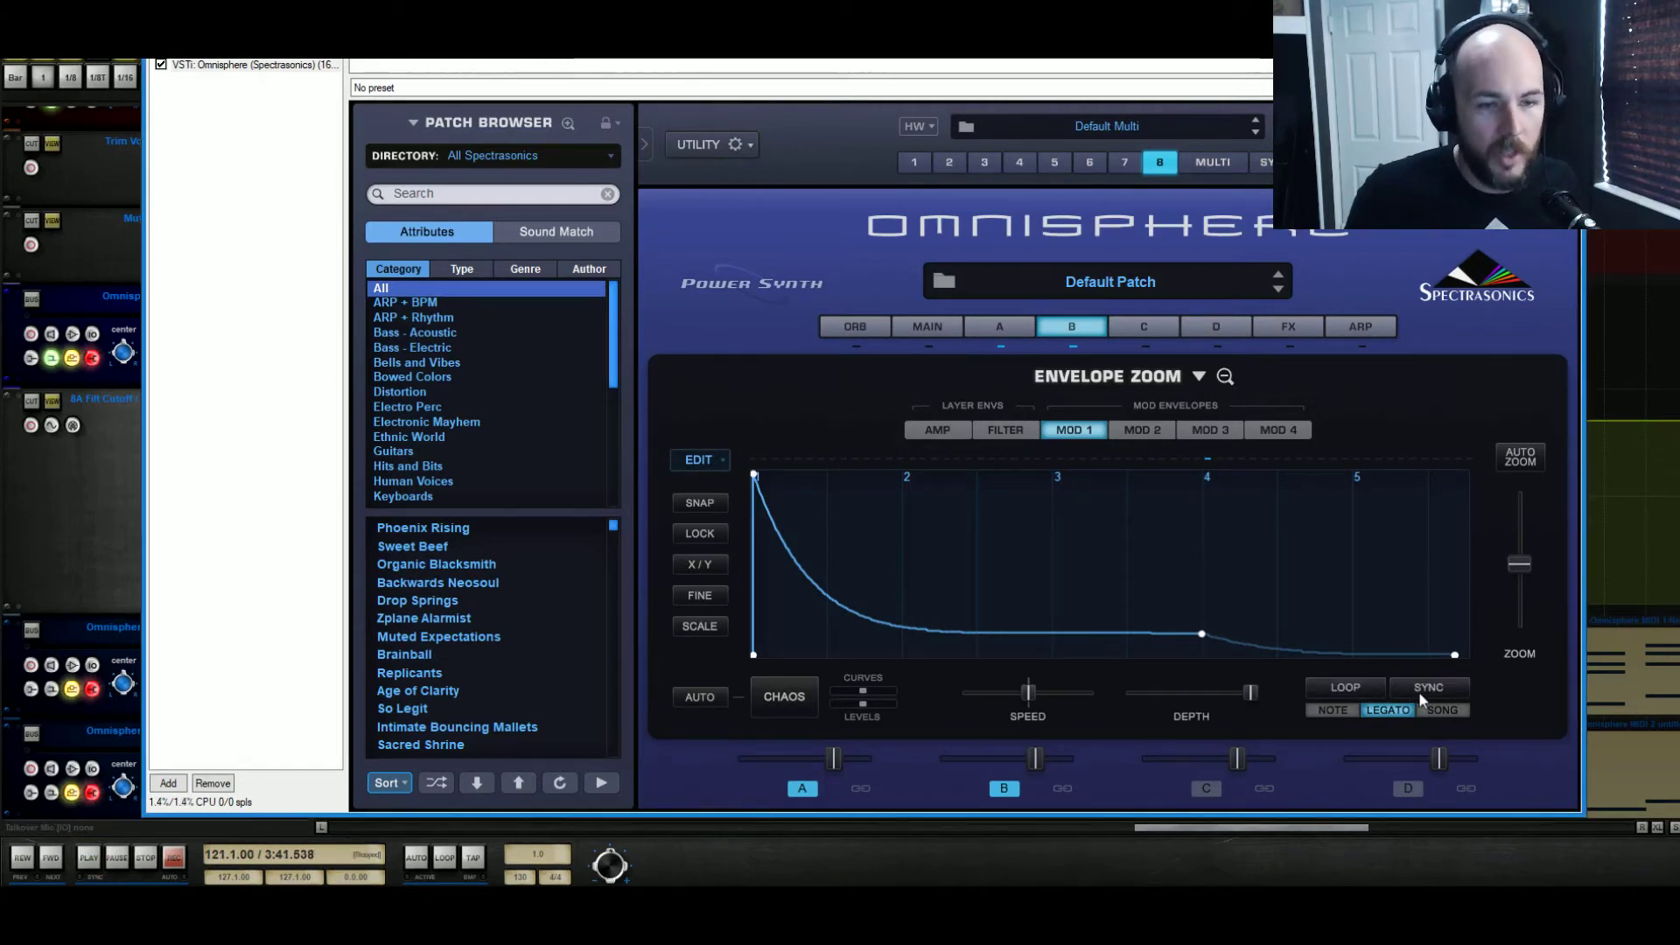
{"action": "left_click", "coordinate": [1333, 712]}
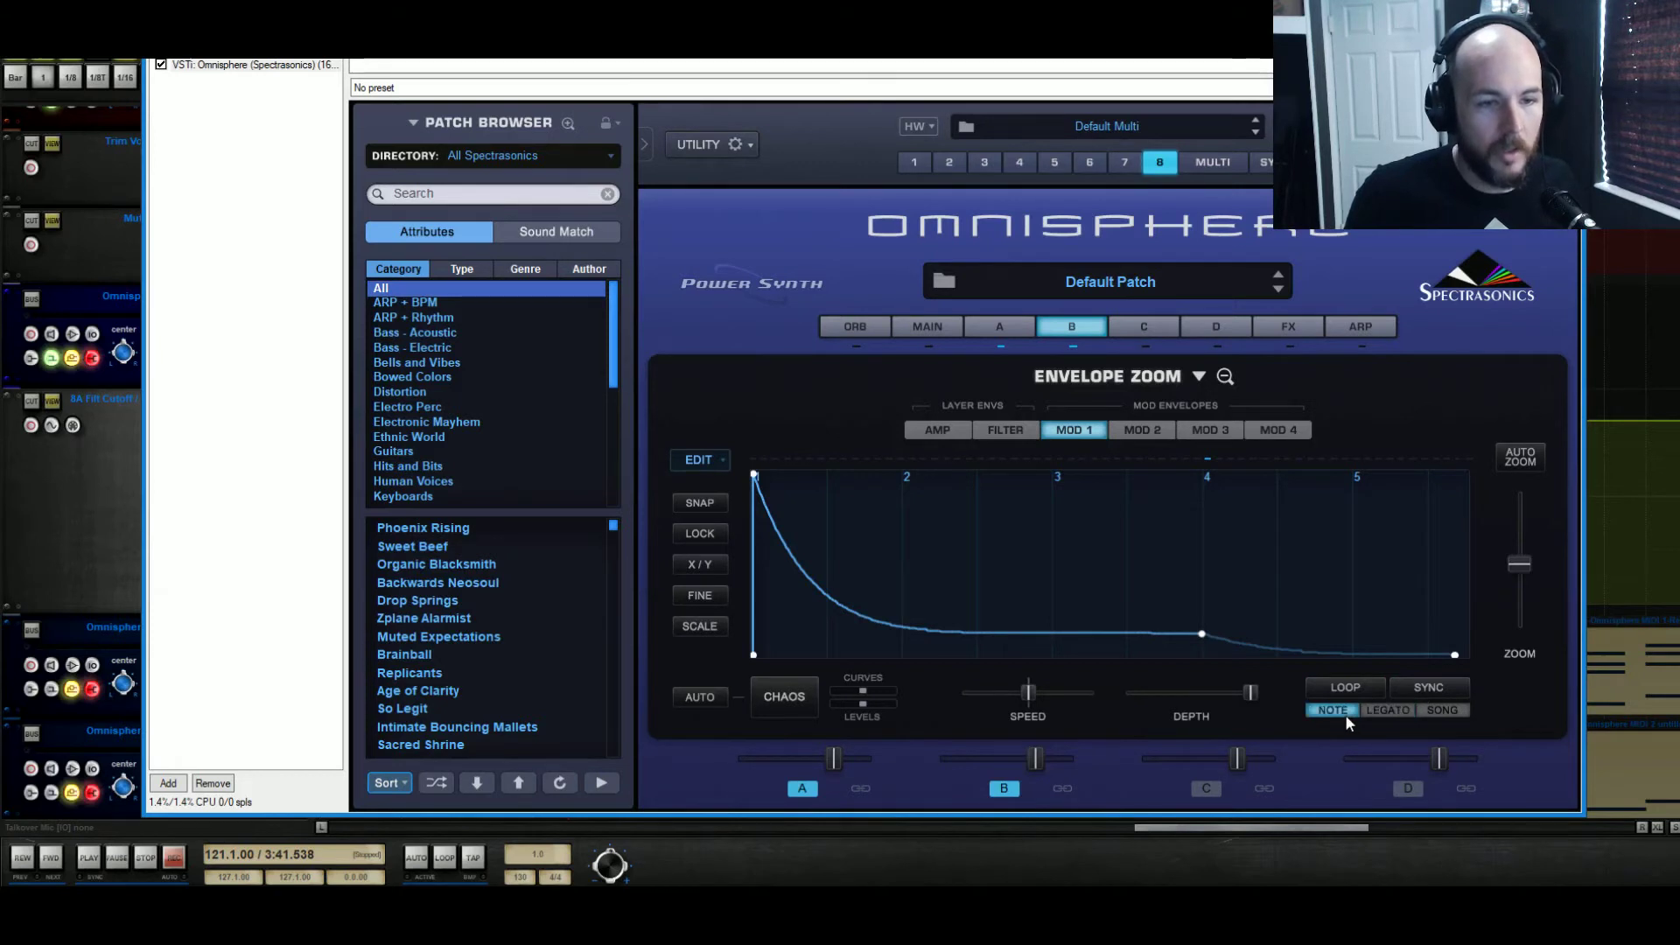
Try to remove the last two points of the Mod 1 envelope
{"action": "right_click", "coordinate": [1455, 658]}
{"action": "left_click", "coordinate": [1216, 630]}
{"action": "right_click", "coordinate": [1201, 634]}
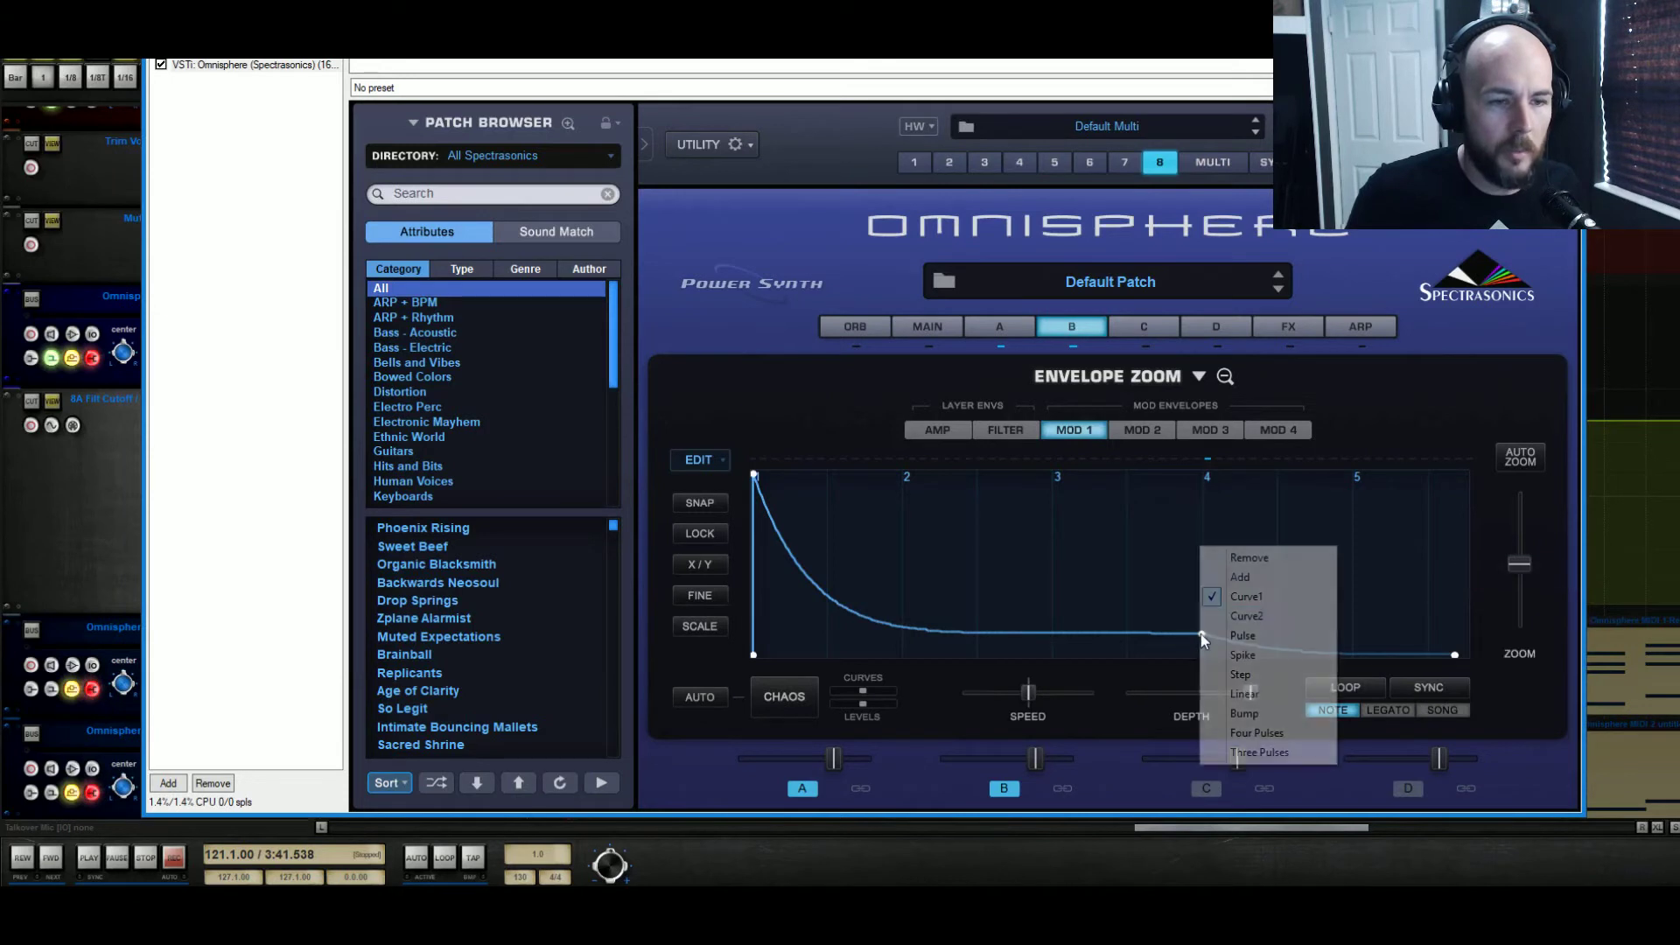
{"action": "left_click", "coordinate": [1227, 556]}
Load a Simple Envelopes preset into Mod 1 and move its peak point along to form a rising 4800 cents ramp
{"action": "left_click", "coordinate": [1199, 376]}
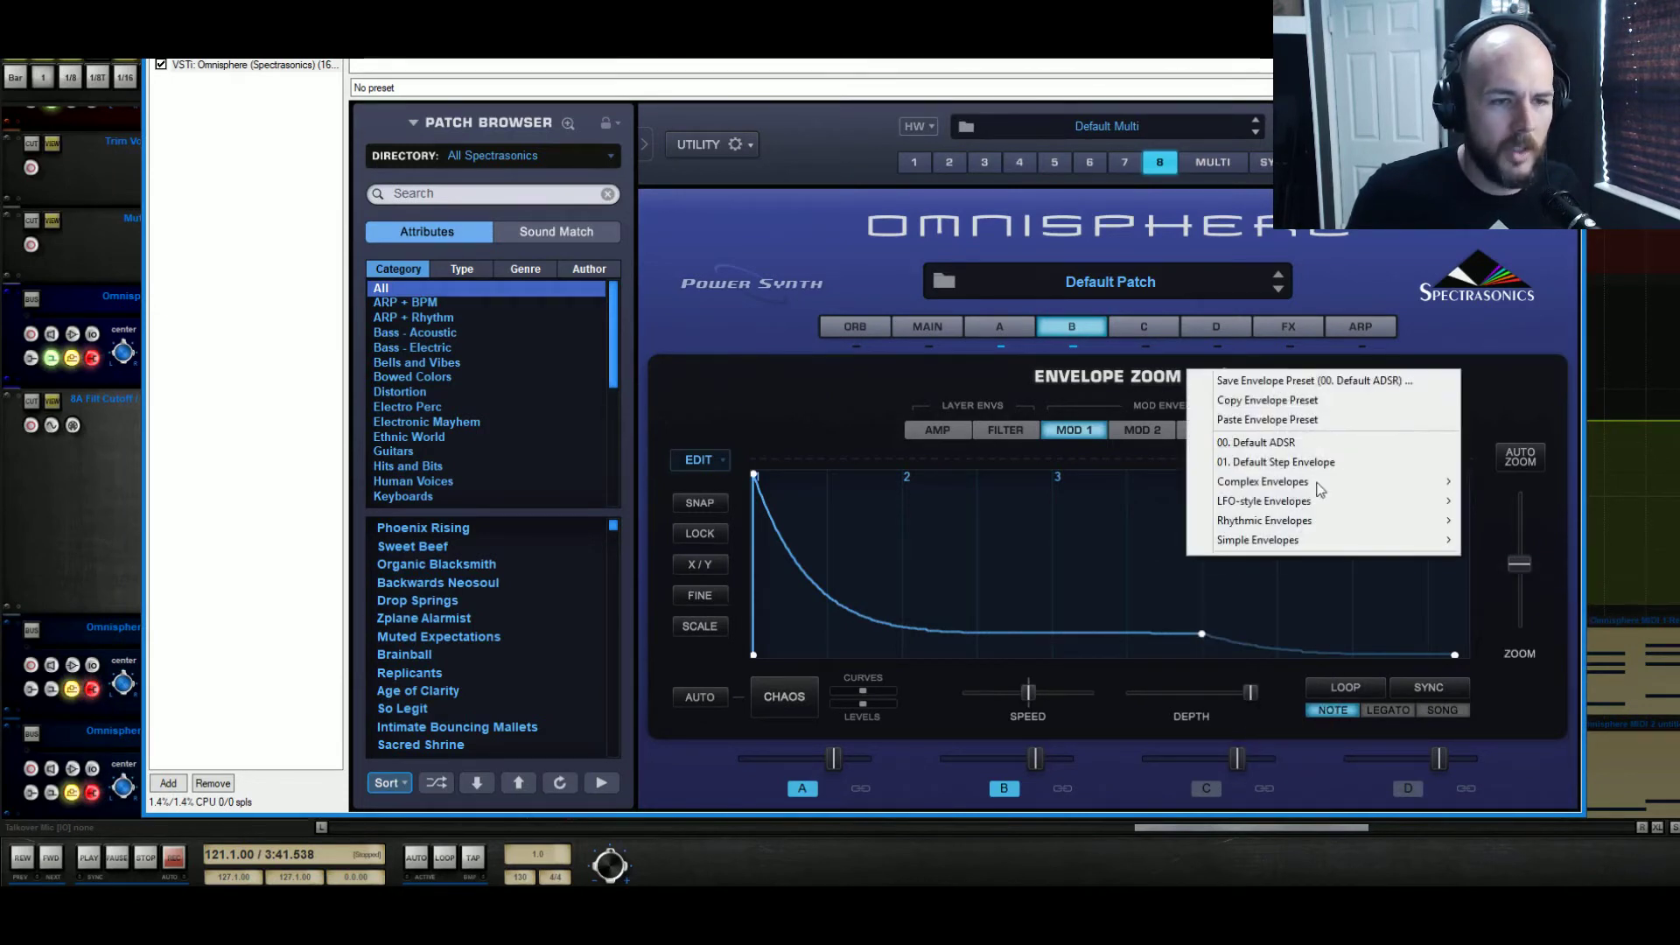
{"action": "mouse_move", "coordinate": [1286, 537]}
{"action": "left_click", "coordinate": [1527, 541]}
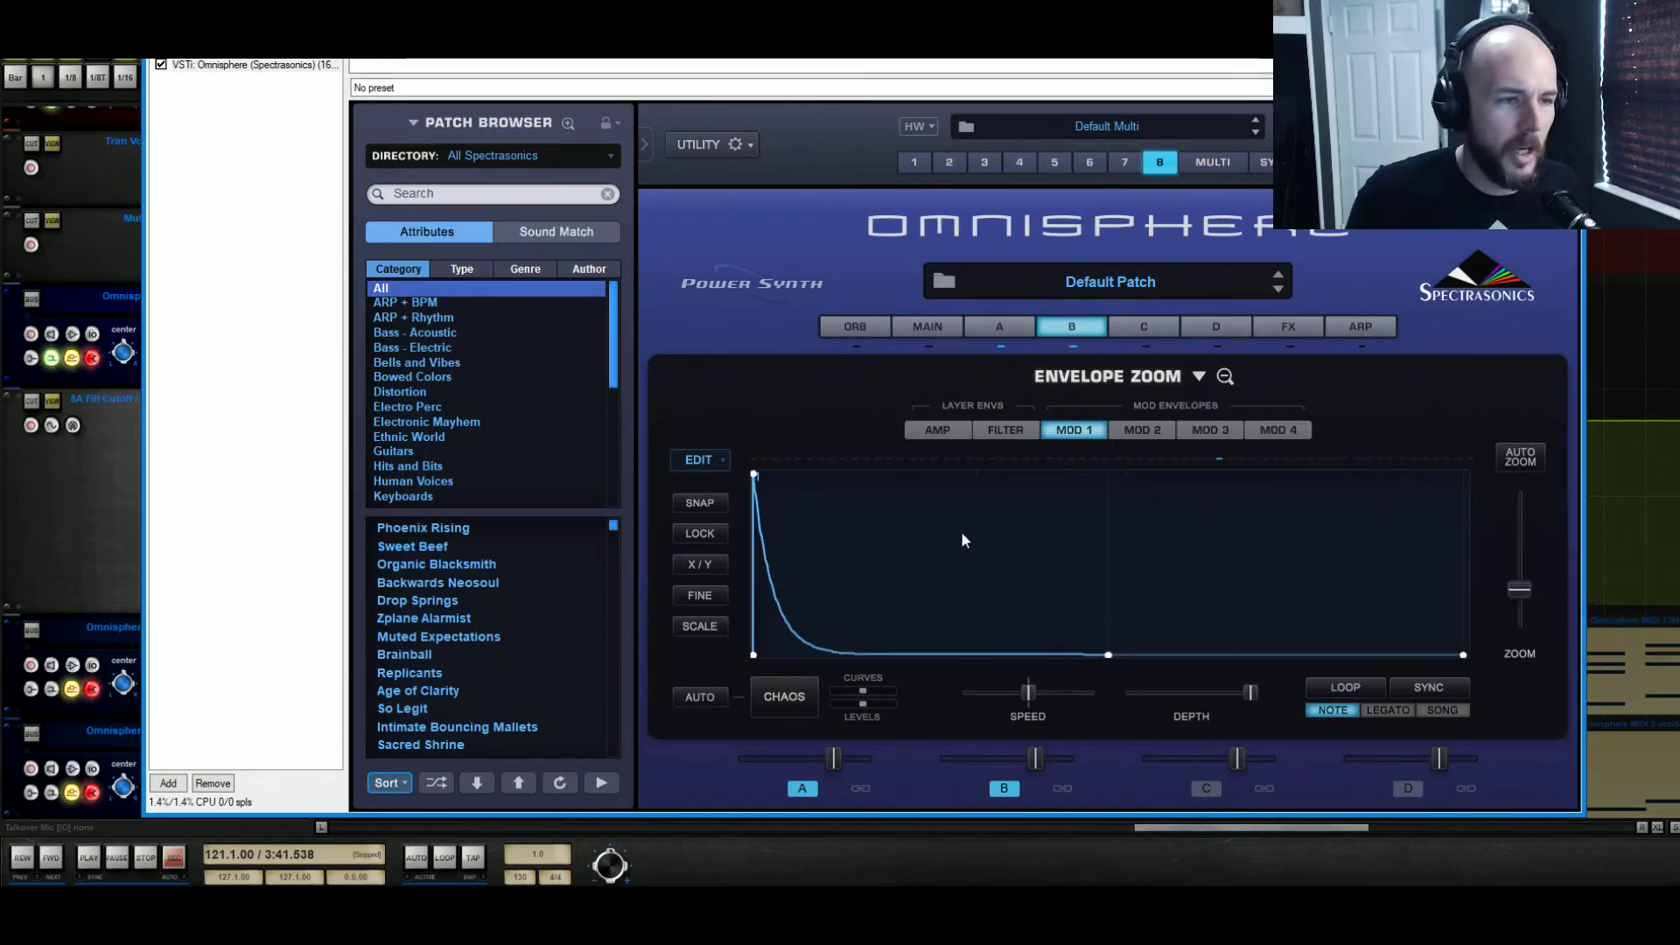
{"action": "left_click_drag", "start_coordinate": [760, 471], "coordinate": [1326, 443]}
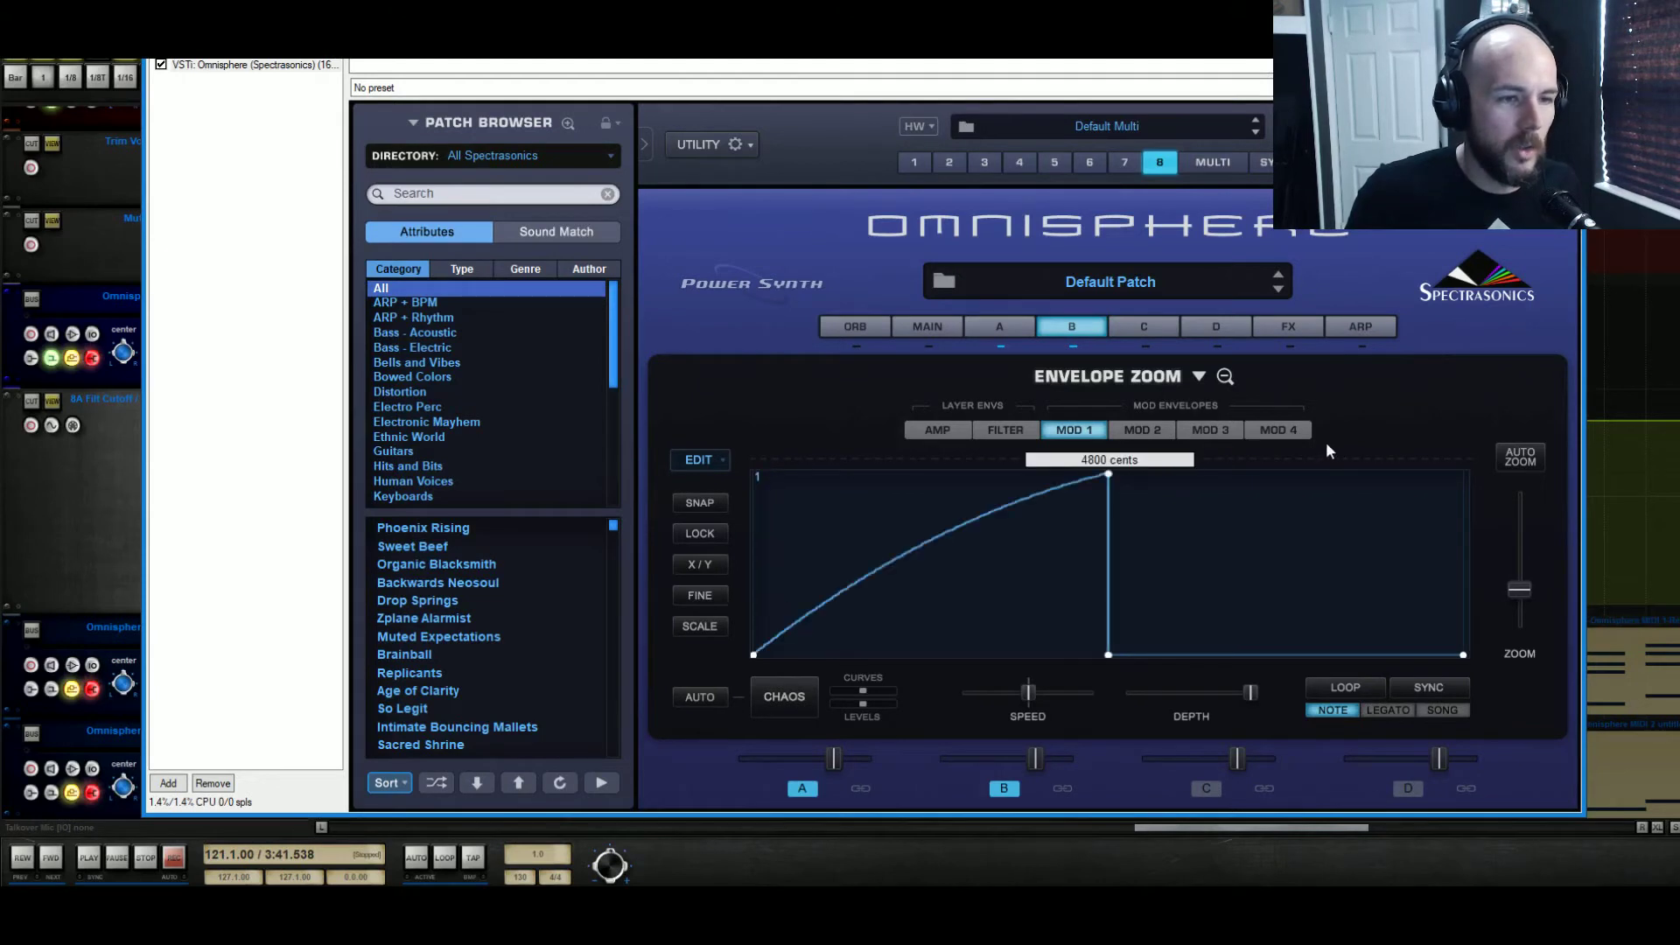
Raise the Mod 1 envelope's sustain and end points to the 4800 cents maximum and audition the riser from bar 121
{"action": "right_click", "coordinate": [1109, 654]}
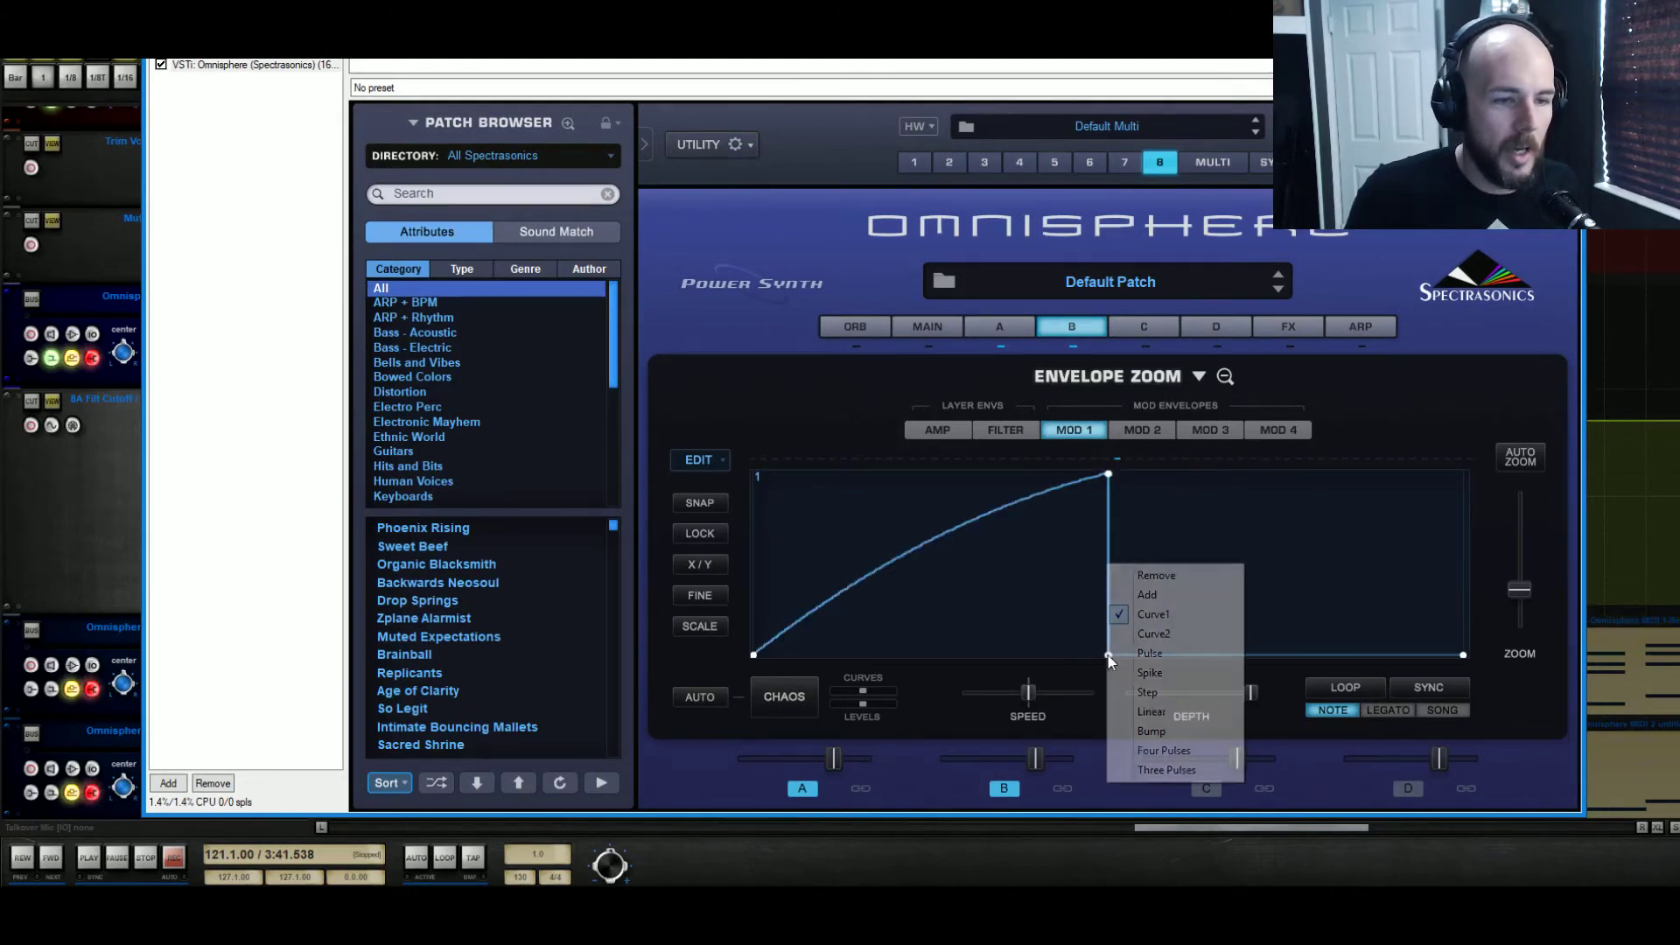
{"action": "left_click", "coordinate": [1165, 577]}
{"action": "left_click_drag", "start_coordinate": [1109, 654], "coordinate": [1118, 383]}
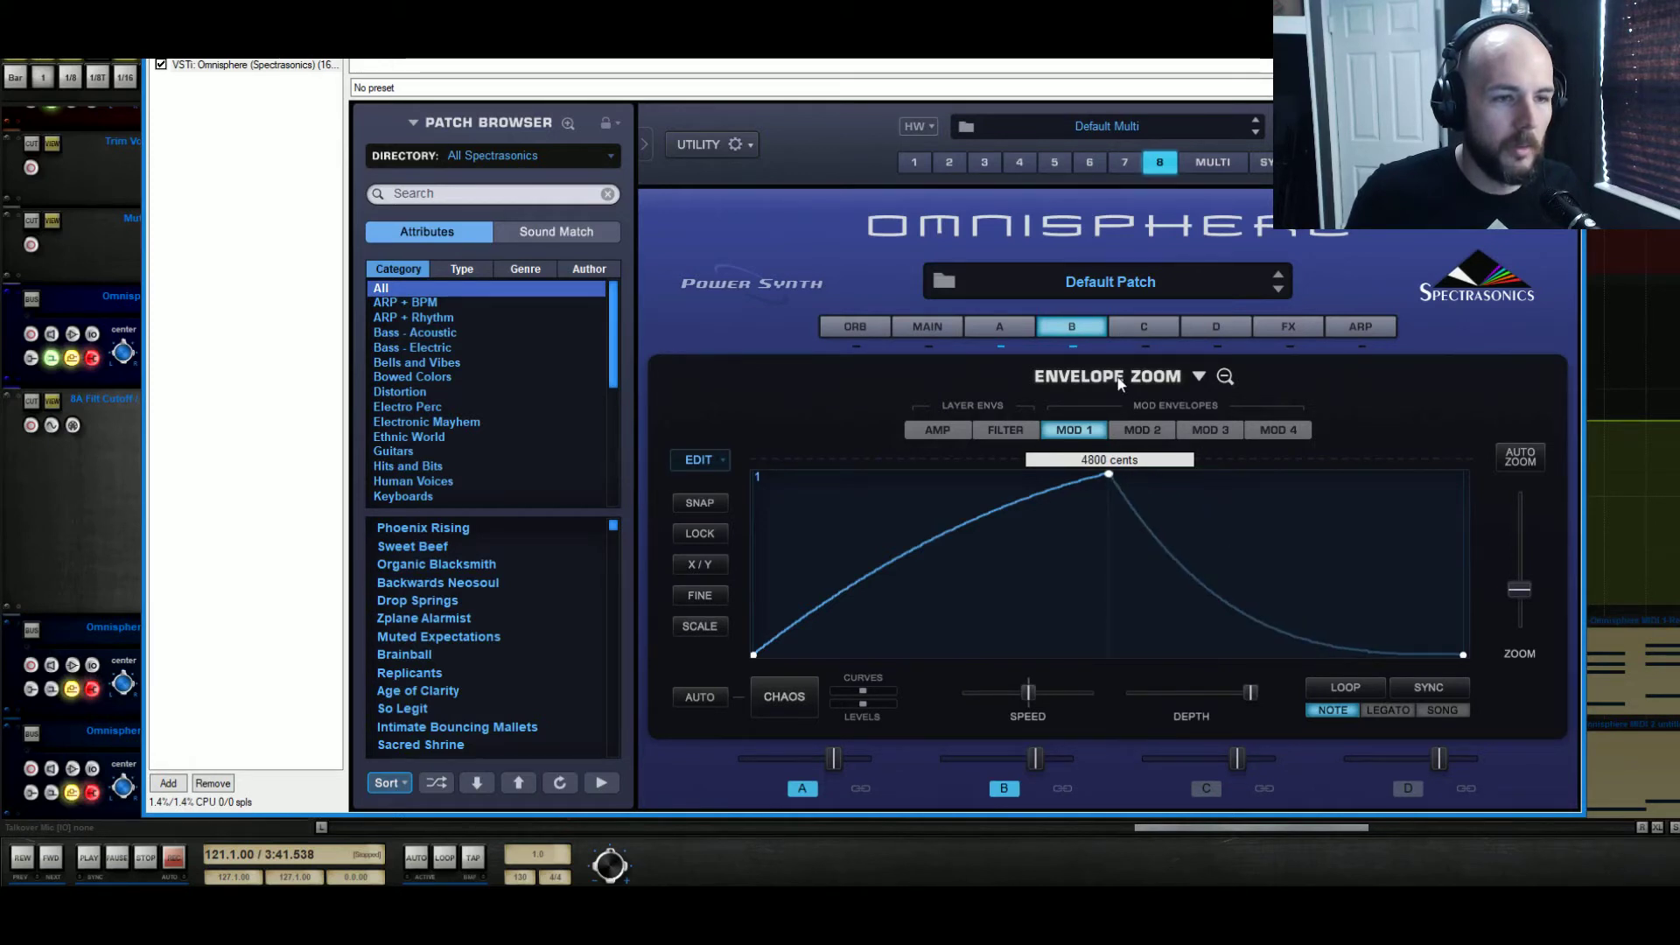
{"action": "left_click_drag", "start_coordinate": [1463, 654], "coordinate": [1489, 325]}
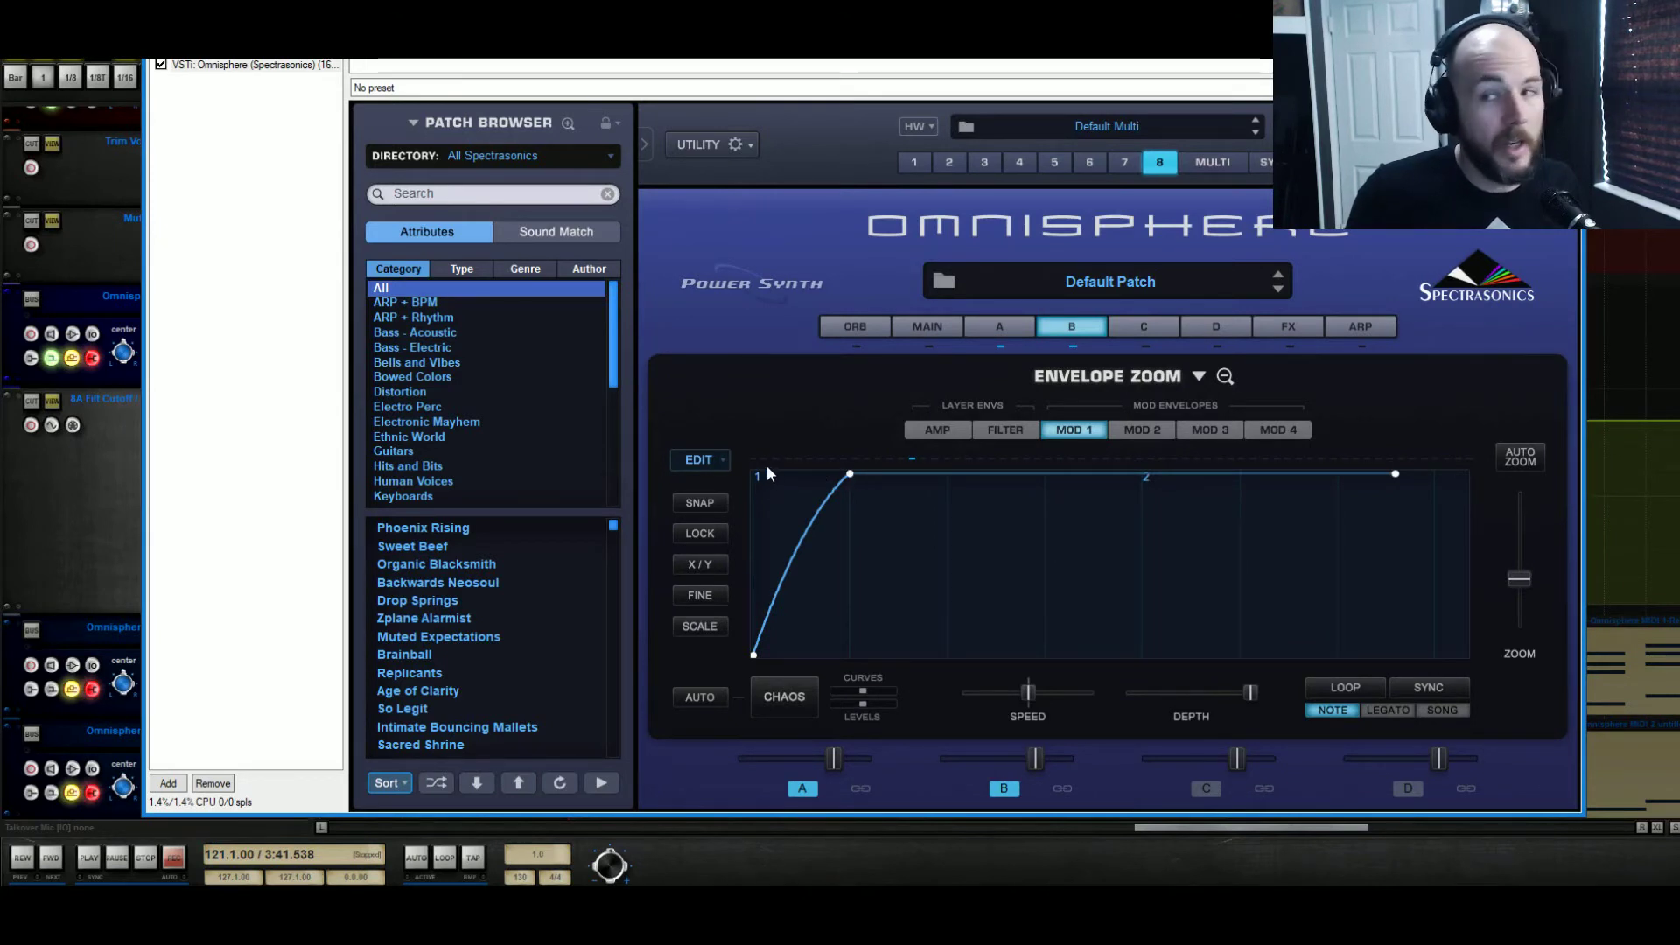
{"action": "key", "text": "space"}
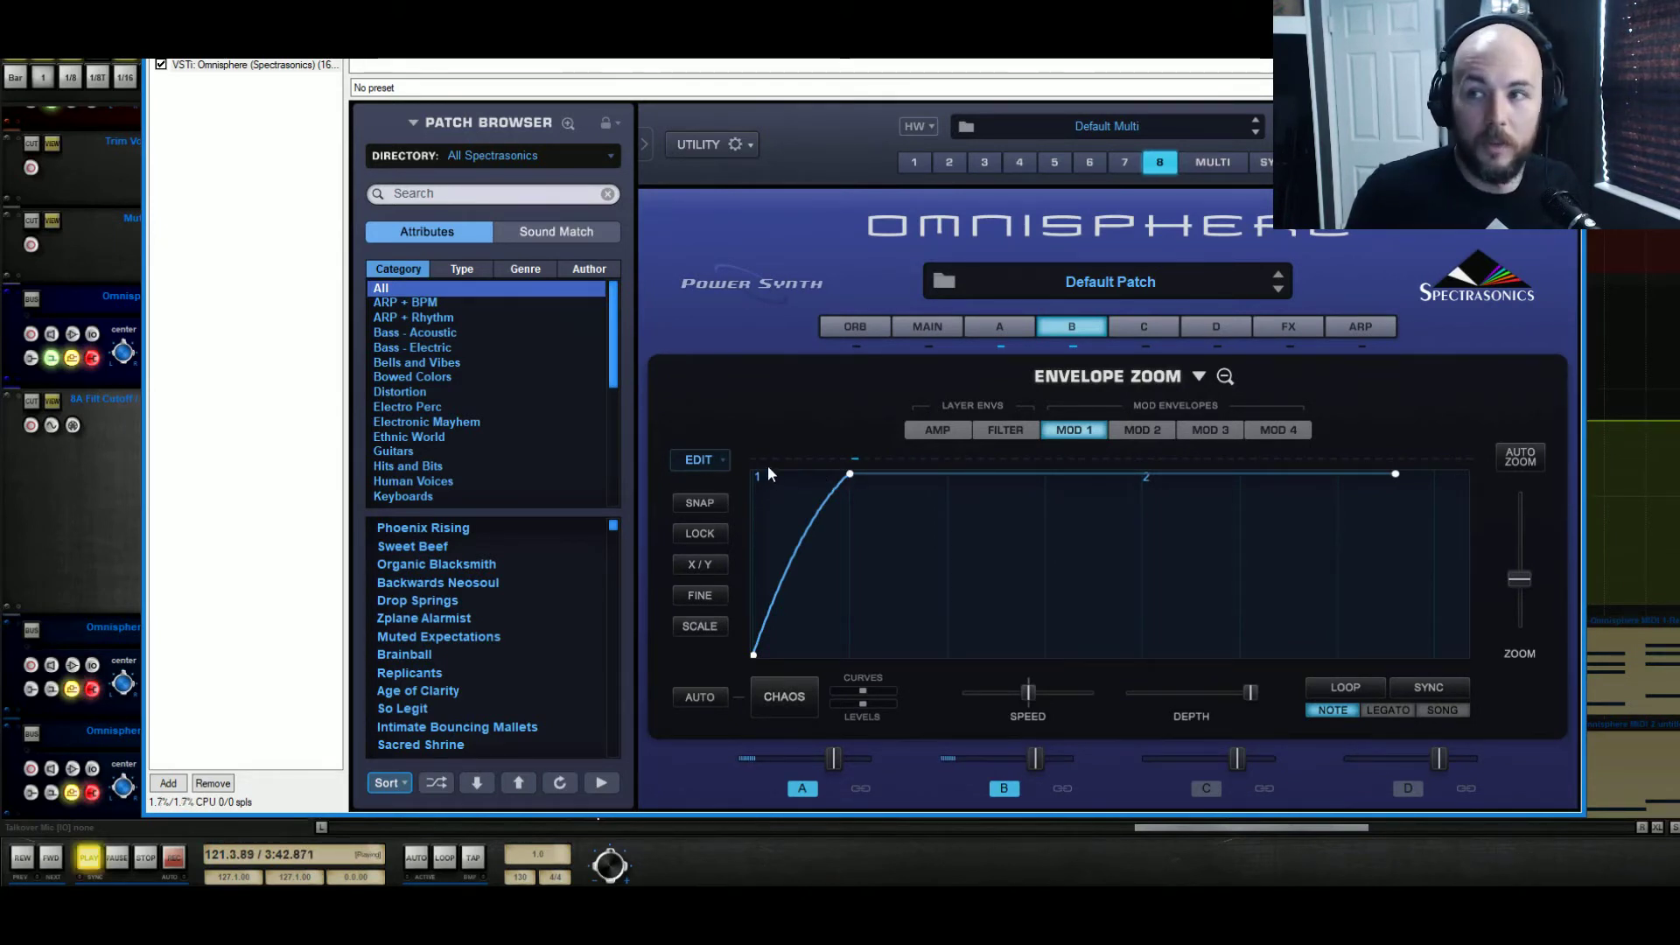
{"action": "key", "text": "space"}
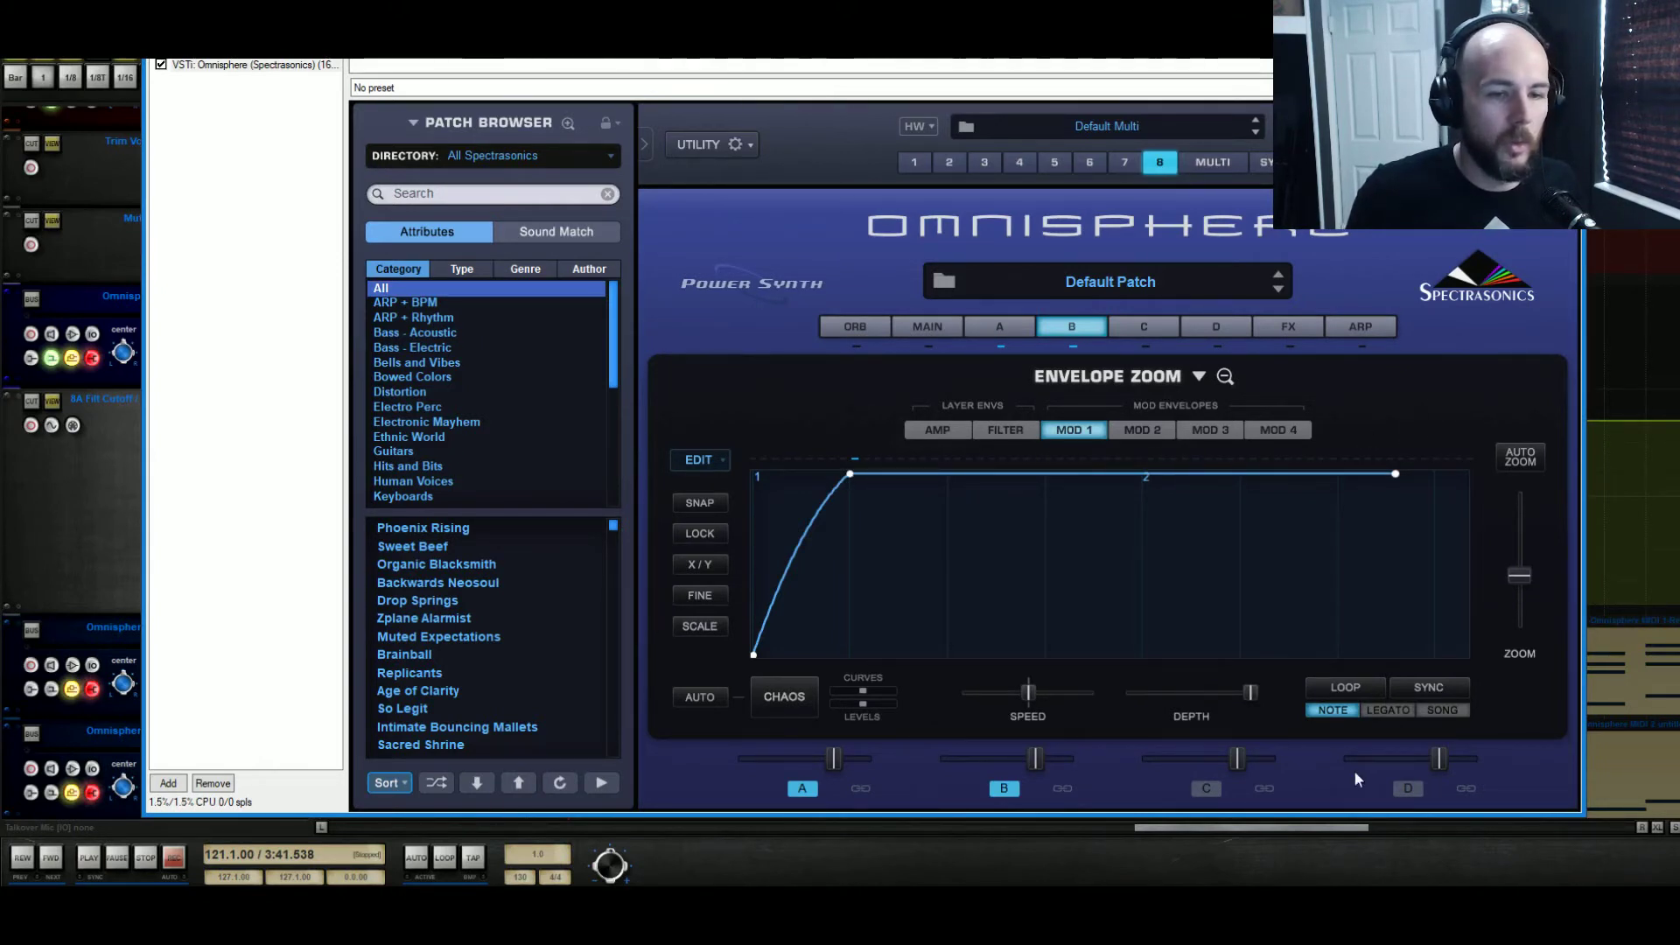
Turn on Sync for the Mod 1 envelope and try to remove the point at the end of its plateau
{"action": "right_click", "coordinate": [1397, 476]}
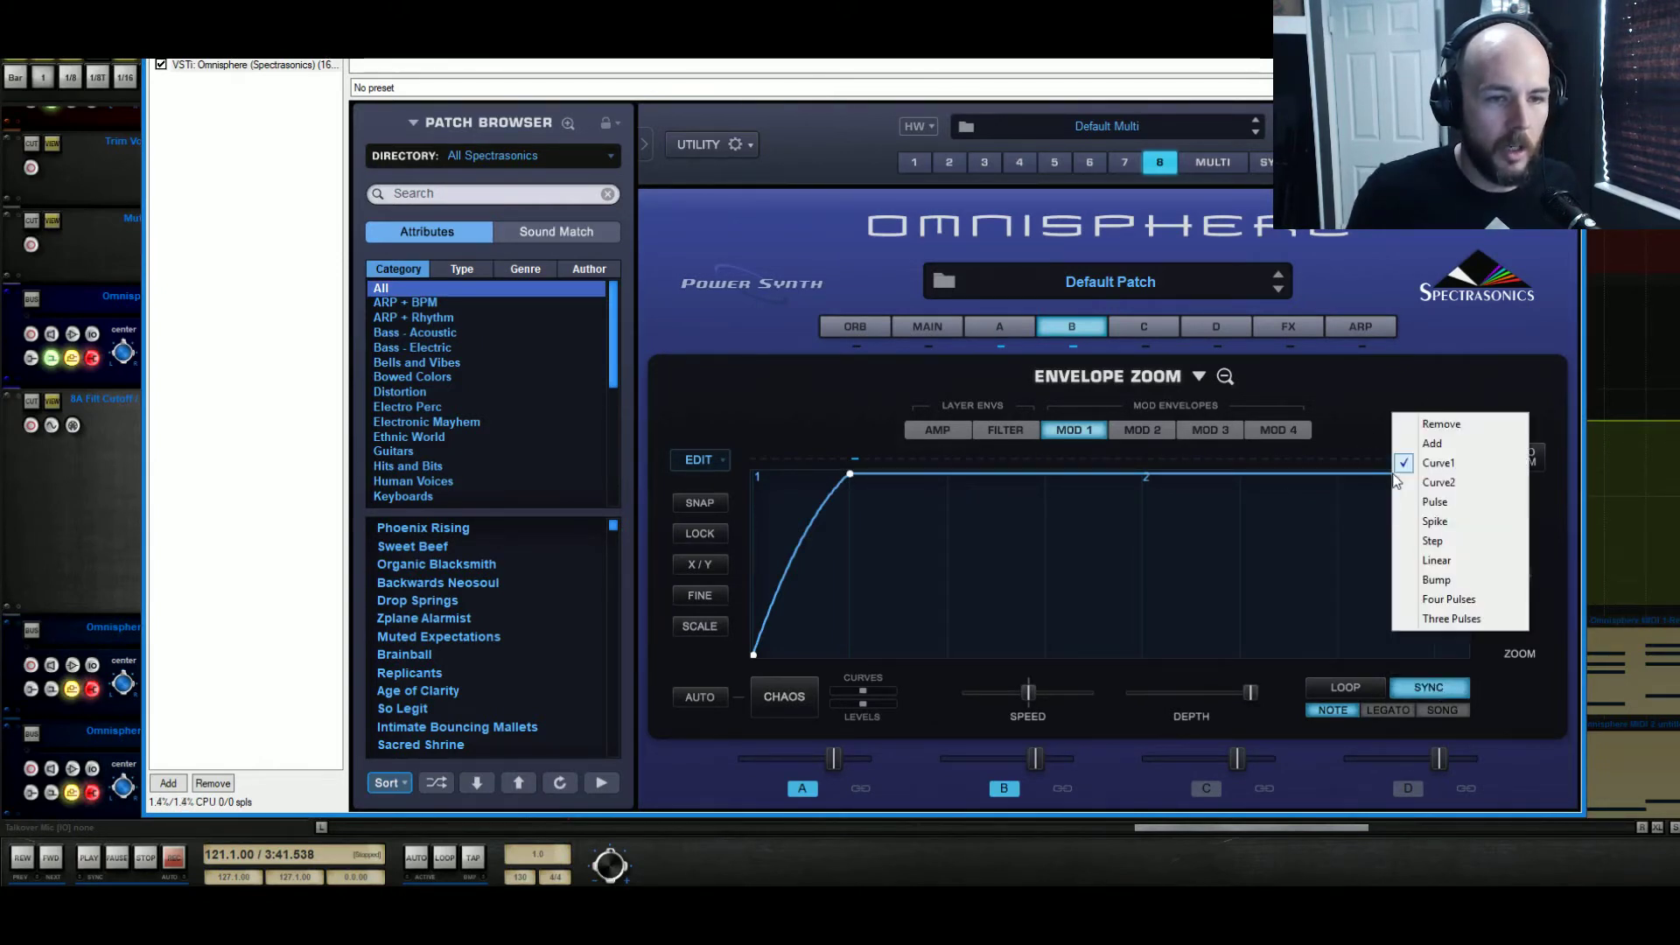
{"action": "left_click", "coordinate": [1428, 427]}
{"action": "right_click", "coordinate": [1395, 475]}
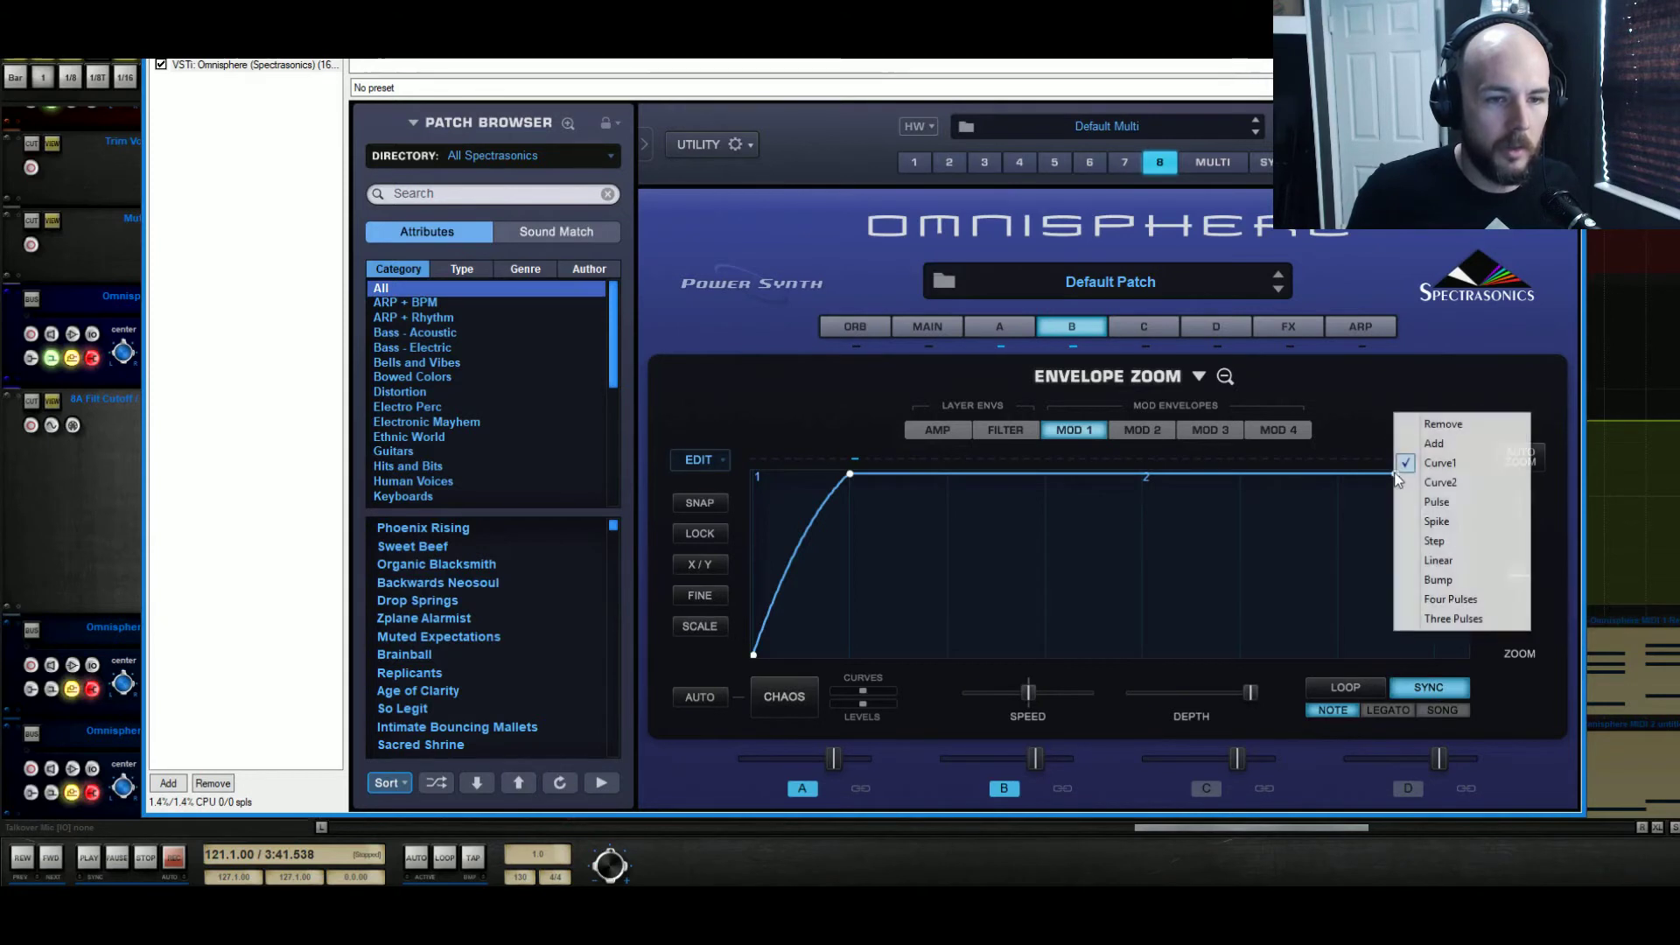
{"action": "left_click", "coordinate": [1431, 427]}
Move the last two points of the Mod 1 envelope out to around division 4 of the timeline
{"action": "left_click_drag", "start_coordinate": [1397, 476], "coordinate": [1382, 393]}
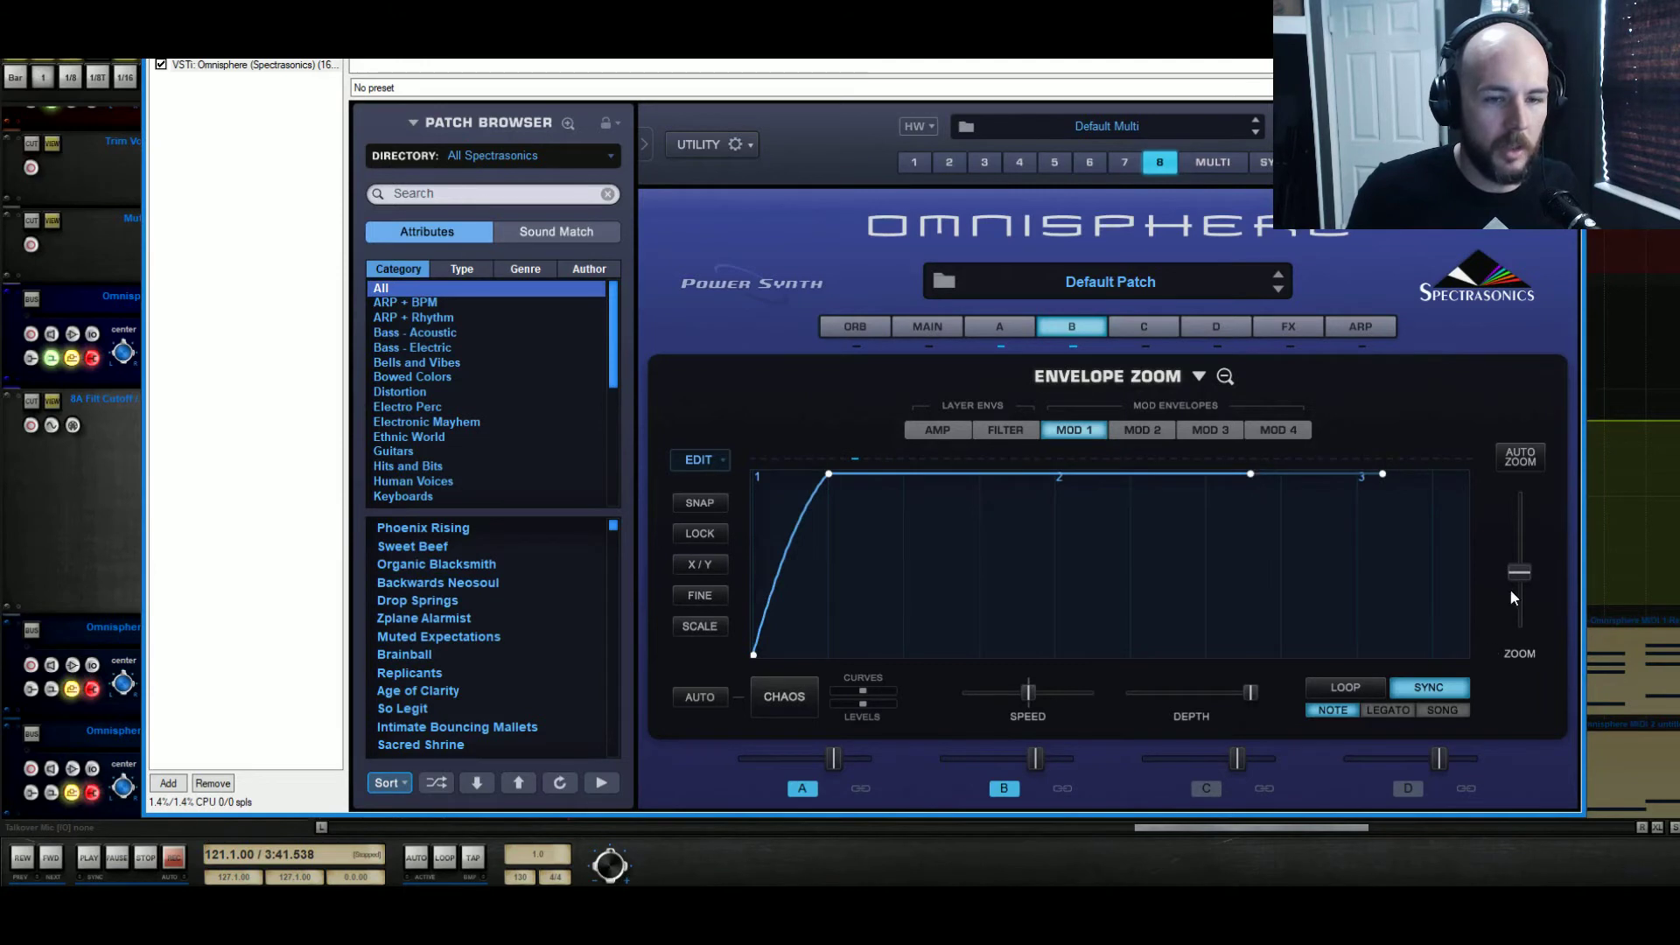
{"action": "left_click_drag", "start_coordinate": [1512, 598], "coordinate": [1526, 567]}
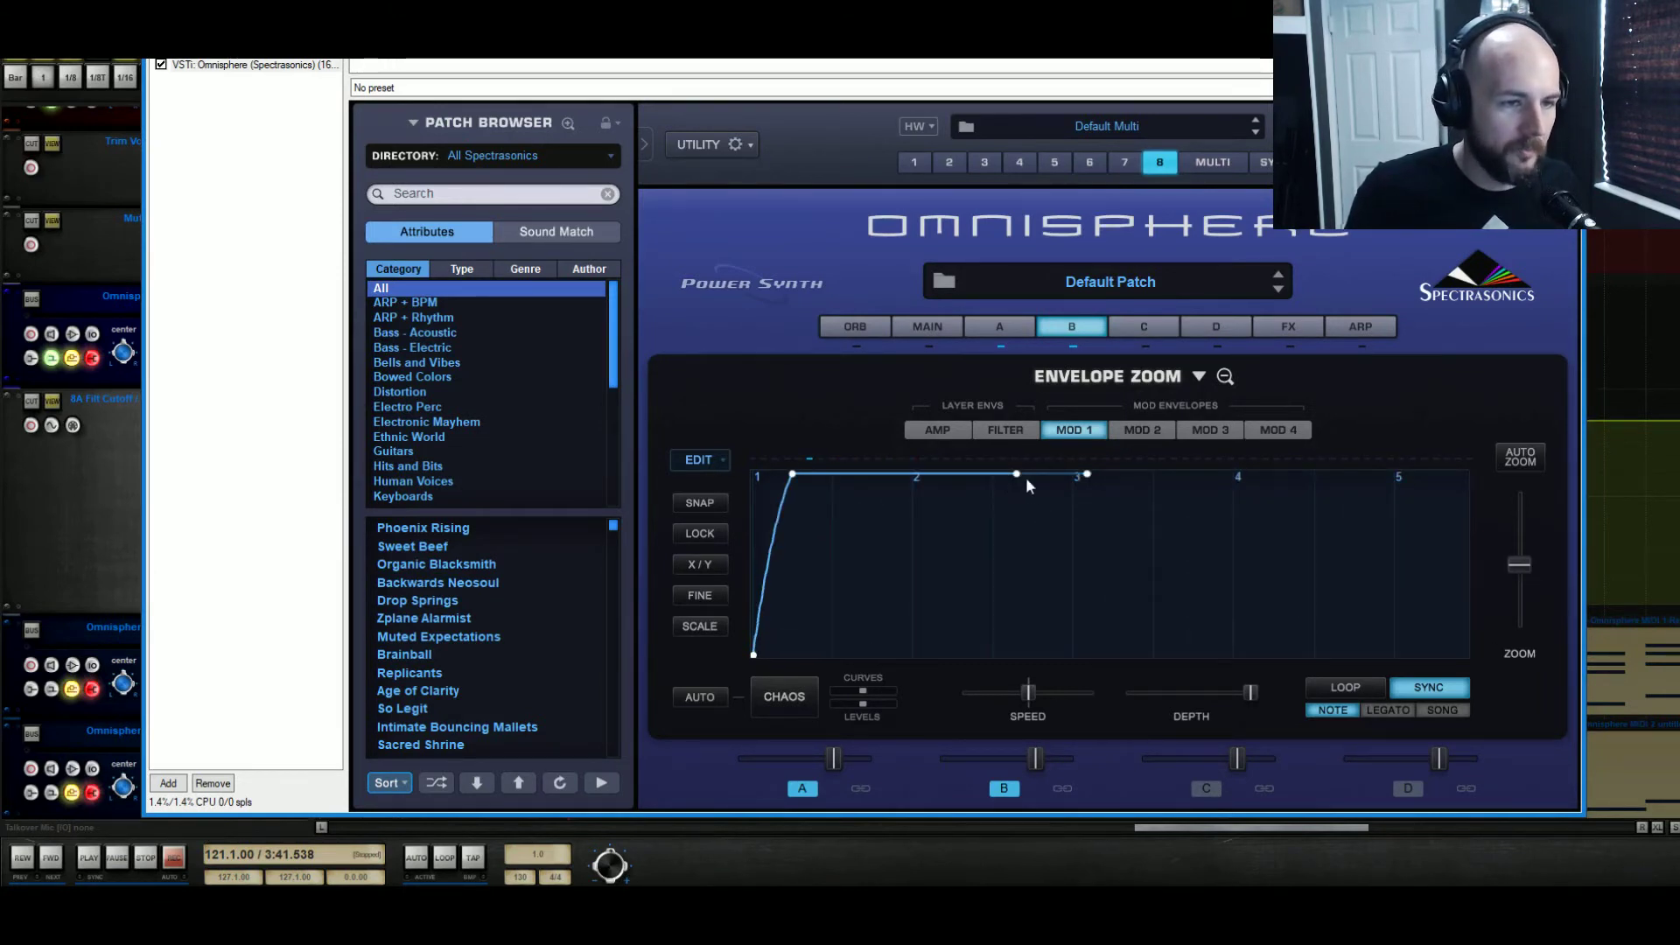
{"action": "left_click_drag", "start_coordinate": [1025, 476], "coordinate": [1260, 464]}
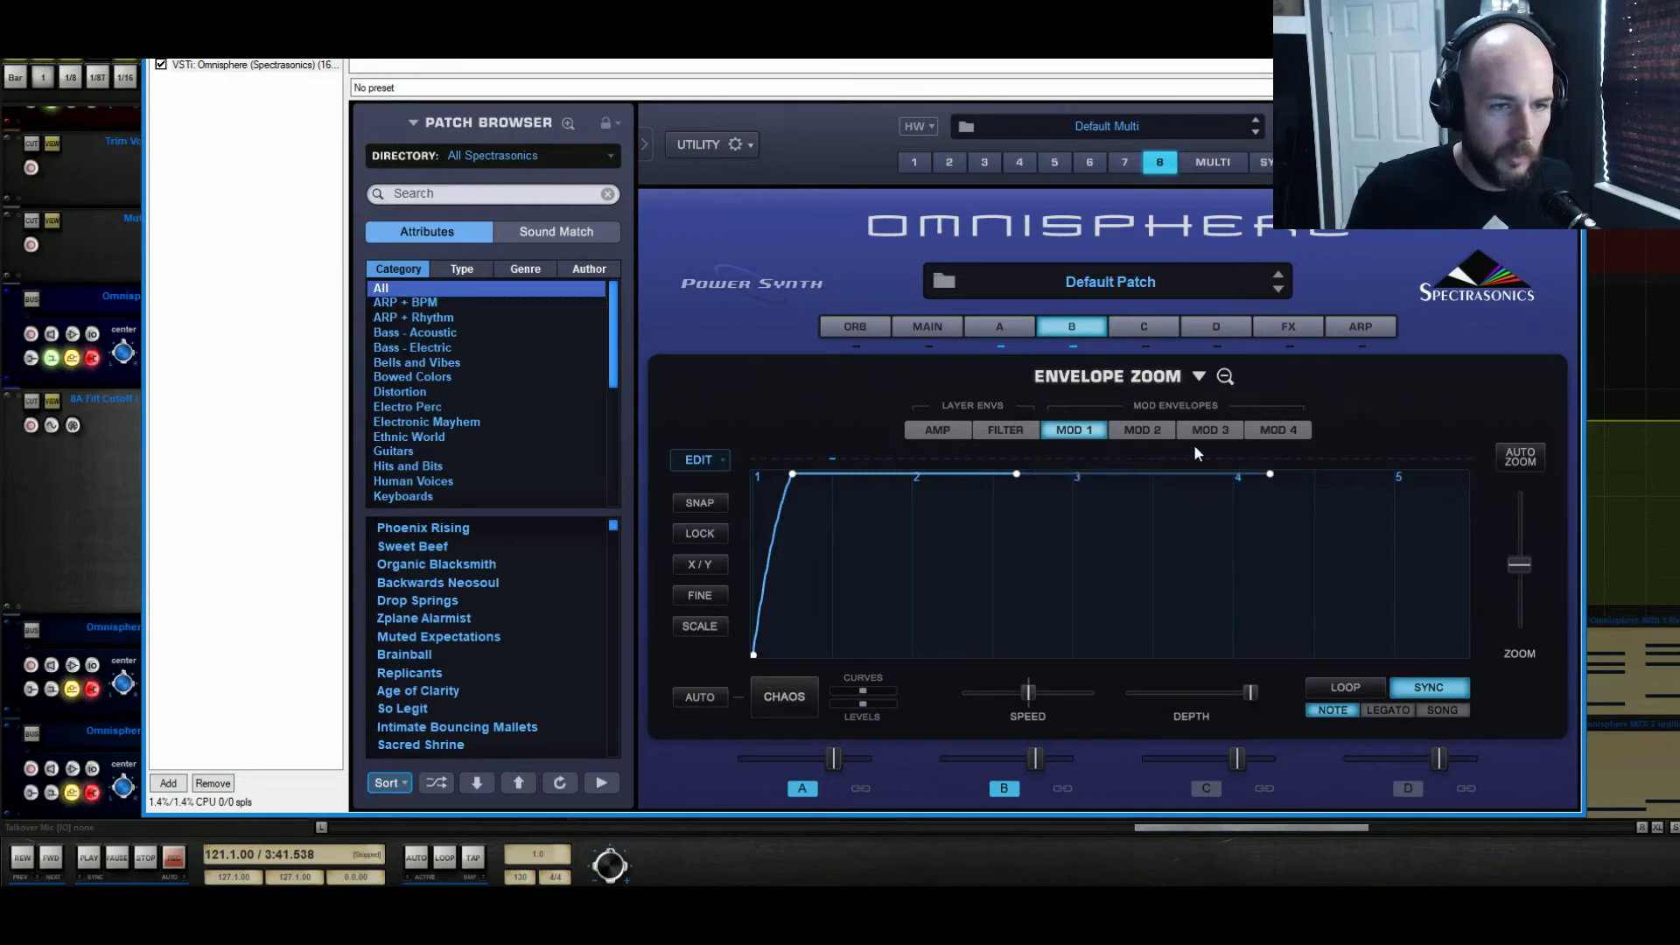
{"action": "left_click_drag", "start_coordinate": [1034, 481], "coordinate": [1241, 456]}
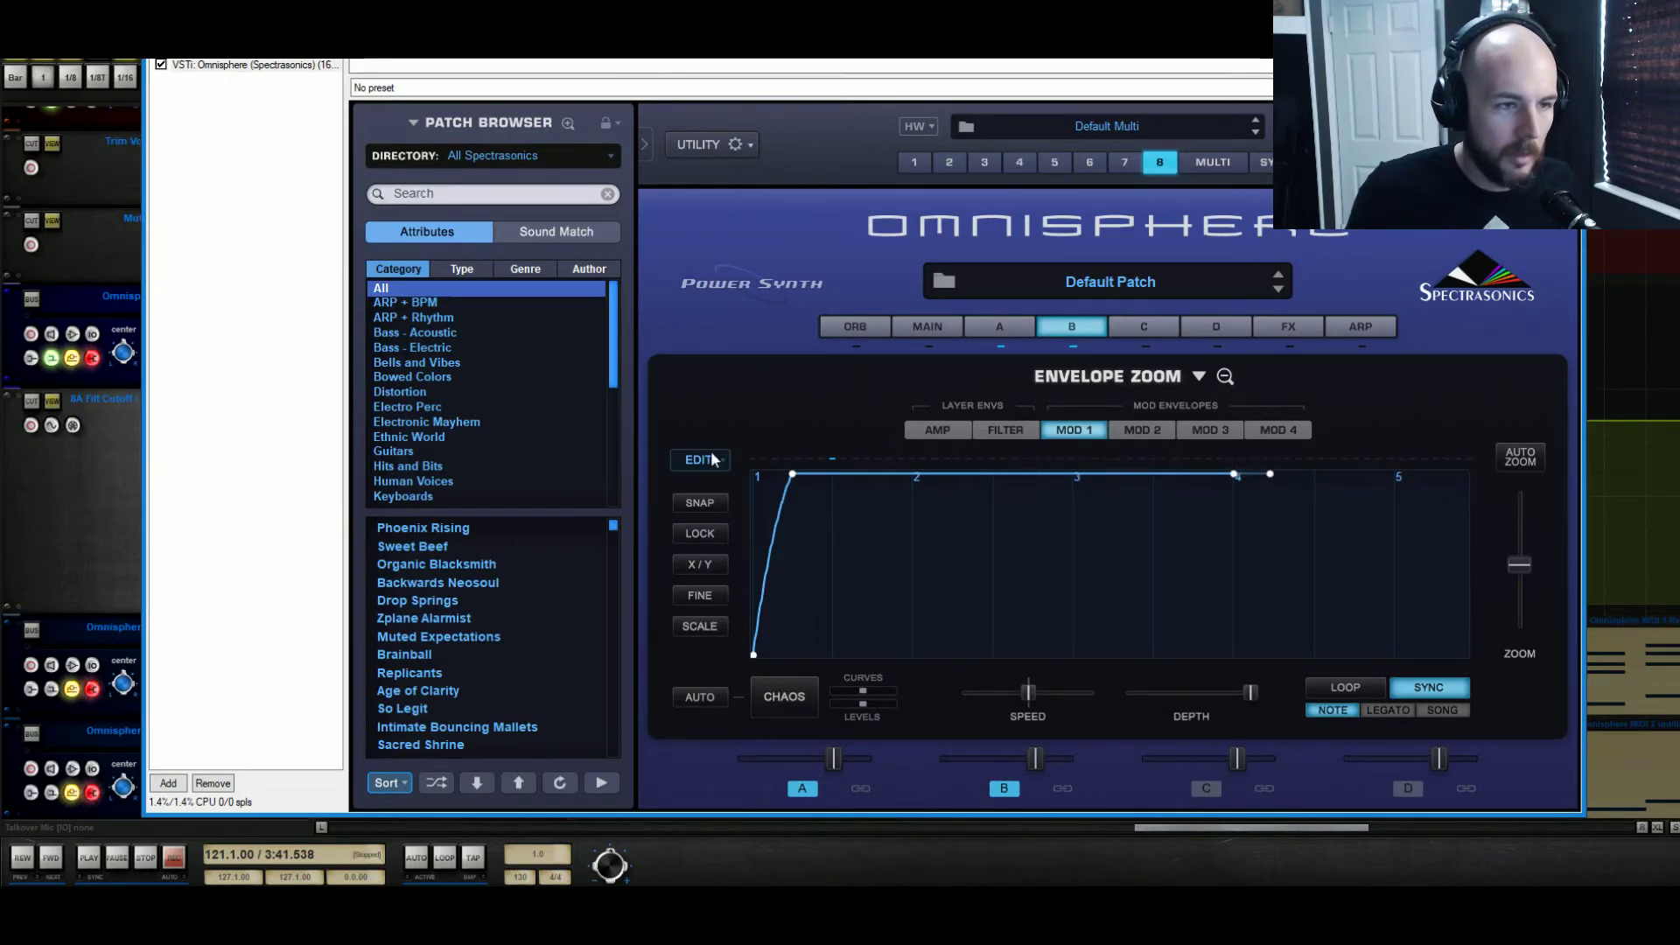
Move the Mod 1 envelope's peak point out to division 4 and bend the rise into a curve that climbs fast and eases off
{"action": "right_click", "coordinate": [791, 475]}
{"action": "left_click", "coordinate": [831, 424]}
{"action": "left_click_drag", "start_coordinate": [780, 512], "coordinate": [1009, 513]}
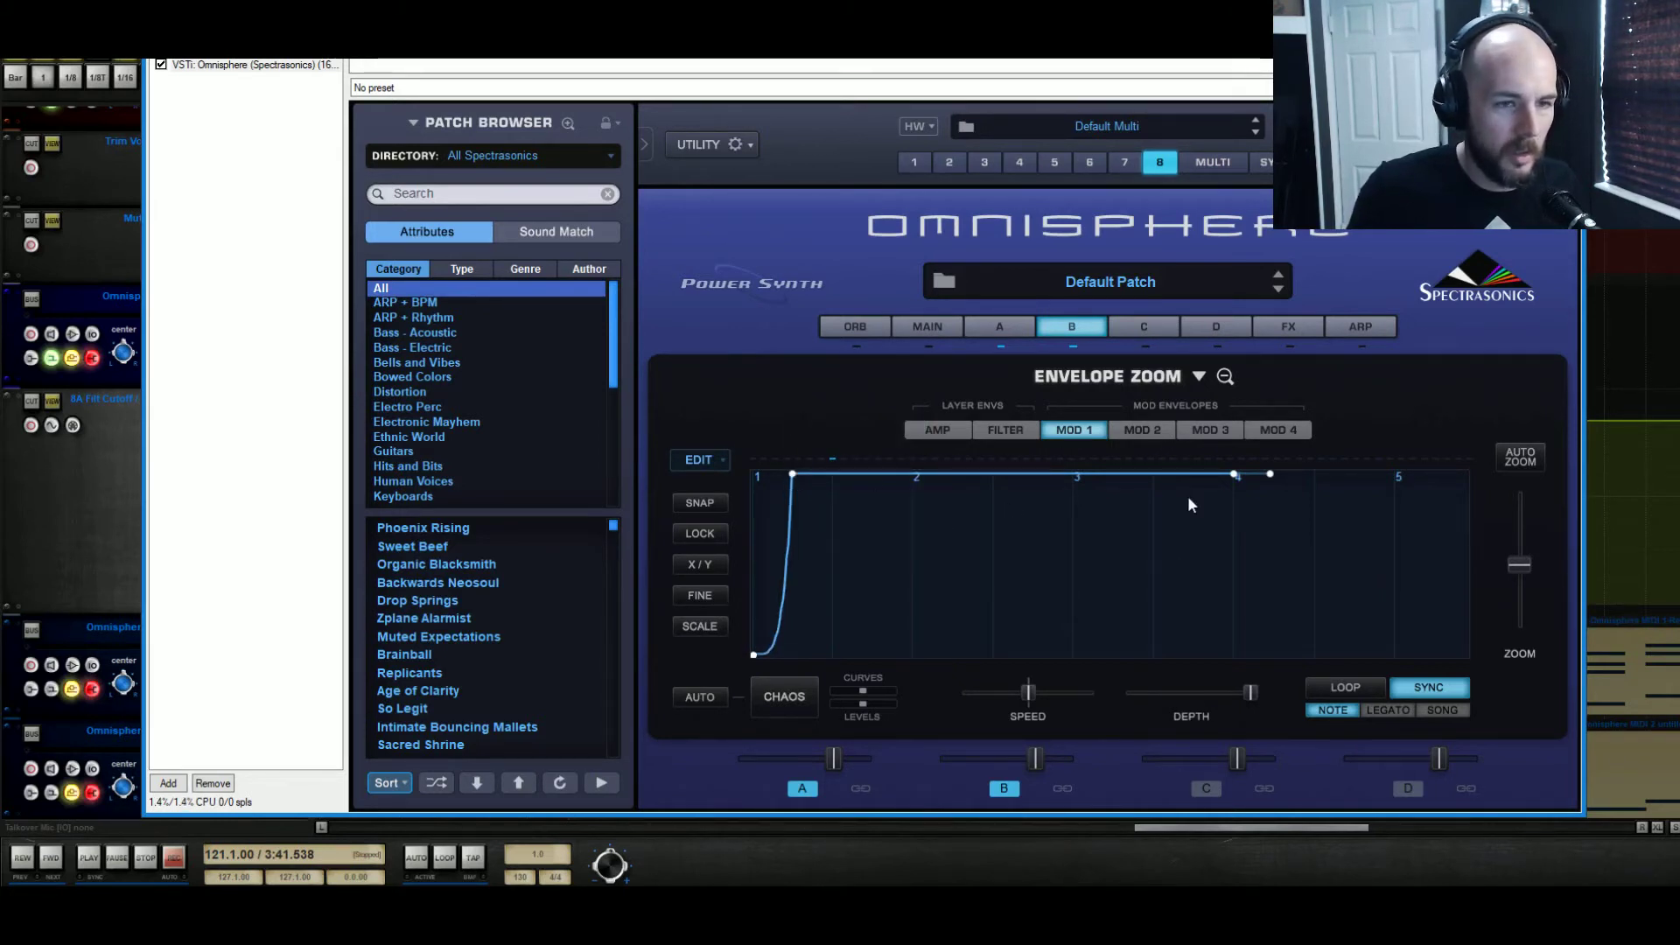
{"action": "left_click_drag", "start_coordinate": [795, 476], "coordinate": [1265, 404]}
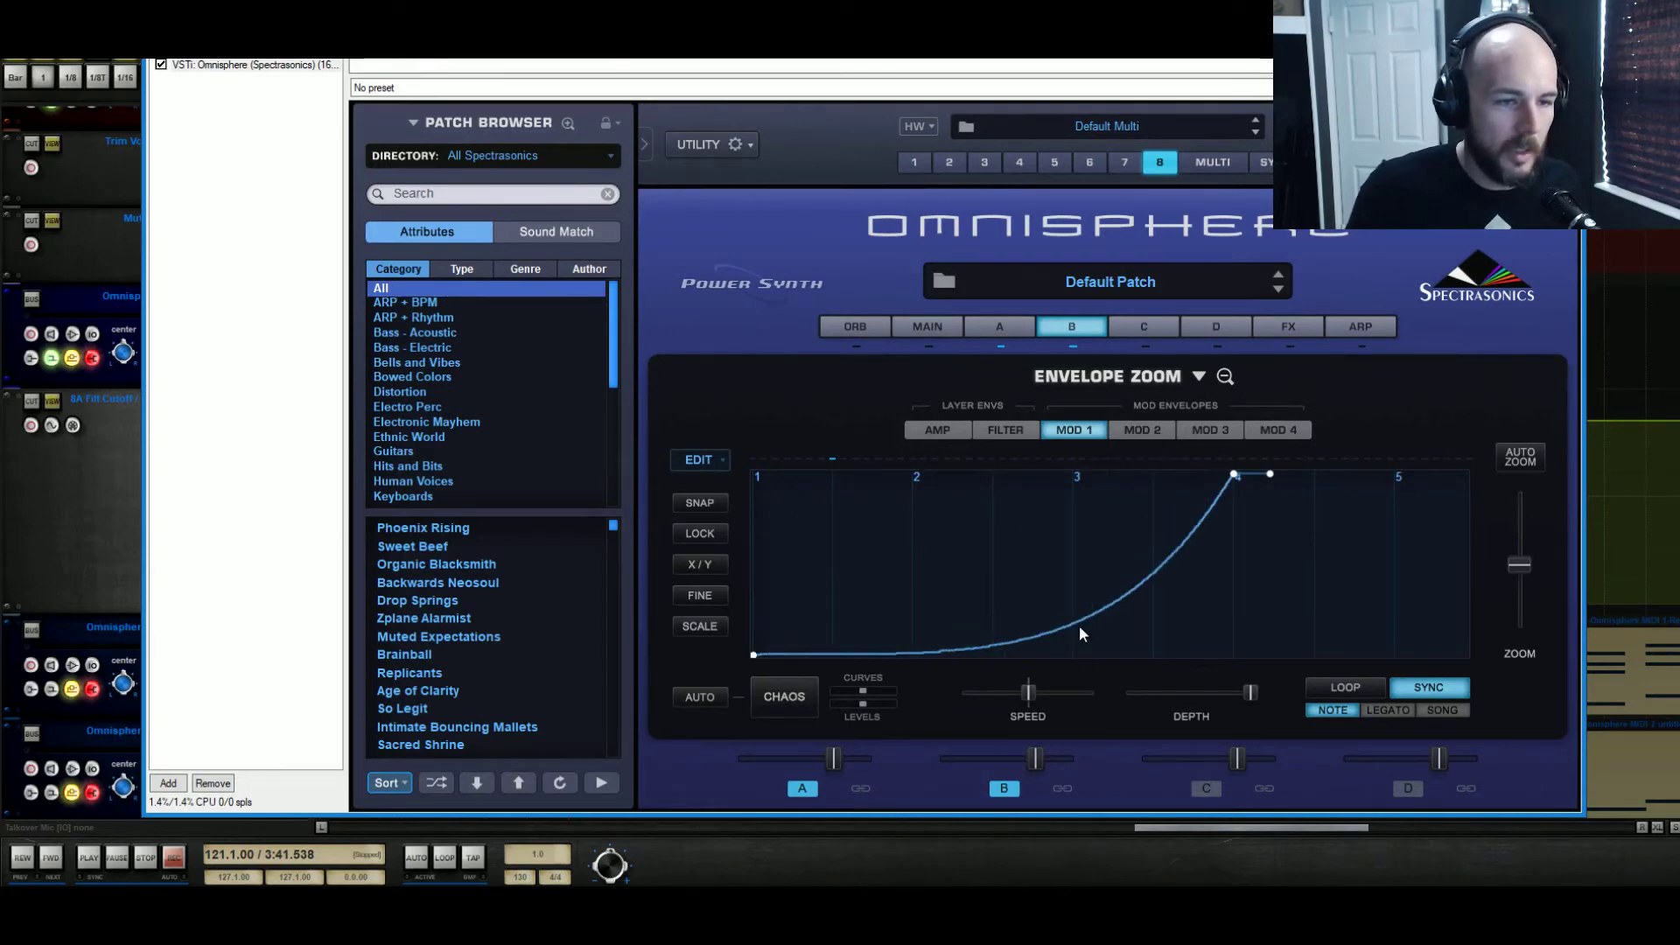
{"action": "left_click_drag", "start_coordinate": [1079, 625], "coordinate": [1076, 589]}
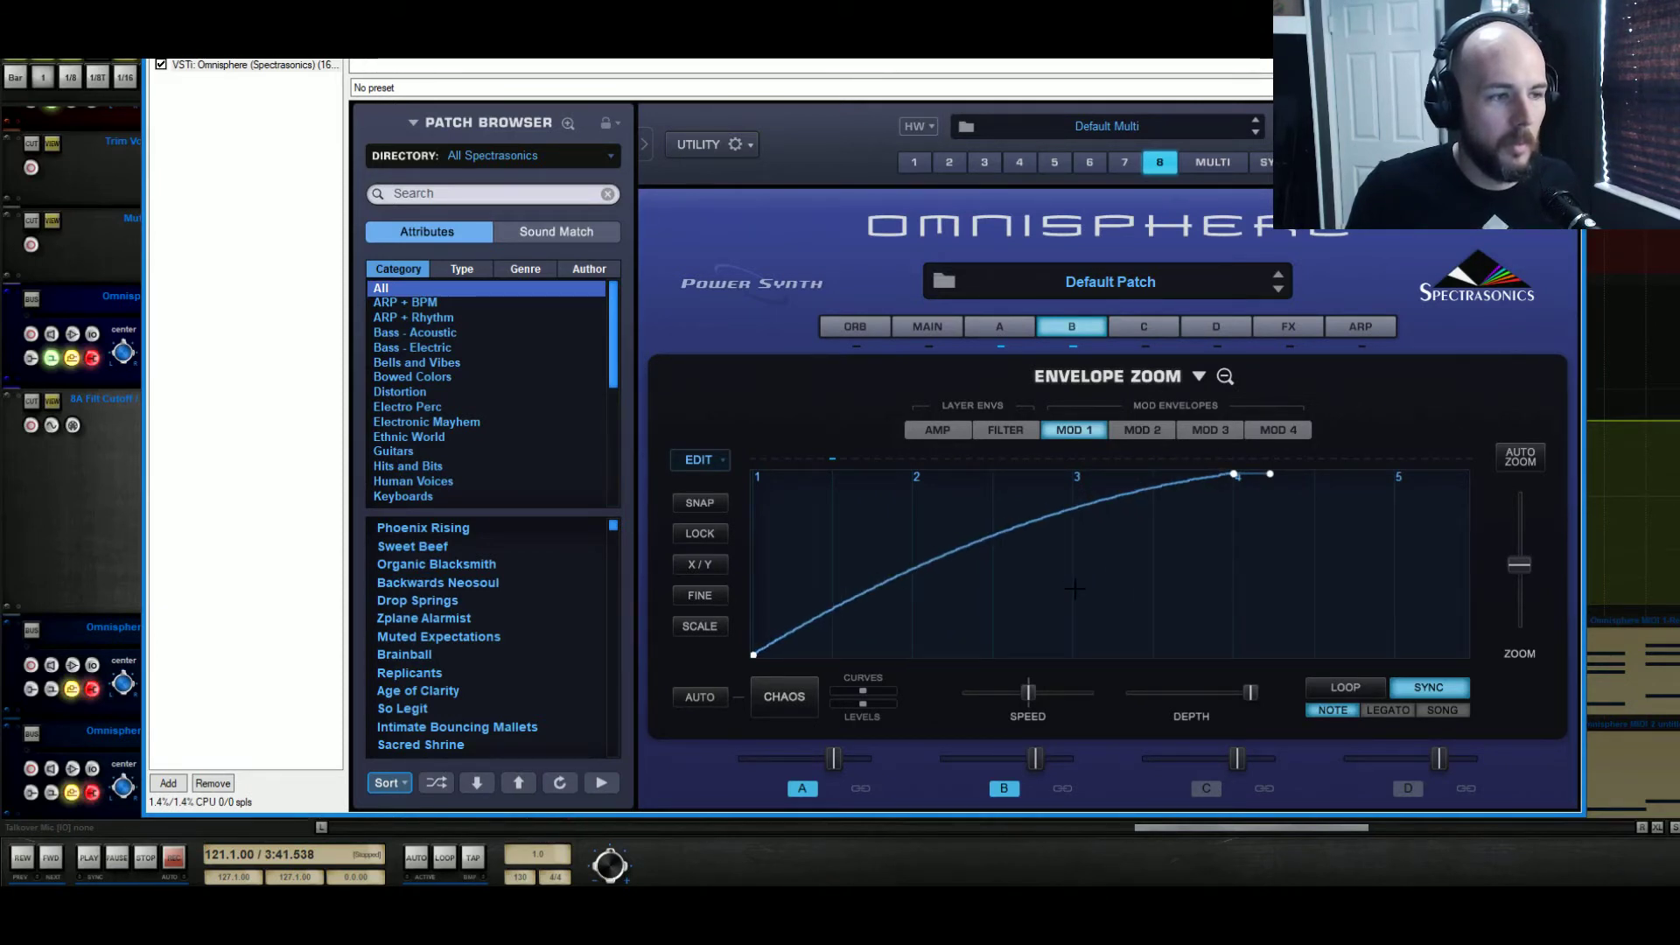
{"action": "left_click_drag", "start_coordinate": [1075, 589], "coordinate": [1073, 580]}
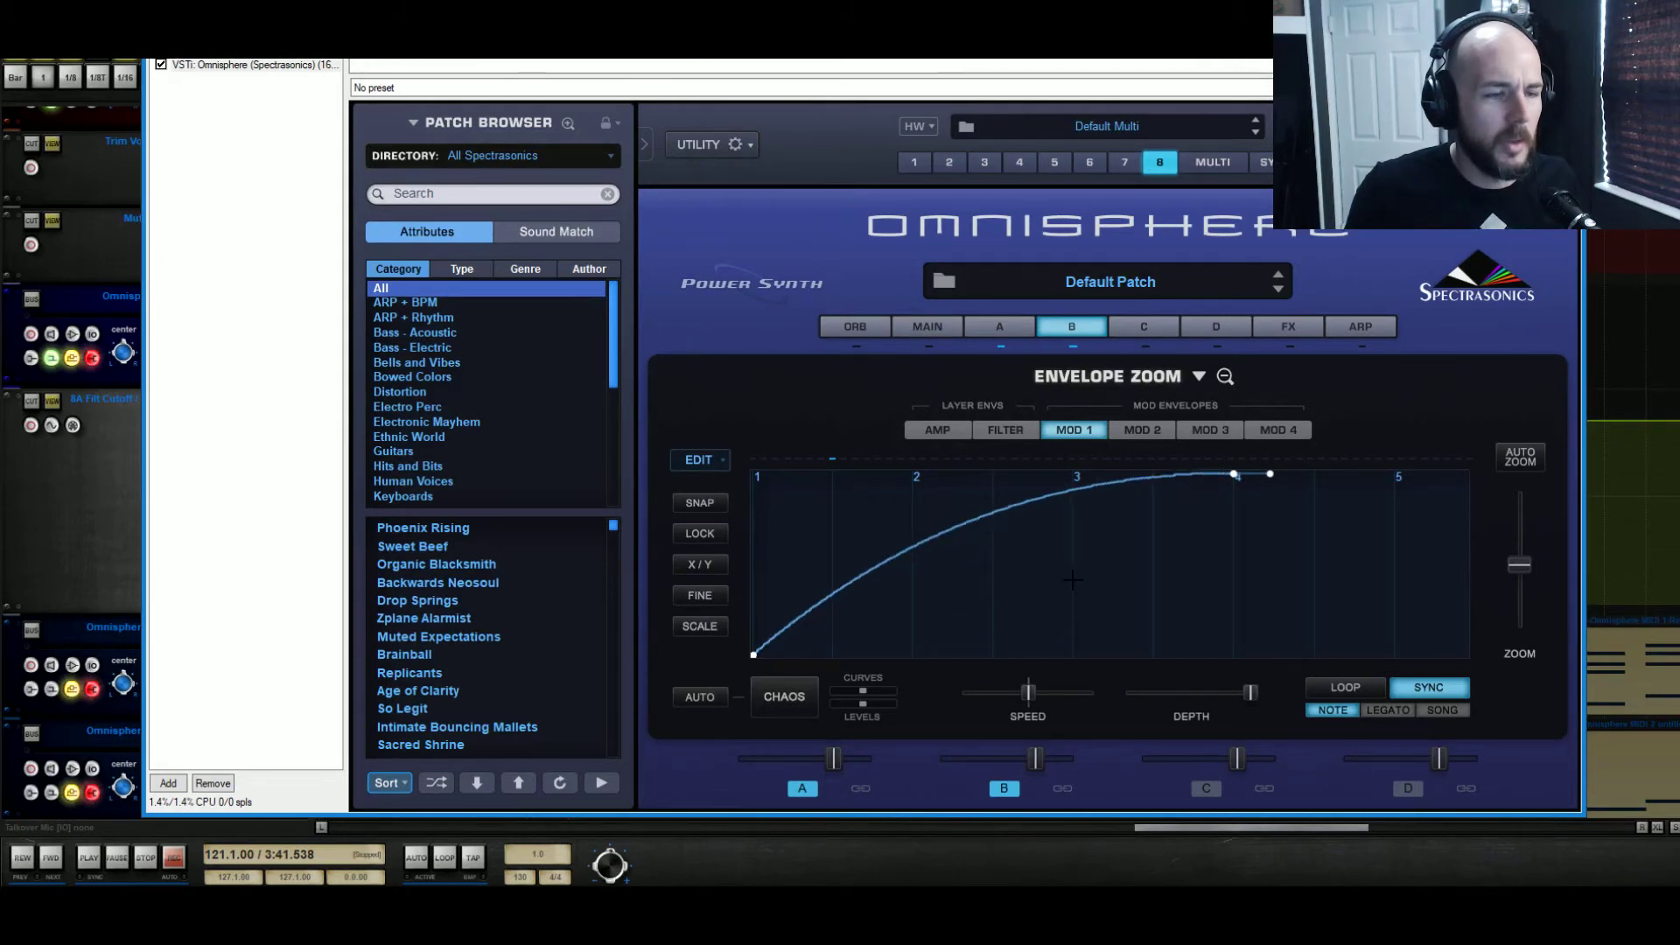
Play the riser from bar 121 and stretch the Mod 1 envelope by applying Half time twice
{"action": "key", "text": "space"}
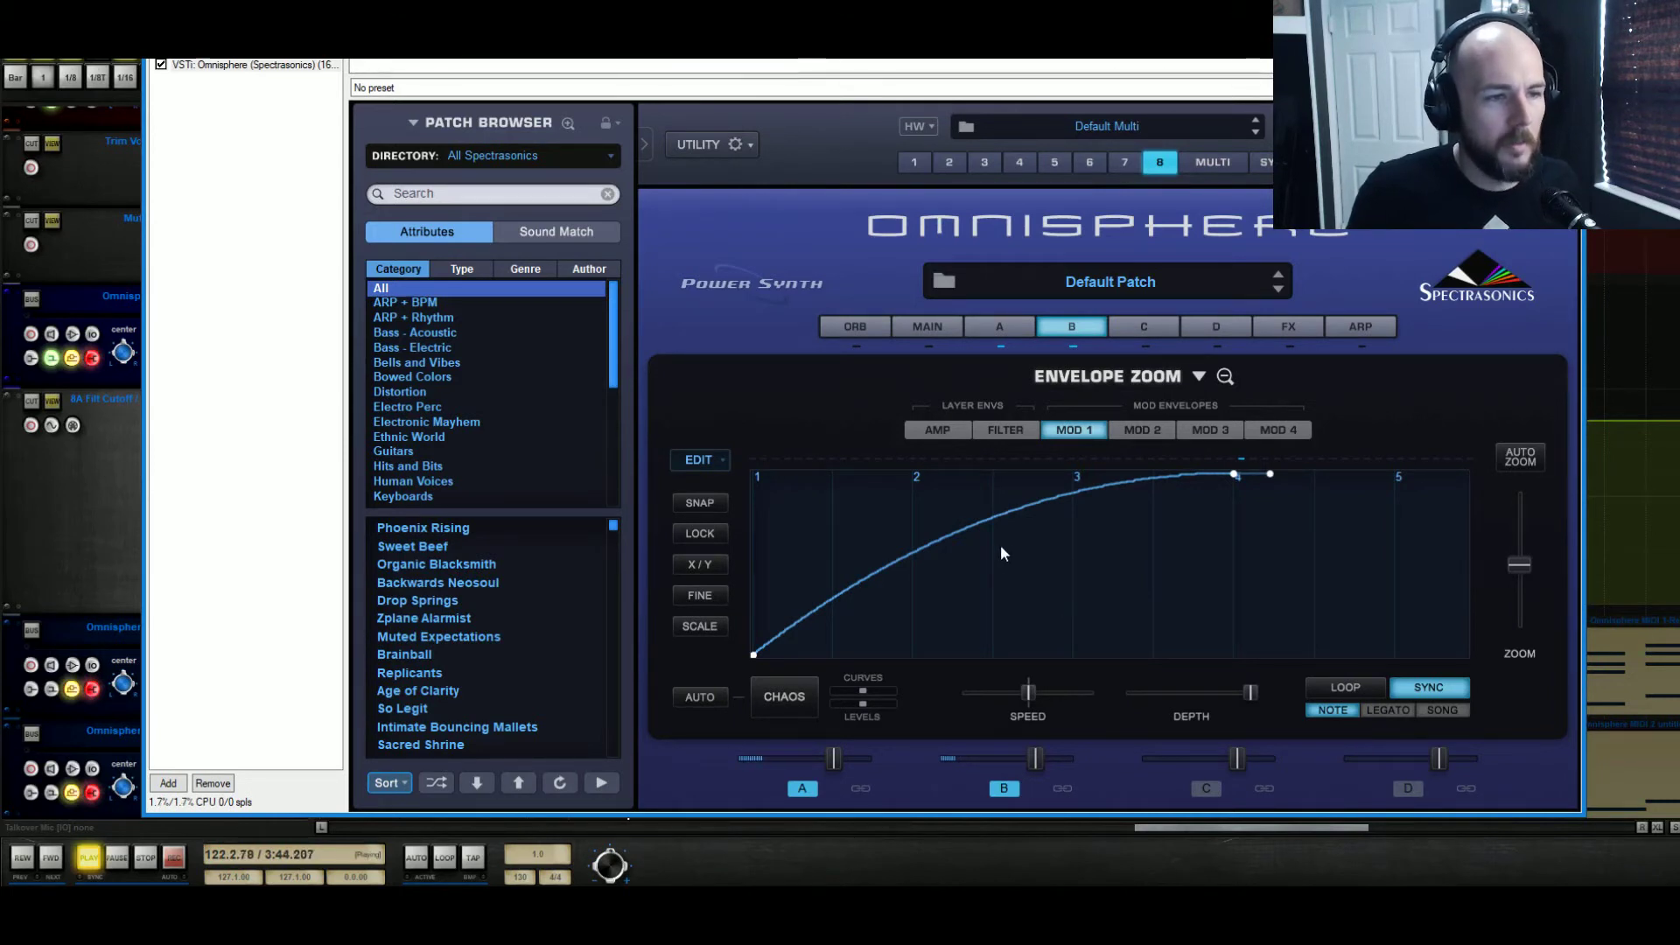
{"action": "left_click", "coordinate": [723, 457]}
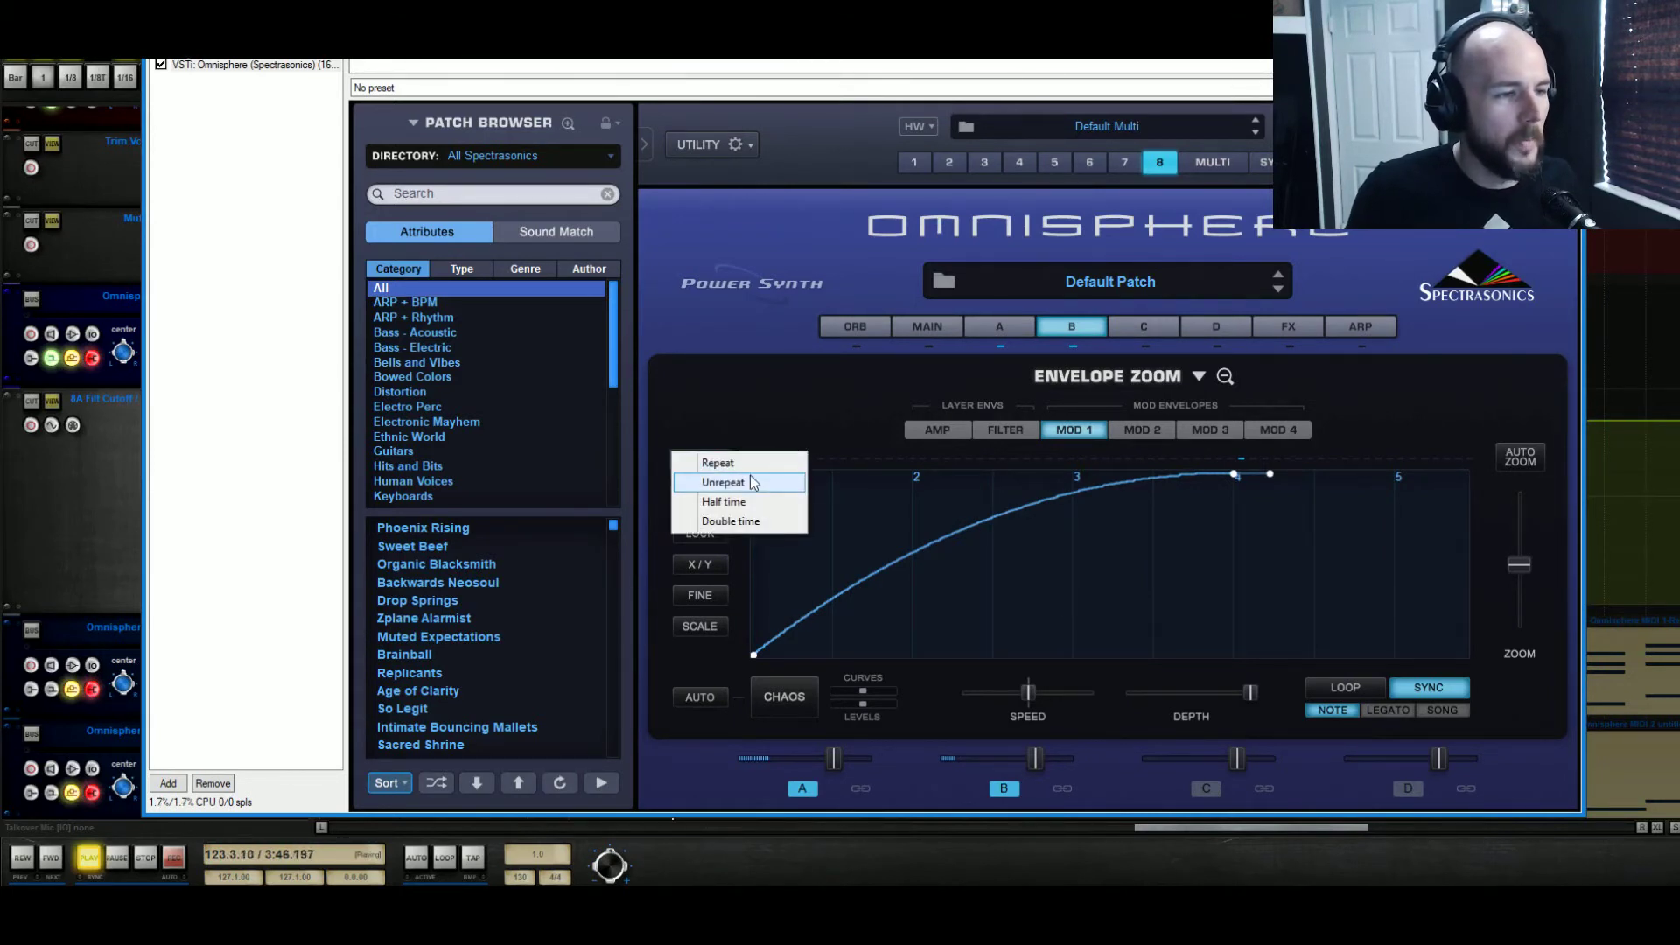
{"action": "left_click", "coordinate": [745, 498]}
{"action": "left_click", "coordinate": [723, 459]}
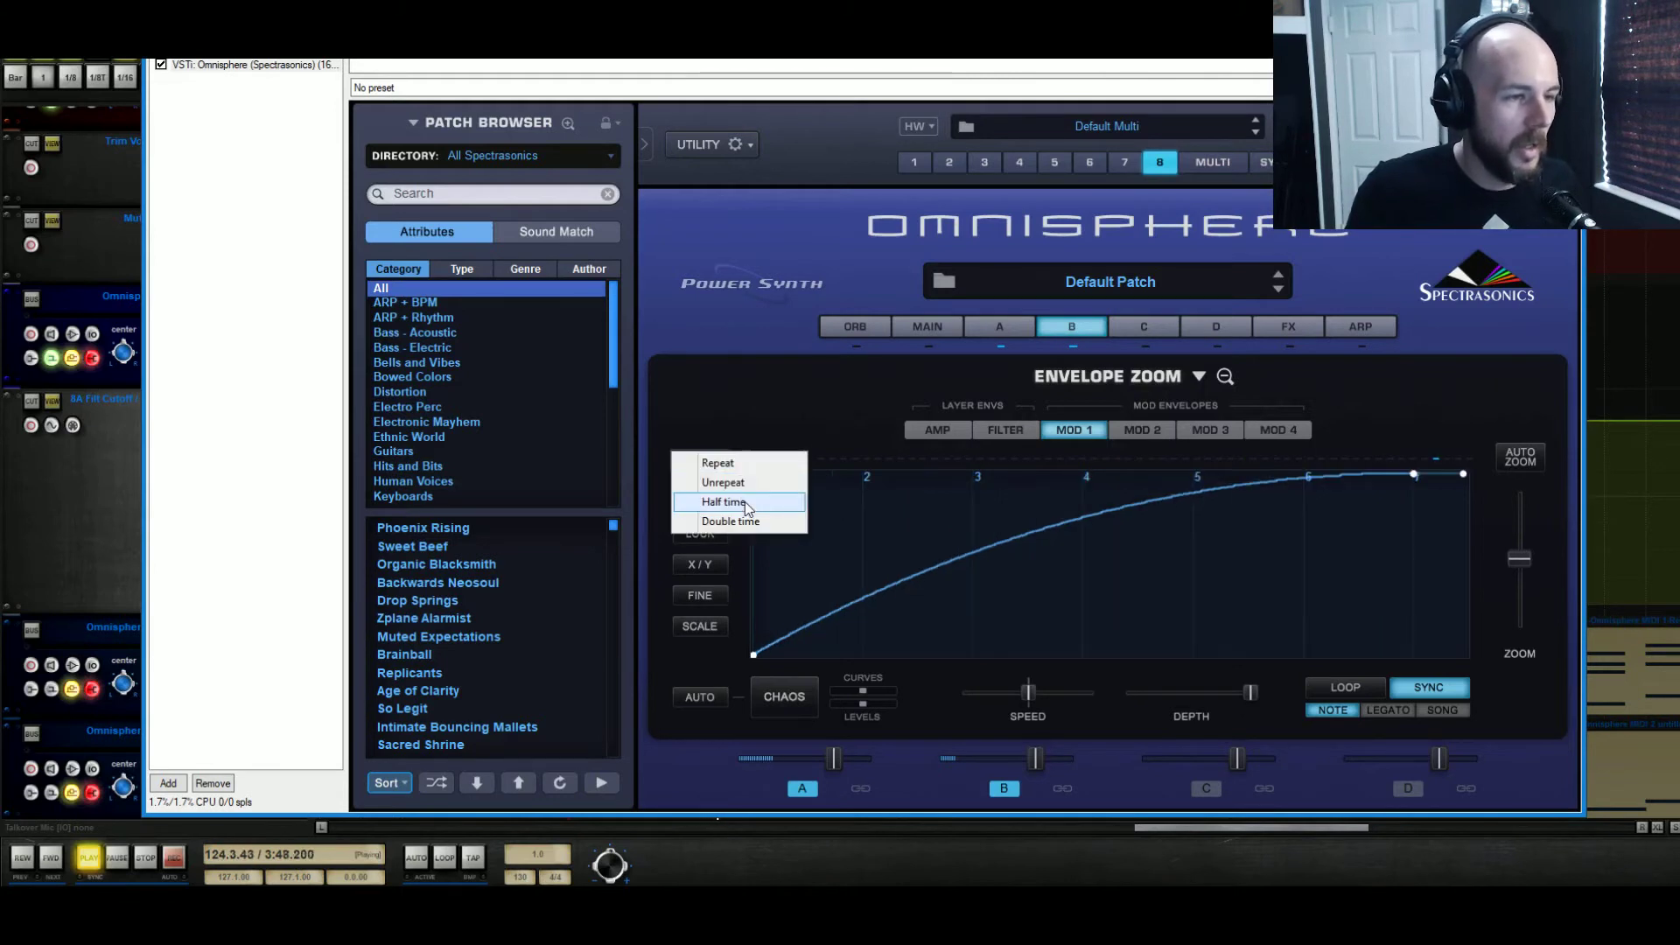
{"action": "left_click", "coordinate": [744, 501]}
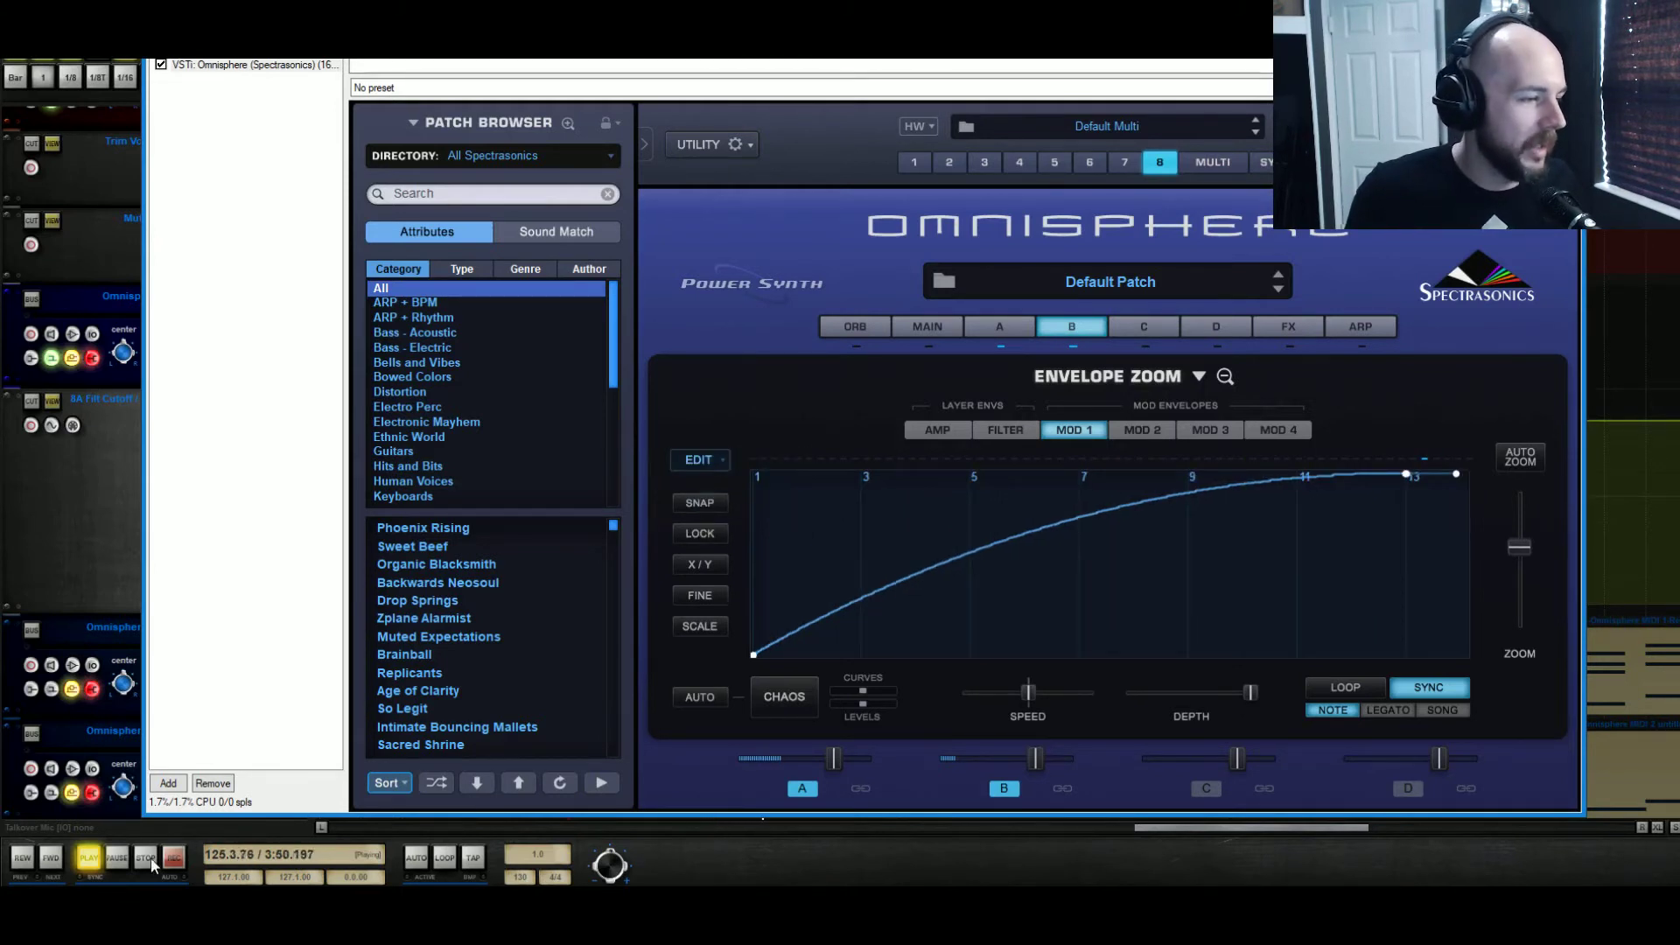
Apply Half time to the Mod 1 envelope once more and audition the riser from bar 121 before and after
{"action": "left_click", "coordinate": [87, 858]}
{"action": "left_click", "coordinate": [87, 858]}
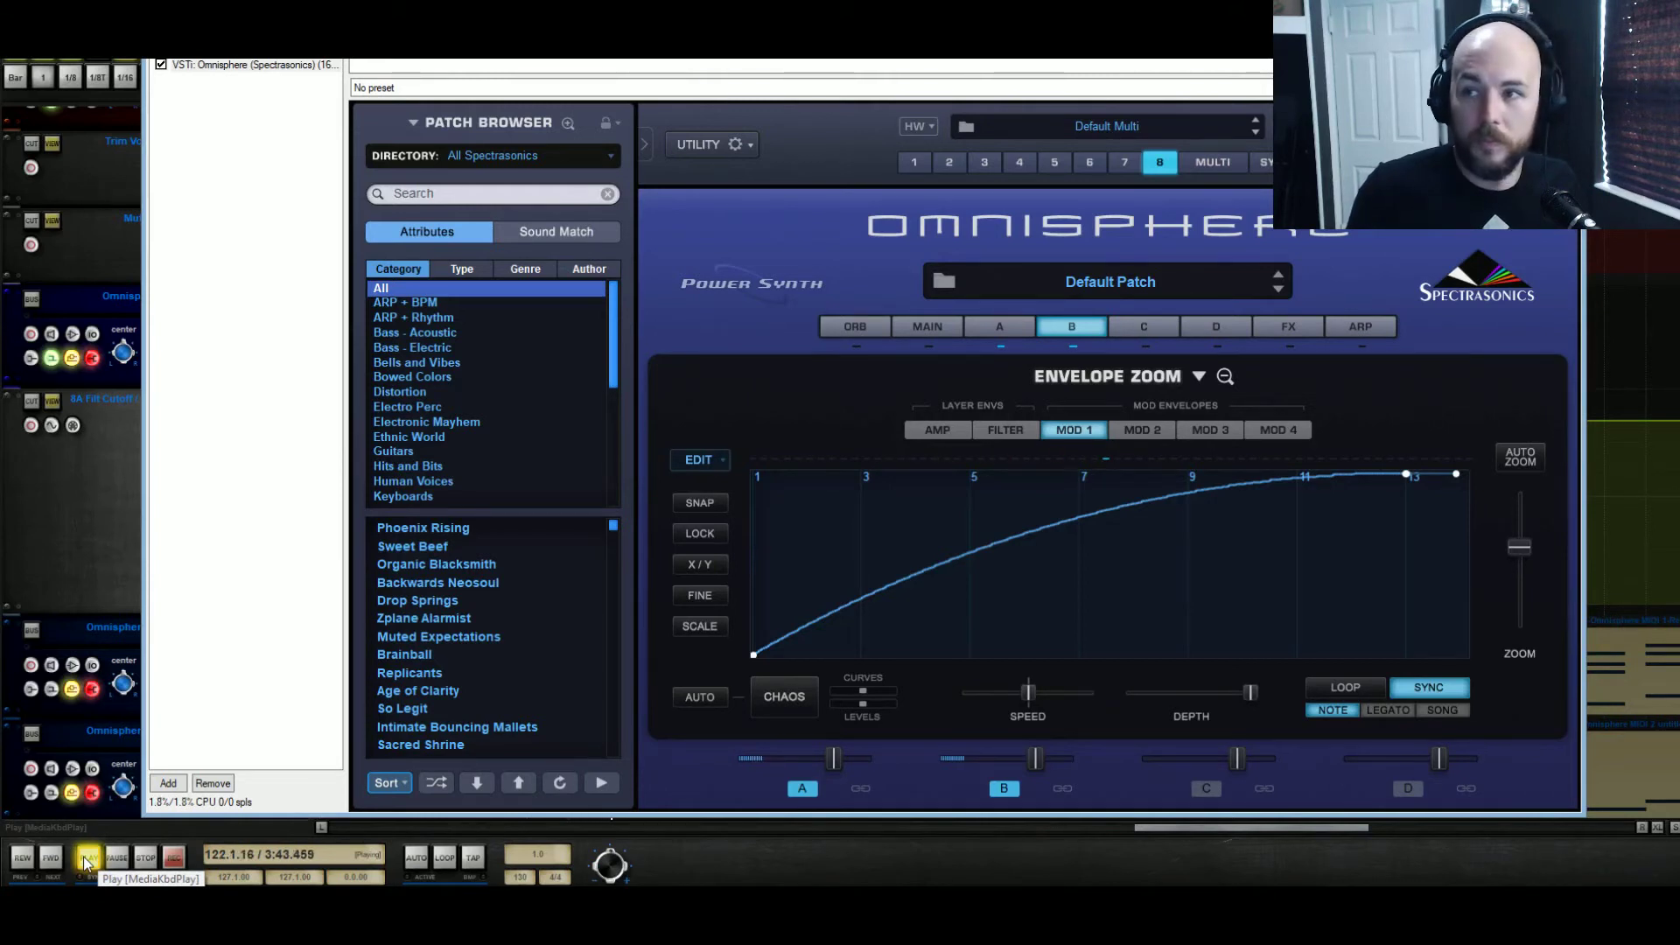
{"action": "left_click", "coordinate": [722, 459]}
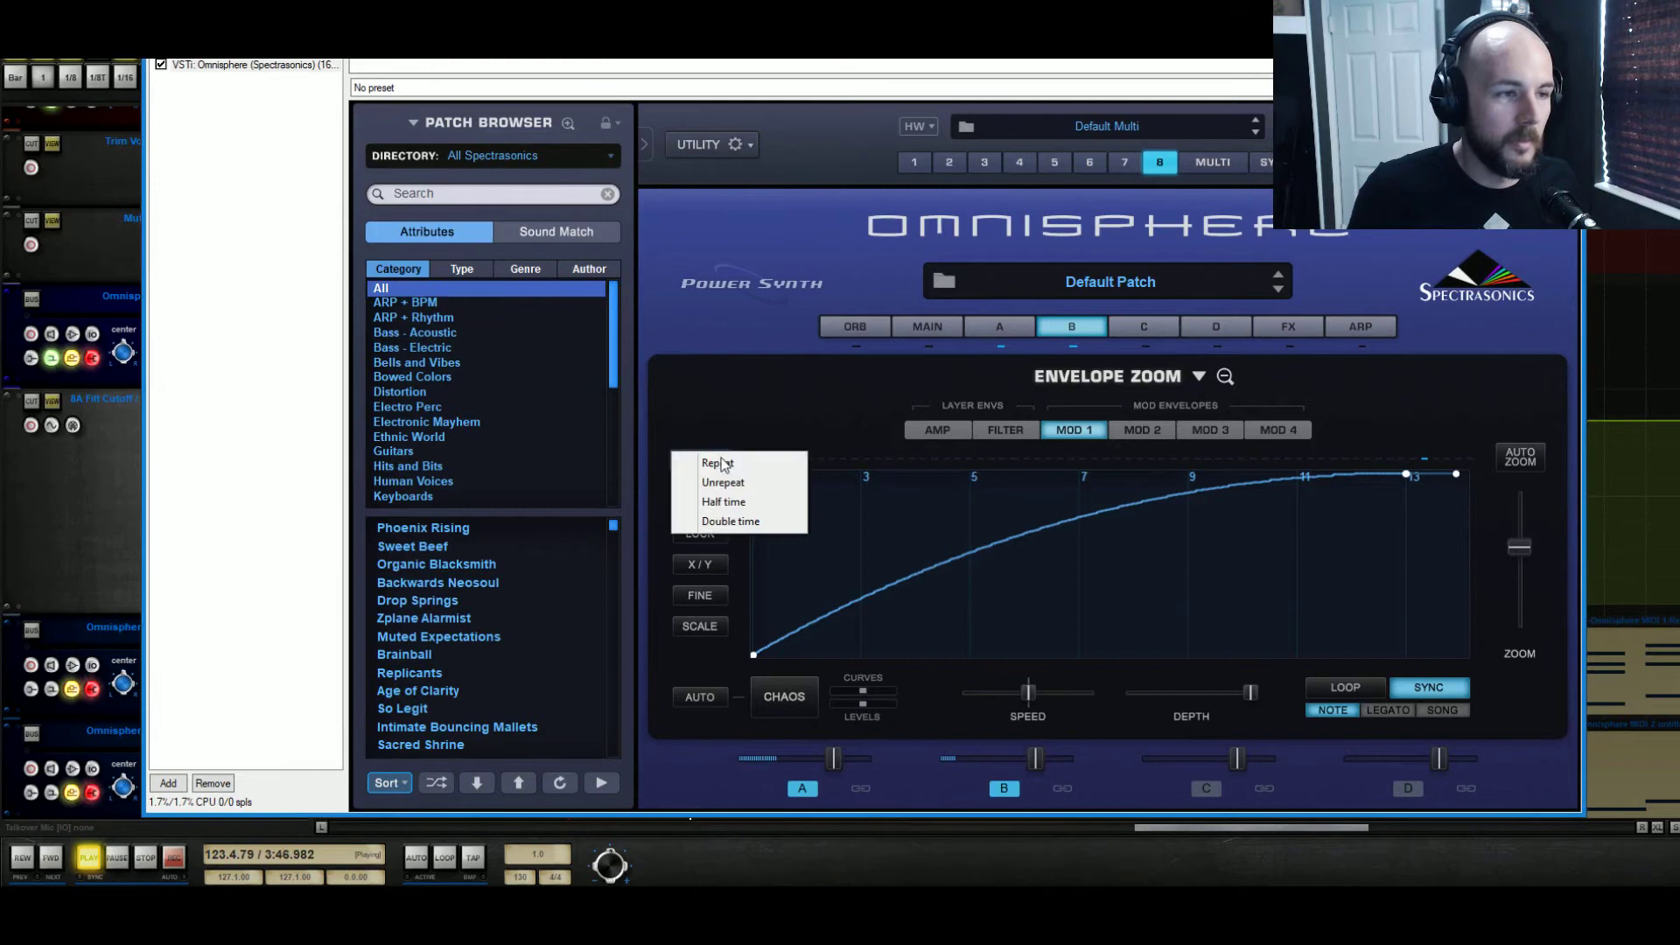
{"action": "left_click", "coordinate": [745, 501]}
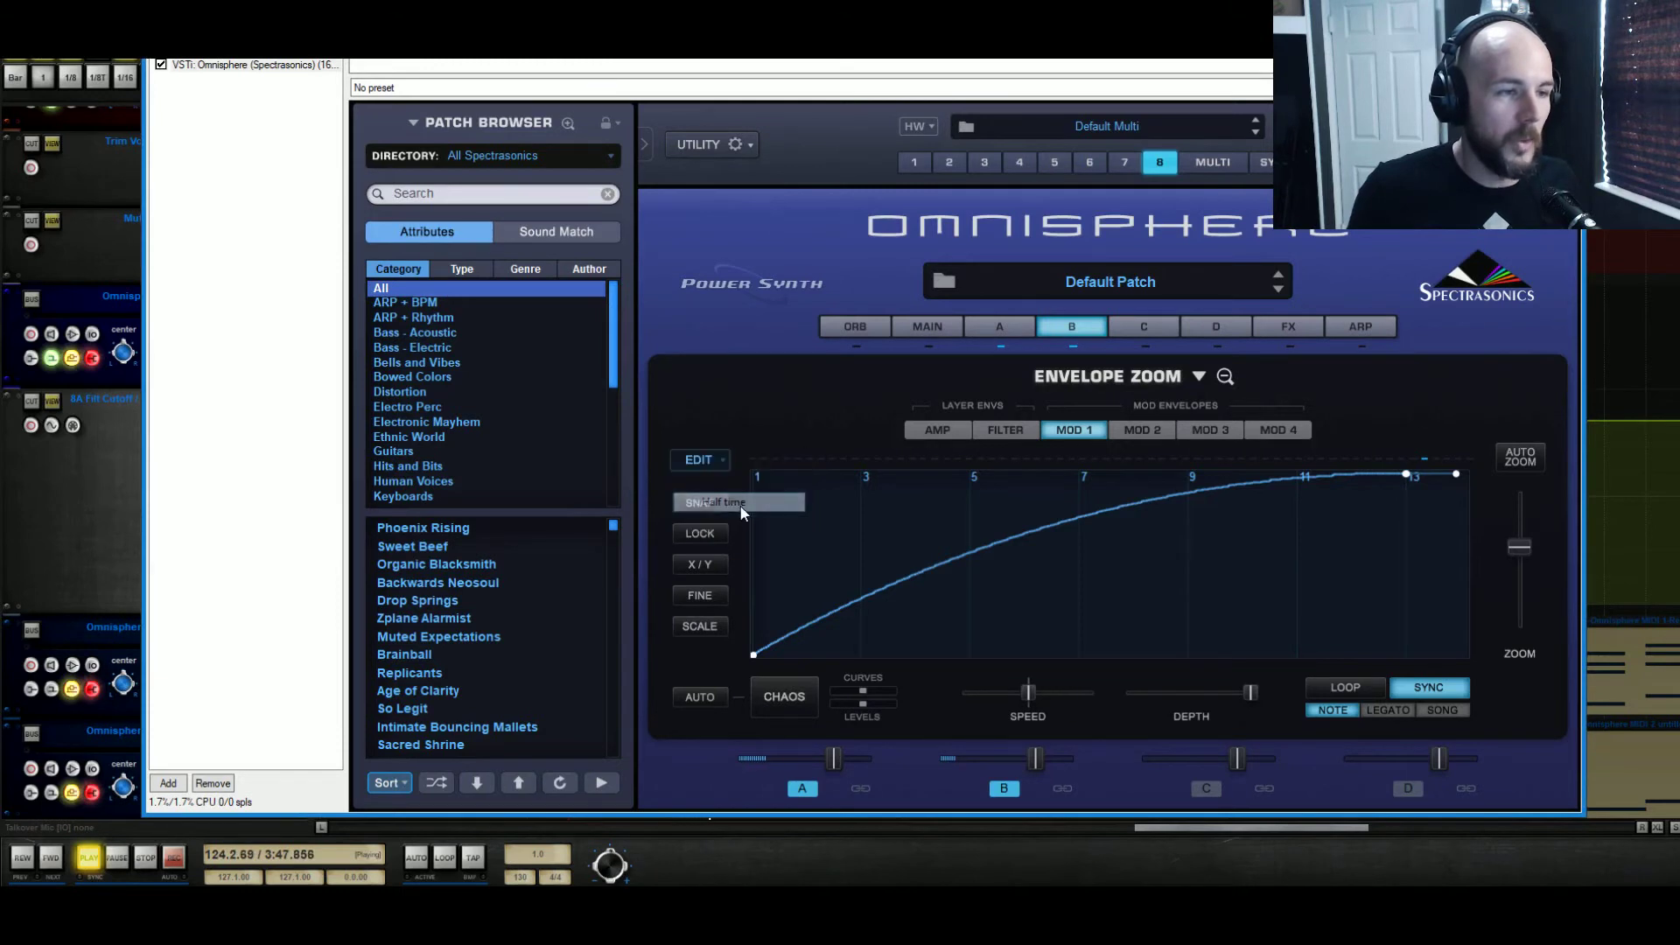
{"action": "left_click", "coordinate": [147, 860]}
{"action": "left_click", "coordinate": [89, 857]}
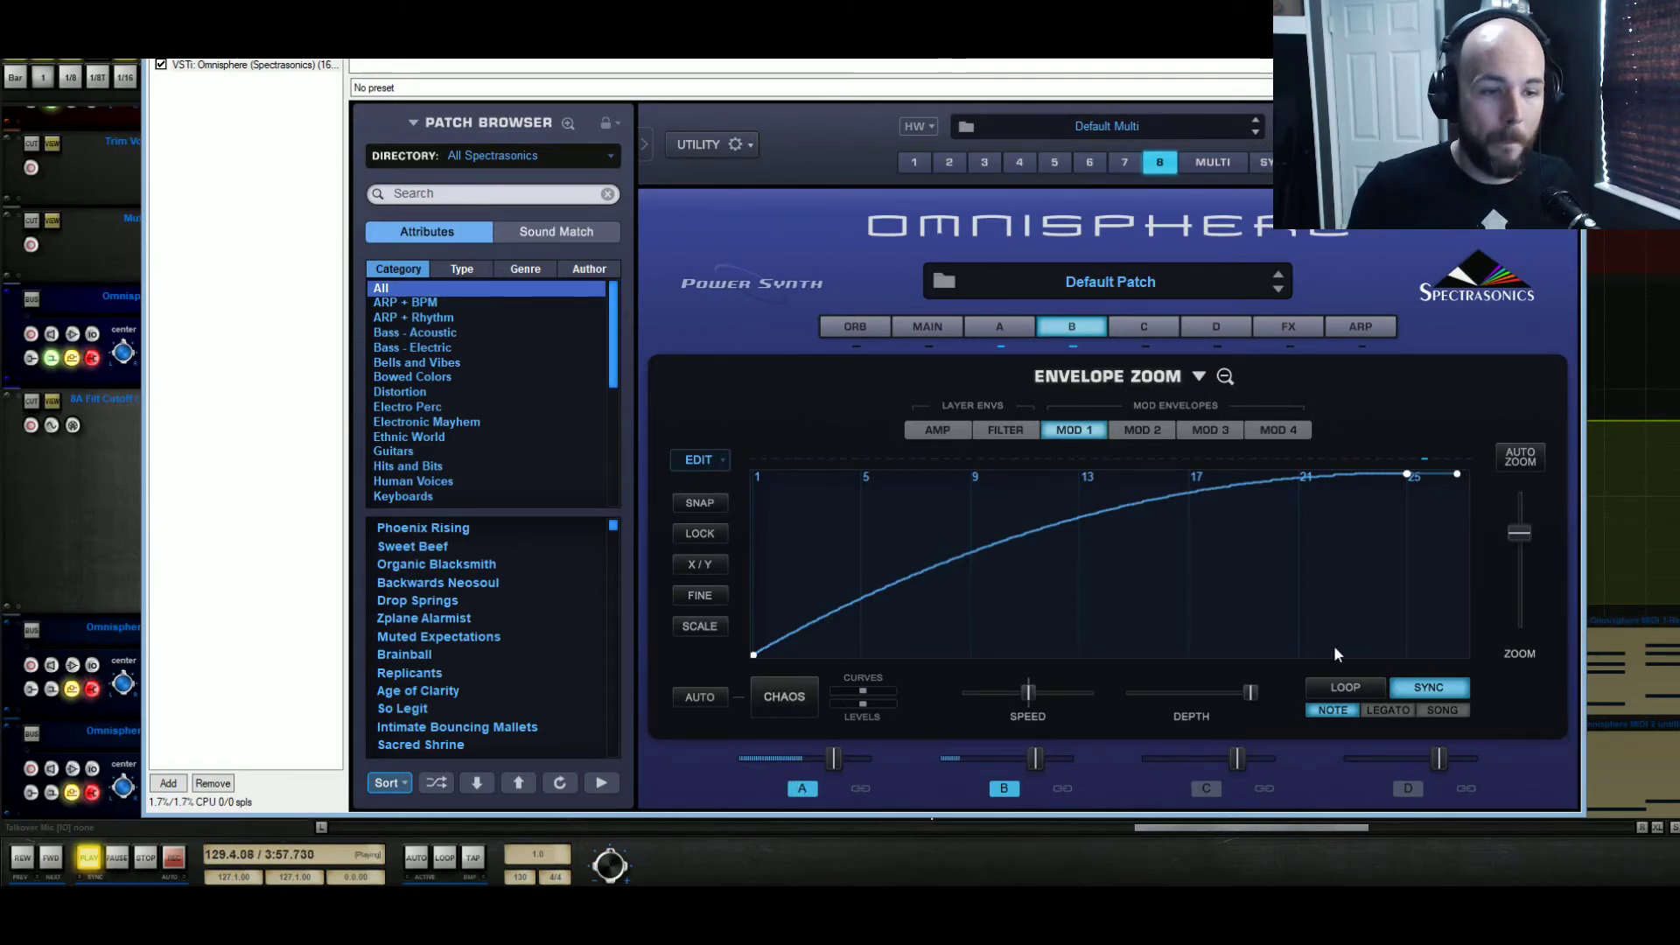
{"action": "key", "text": "space"}
Stretch the Mod 1 envelope with another Half time and shift its peak point slightly earlier at 4800 cents
{"action": "left_click", "coordinate": [722, 459]}
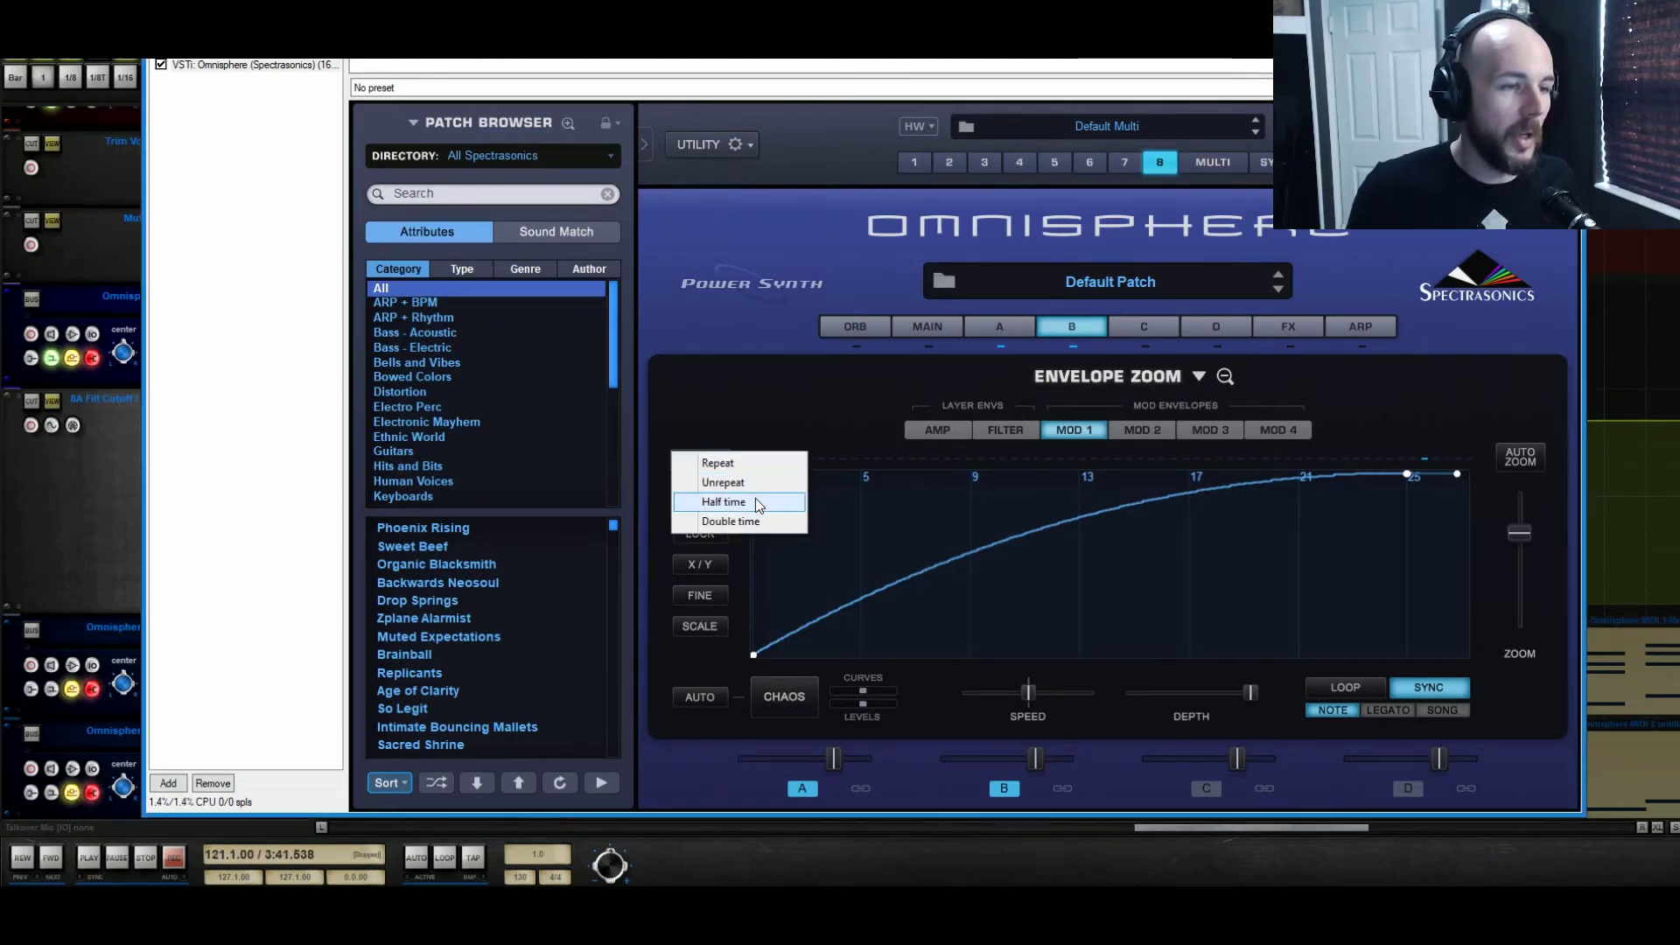
{"action": "left_click", "coordinate": [754, 501]}
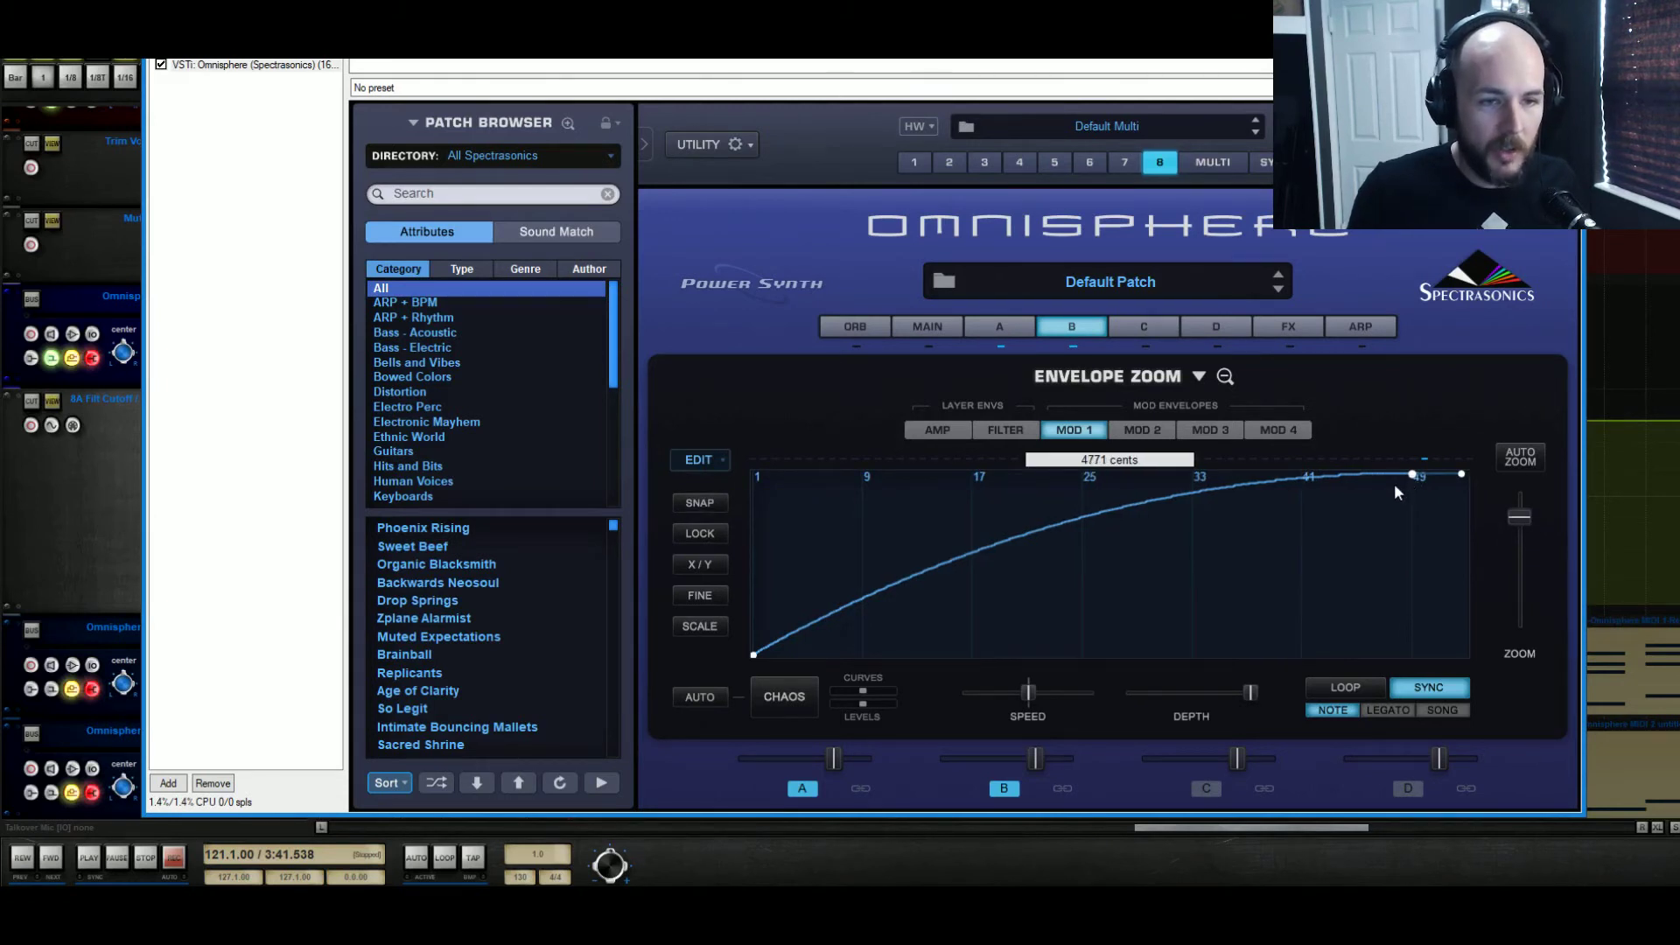
{"action": "mouse_move", "coordinate": [1412, 481]}
{"action": "left_mouse_down"}
{"action": "mouse_move", "coordinate": [1436, 486]}
{"action": "mouse_move", "coordinate": [1396, 473]}
{"action": "left_mouse_up"}
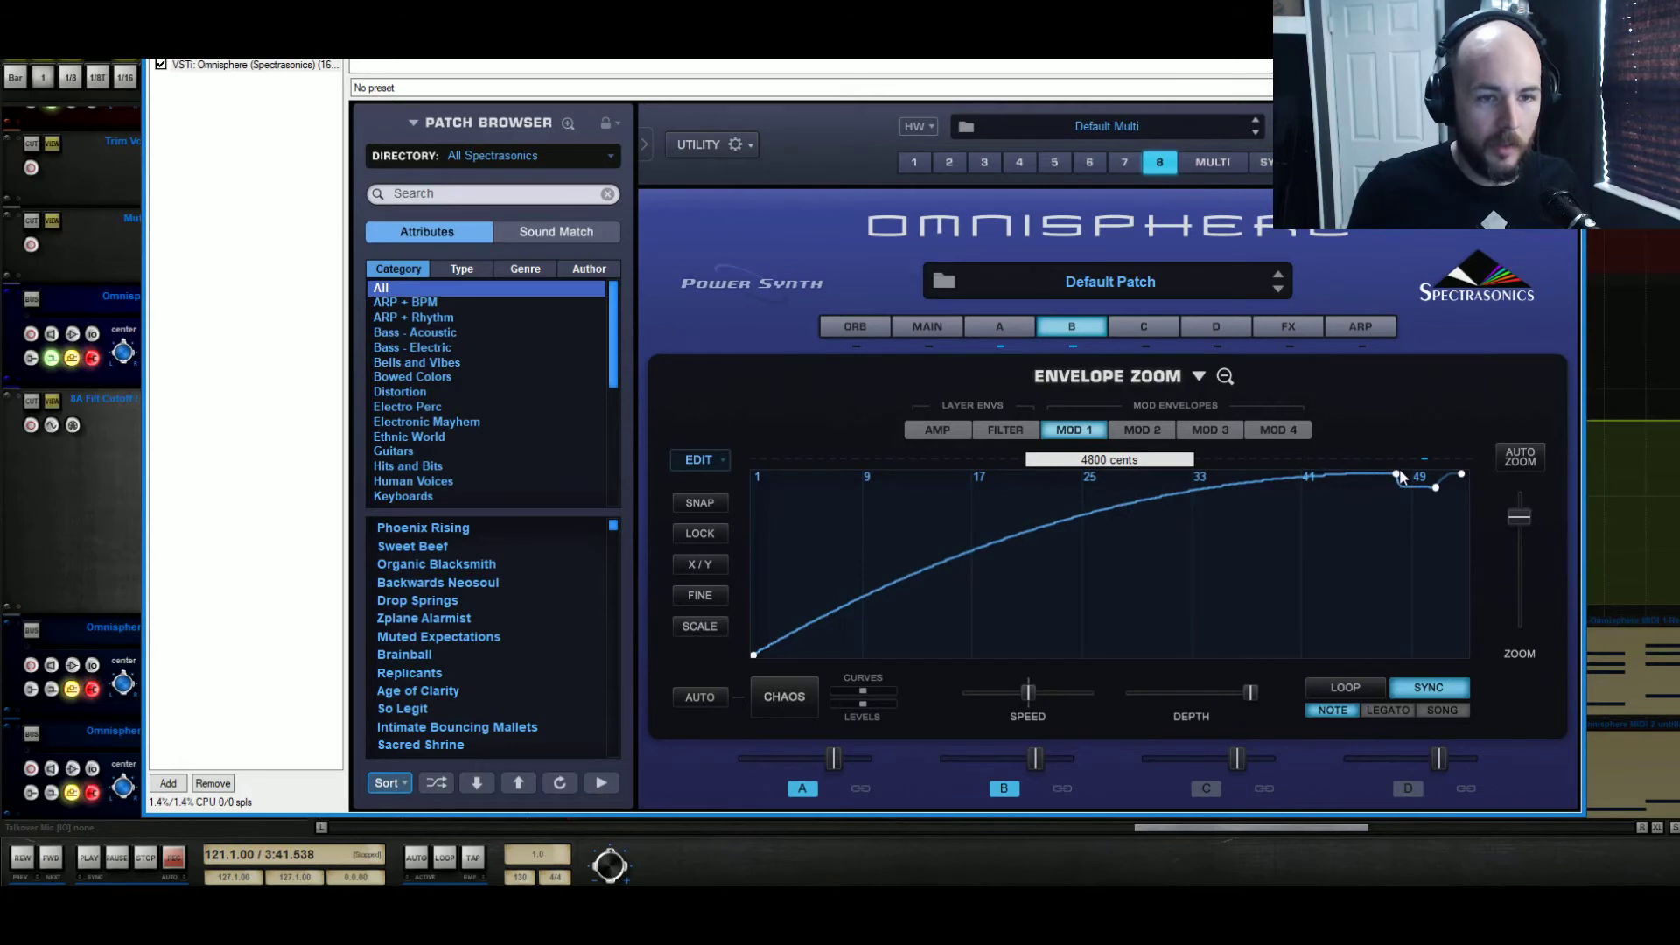
Play the riser from bar 121 and slightly lower Layer A's level in the mix
{"action": "key", "text": "space"}
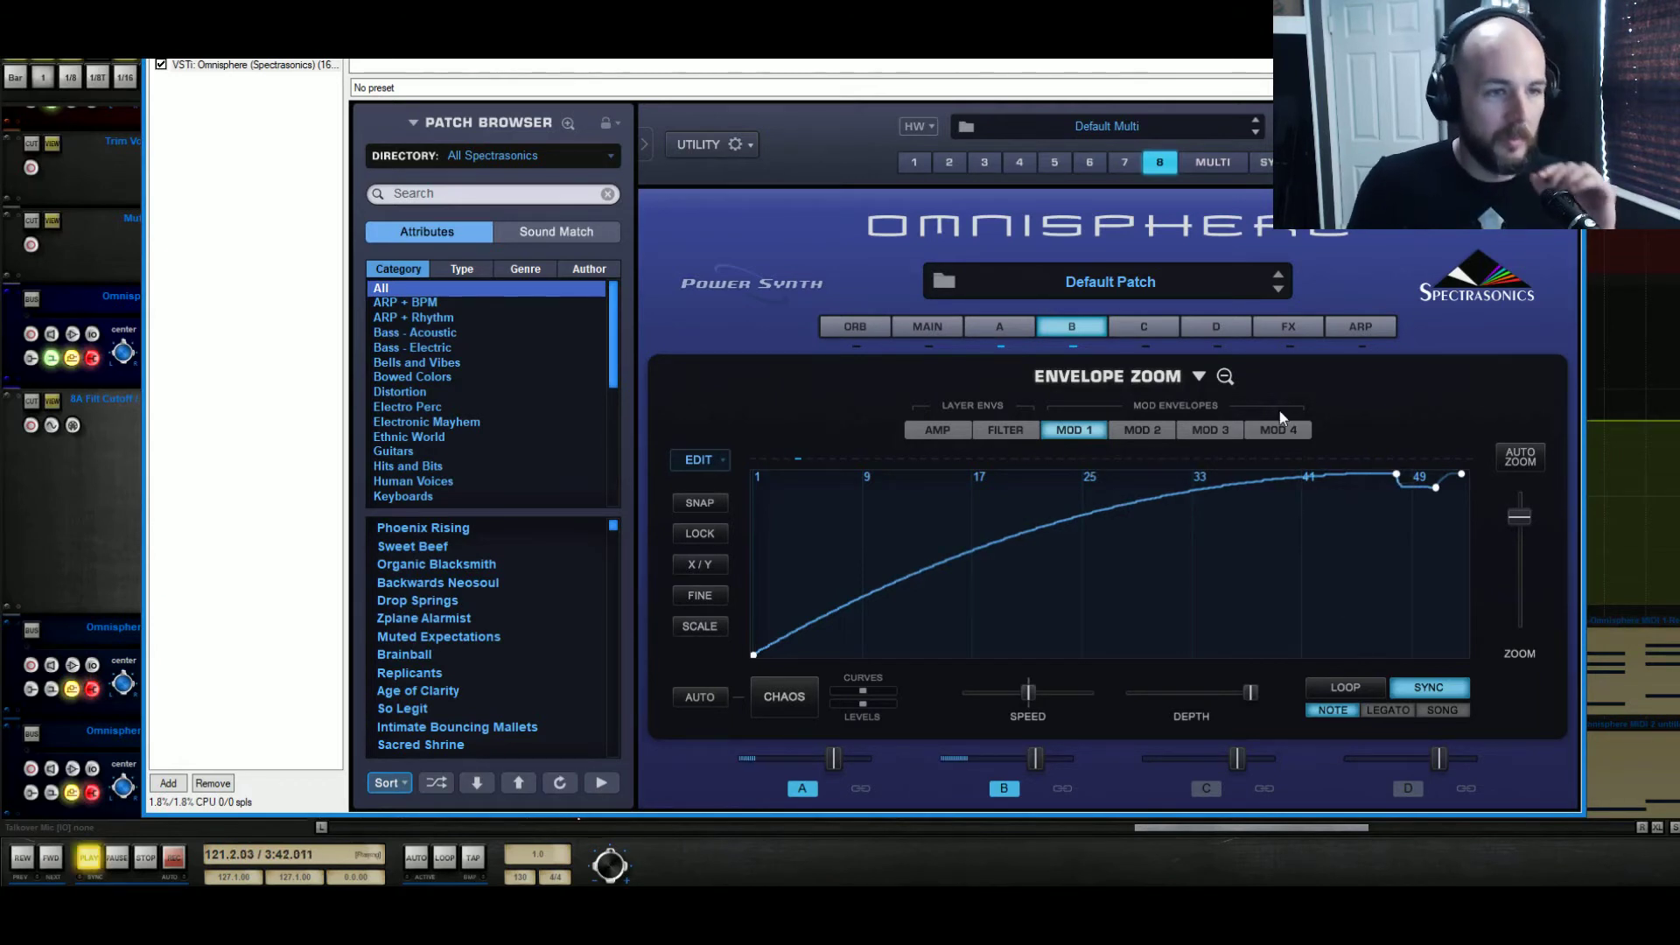
{"action": "left_click", "coordinate": [1225, 378]}
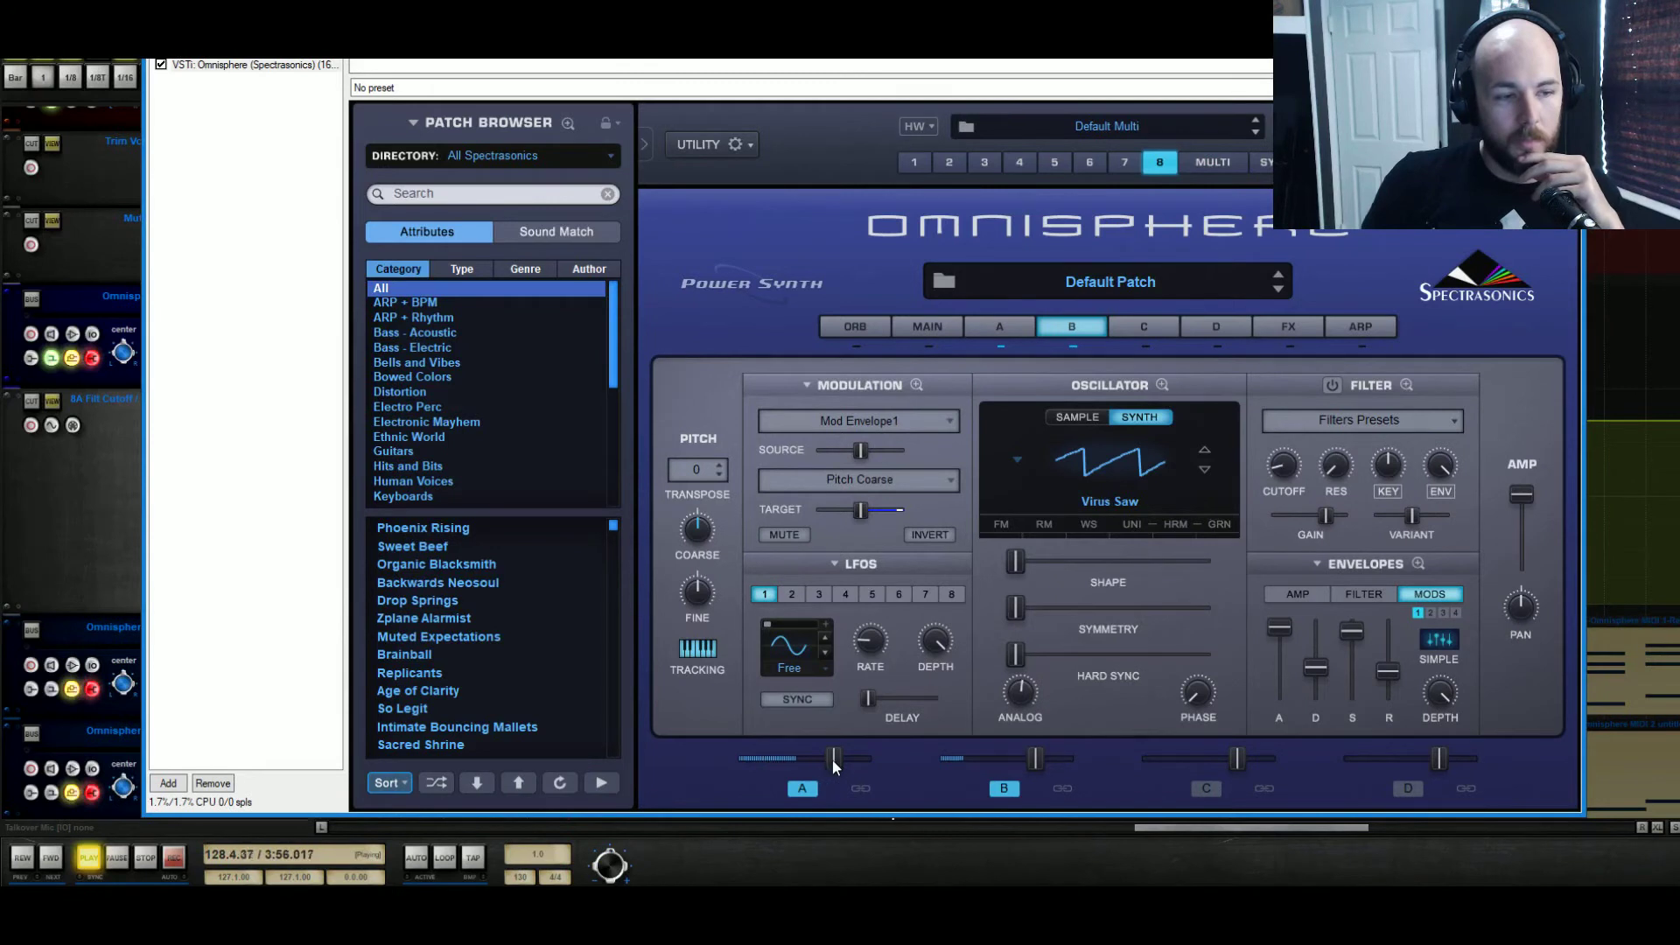
{"action": "left_click_drag", "start_coordinate": [832, 760], "coordinate": [821, 761]}
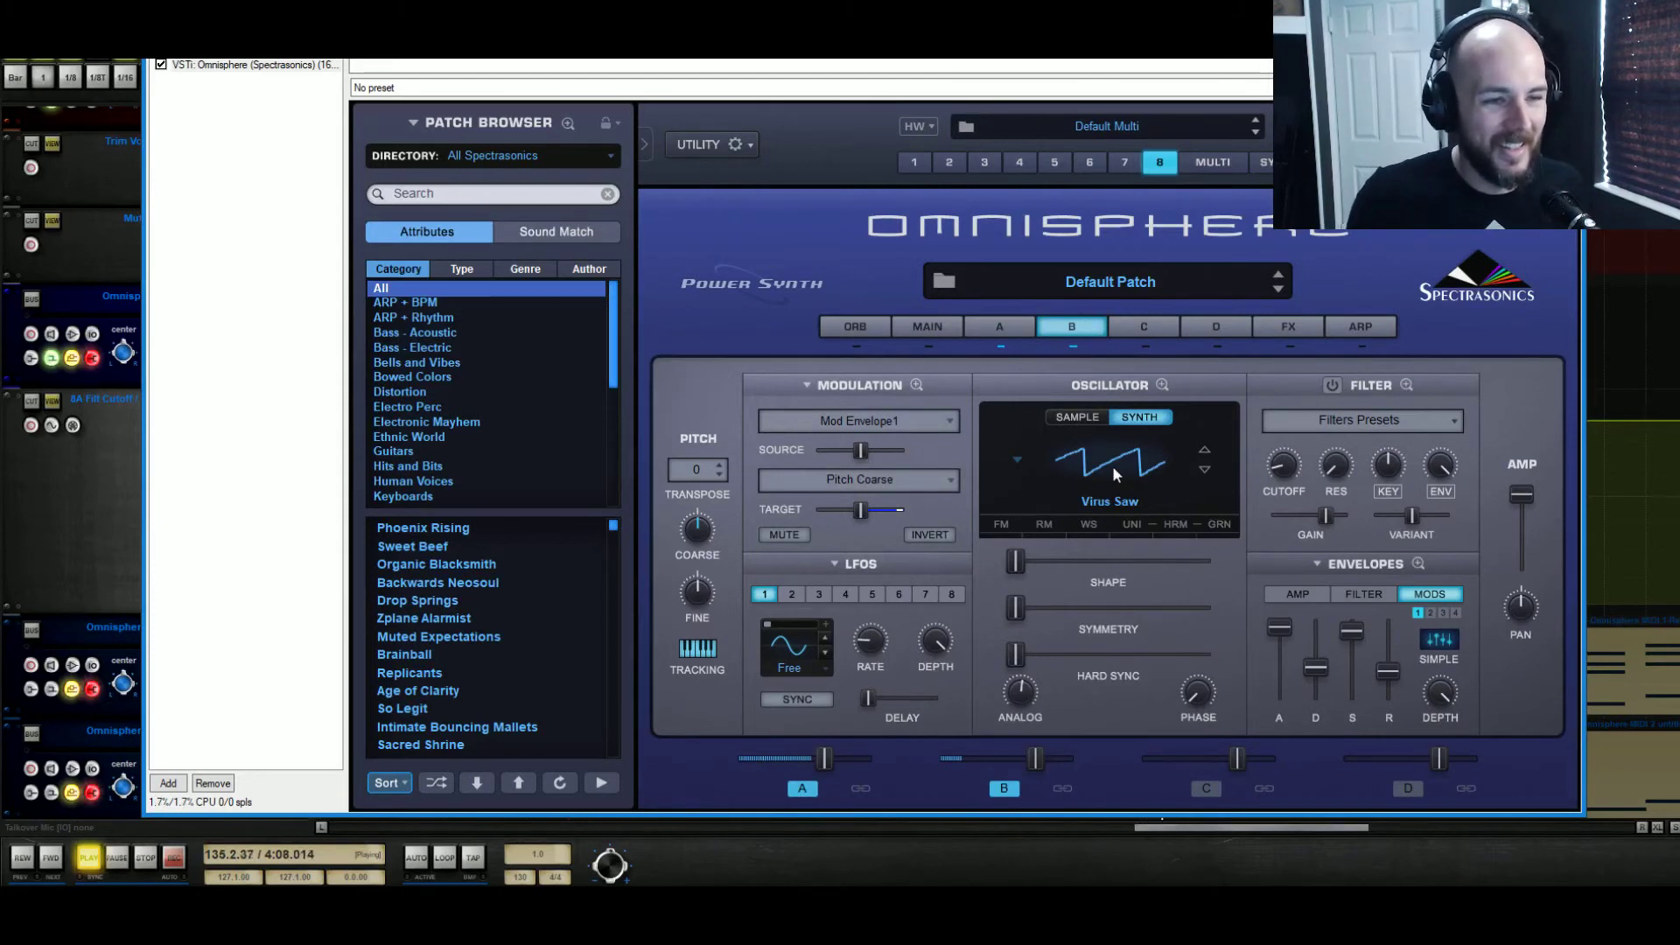
Raise the dipped second-to-last point of the Mod 1 envelope to the maximum so the plateau is flat
{"action": "left_click", "coordinate": [1417, 564]}
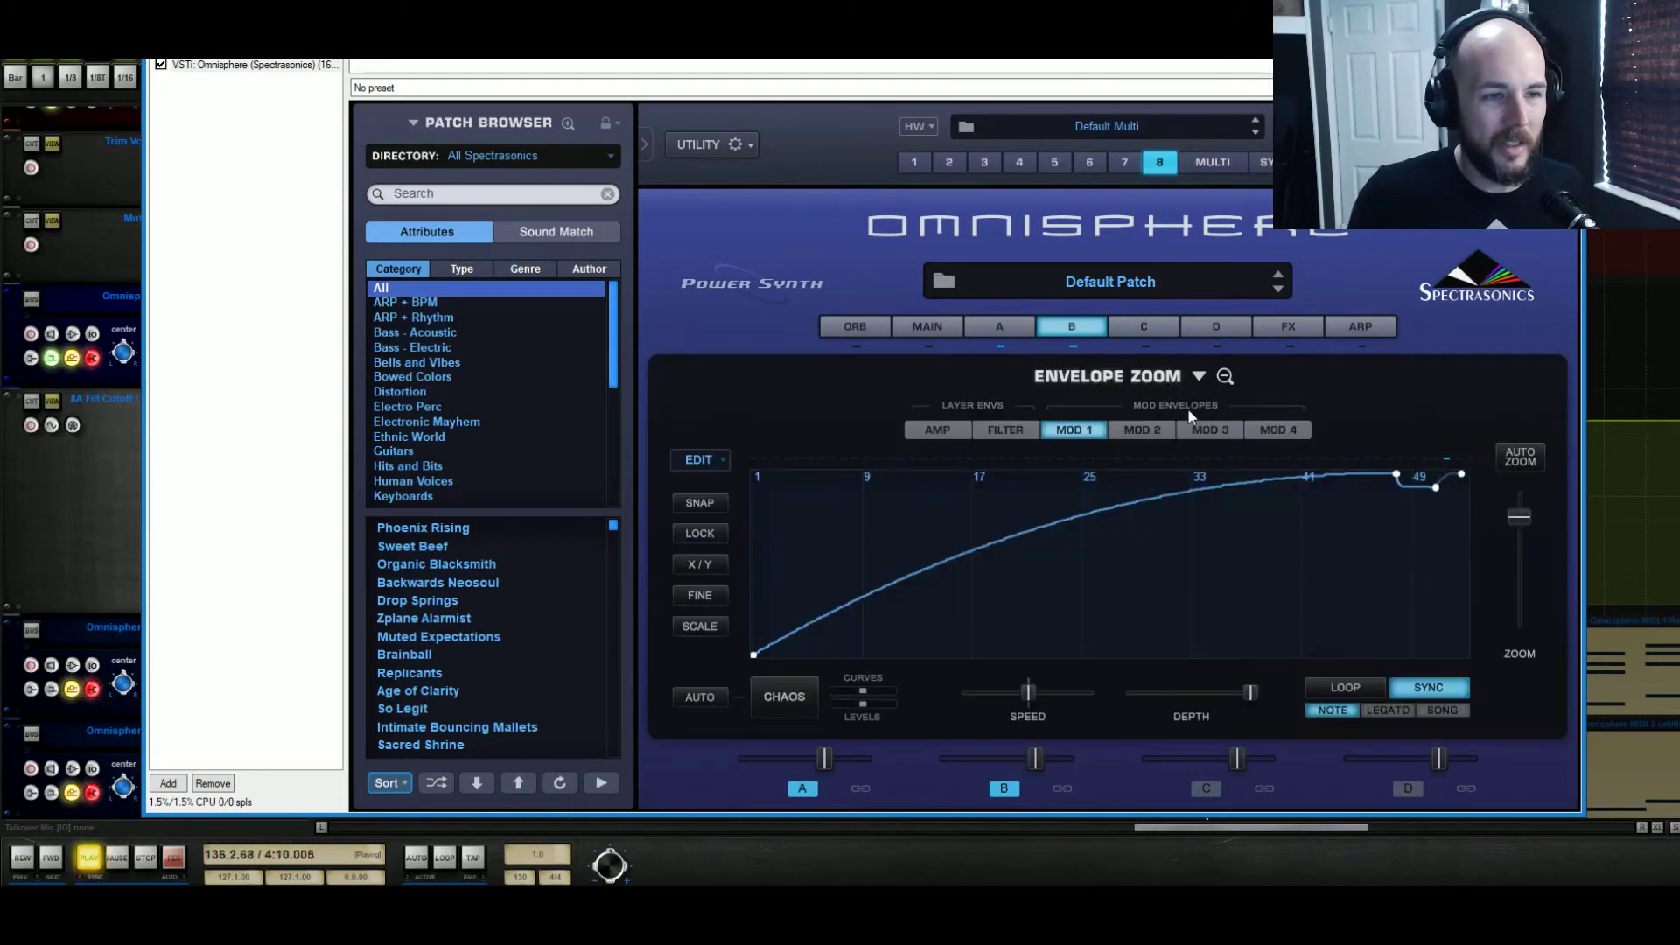
{"action": "left_click_drag", "start_coordinate": [1449, 492], "coordinate": [1430, 431]}
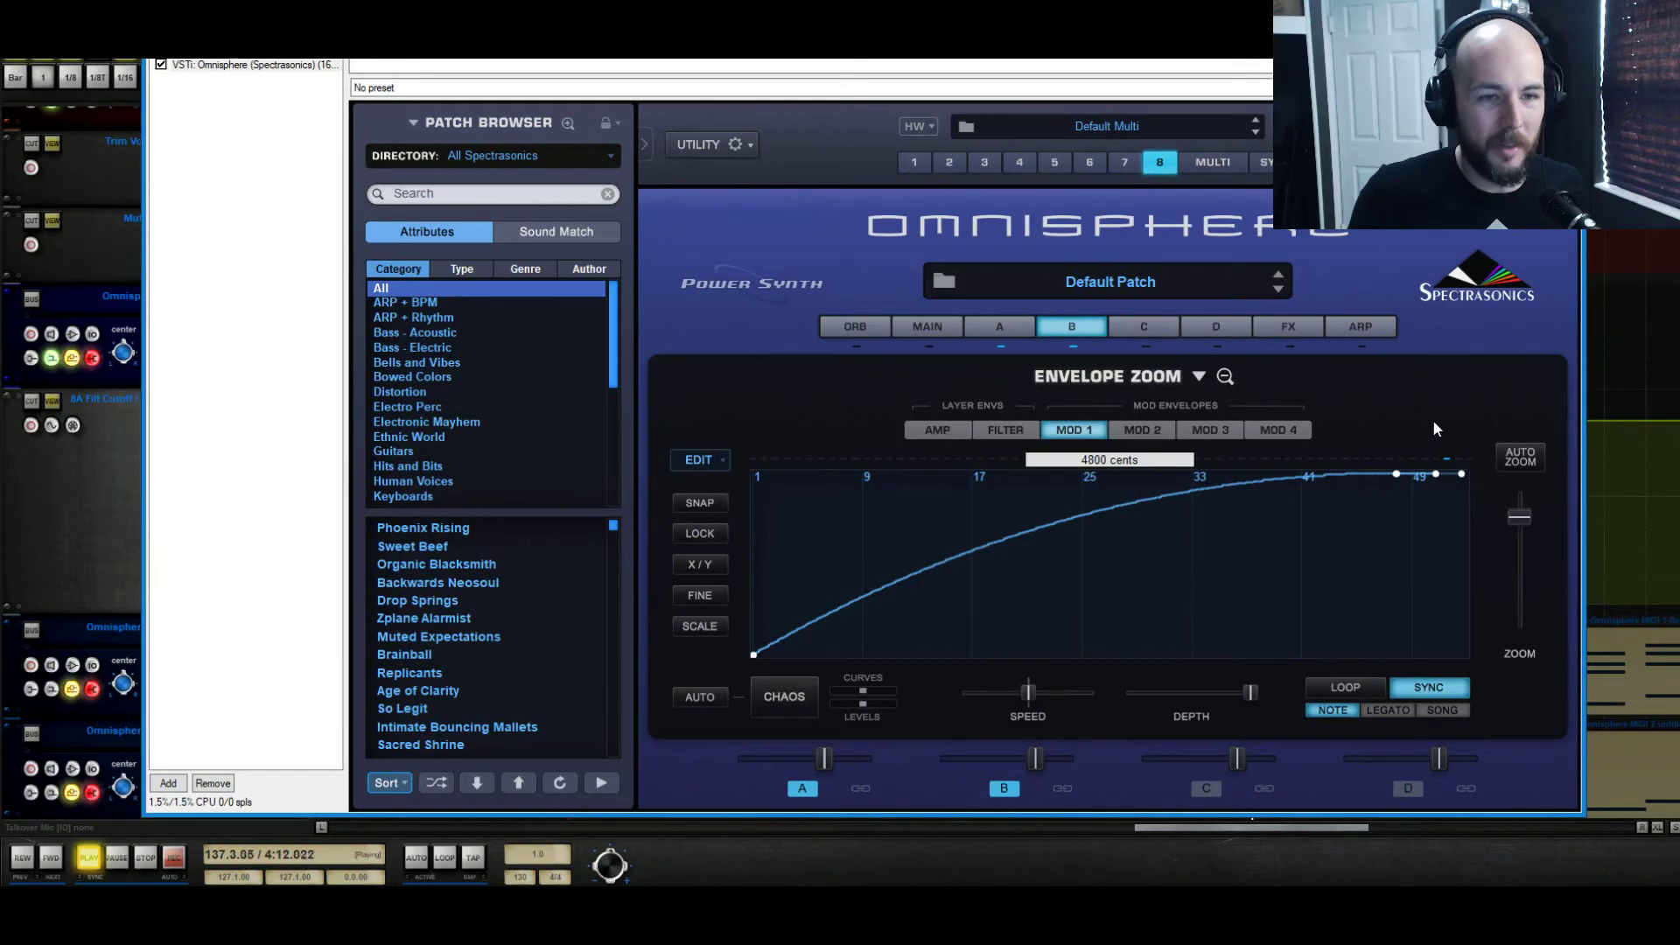
{"action": "left_click", "coordinate": [1226, 376]}
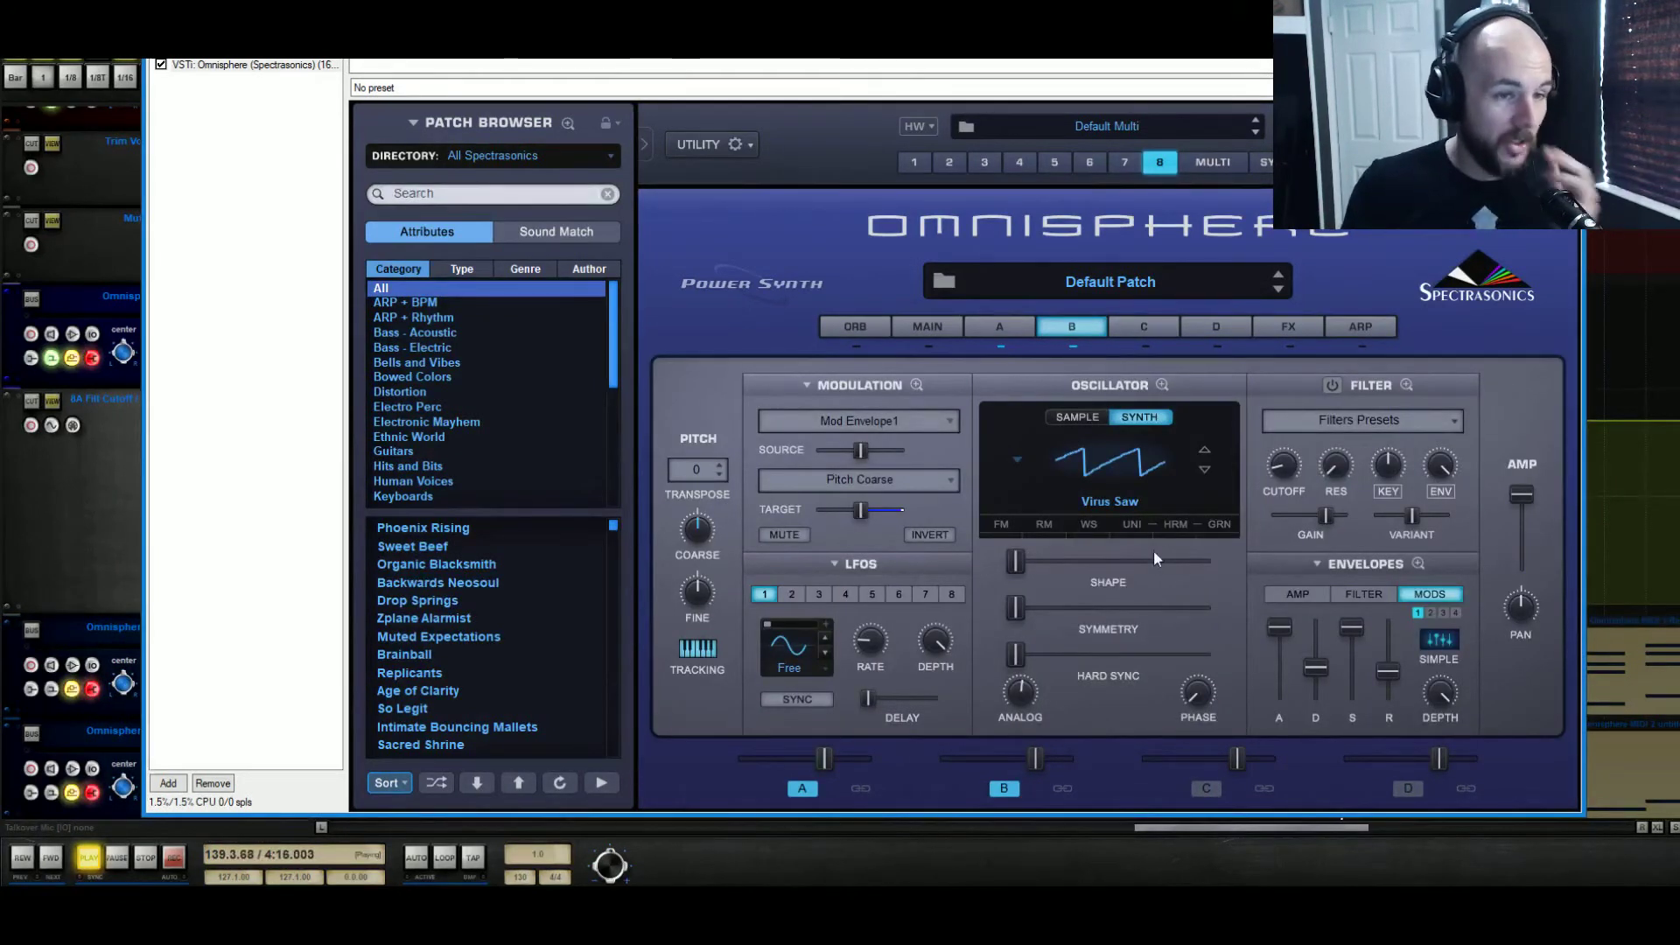
Enable Unison on Layer B's Virus Saw with maximum depth and 0.145 detune while auditioning from bar 121
{"action": "left_click", "coordinate": [1132, 524]}
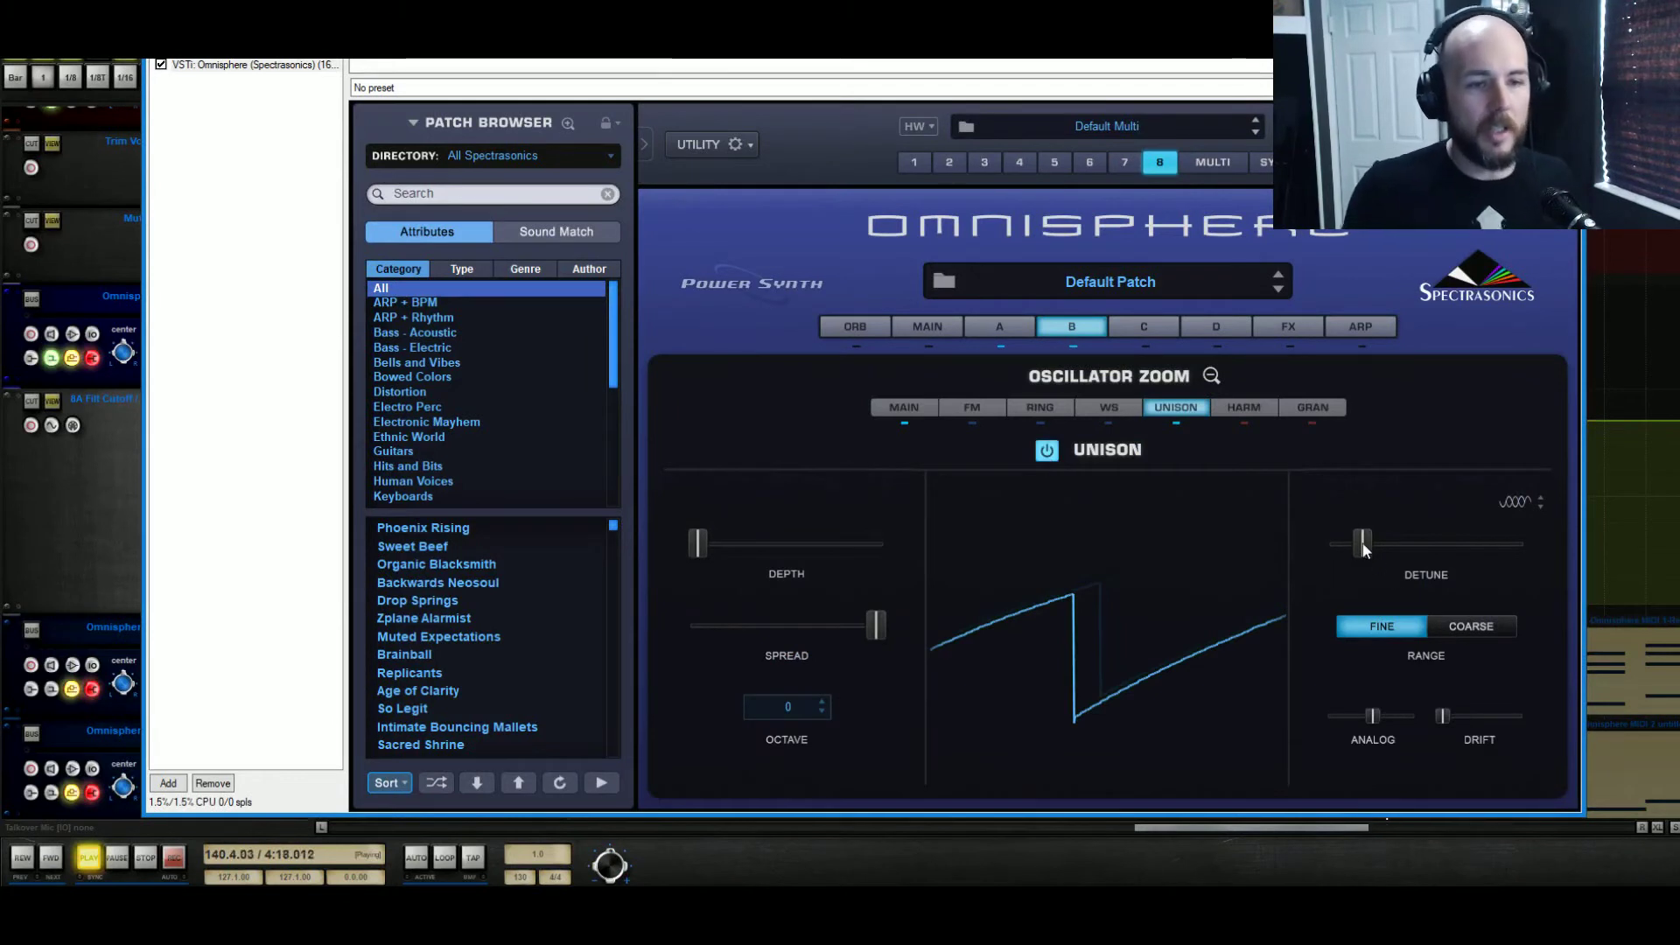
{"action": "key", "text": "space"}
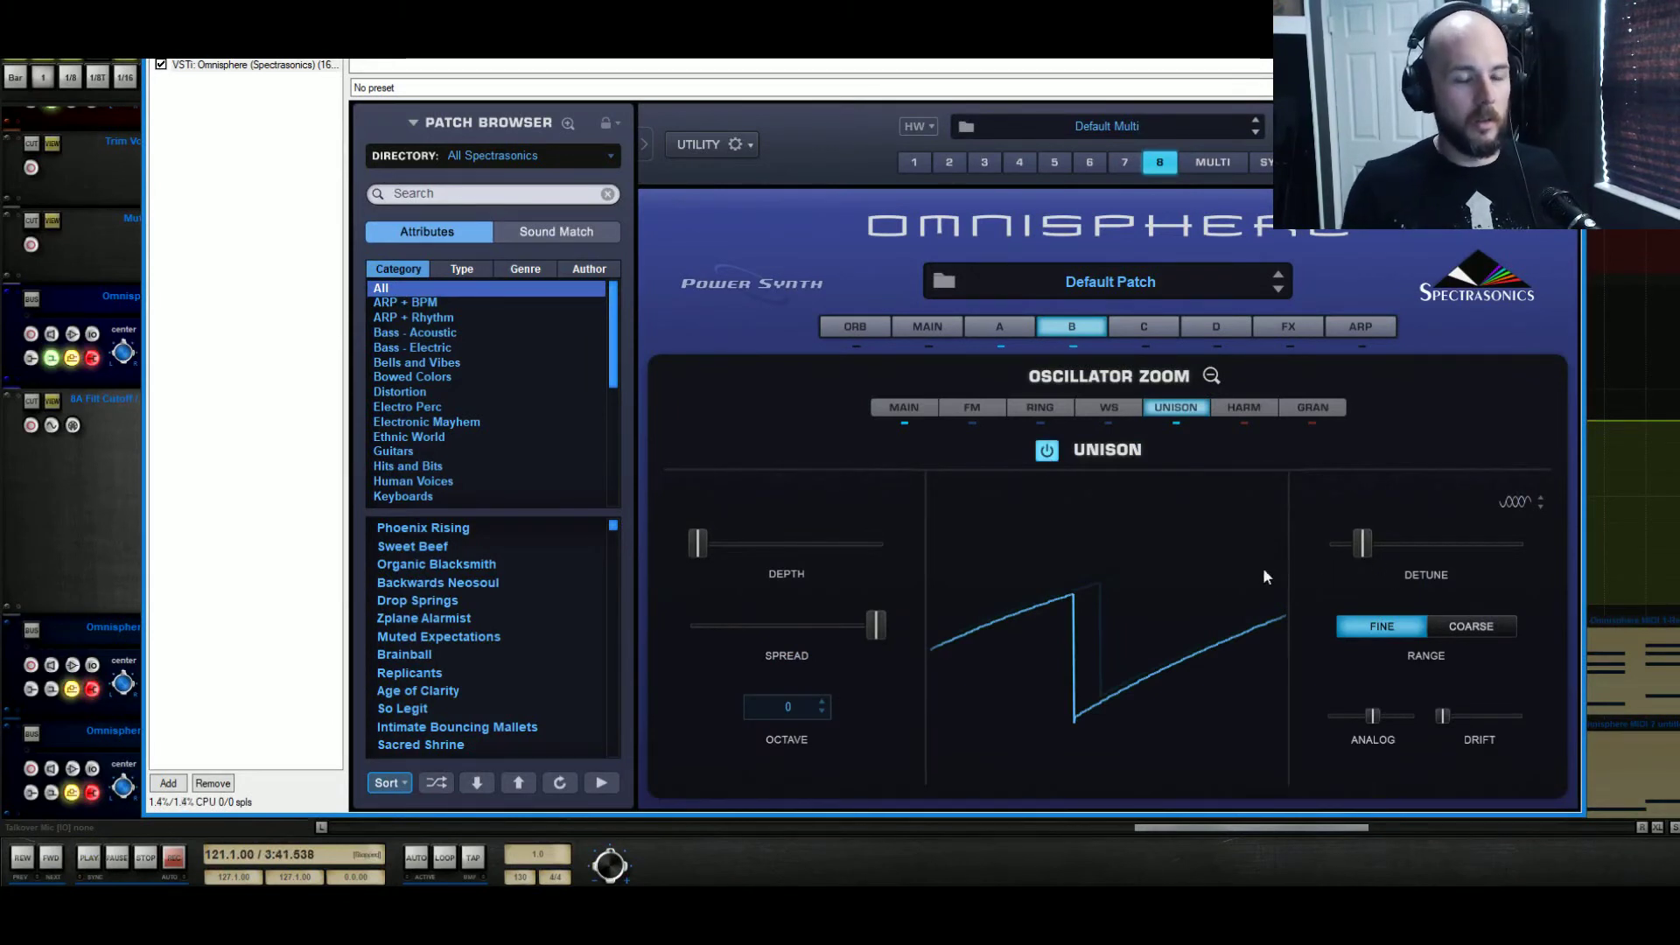
{"action": "left_click", "coordinate": [88, 858]}
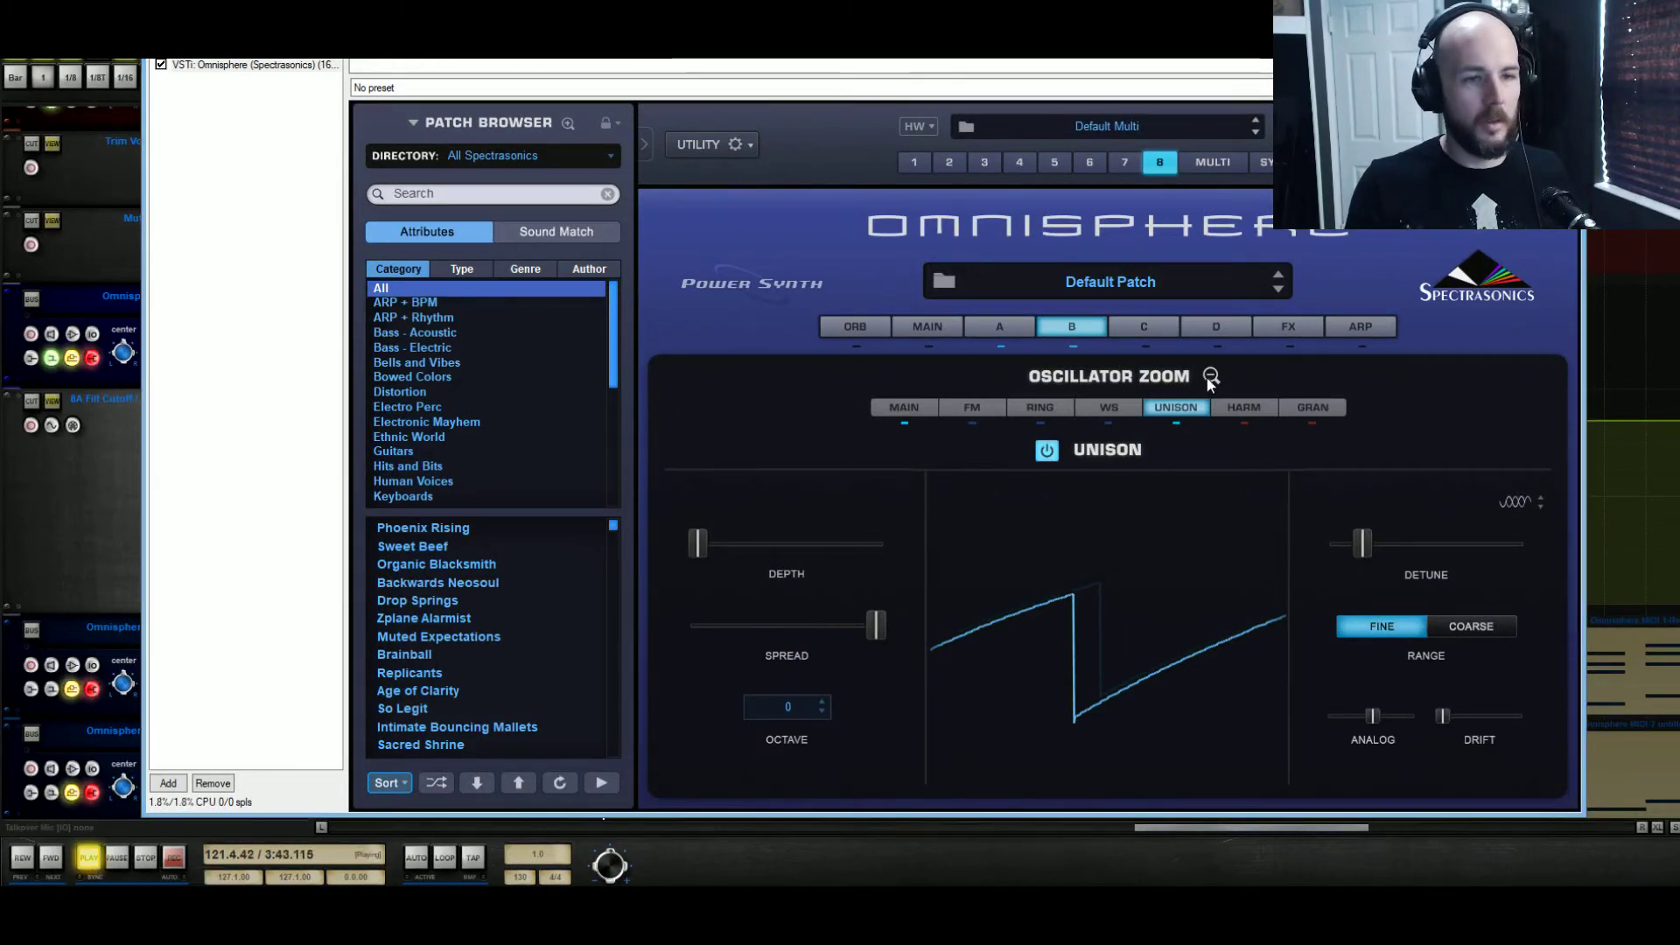
{"action": "left_click_drag", "start_coordinate": [697, 544], "coordinate": [1295, 585]}
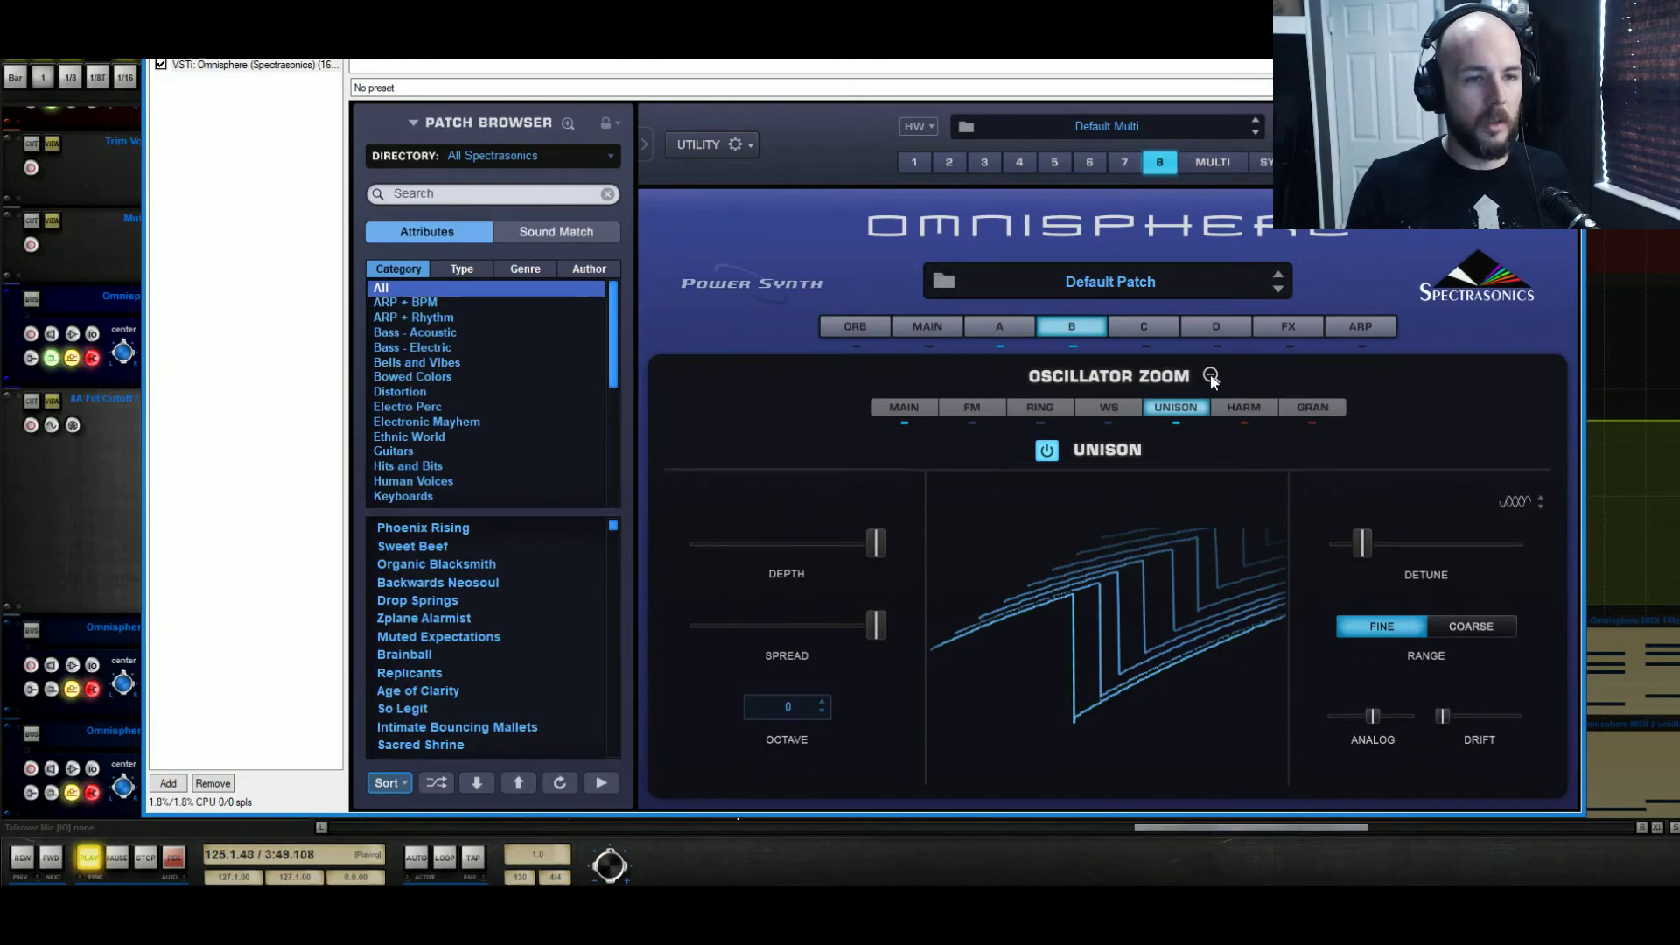
{"action": "left_click_drag", "start_coordinate": [1364, 544], "coordinate": [1373, 547]}
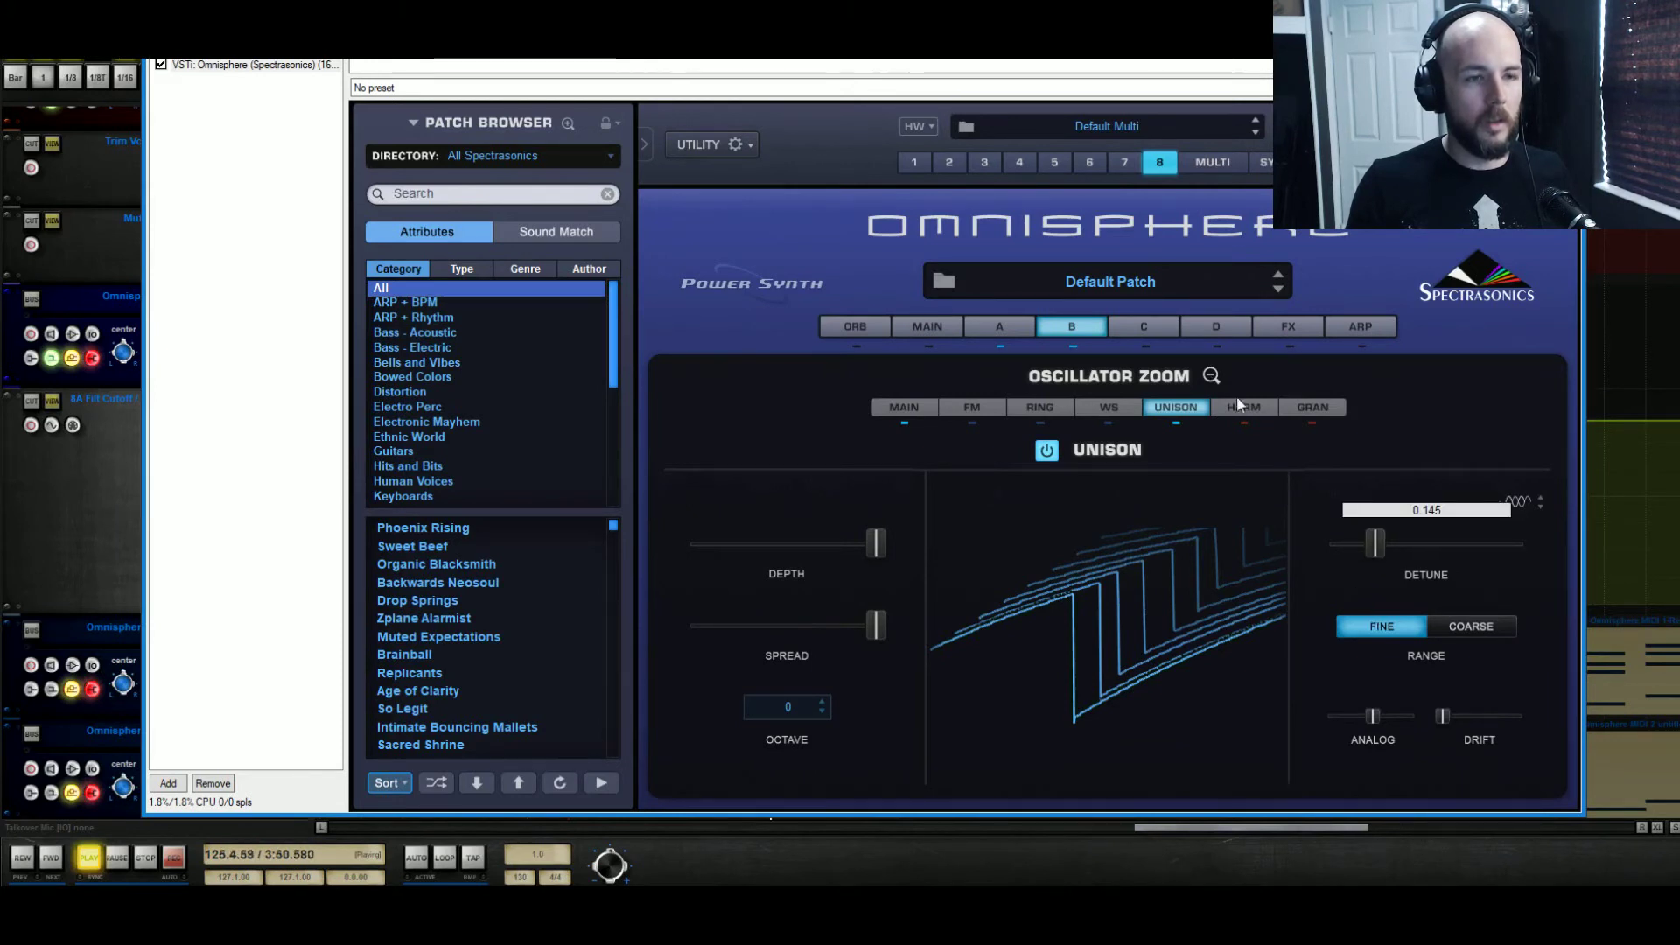
{"action": "left_click", "coordinate": [1212, 376]}
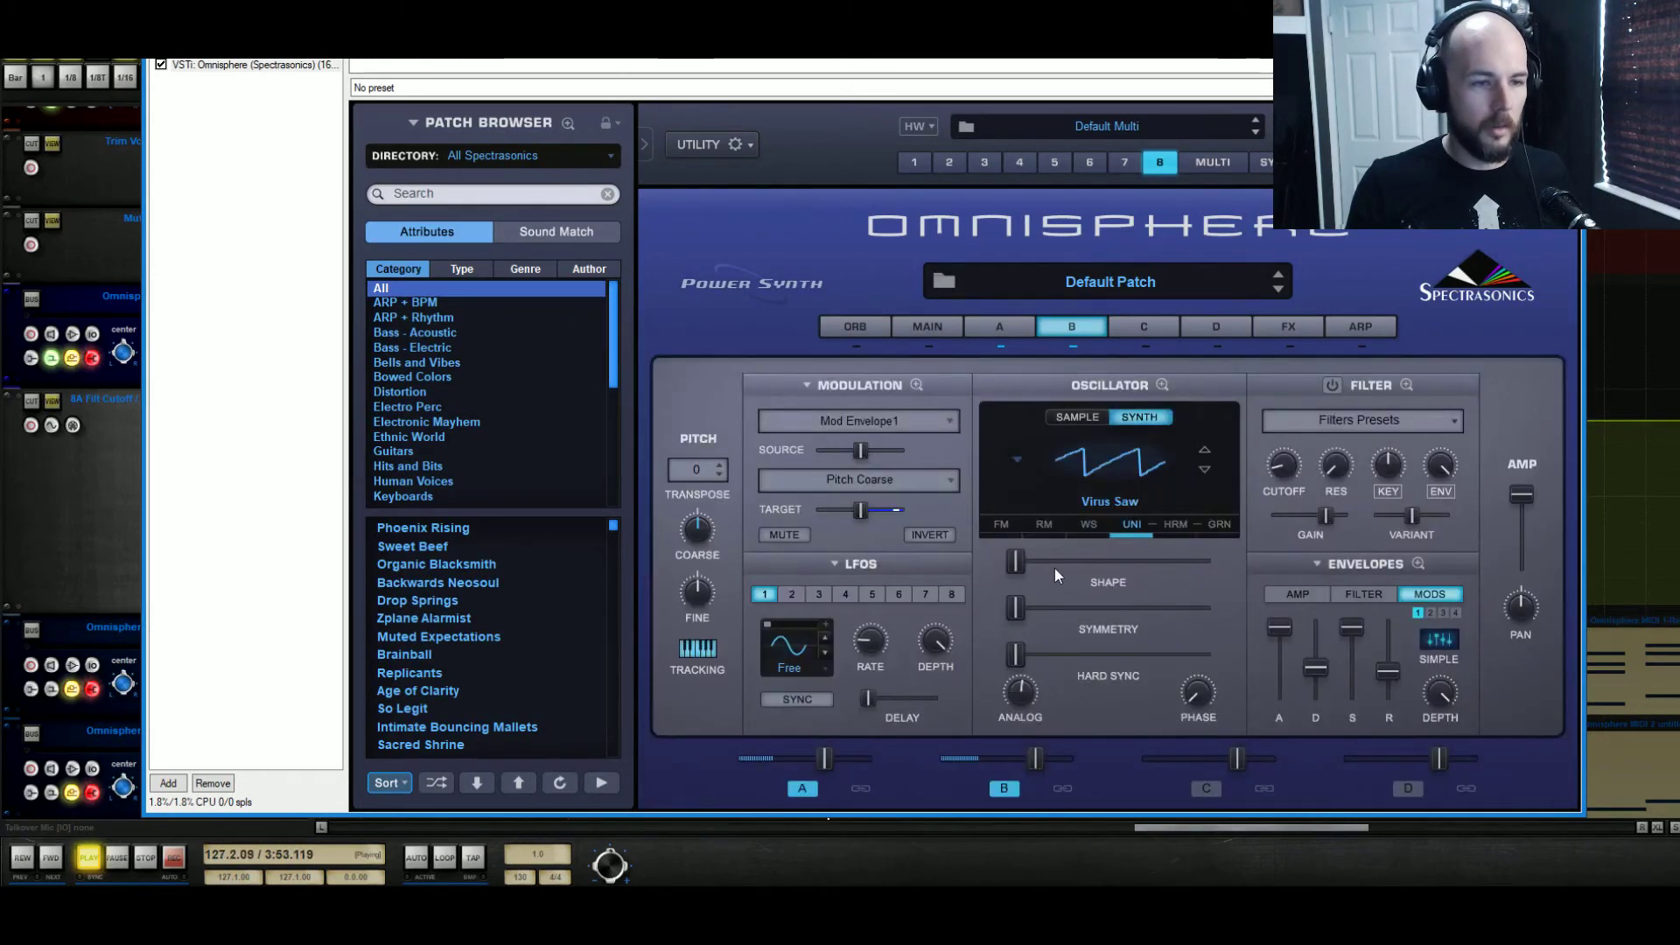
Enable the Waveshaper on Layer B with a Shaper frequency of about 0.311 and replay the riser from bar 121
{"action": "left_click", "coordinate": [1089, 523]}
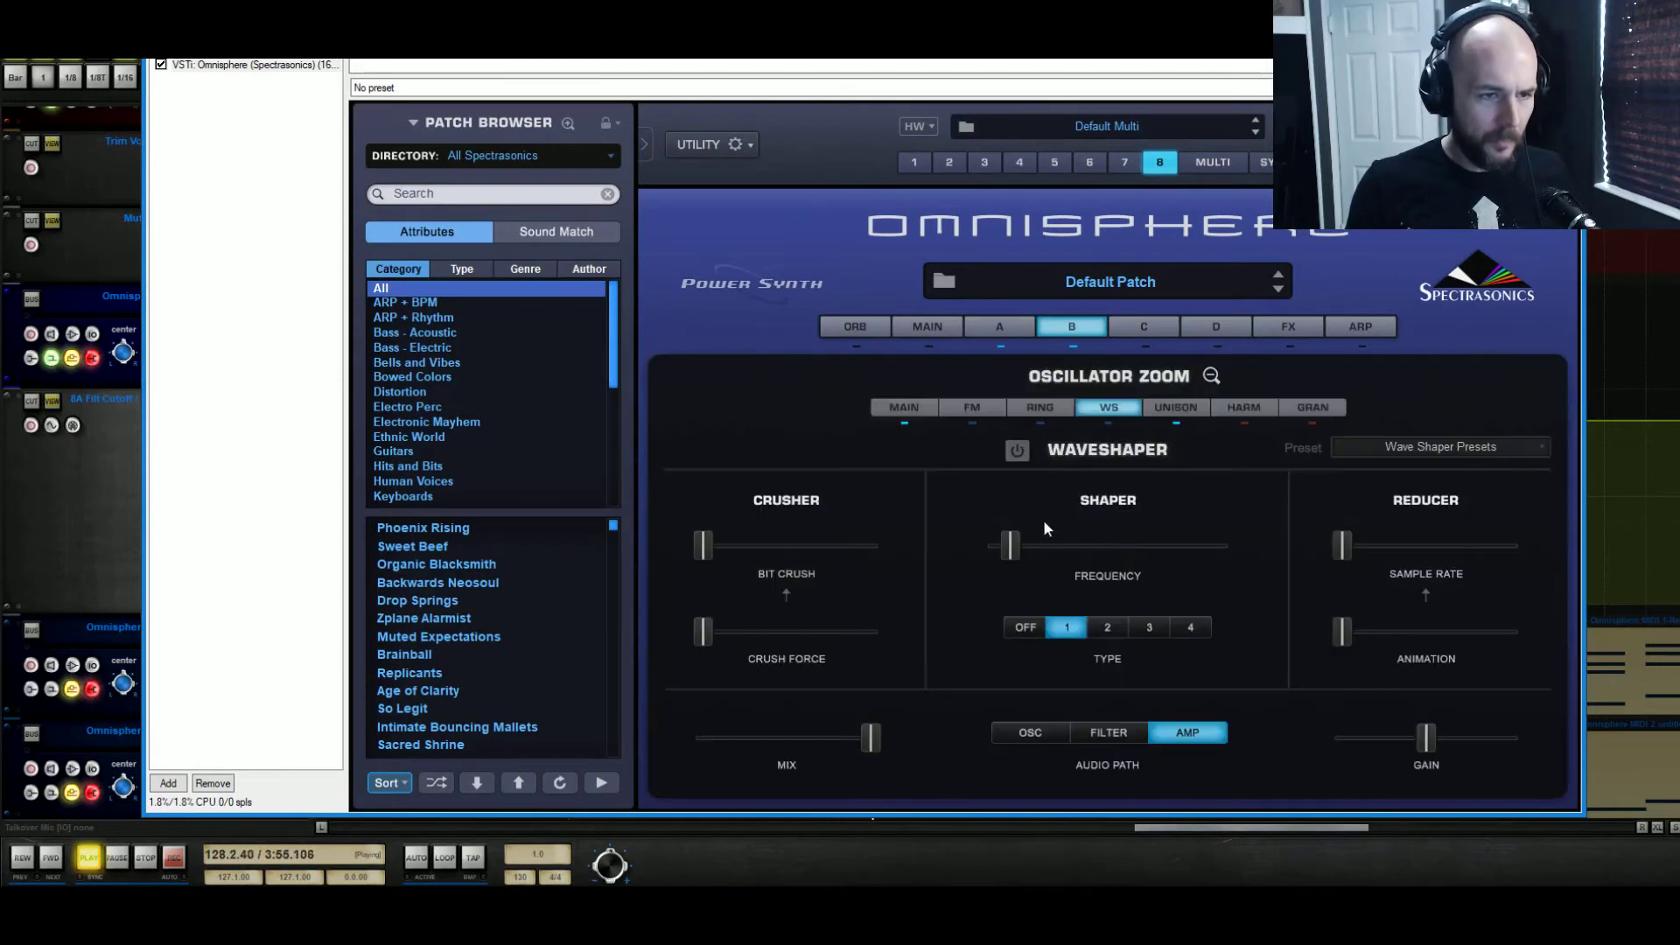
{"action": "left_click_drag", "start_coordinate": [1015, 541], "coordinate": [1075, 544]}
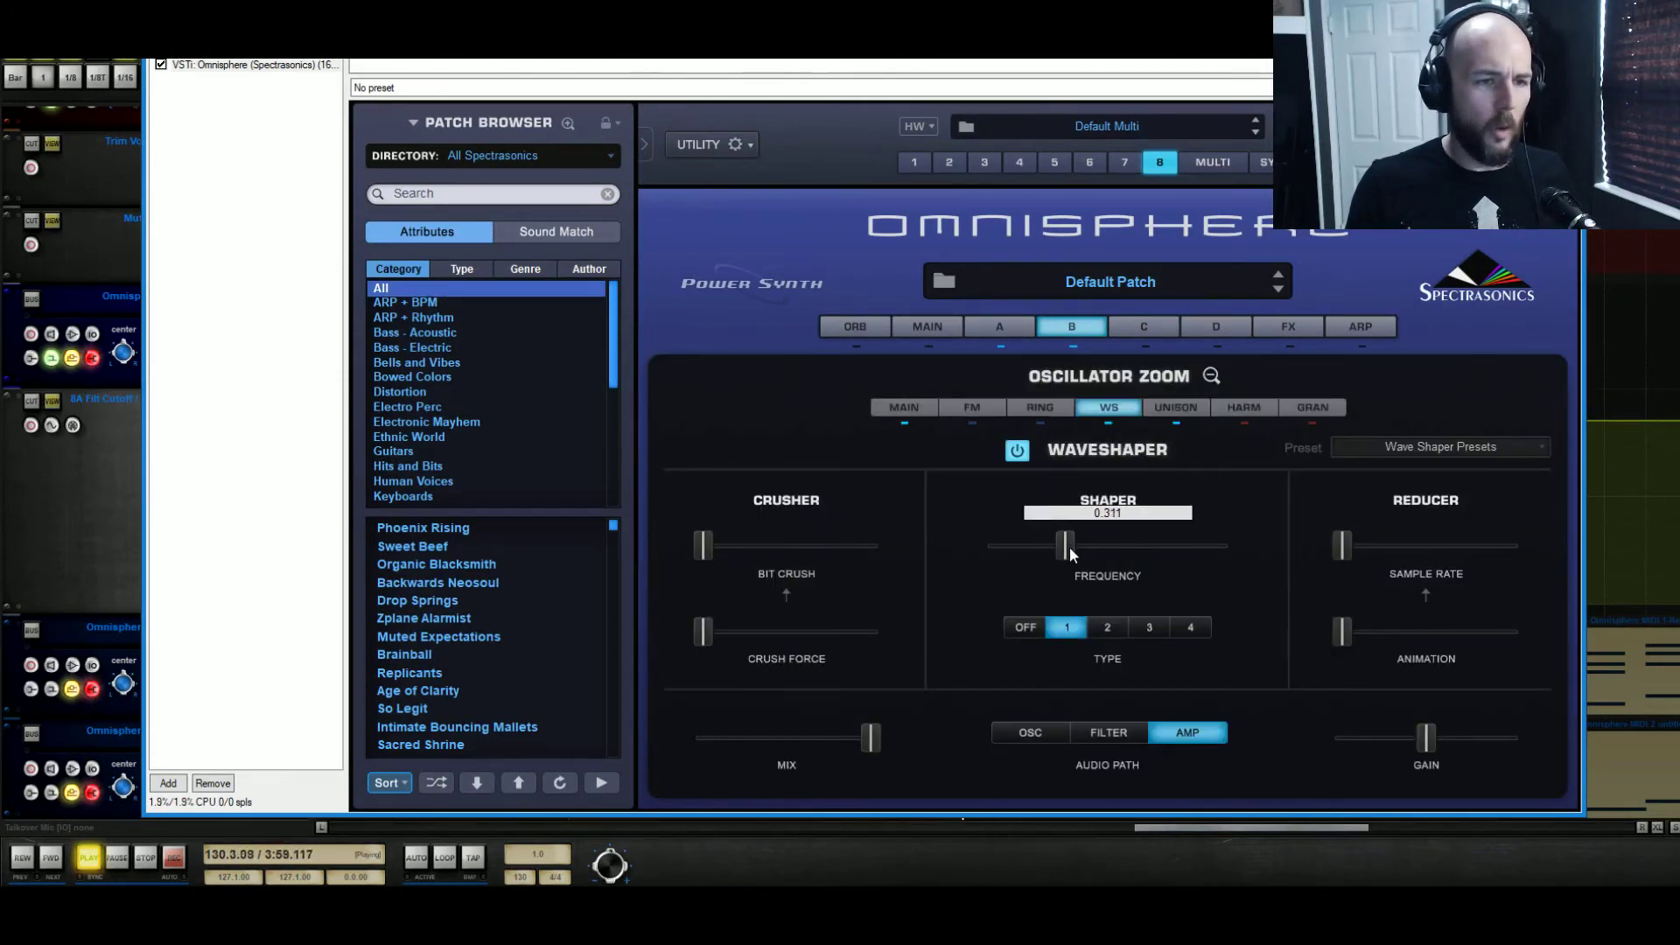
{"action": "left_click", "coordinate": [1212, 376]}
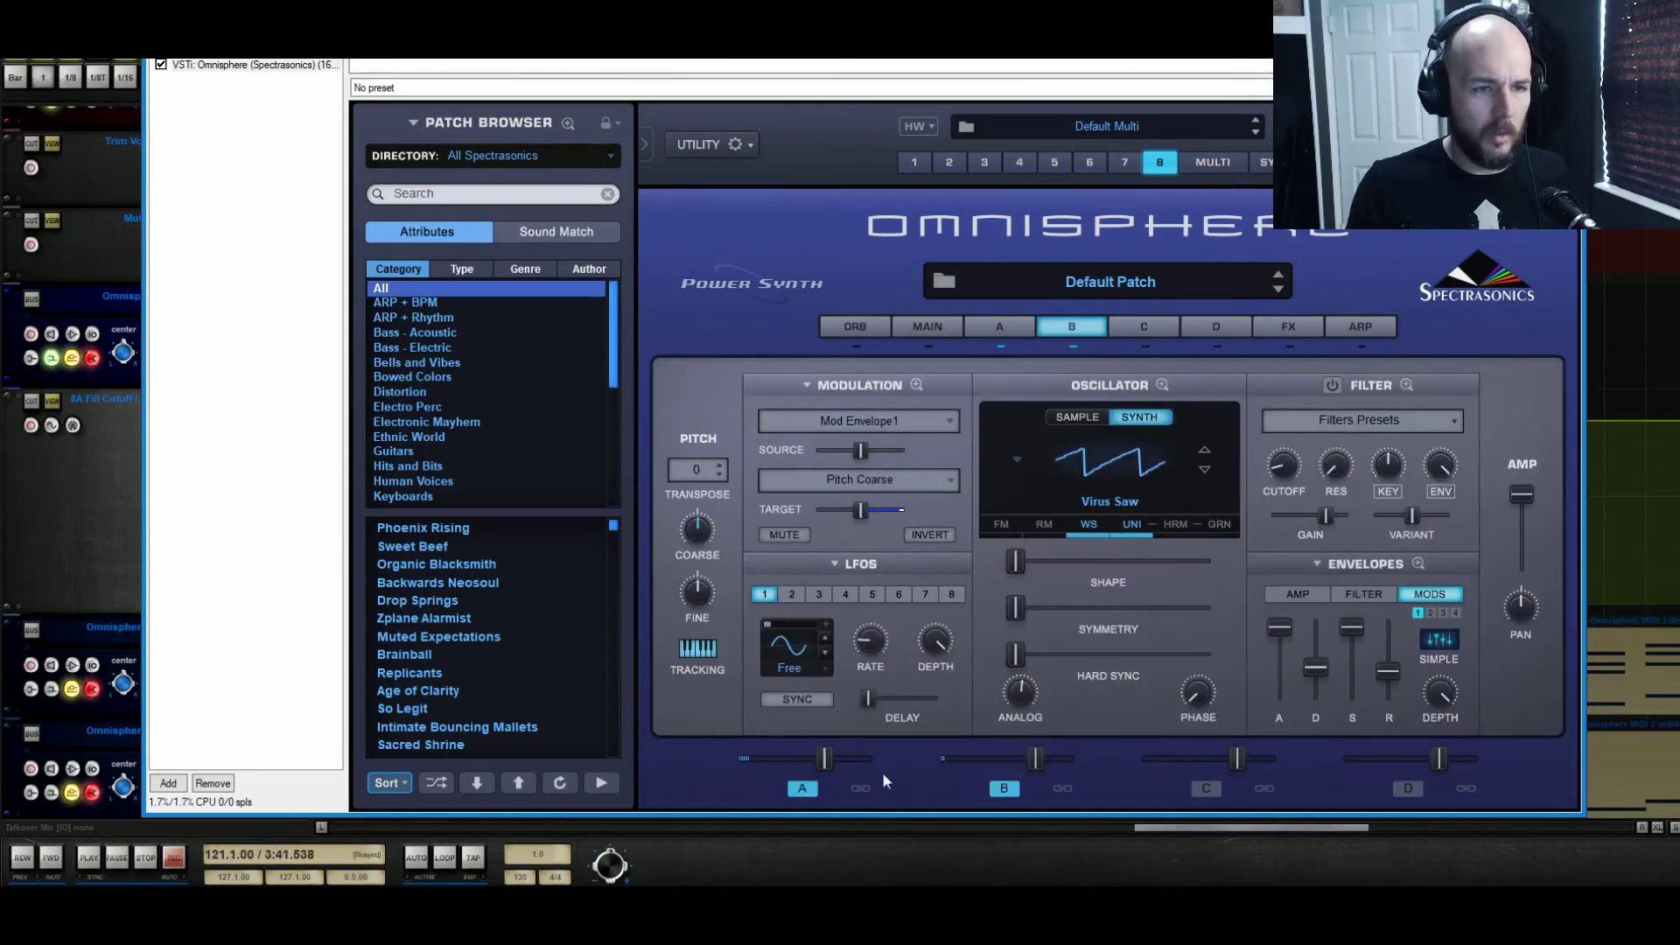
{"action": "left_click", "coordinate": [91, 859]}
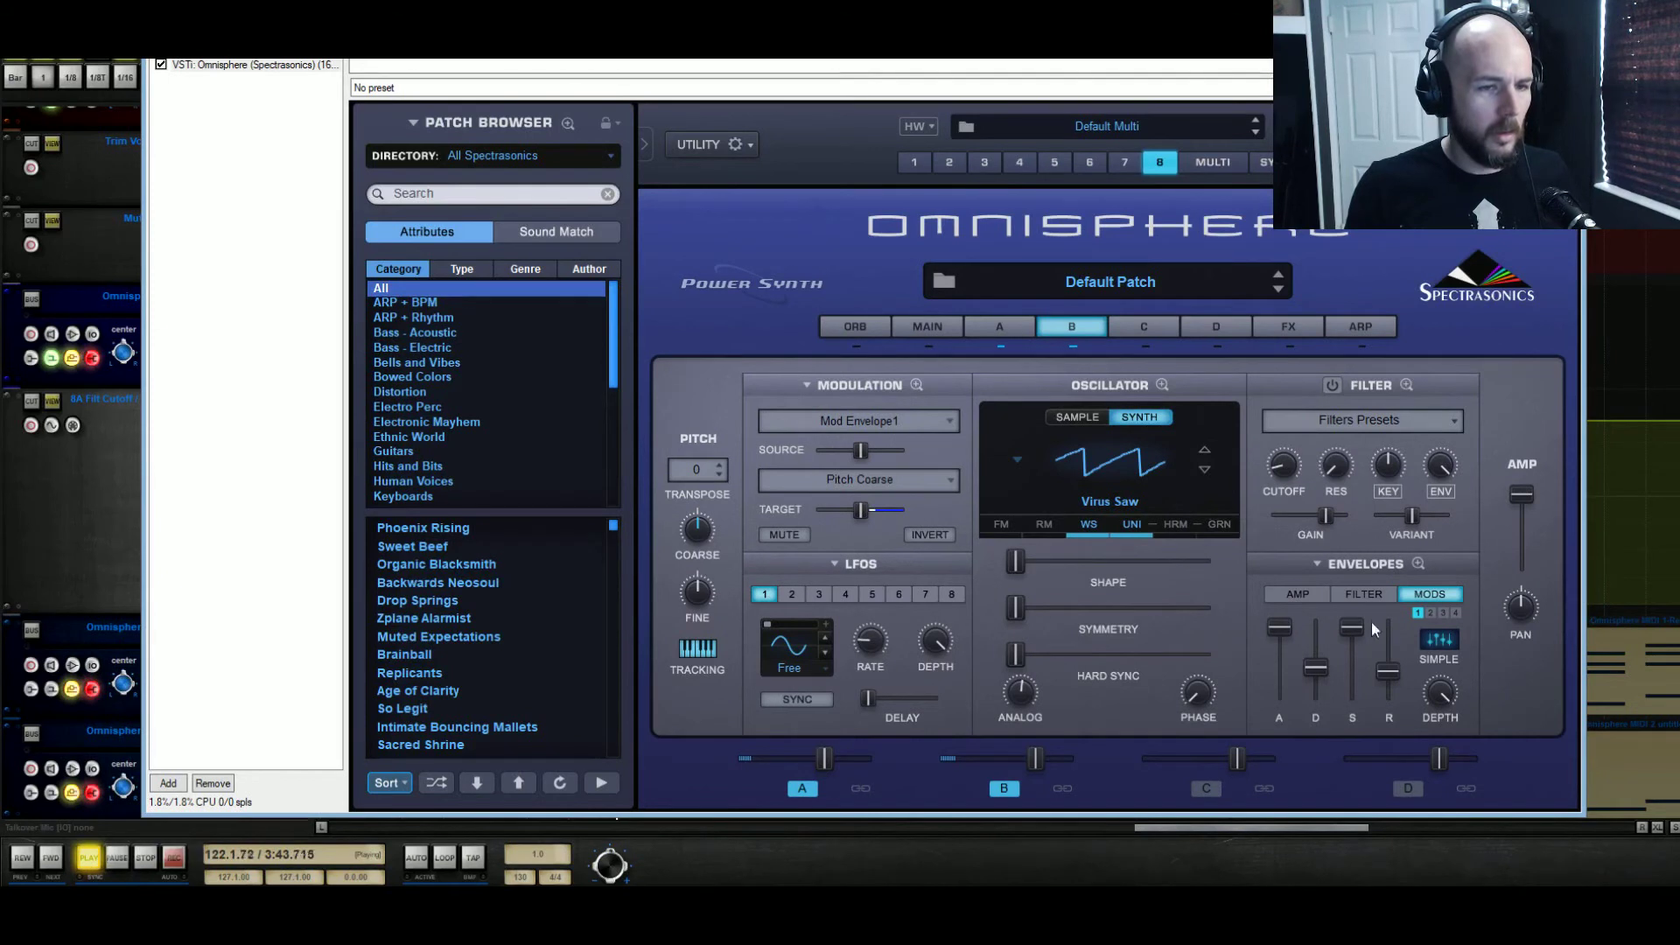
Link Layers A and B, slightly lengthen the amp envelope's release and raise its attack for a slow fade-in
{"action": "left_click", "coordinate": [1306, 597]}
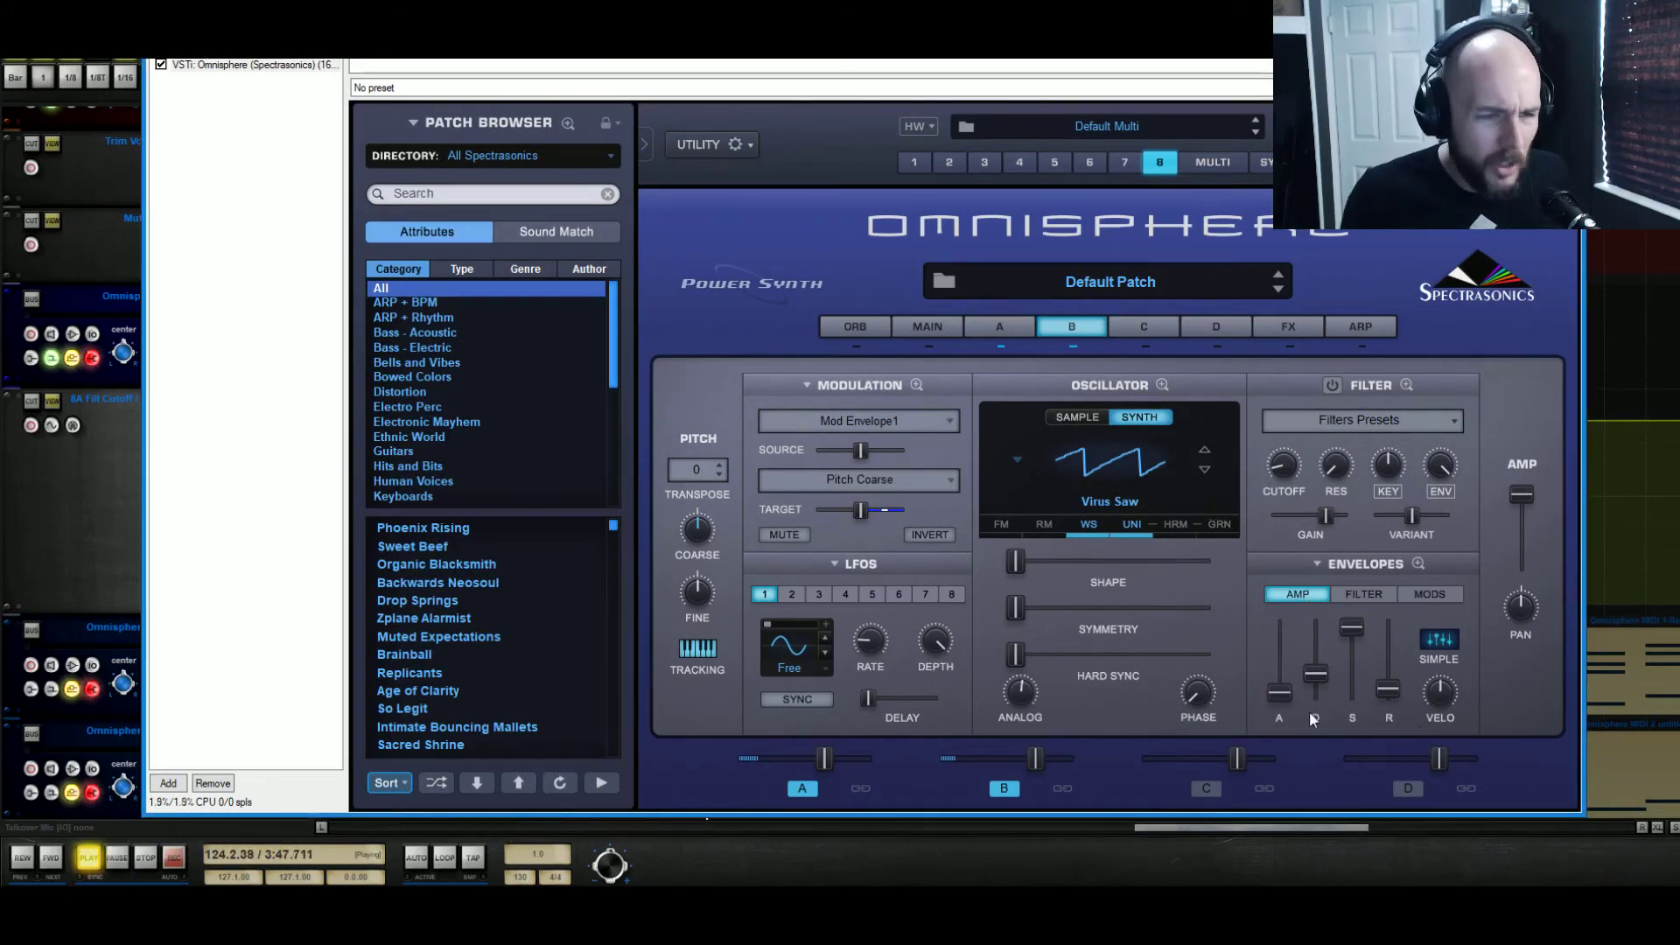
{"action": "left_click", "coordinate": [860, 788]}
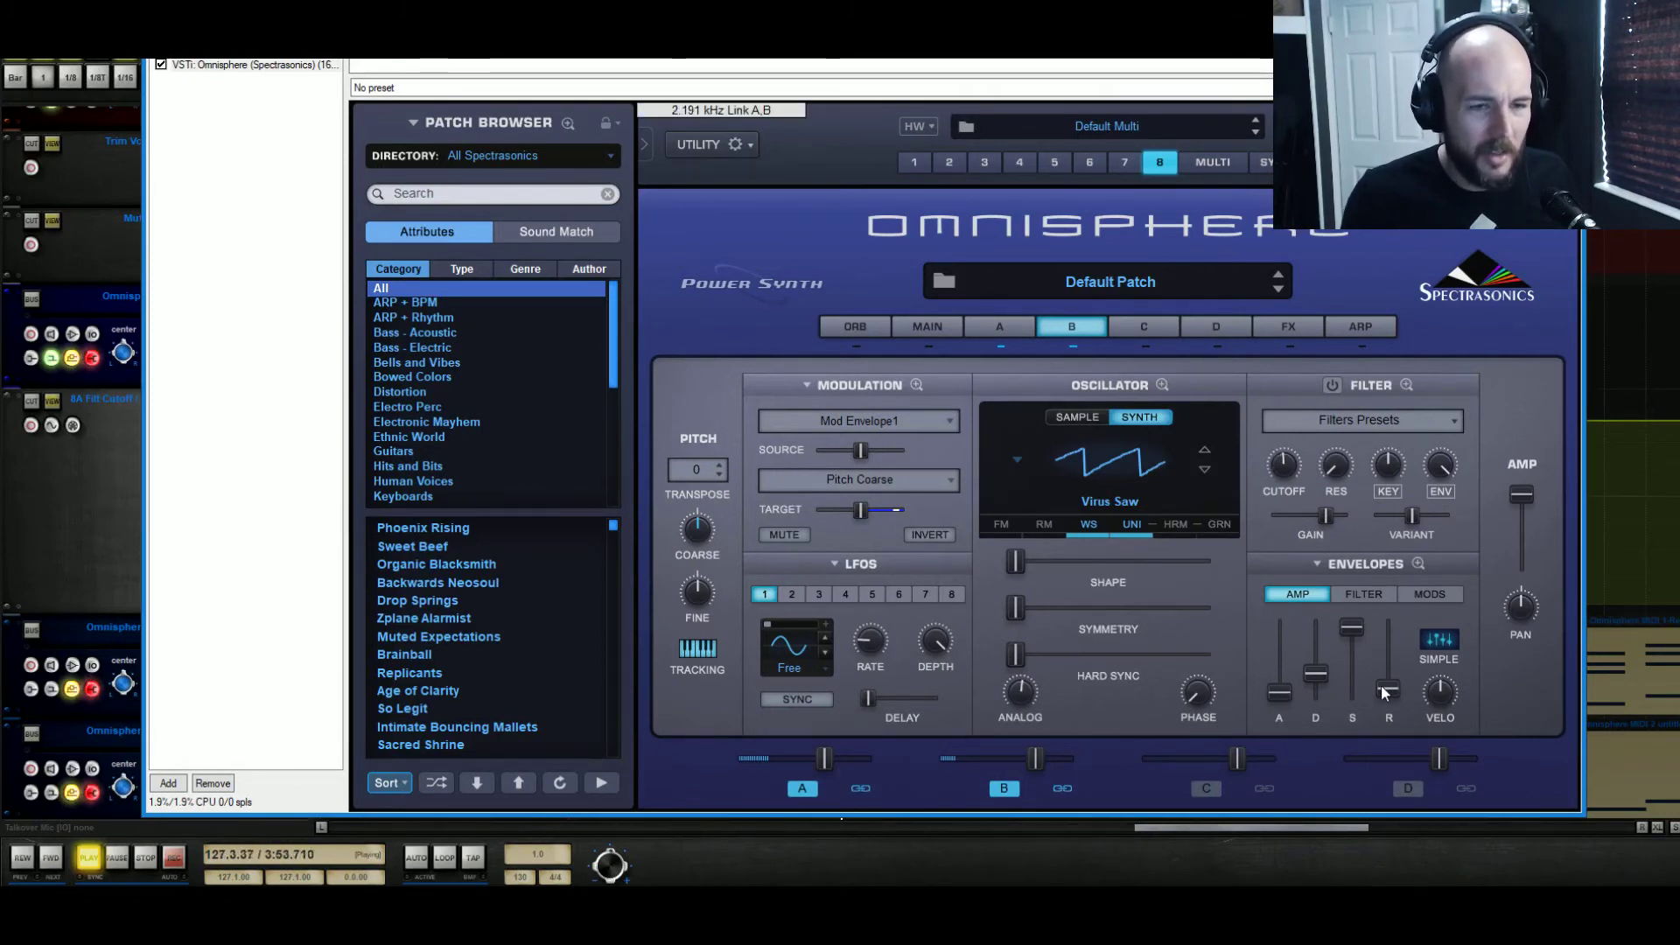
{"action": "left_click_drag", "start_coordinate": [1381, 684], "coordinate": [1394, 675]}
{"action": "left_click_drag", "start_coordinate": [1279, 693], "coordinate": [1299, 658]}
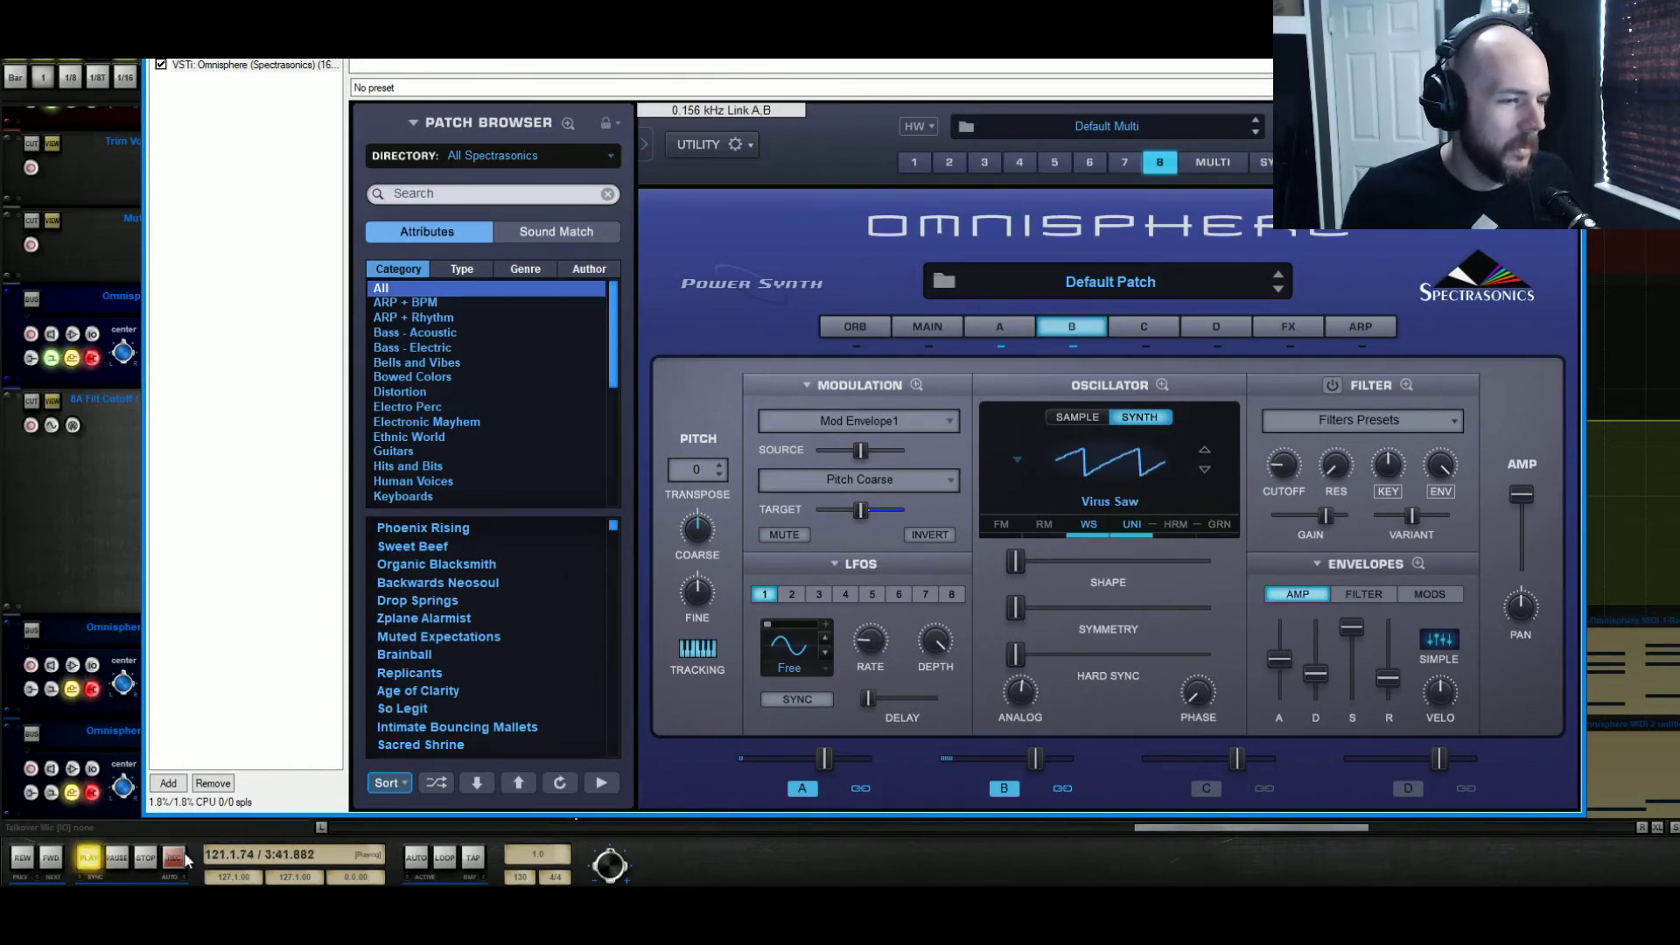
Refine the linked amp envelope's attack around 8.75 sec, comparing it with the minimum attack while replaying from bar 121
{"action": "key", "text": "space"}
{"action": "left_click_drag", "start_coordinate": [1265, 653], "coordinate": [1283, 648]}
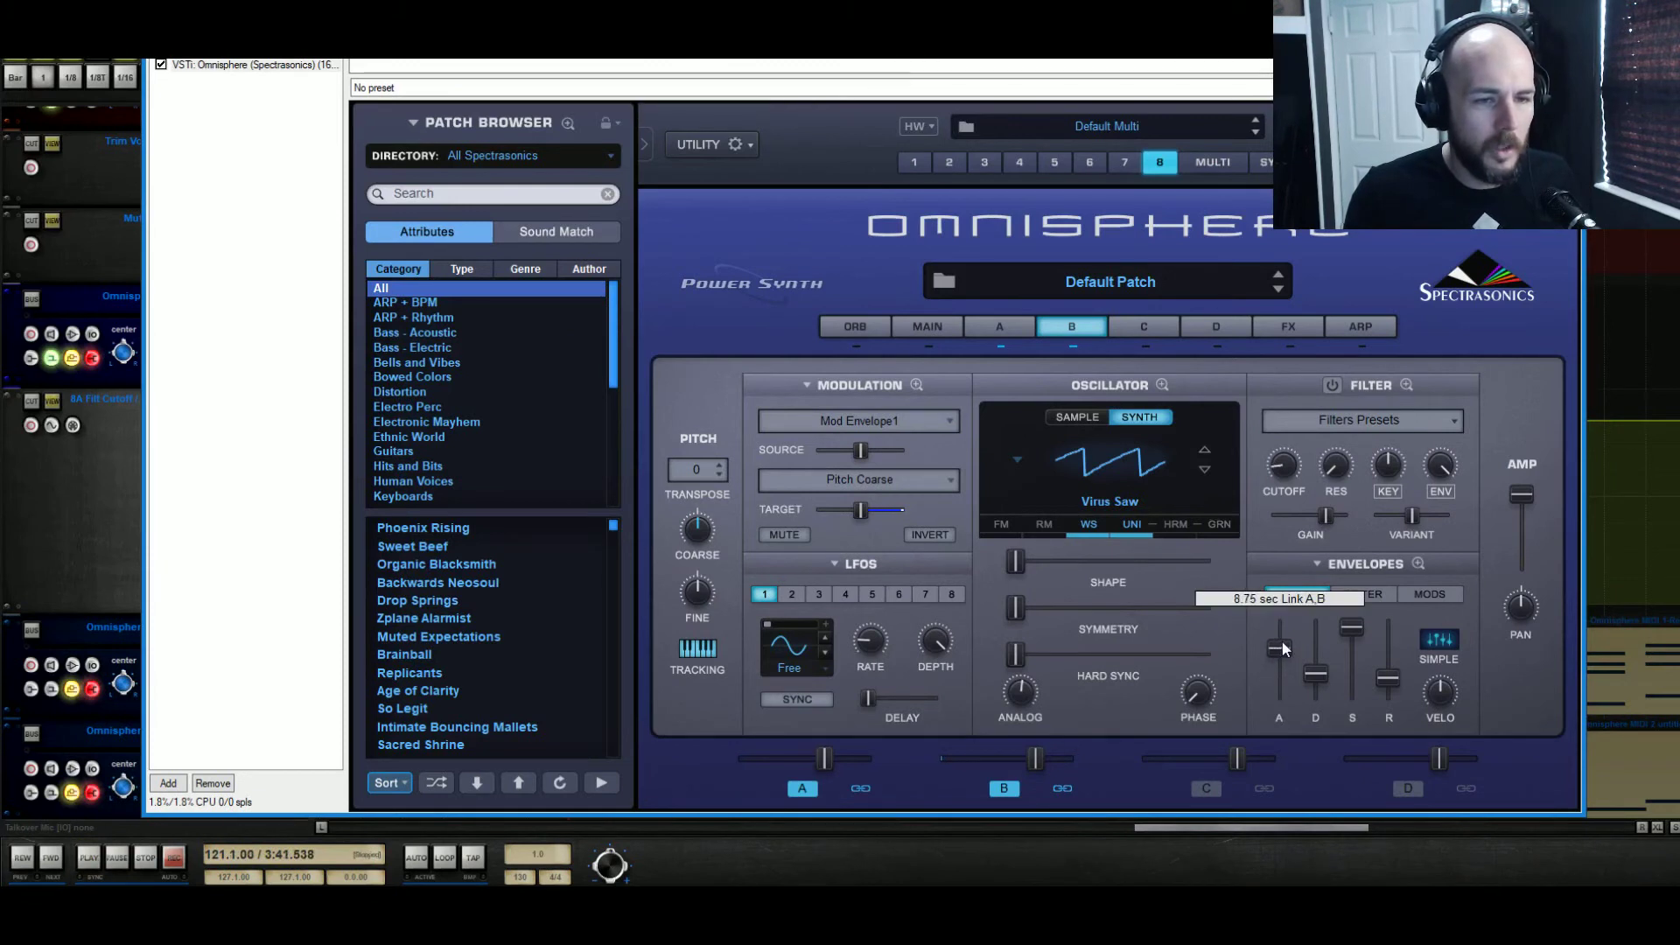
{"action": "key", "text": "space"}
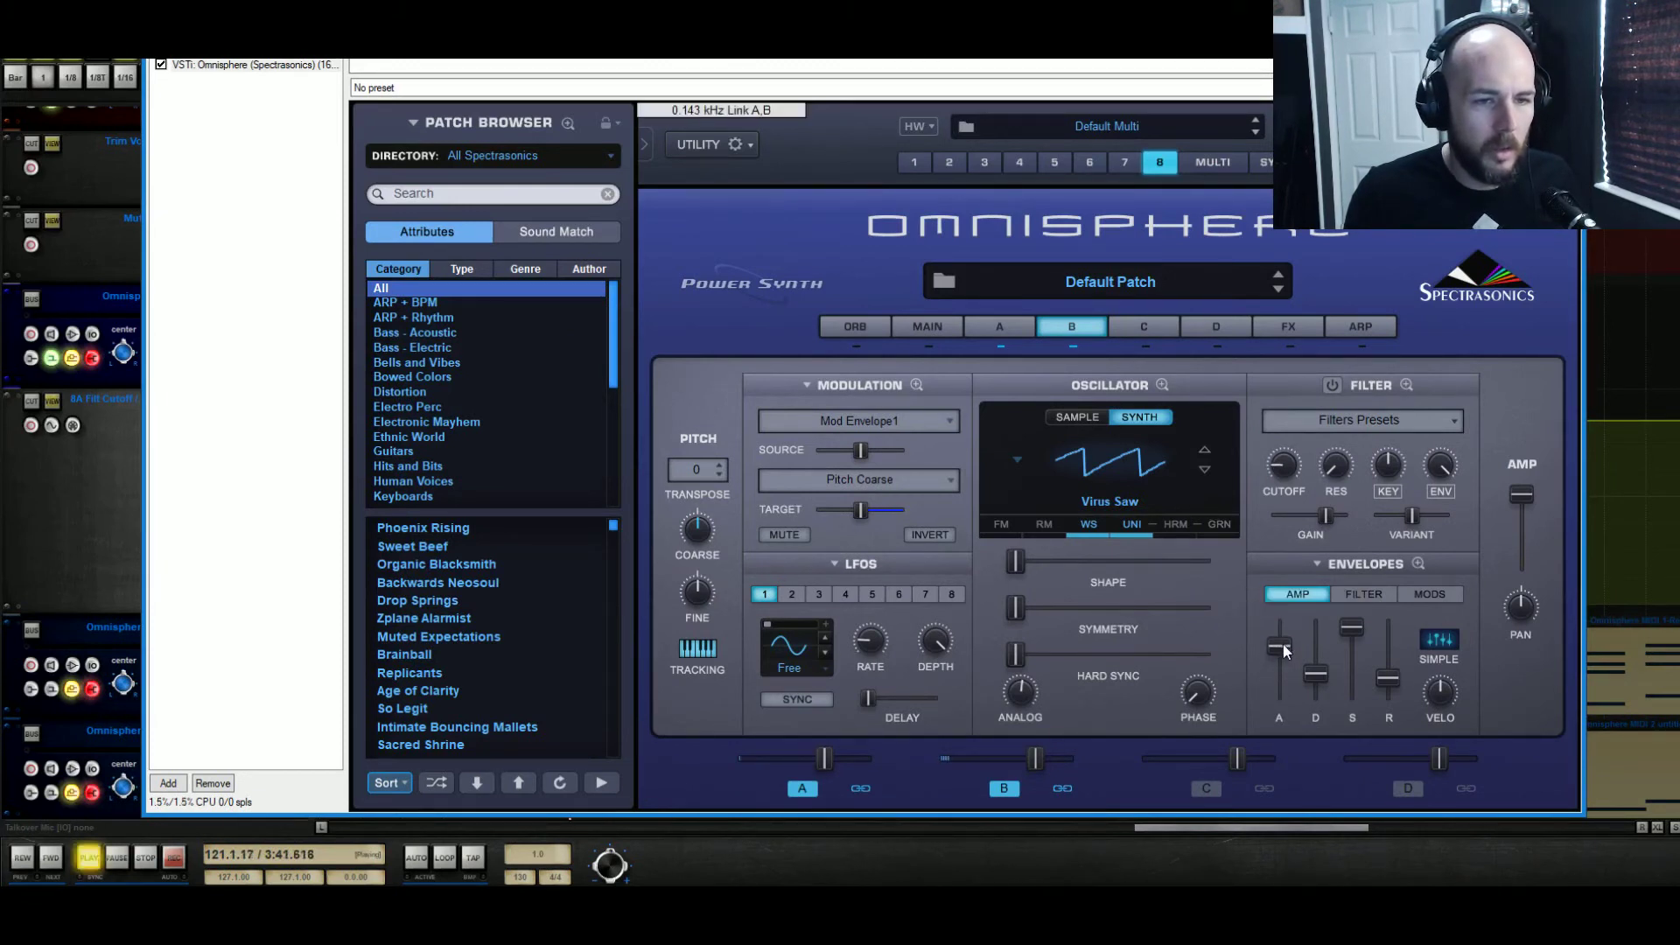
{"action": "left_click_drag", "start_coordinate": [1283, 644], "coordinate": [1272, 848]}
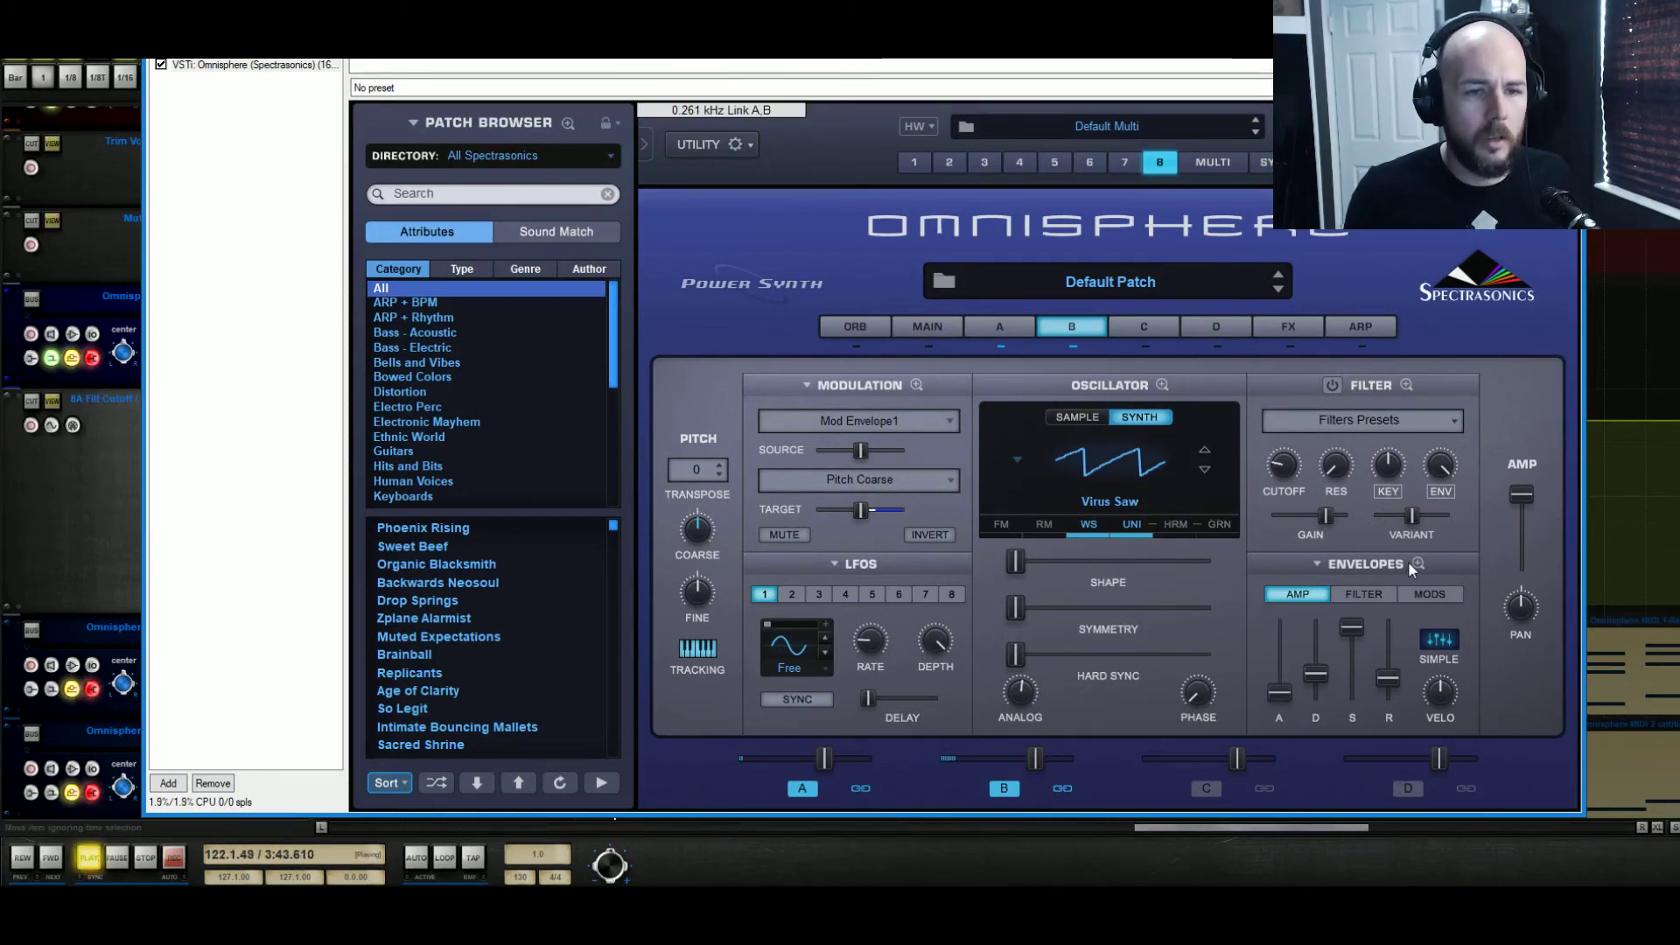
{"action": "left_click_drag", "start_coordinate": [1280, 693], "coordinate": [1290, 663]}
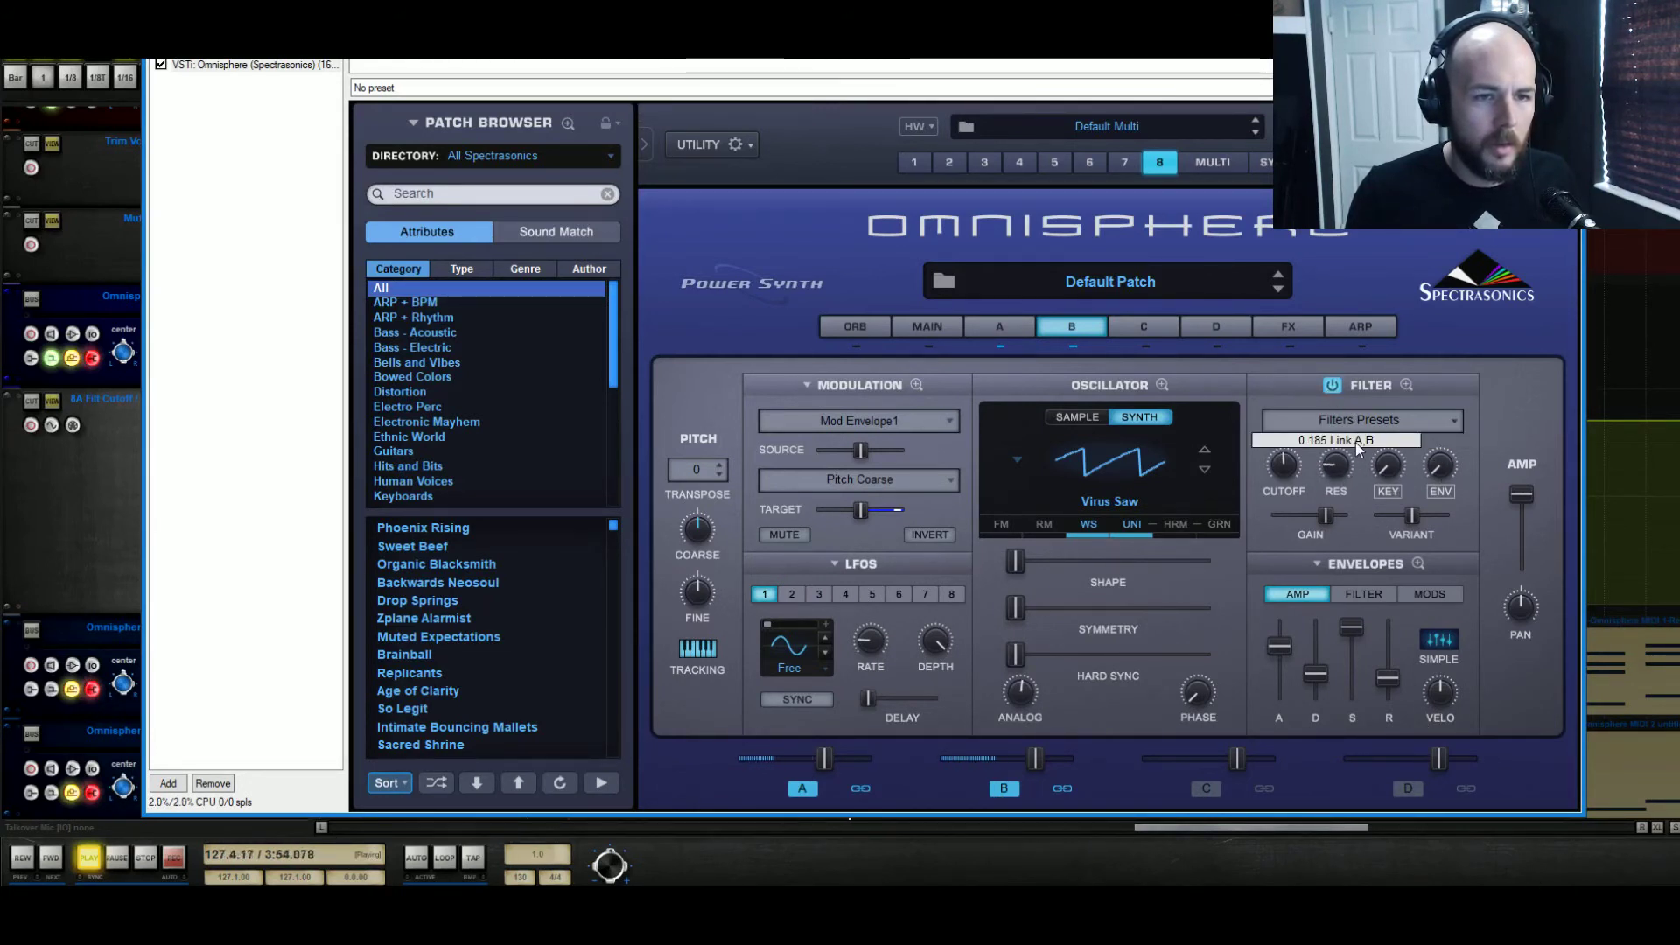
Fine-tune the filter resonance of the linked layers from 0.185 and compare the settings of Layers A and B
{"action": "left_click_drag", "start_coordinate": [1353, 448], "coordinate": [1350, 457]}
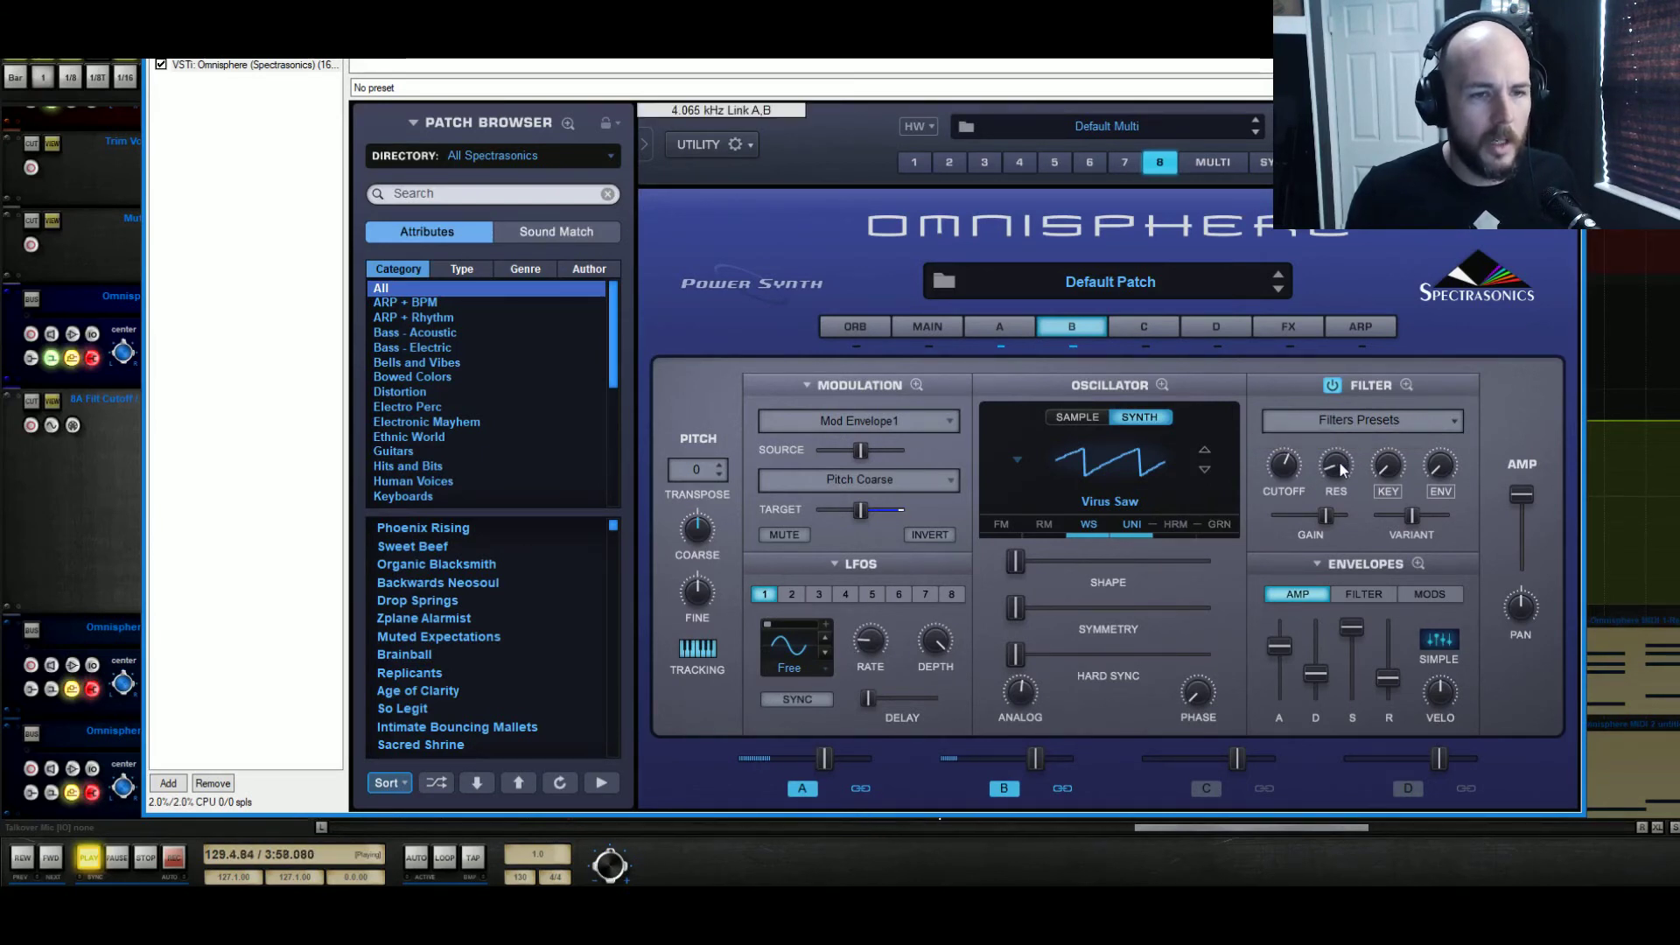
{"action": "left_click", "coordinate": [1017, 332]}
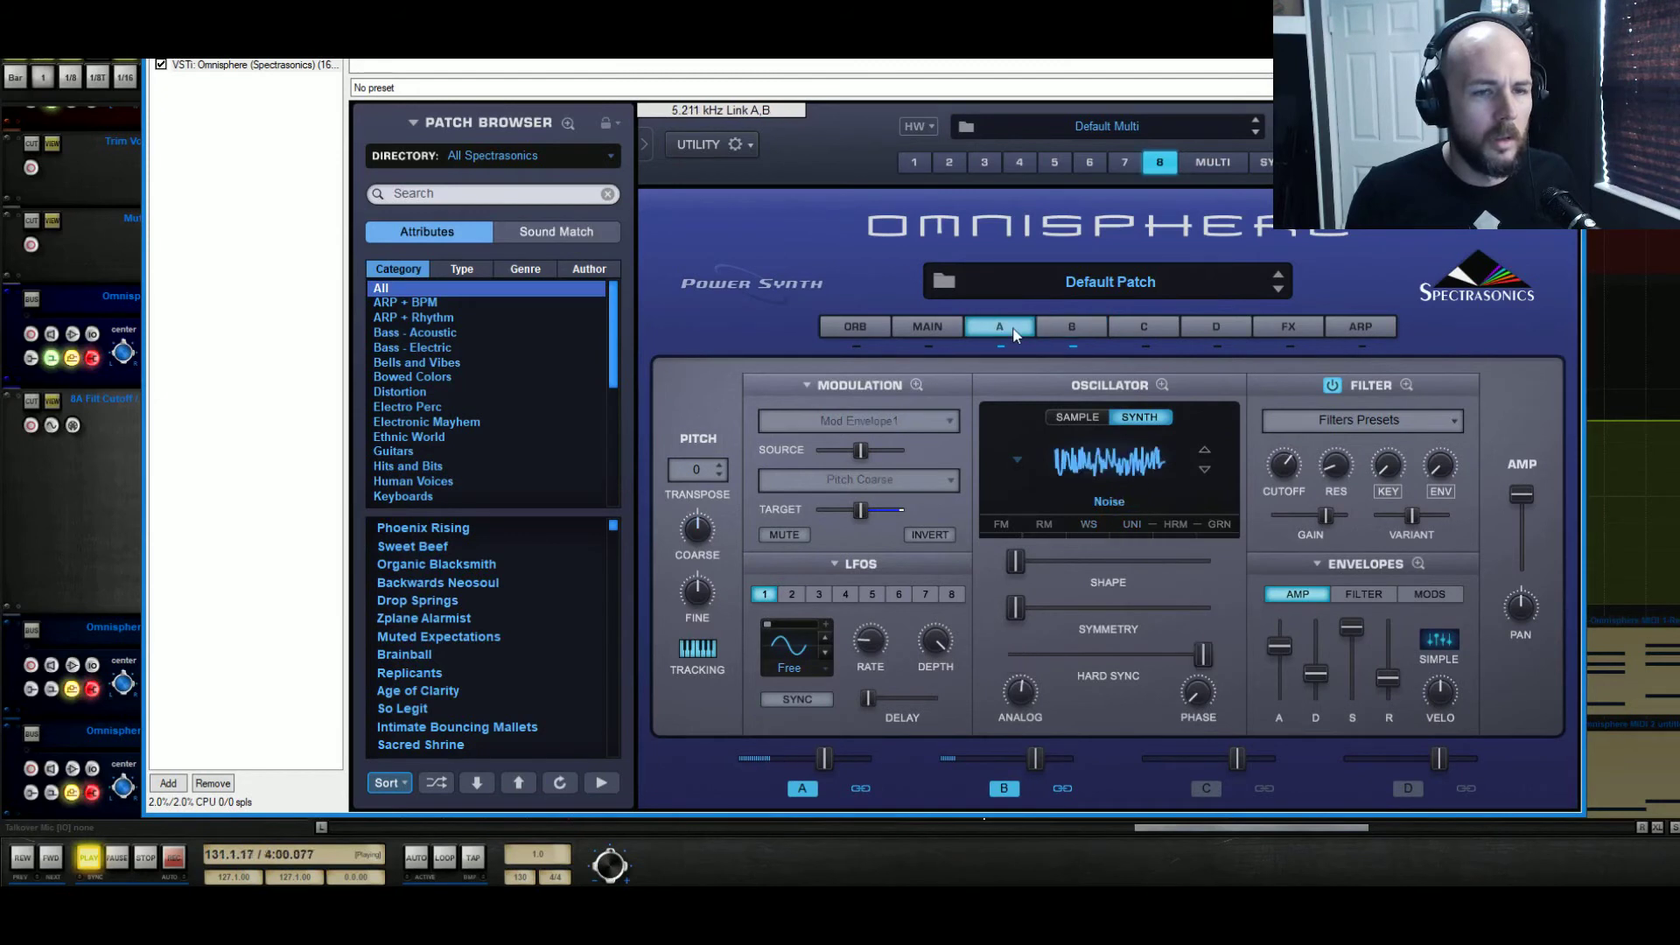
{"action": "left_click", "coordinate": [1051, 328]}
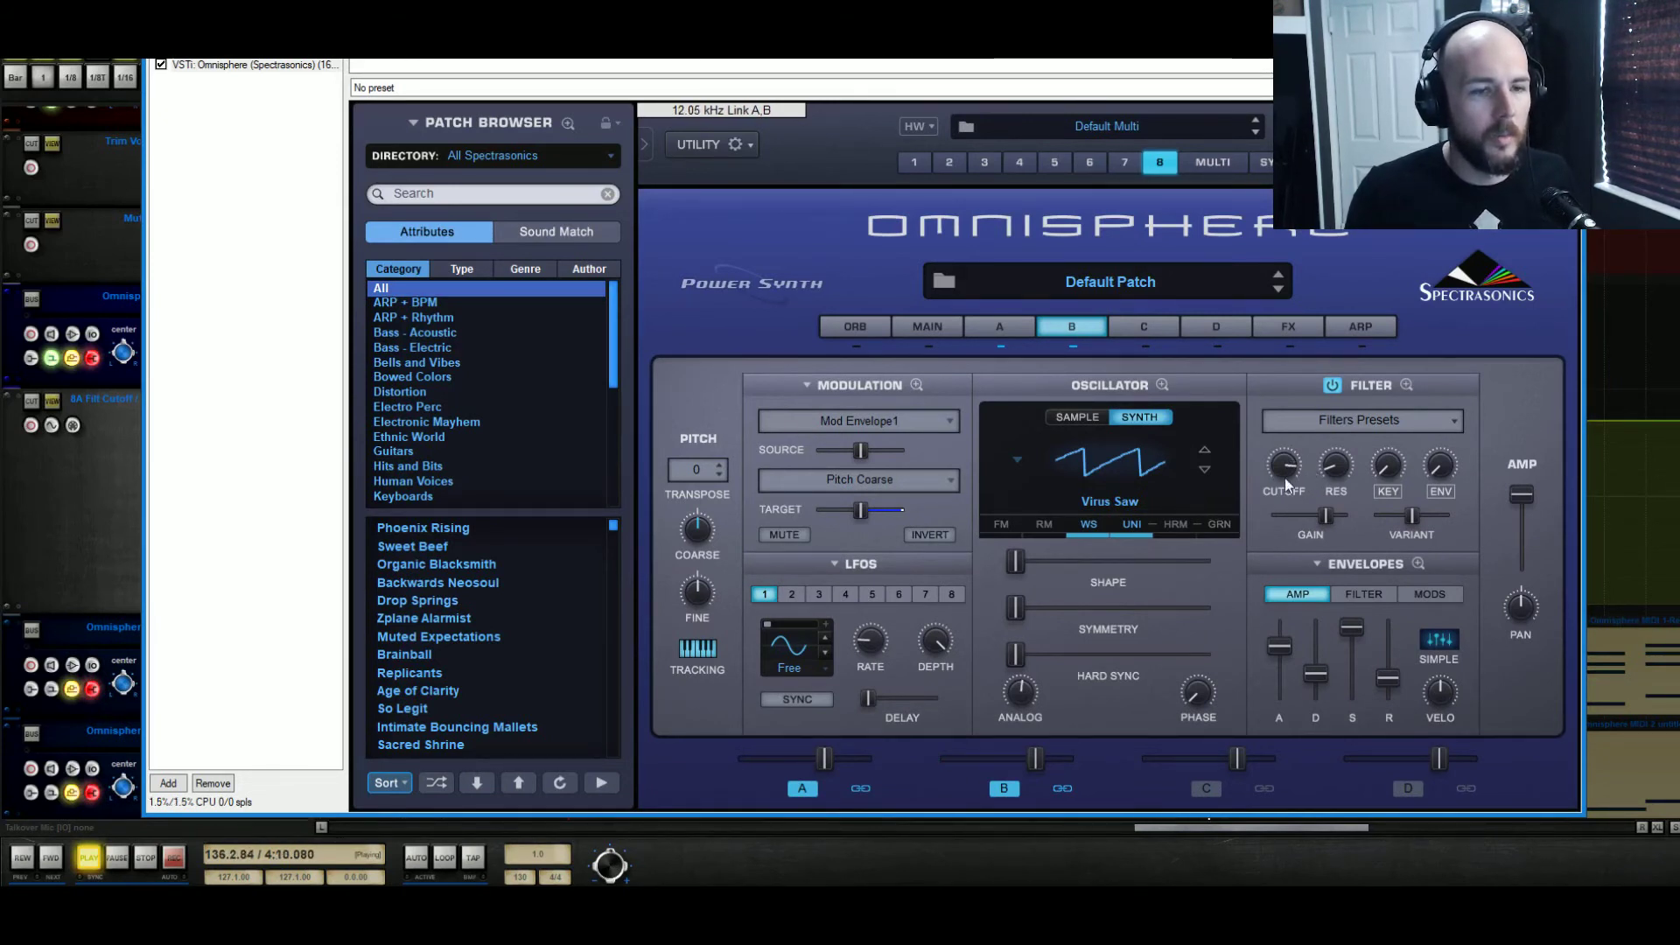
Set the linked layers' amp envelope release to 0.00 sec and replay the riser from bar 121
{"action": "left_click_drag", "start_coordinate": [1385, 680], "coordinate": [1391, 779]}
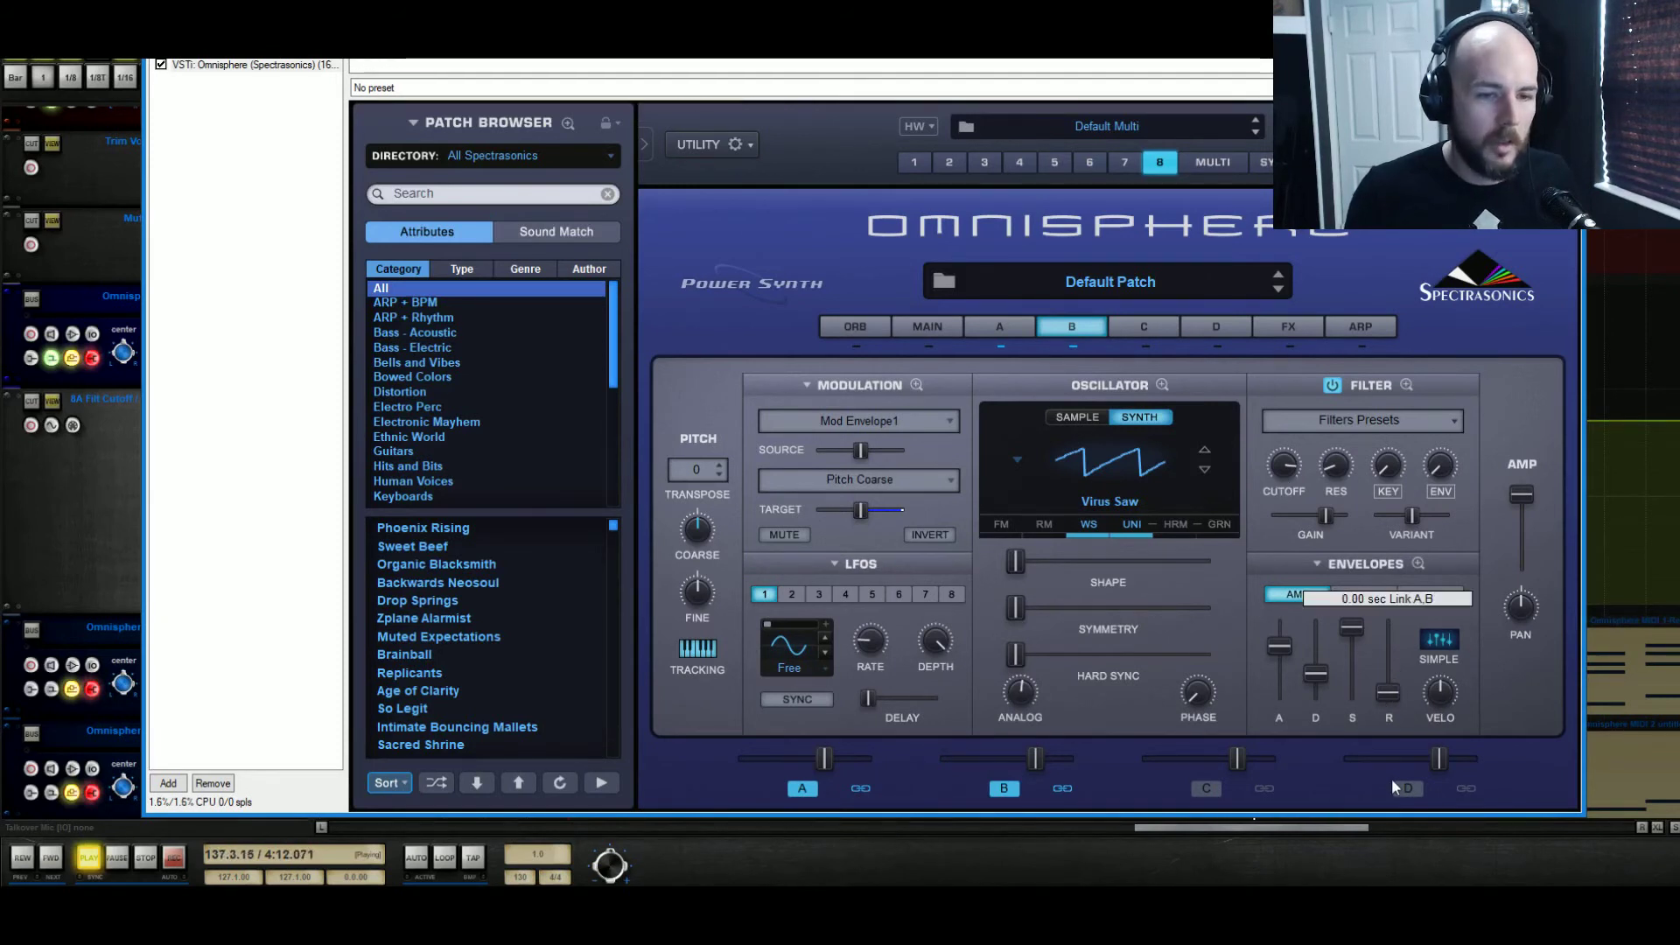
{"action": "left_click", "coordinate": [149, 864]}
{"action": "left_click", "coordinate": [97, 861]}
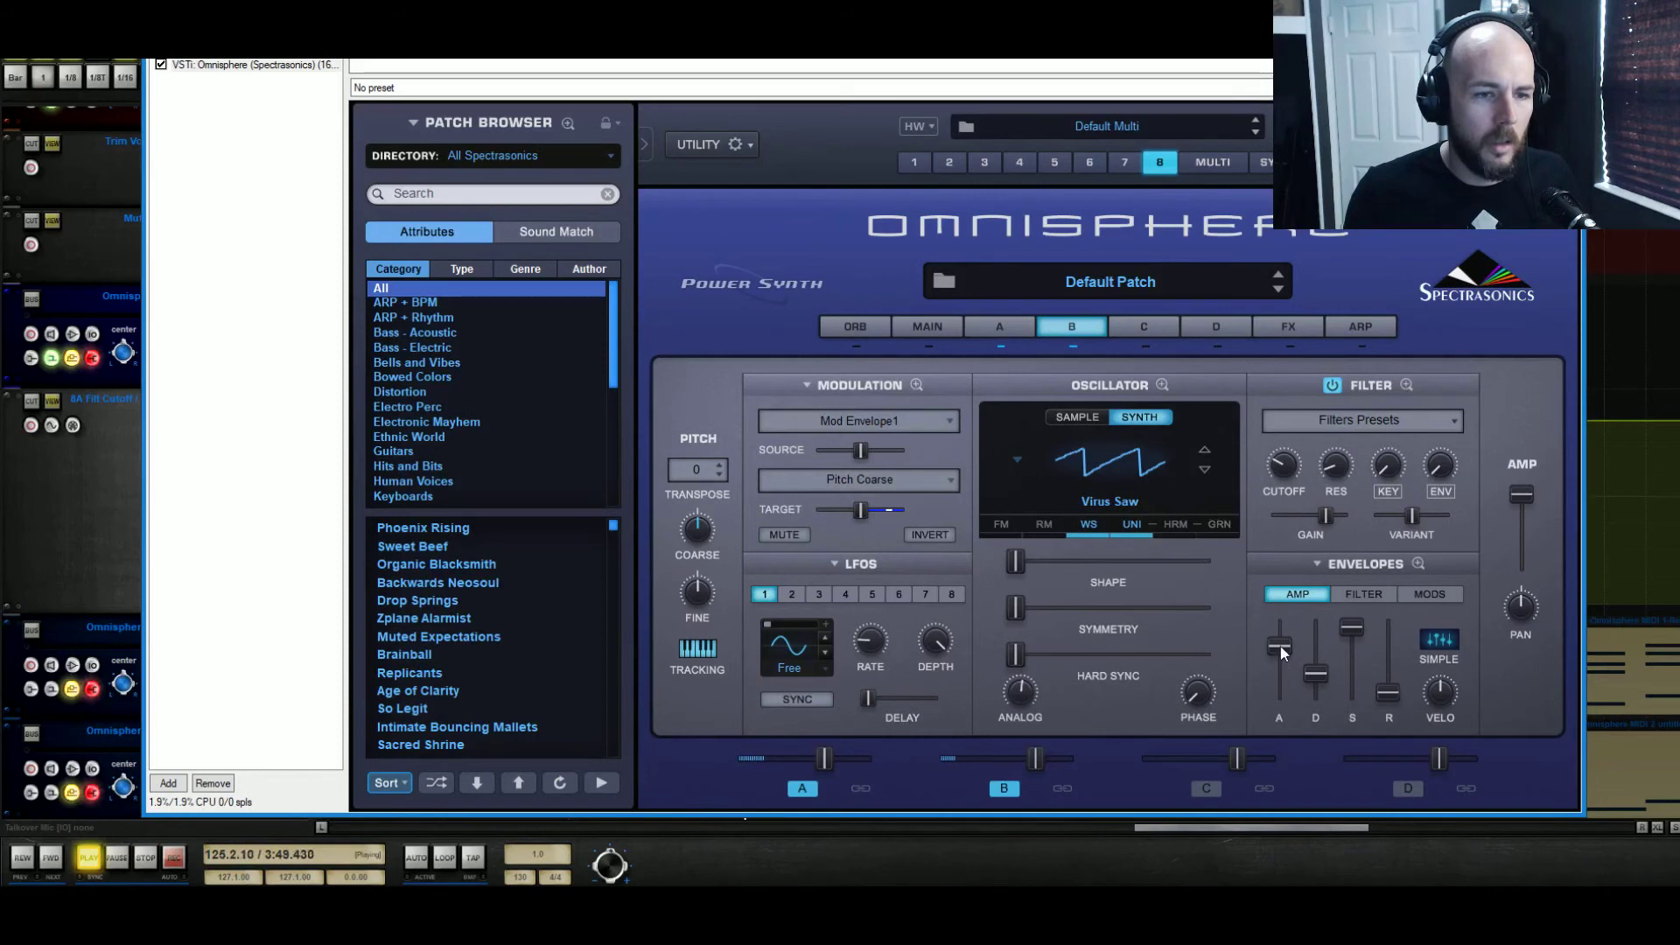
With Layer A unlinked, raise Layer B's amp envelope attack to slightly over 12 sec and replay from bar 121
{"action": "mouse_move", "coordinate": [1279, 646]}
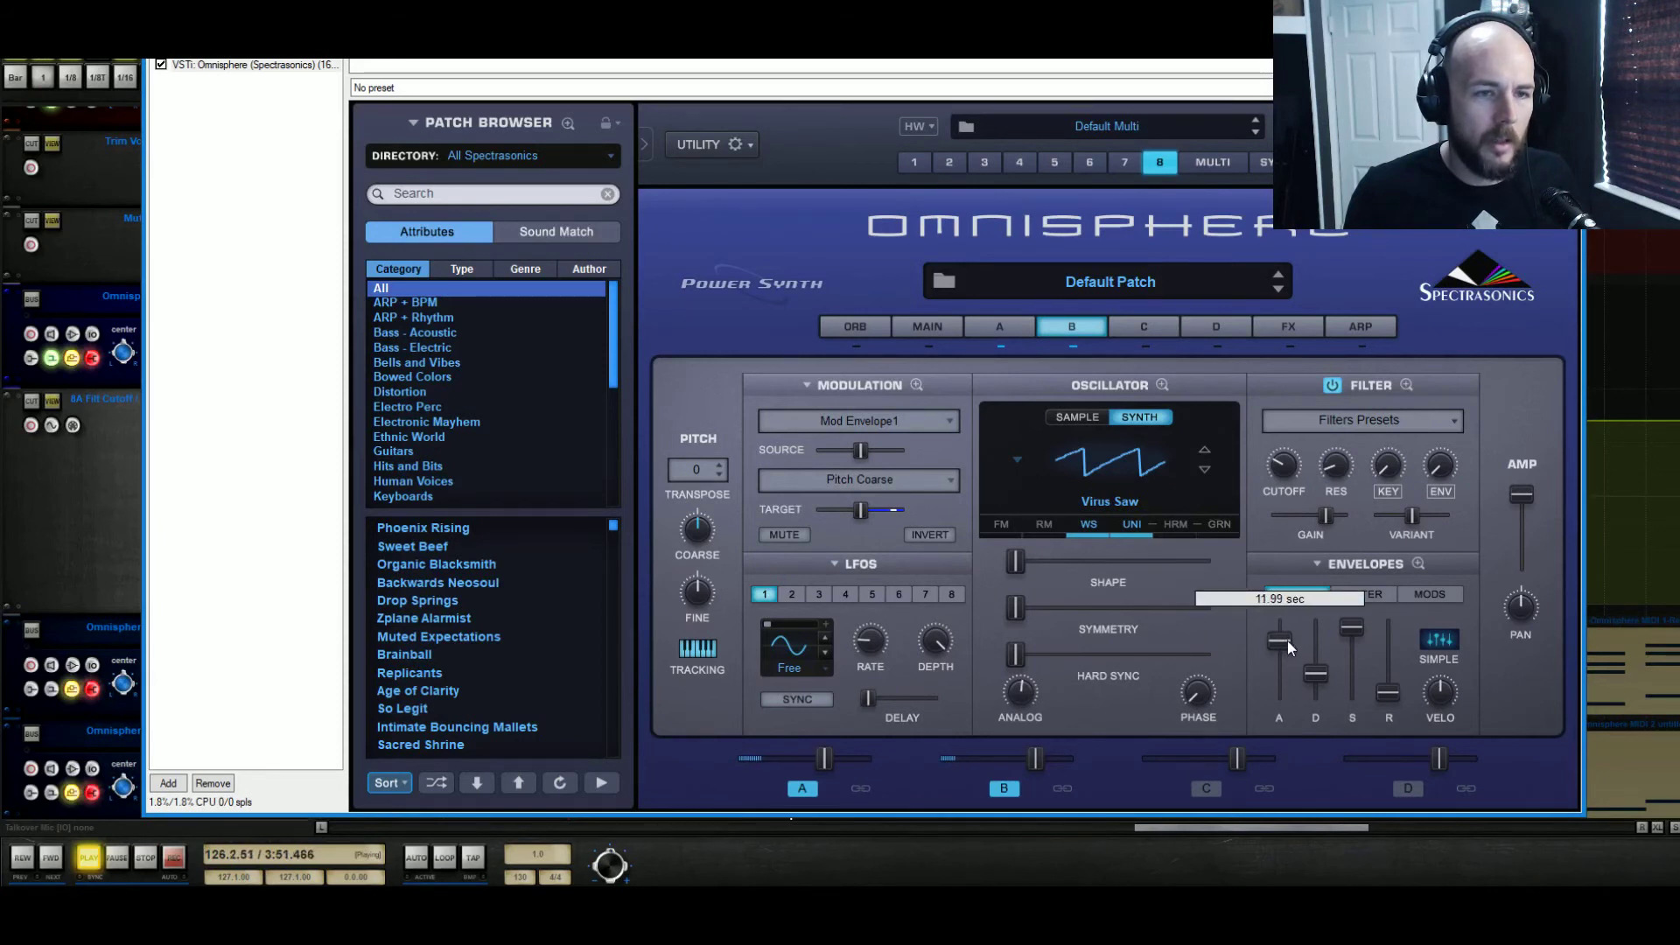
{"action": "left_click_drag", "start_coordinate": [1288, 640], "coordinate": [1296, 636]}
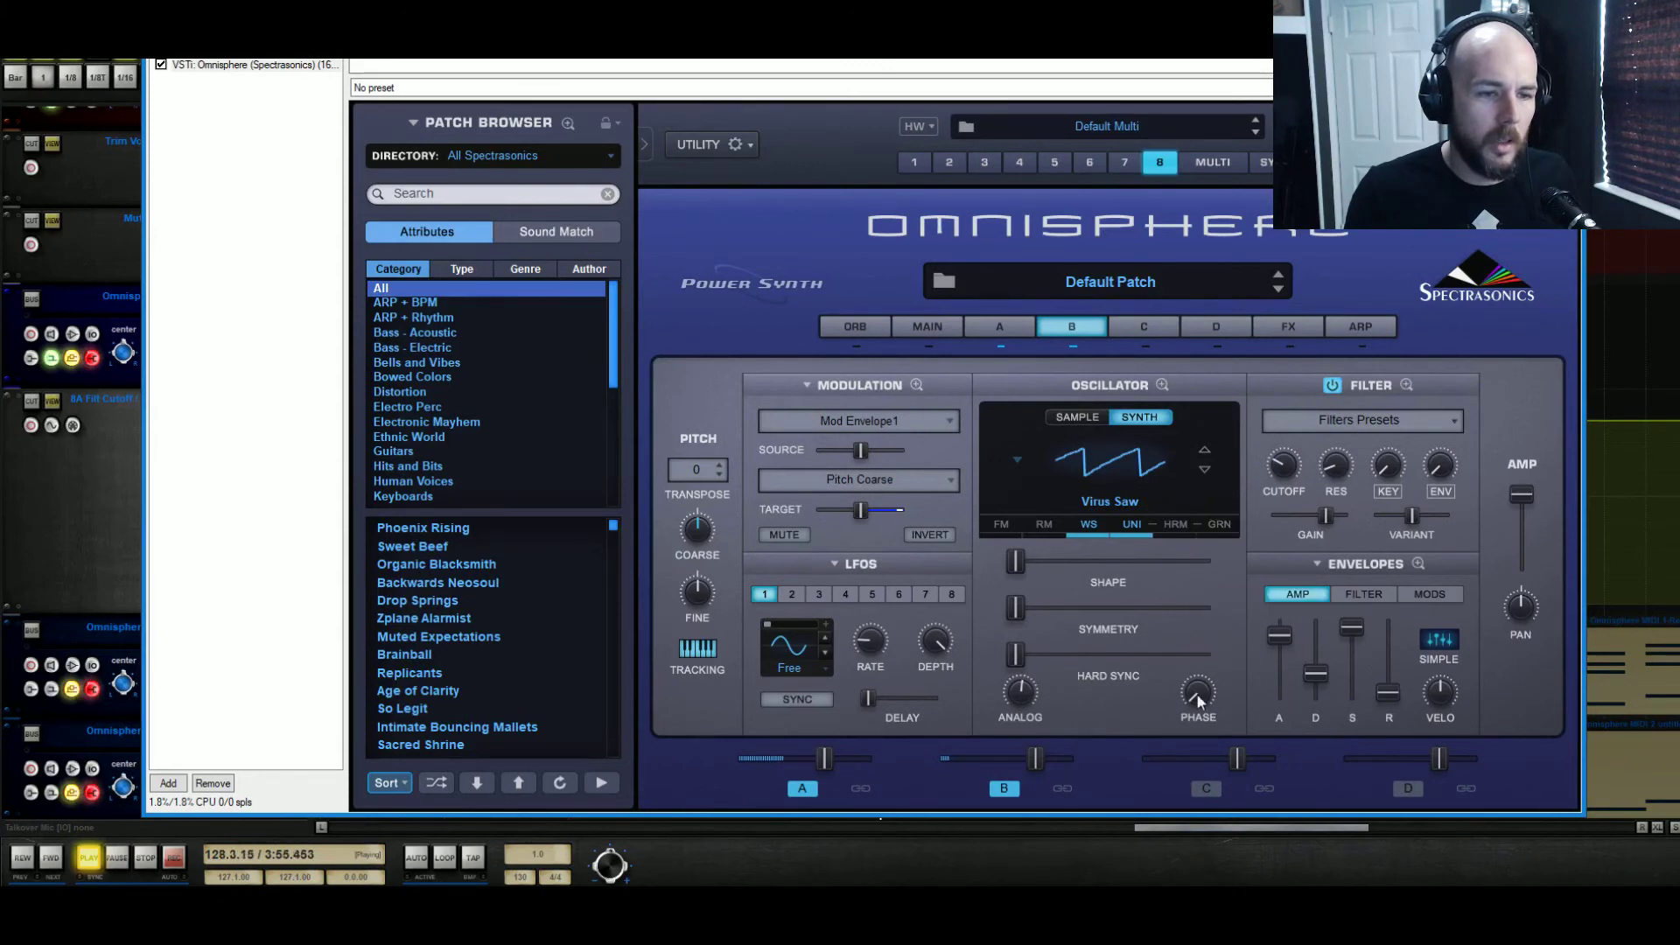
{"action": "key", "text": "space"}
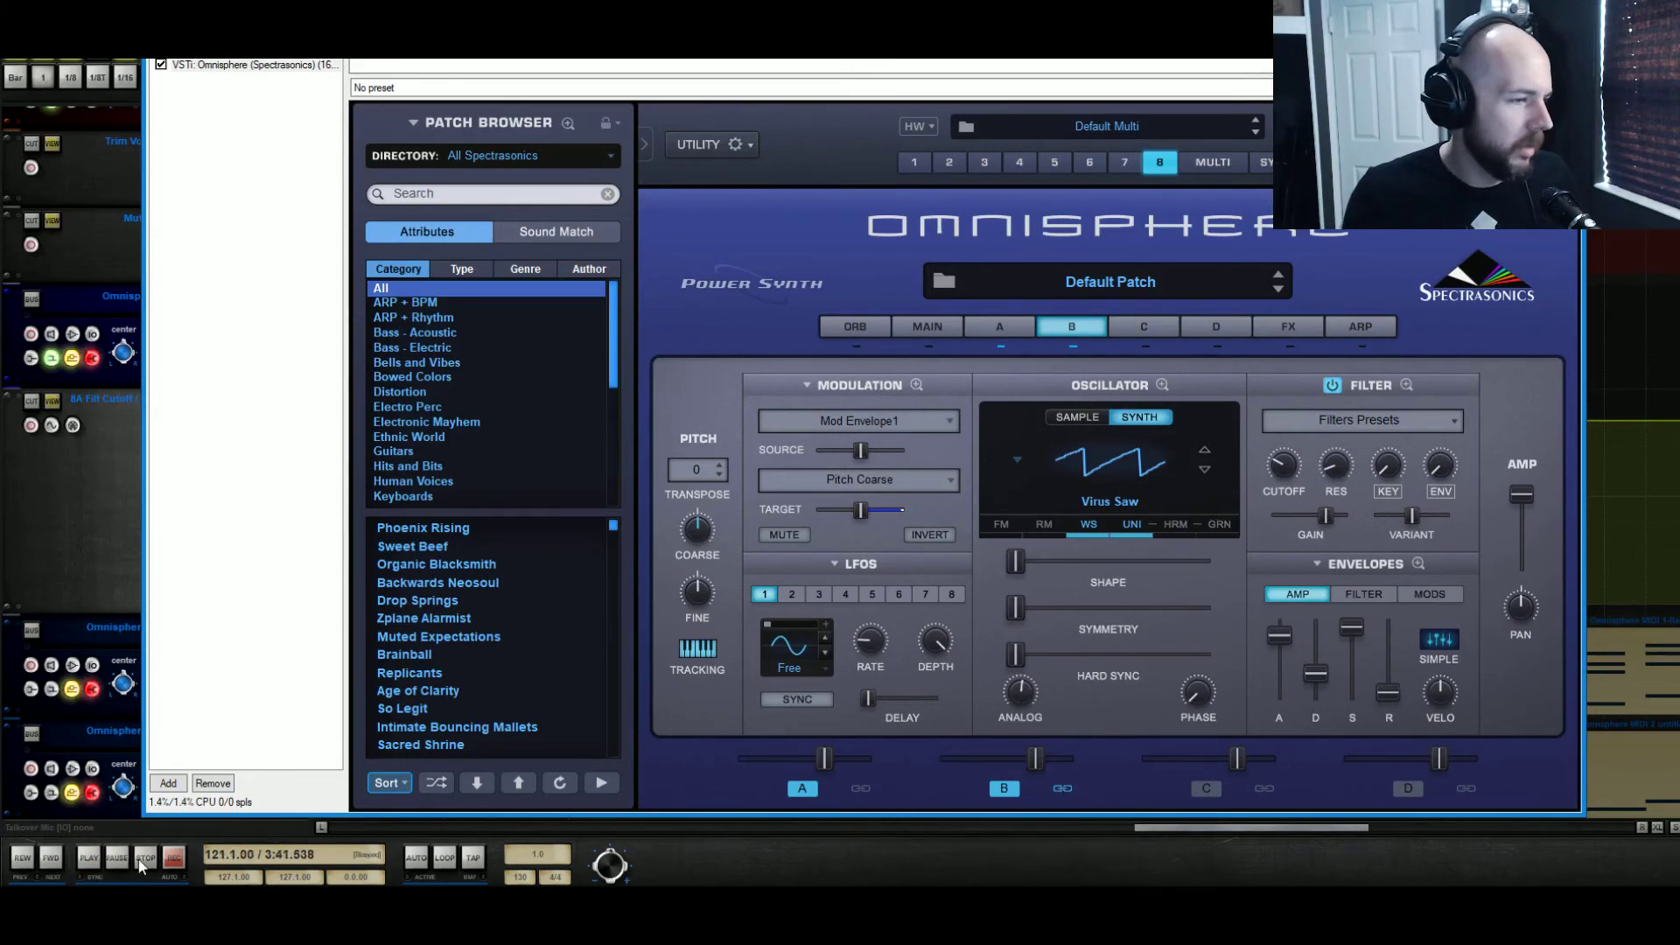
{"action": "key", "text": "space"}
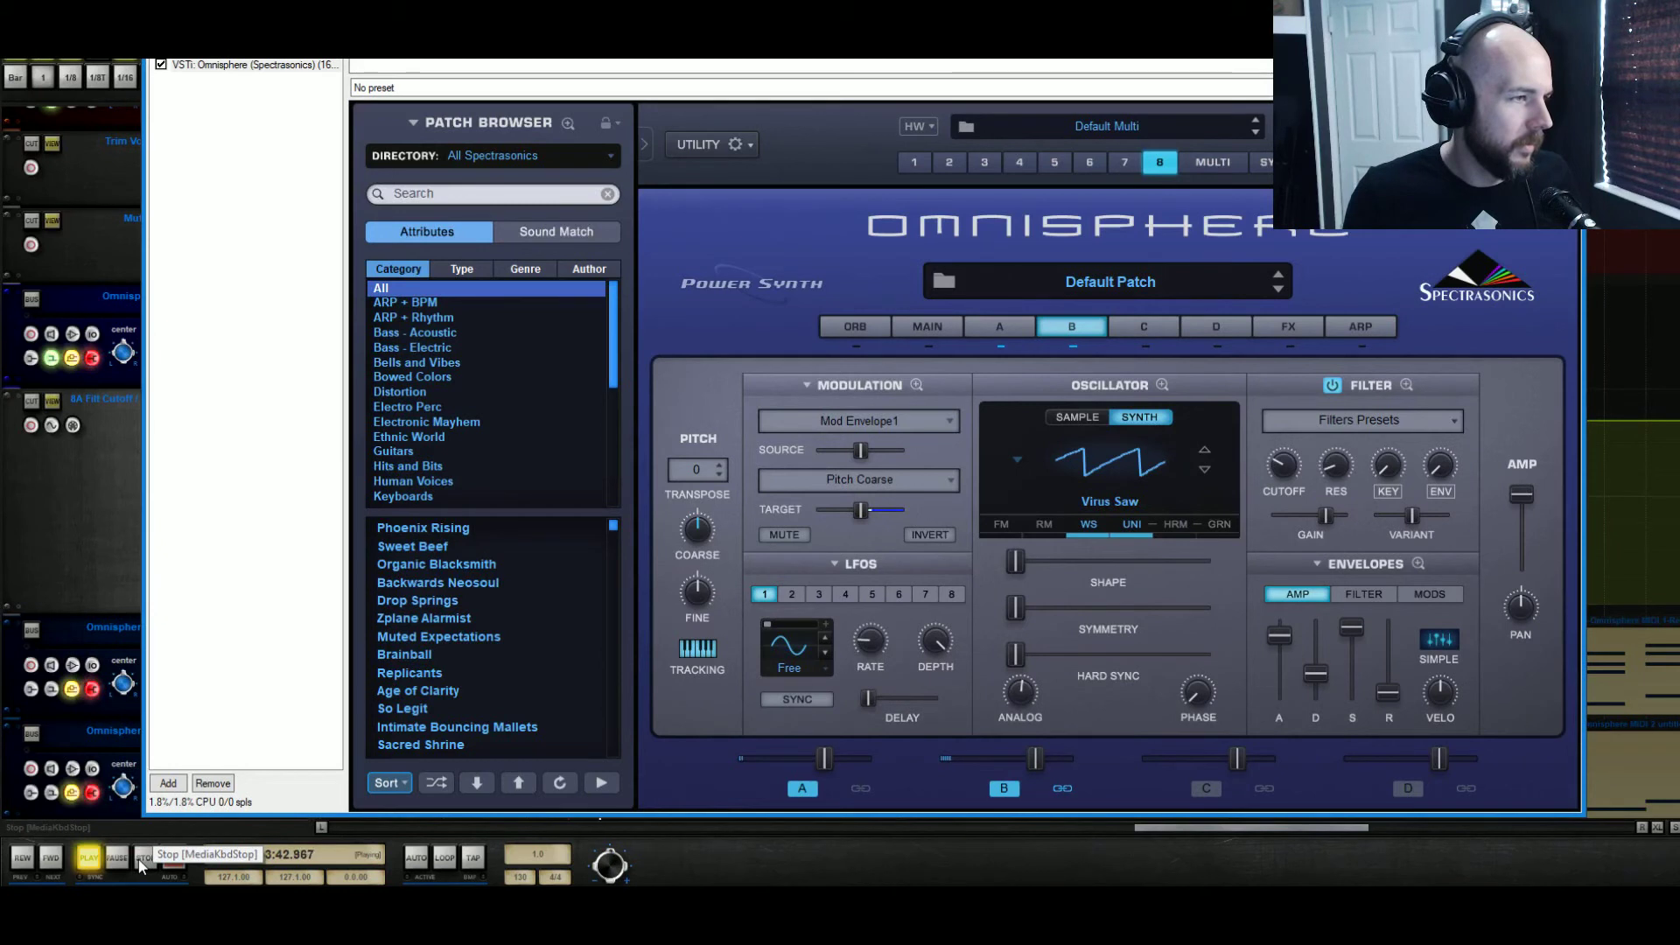
Audition Layer B with its Waveshaper bypassed and relink Layers A and B so they share the filter cutoff
{"action": "left_click", "coordinate": [1006, 334]}
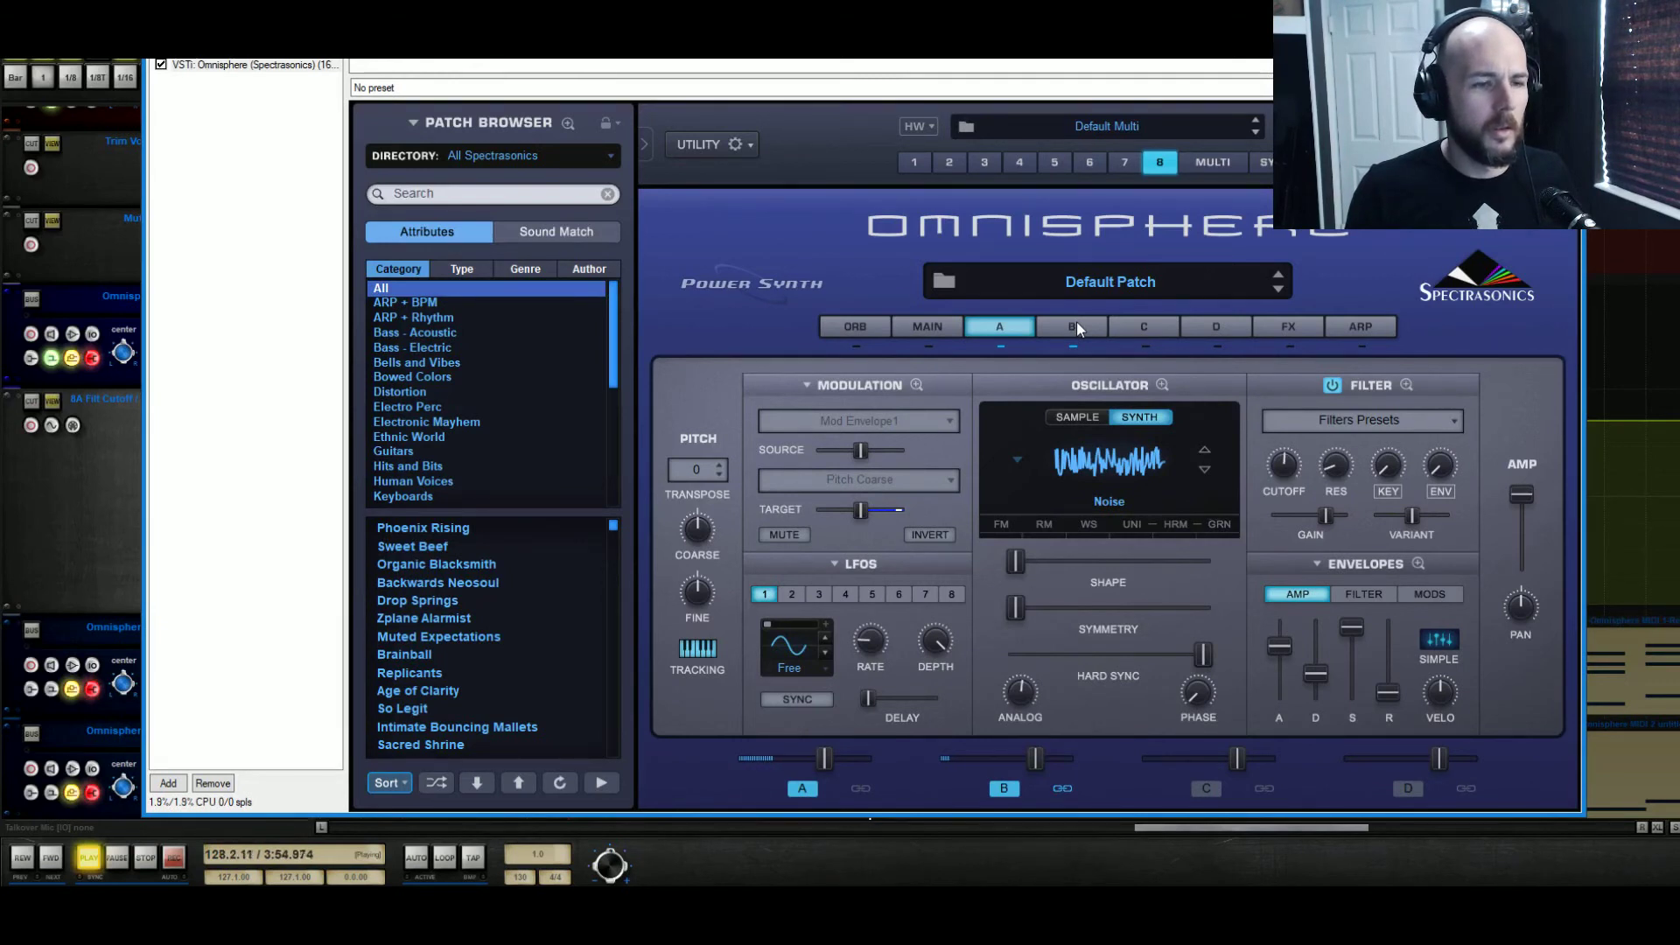
{"action": "left_click", "coordinate": [1075, 327]}
{"action": "left_click", "coordinate": [1089, 525]}
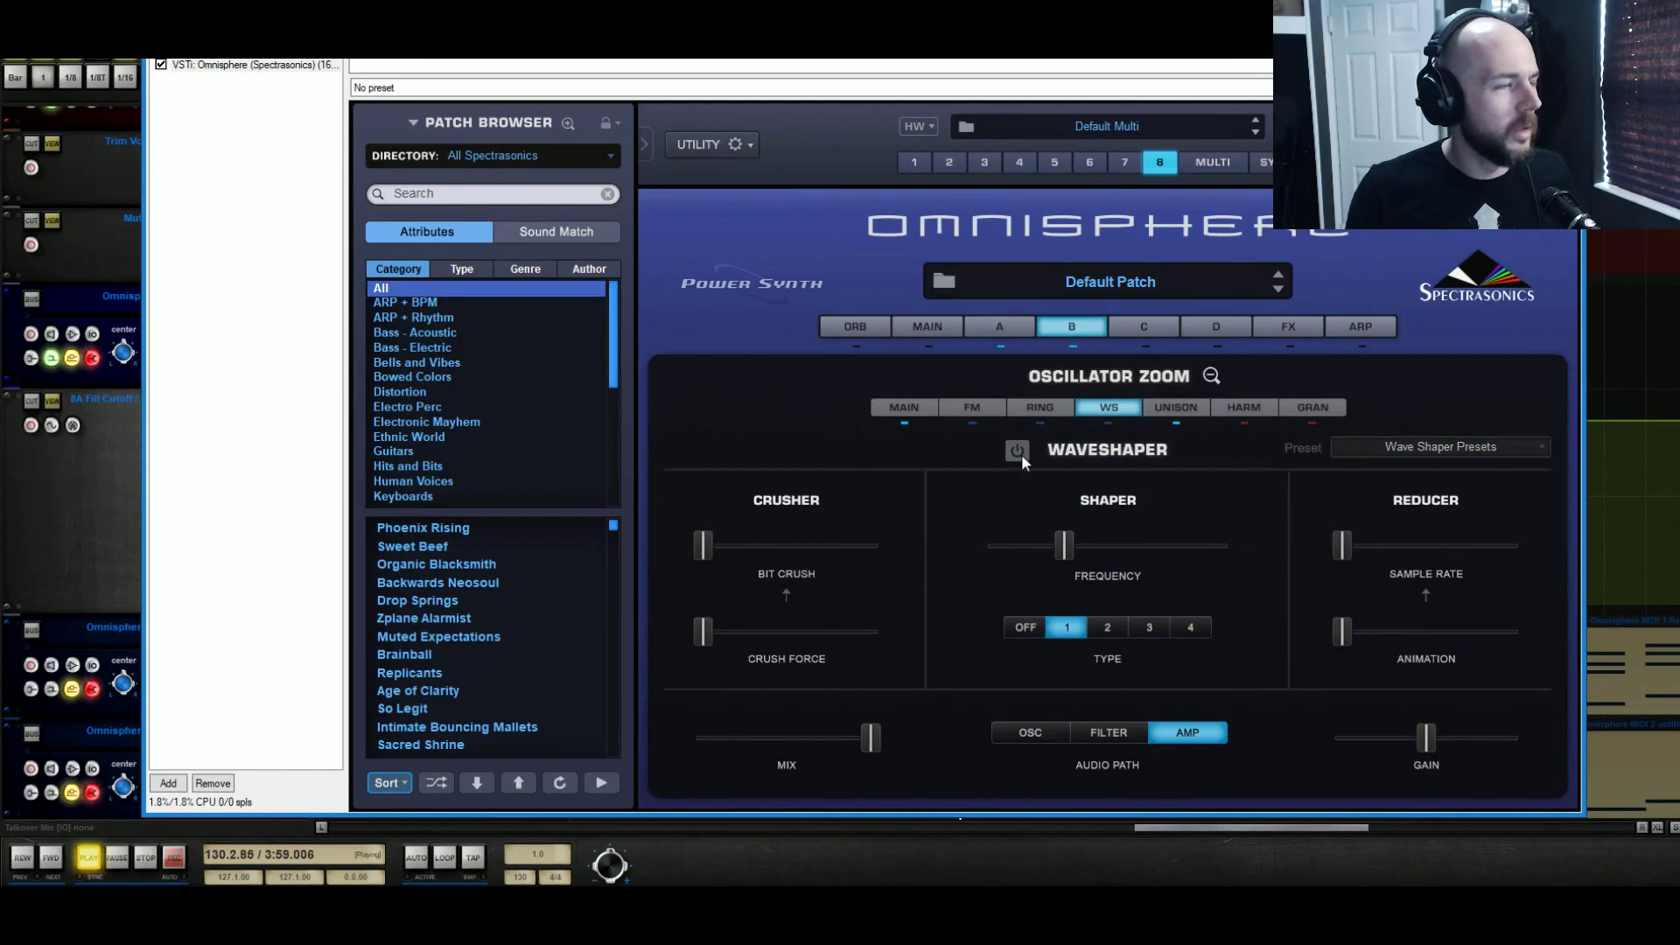
{"action": "left_click", "coordinate": [1211, 375]}
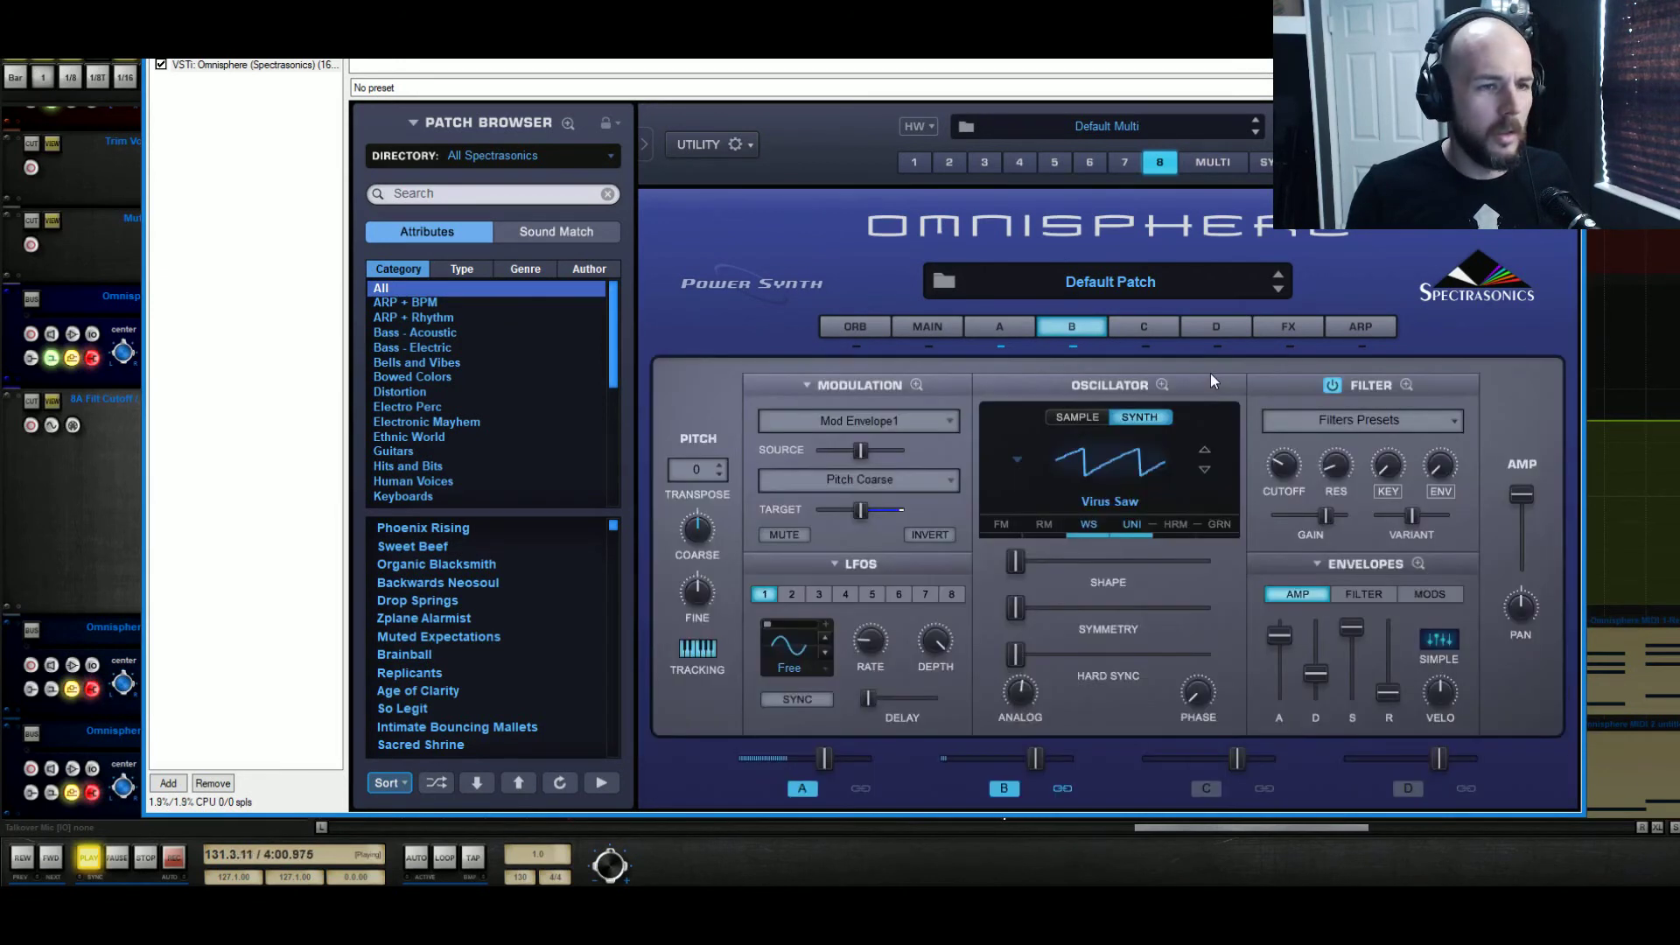
{"action": "left_click_drag", "start_coordinate": [1283, 471], "coordinate": [1327, 387]}
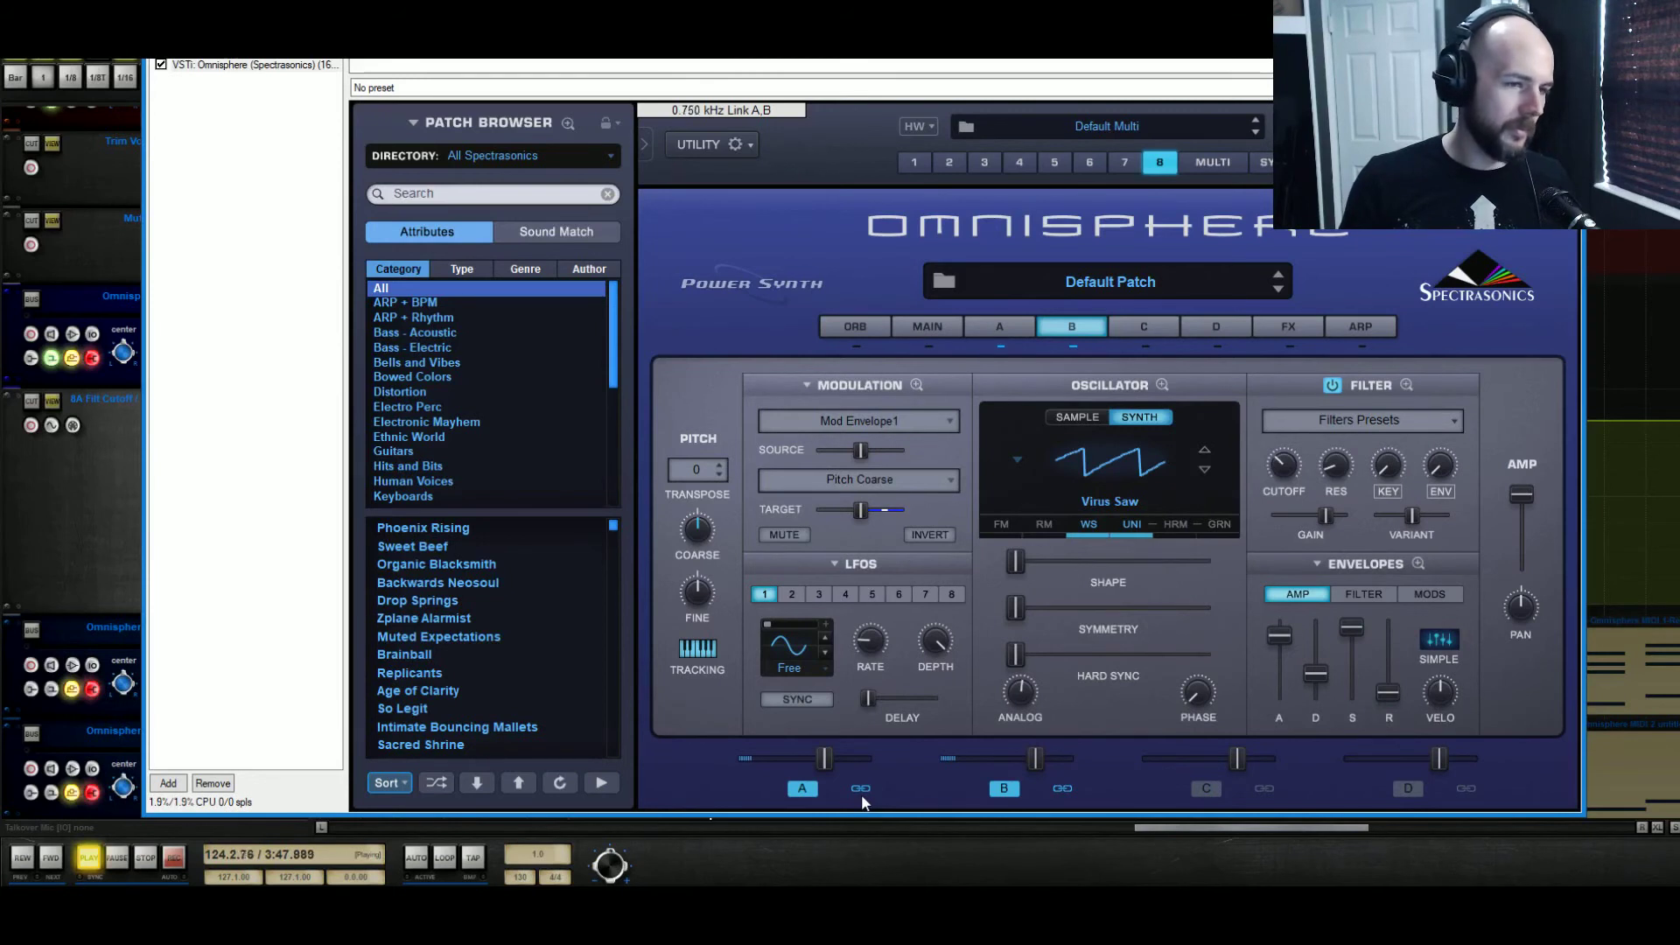
Route Layer B's Waveshaper to the OSC audio path and slightly lower Layer A's level in the mix
{"action": "left_click", "coordinate": [1087, 525]}
{"action": "left_click", "coordinate": [1046, 734]}
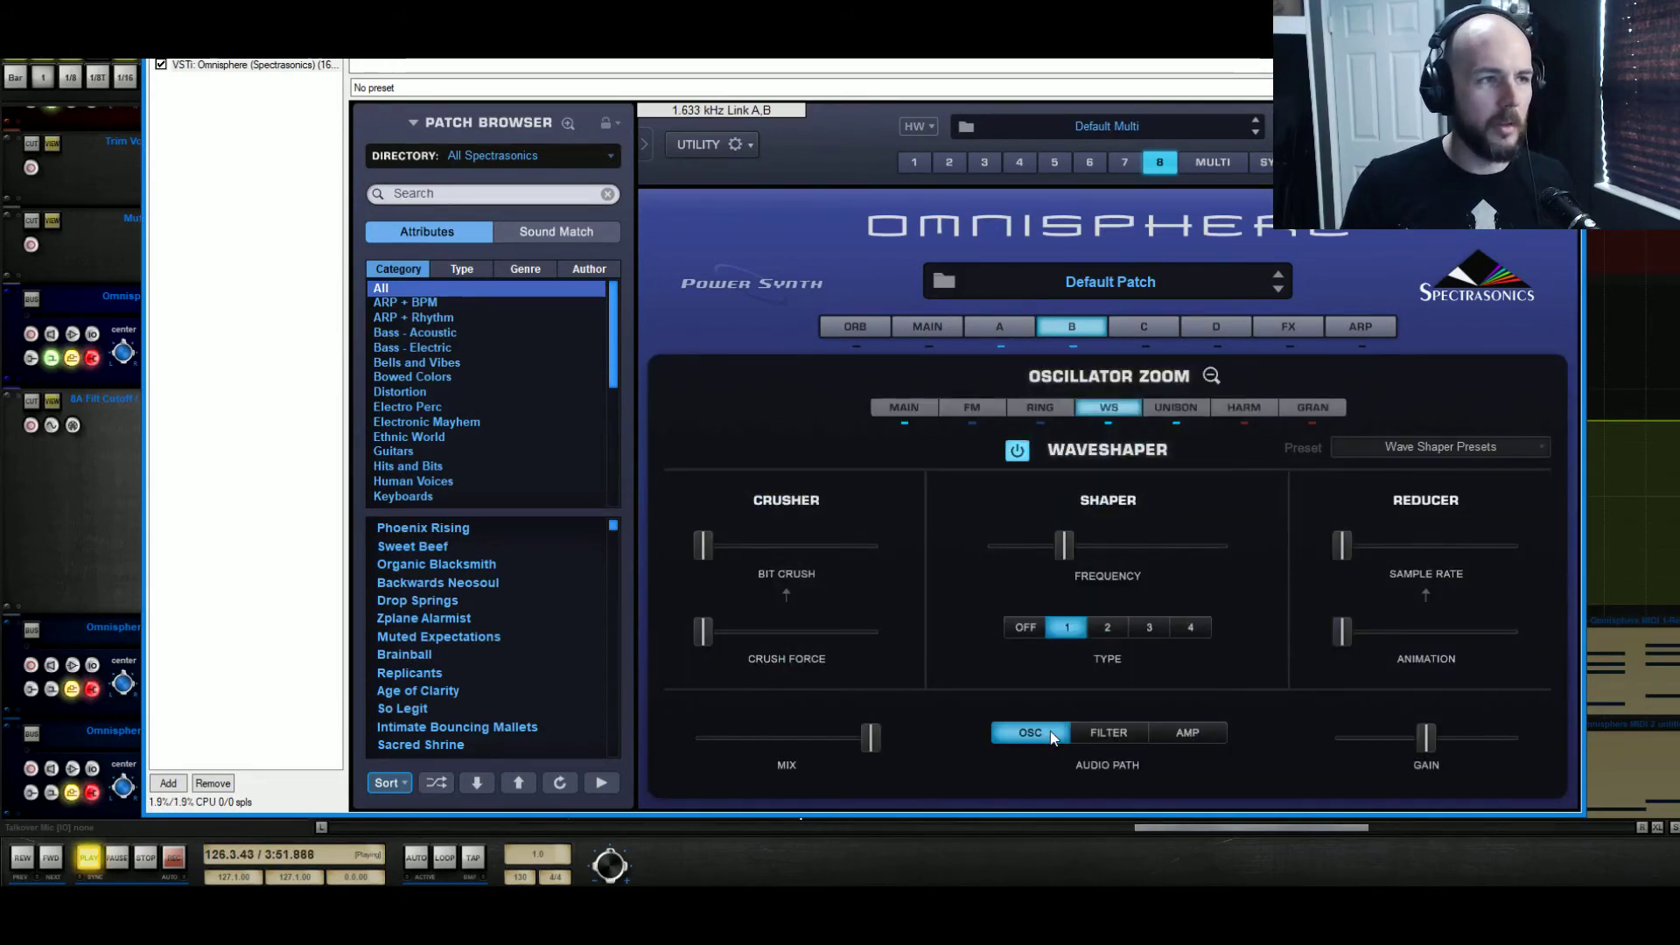
{"action": "left_click", "coordinate": [1210, 377]}
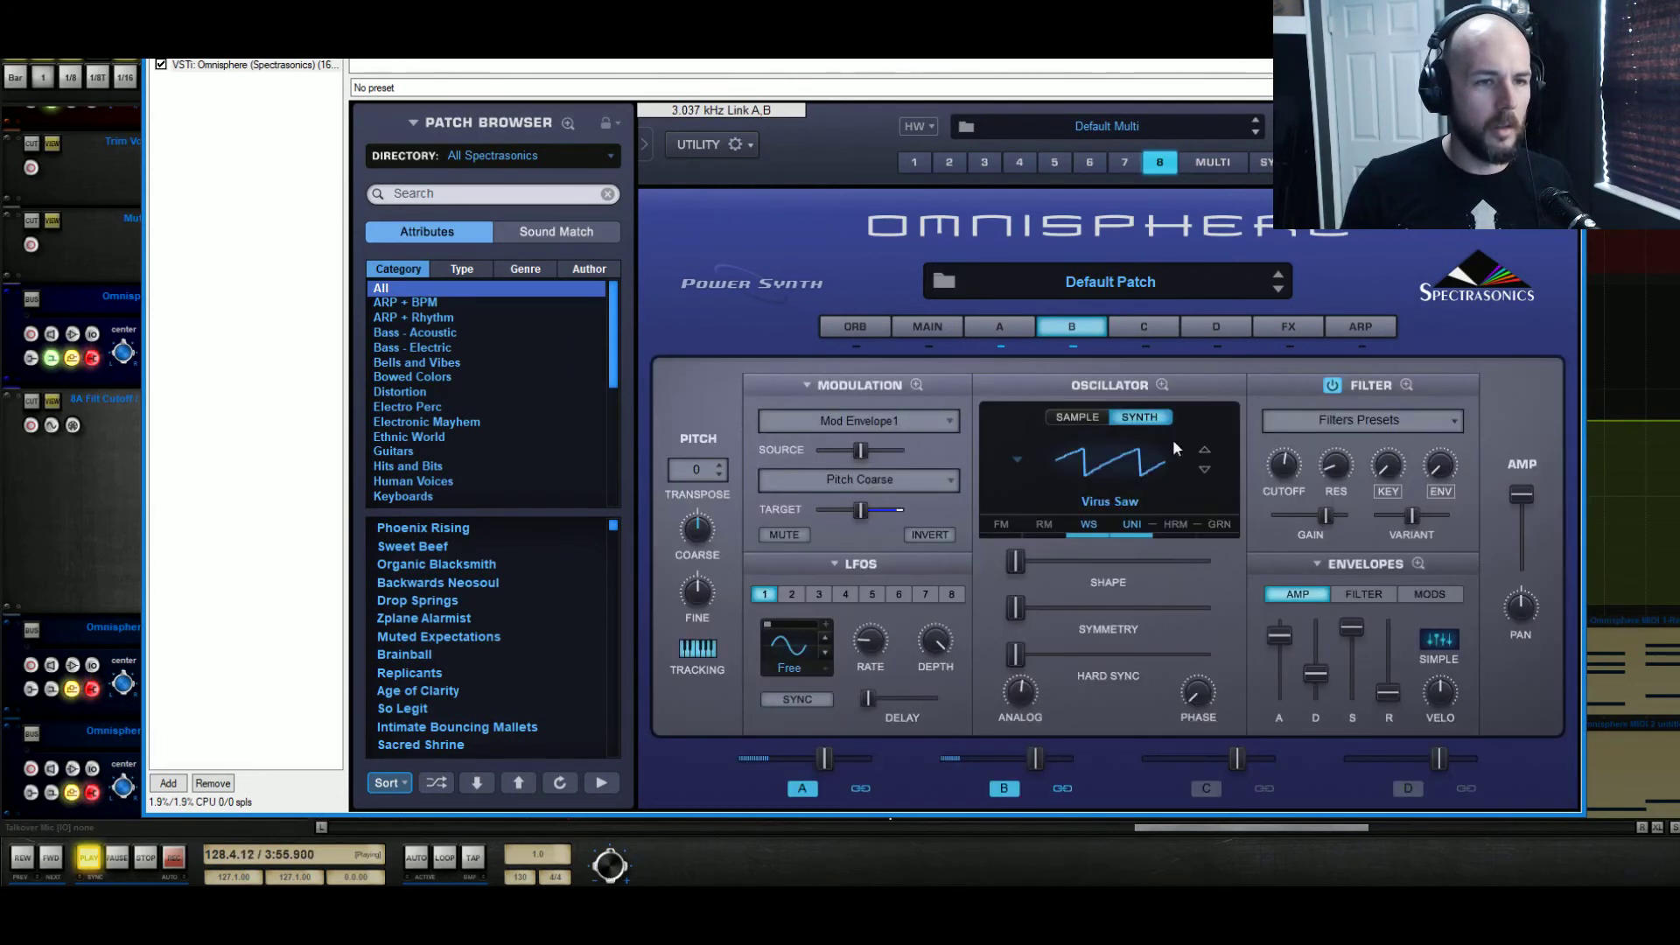
{"action": "mouse_move", "coordinate": [822, 765]}
{"action": "left_click_drag", "start_coordinate": [821, 767], "coordinate": [816, 777]}
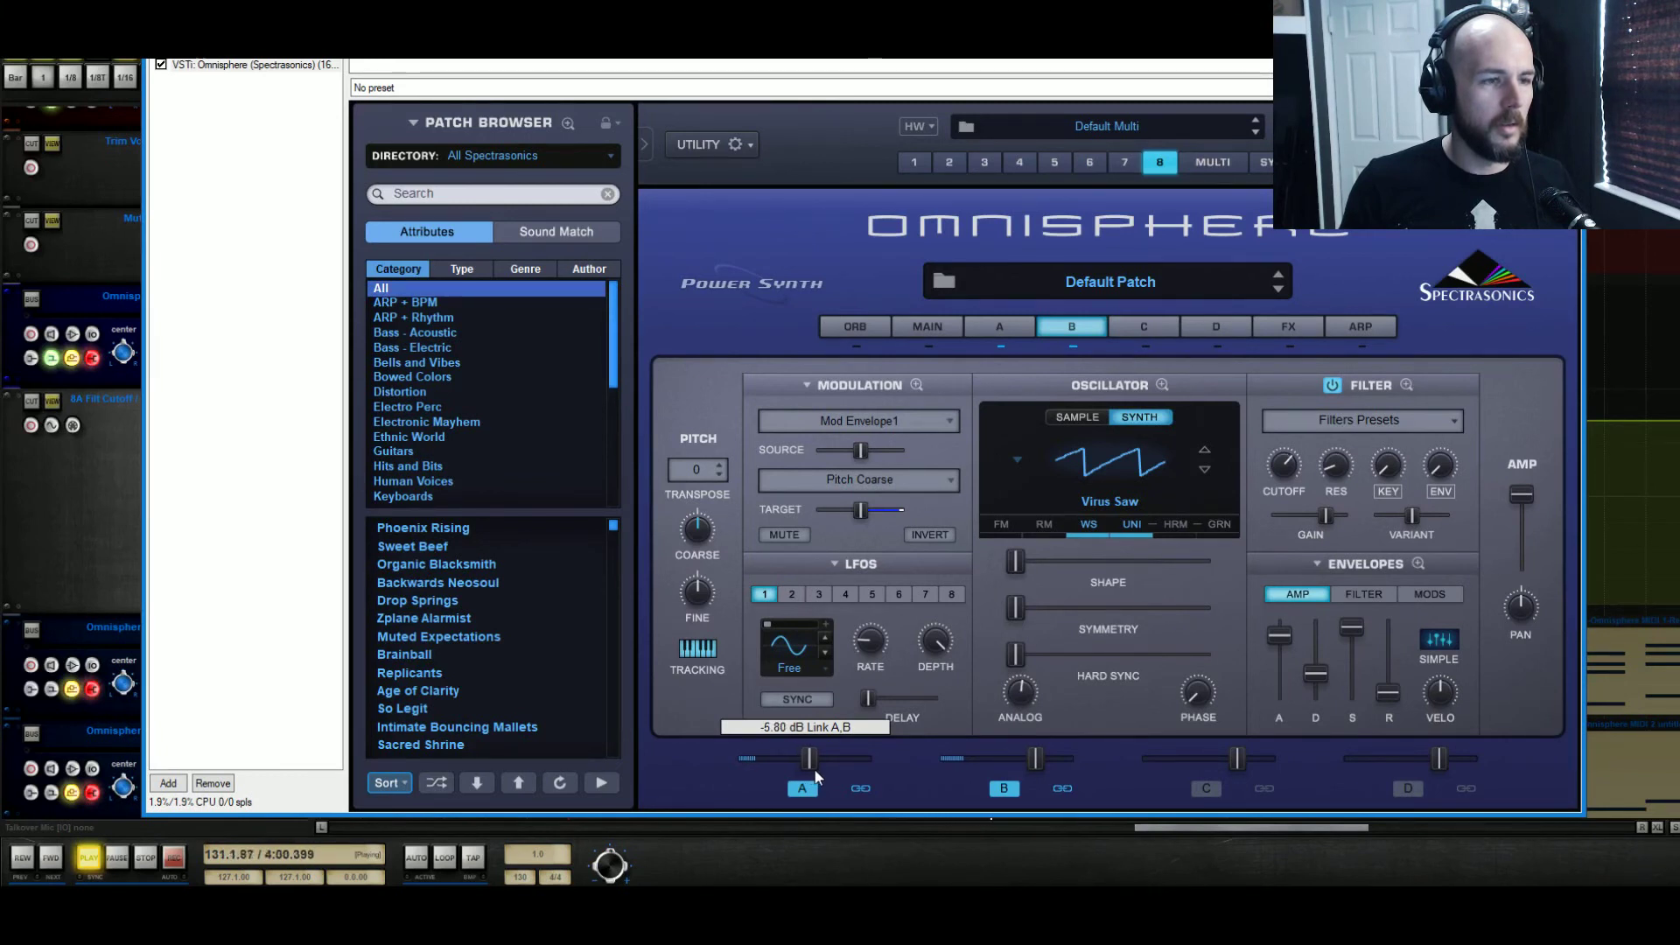
Reduce the Mod Envelope1 to Pitch Coarse modulation amount to 0.425 in the mod matrix while replaying the riser
{"action": "left_click", "coordinate": [916, 386]}
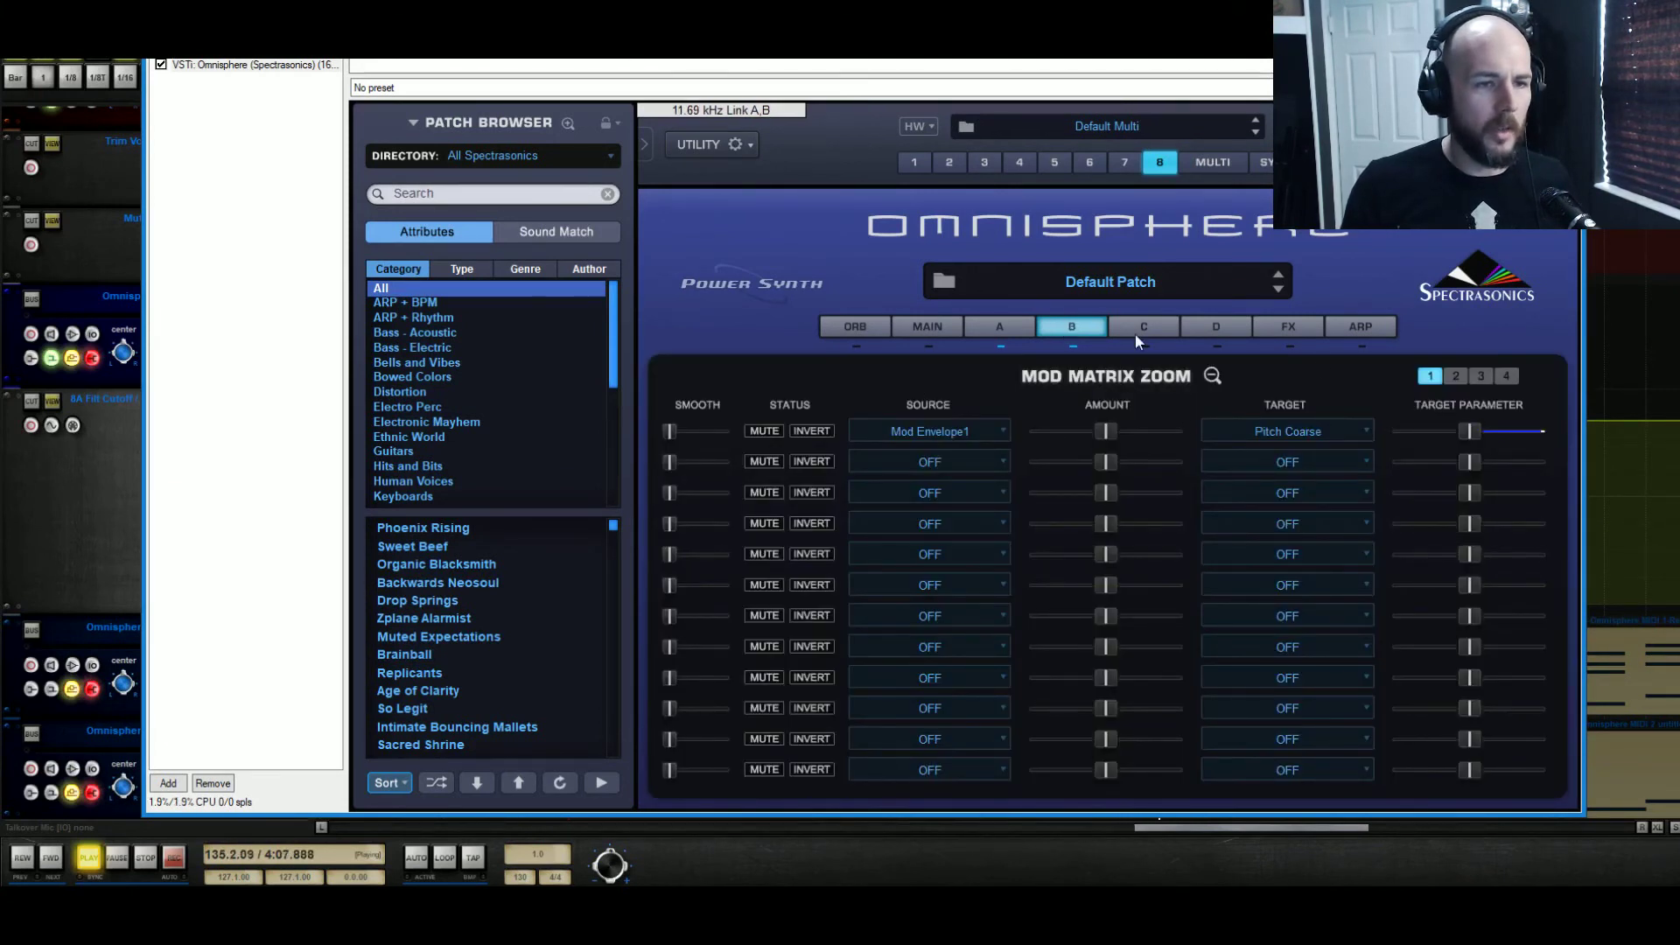
{"action": "left_click_drag", "start_coordinate": [1099, 427], "coordinate": [1039, 447]}
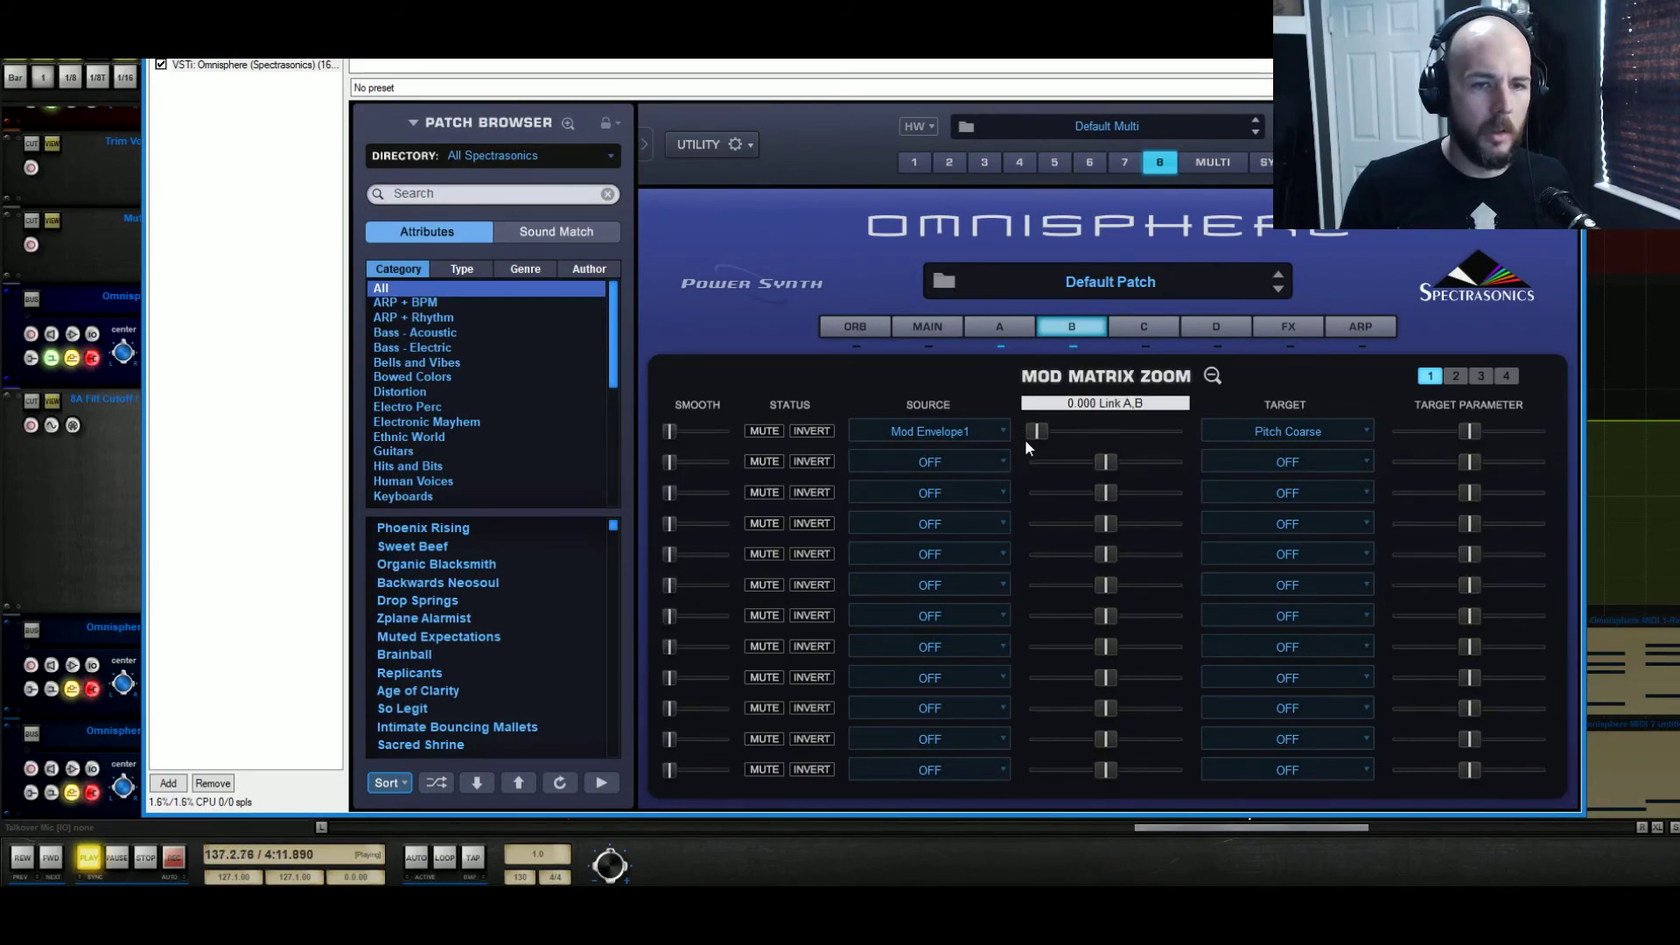
{"action": "left_click_drag", "start_coordinate": [1038, 433], "coordinate": [1067, 438]}
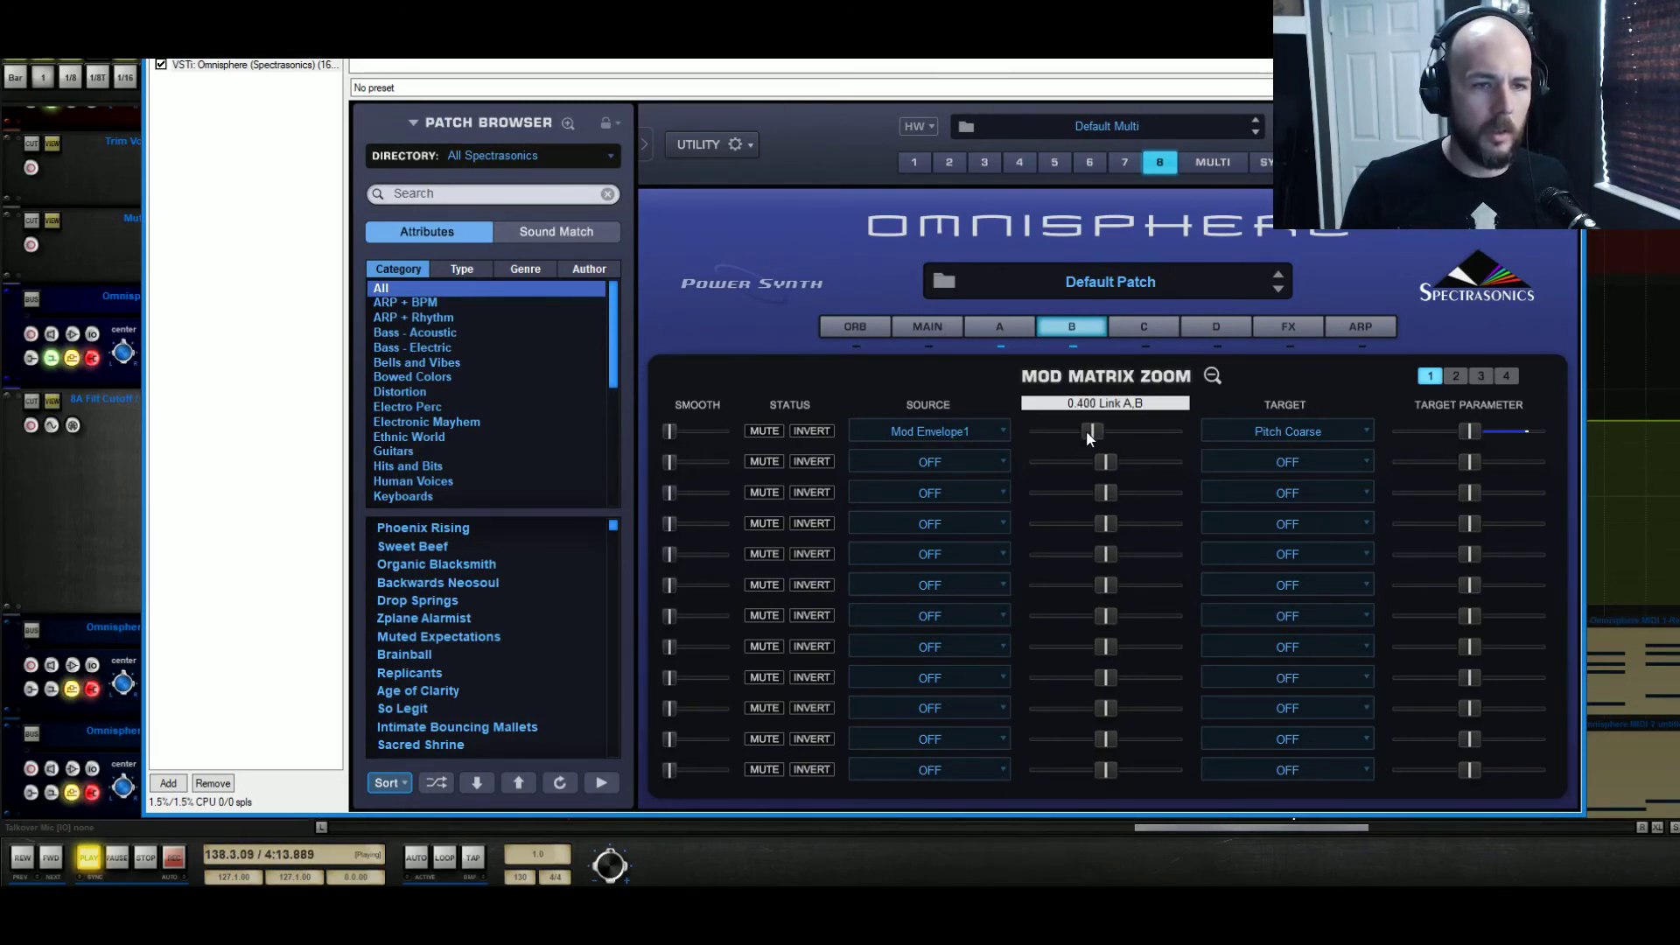
{"action": "key", "text": "space"}
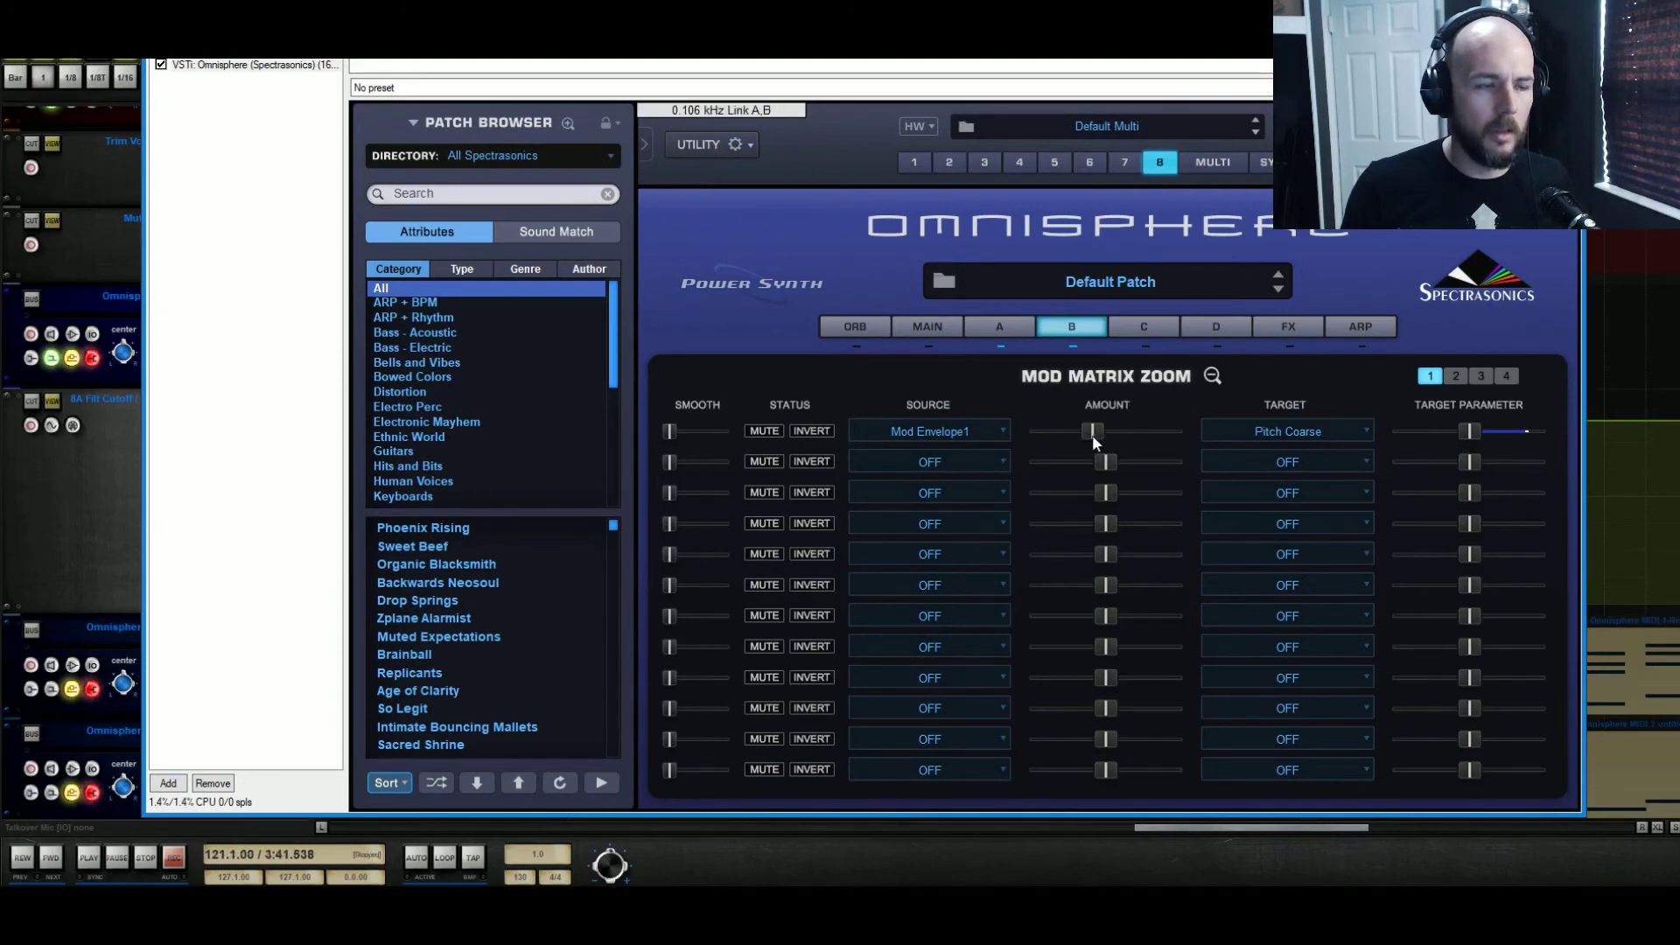
{"action": "left_click", "coordinate": [105, 859]}
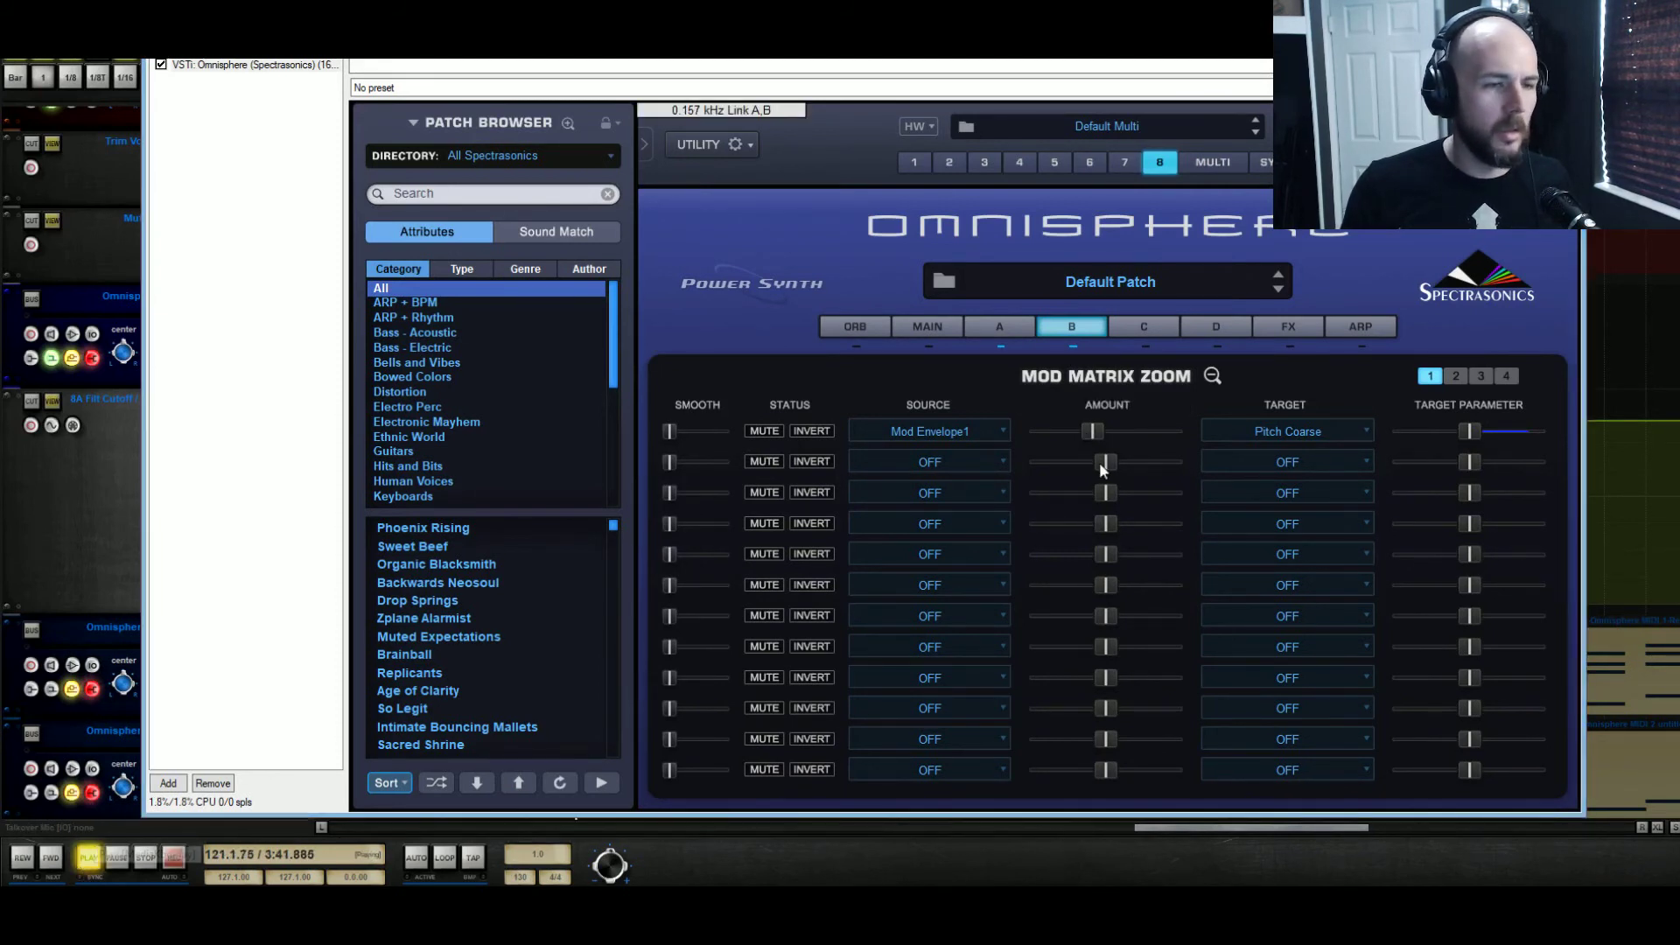
{"action": "left_click", "coordinate": [1094, 432]}
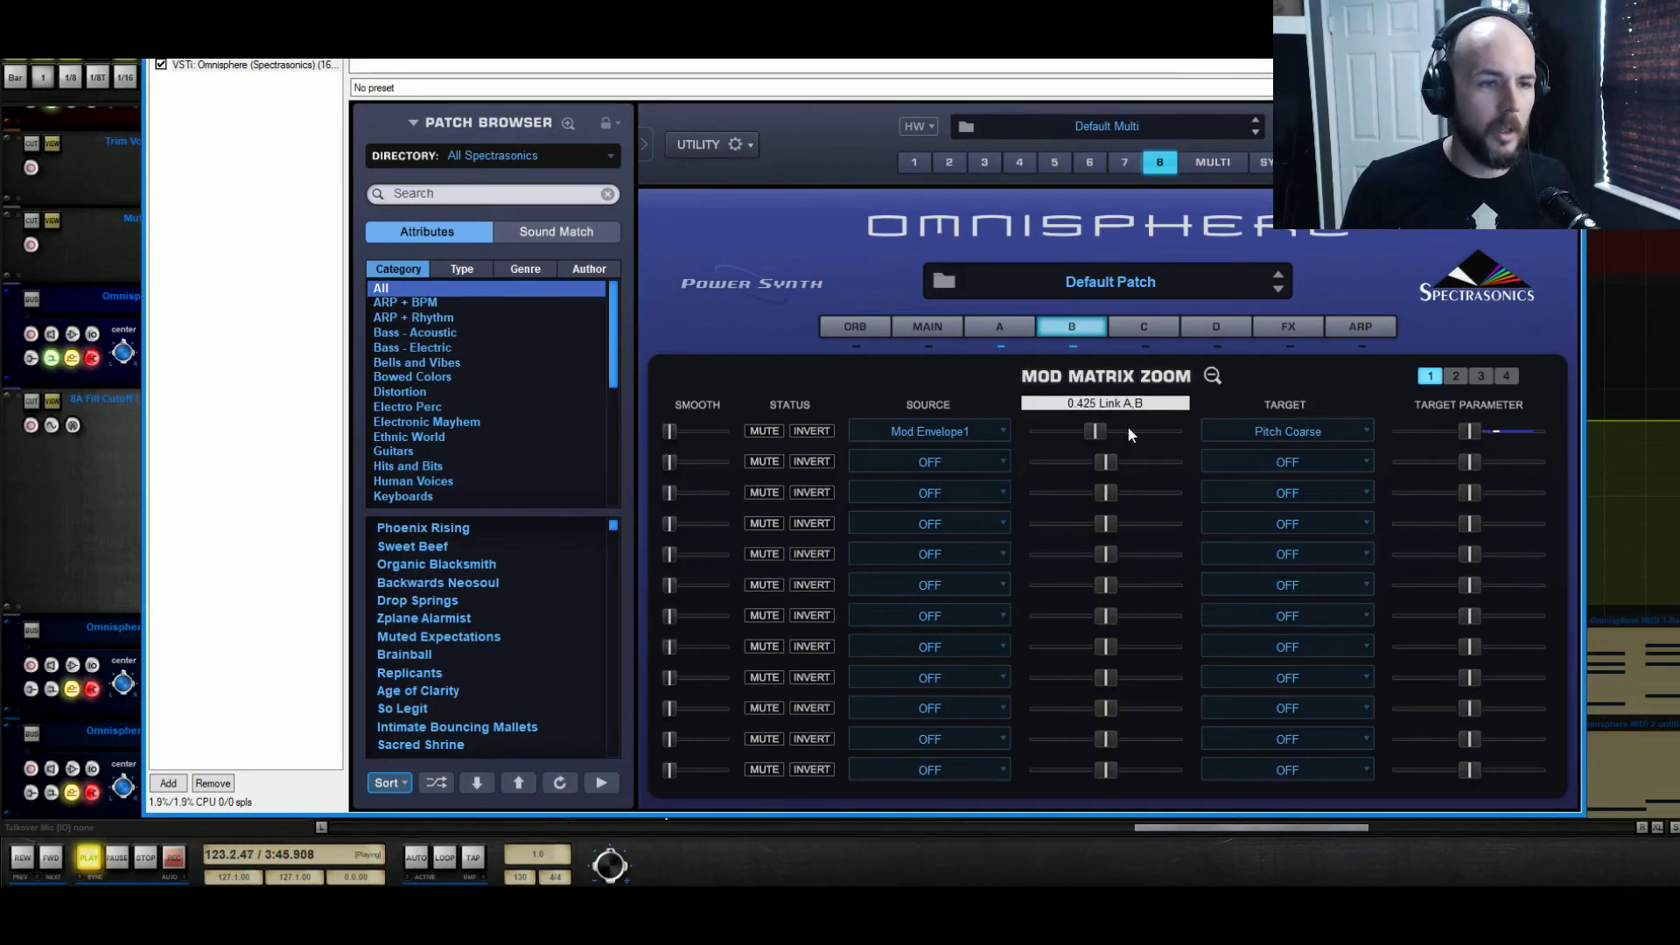
{"action": "left_click", "coordinate": [1211, 375]}
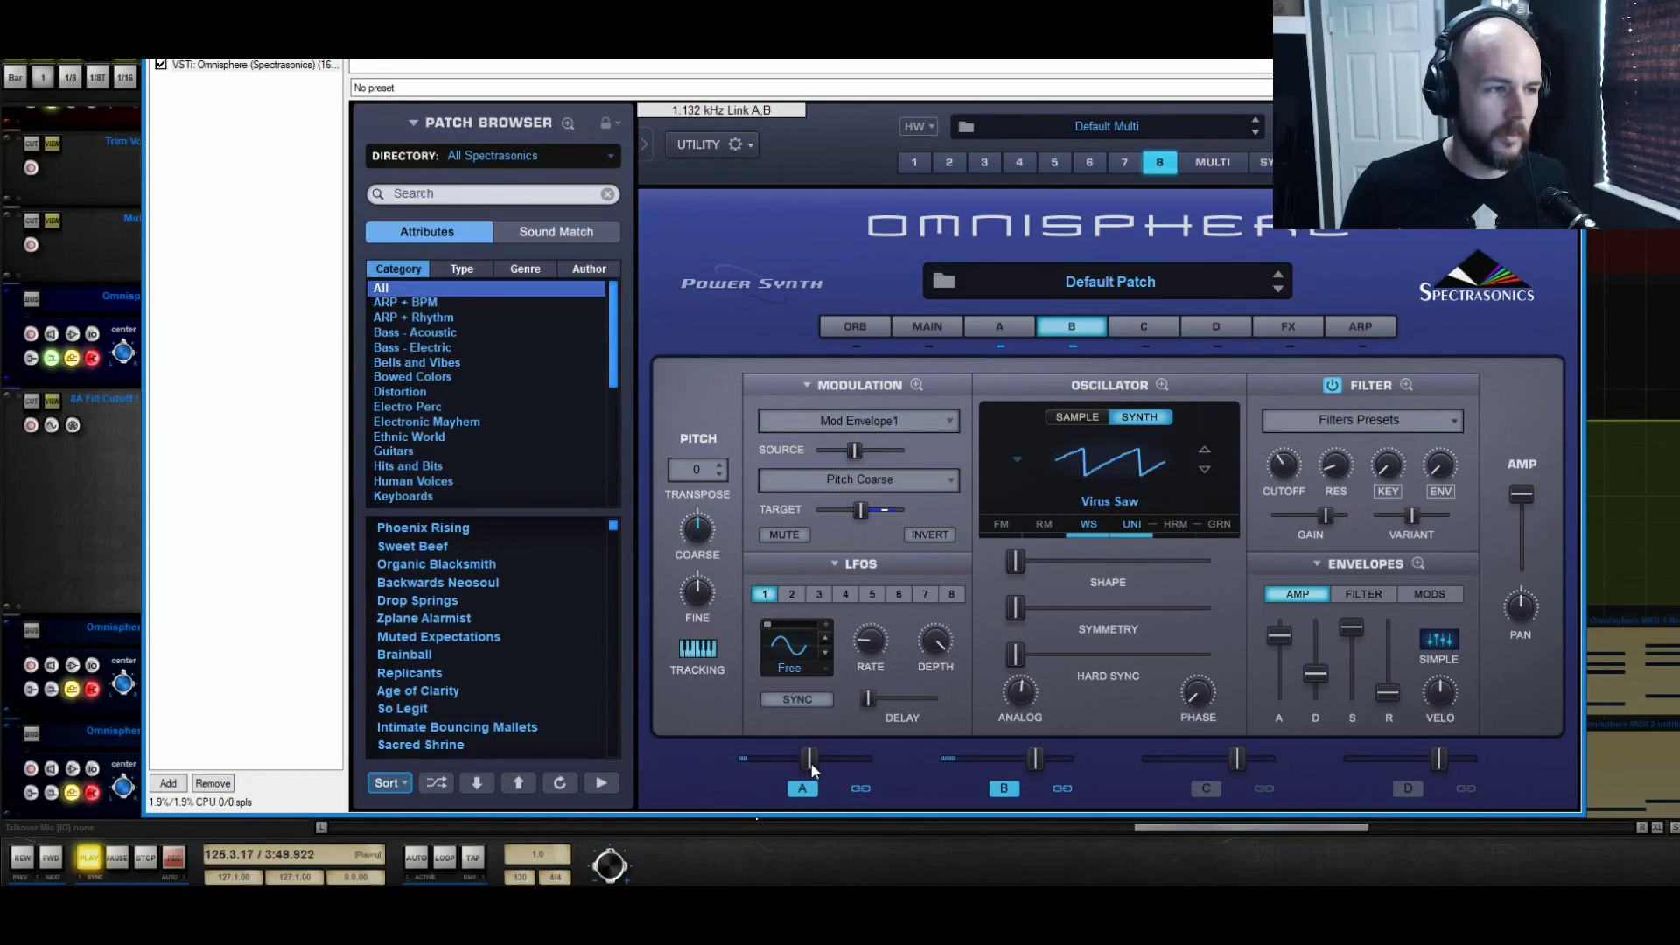
Lower Layer A's level to about -7.7 dB and bring Layer B's level down slightly
{"action": "left_click_drag", "start_coordinate": [812, 766], "coordinate": [806, 768]}
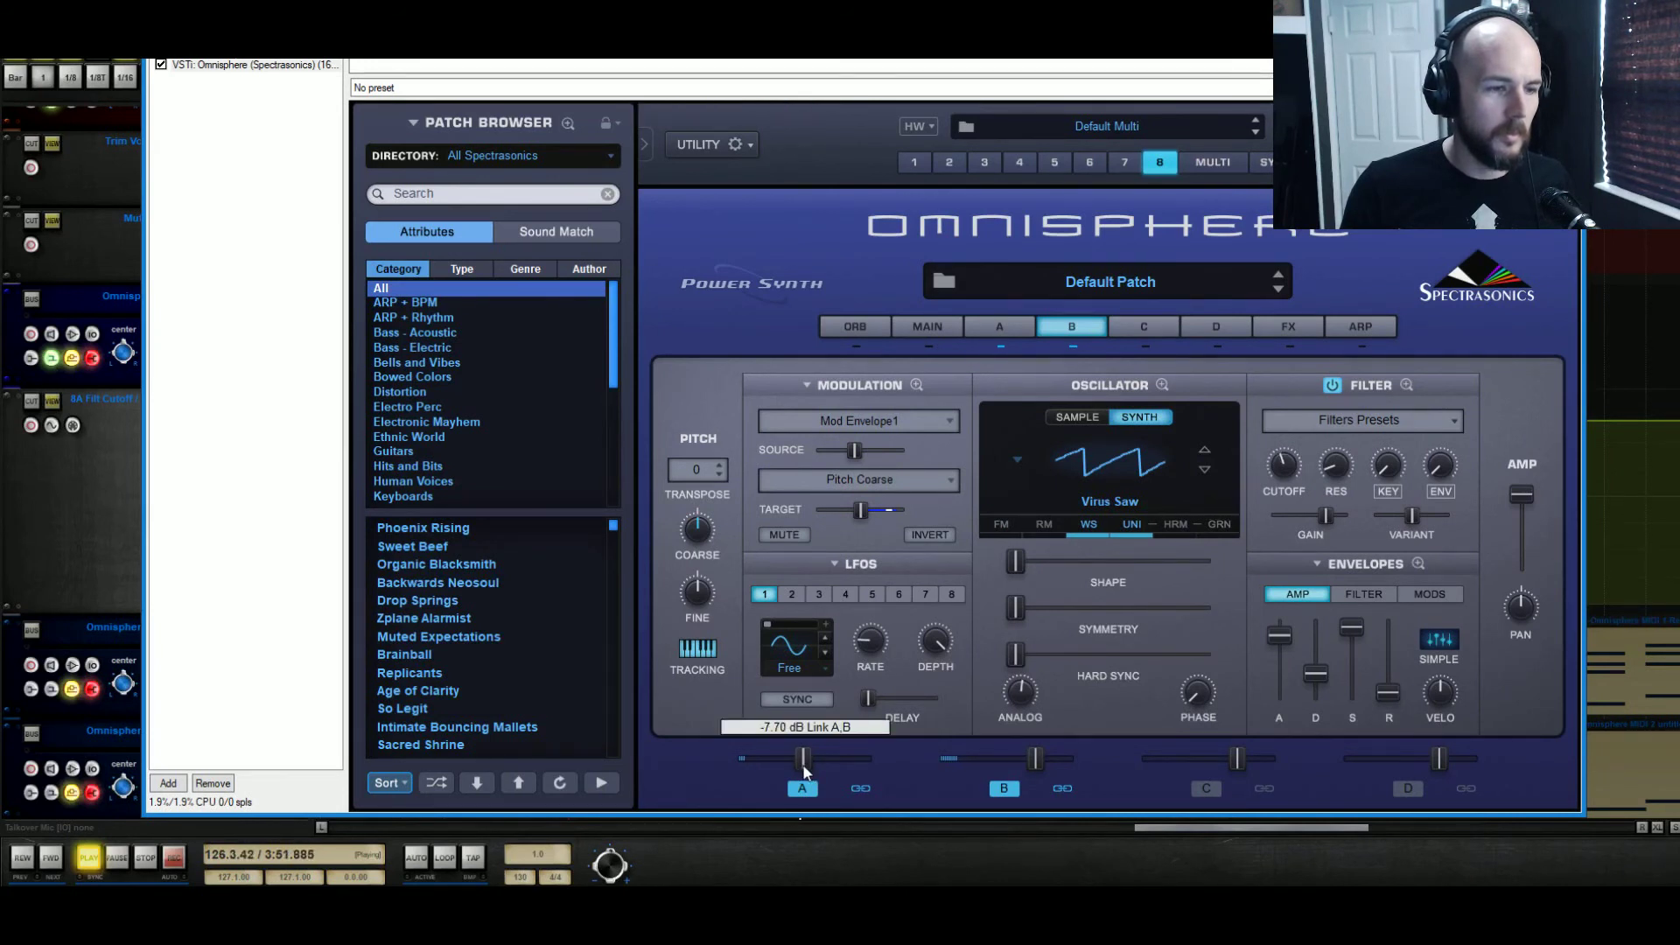
{"action": "left_click_drag", "start_coordinate": [805, 769], "coordinate": [804, 772]}
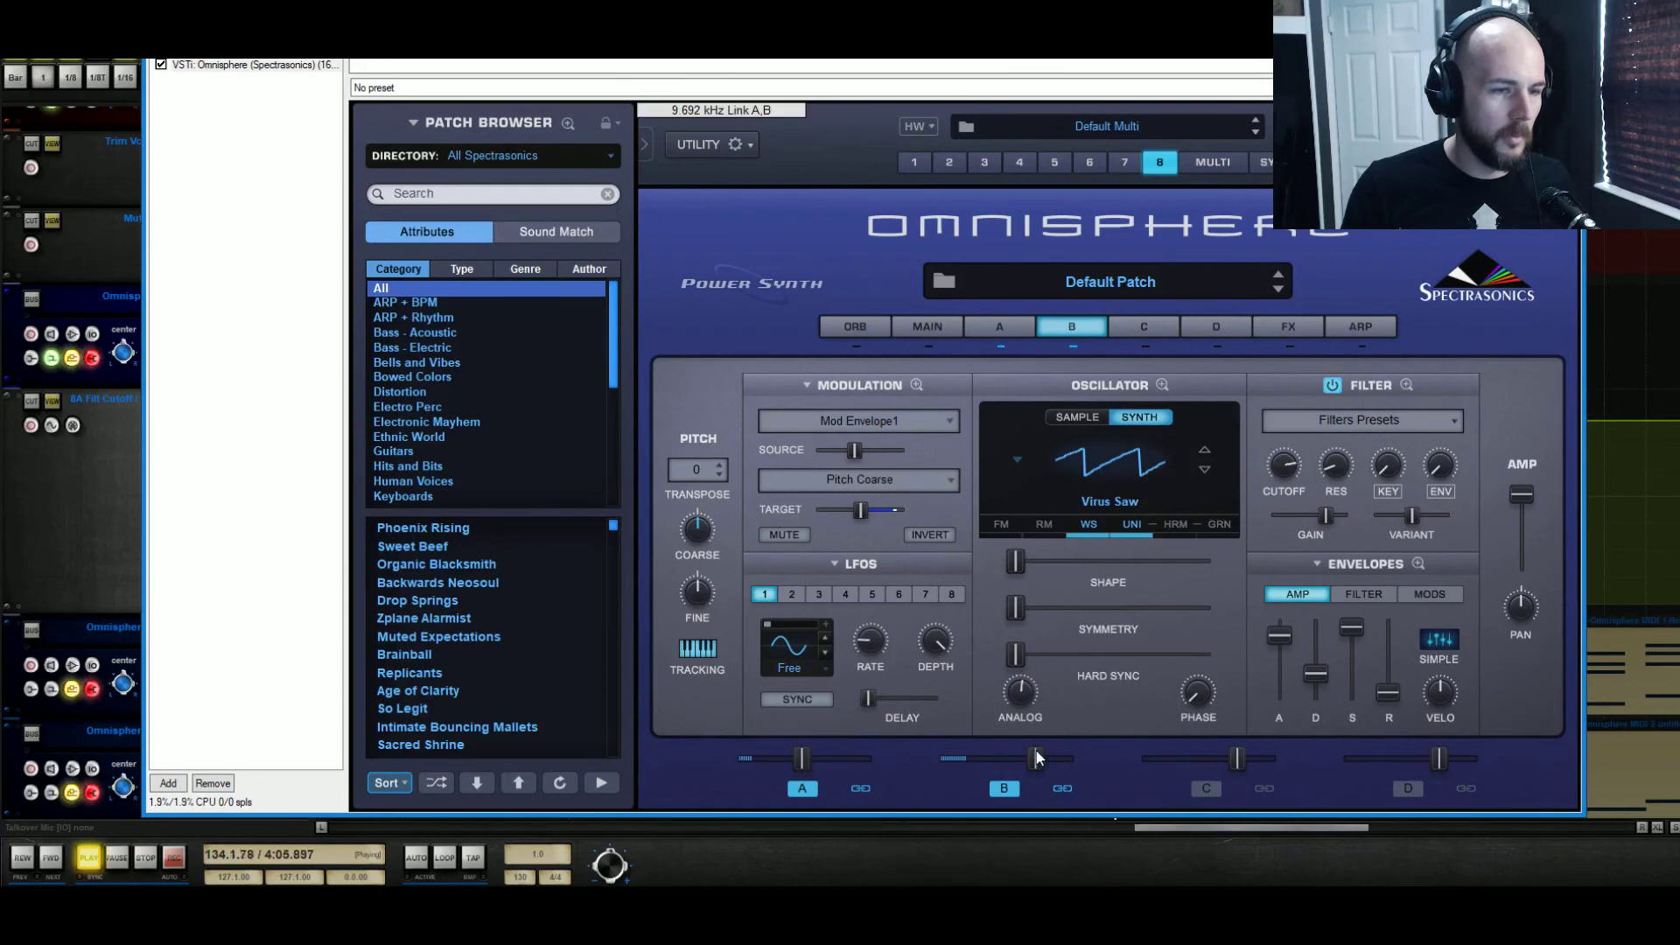
{"action": "left_click_drag", "start_coordinate": [1037, 753], "coordinate": [1031, 754]}
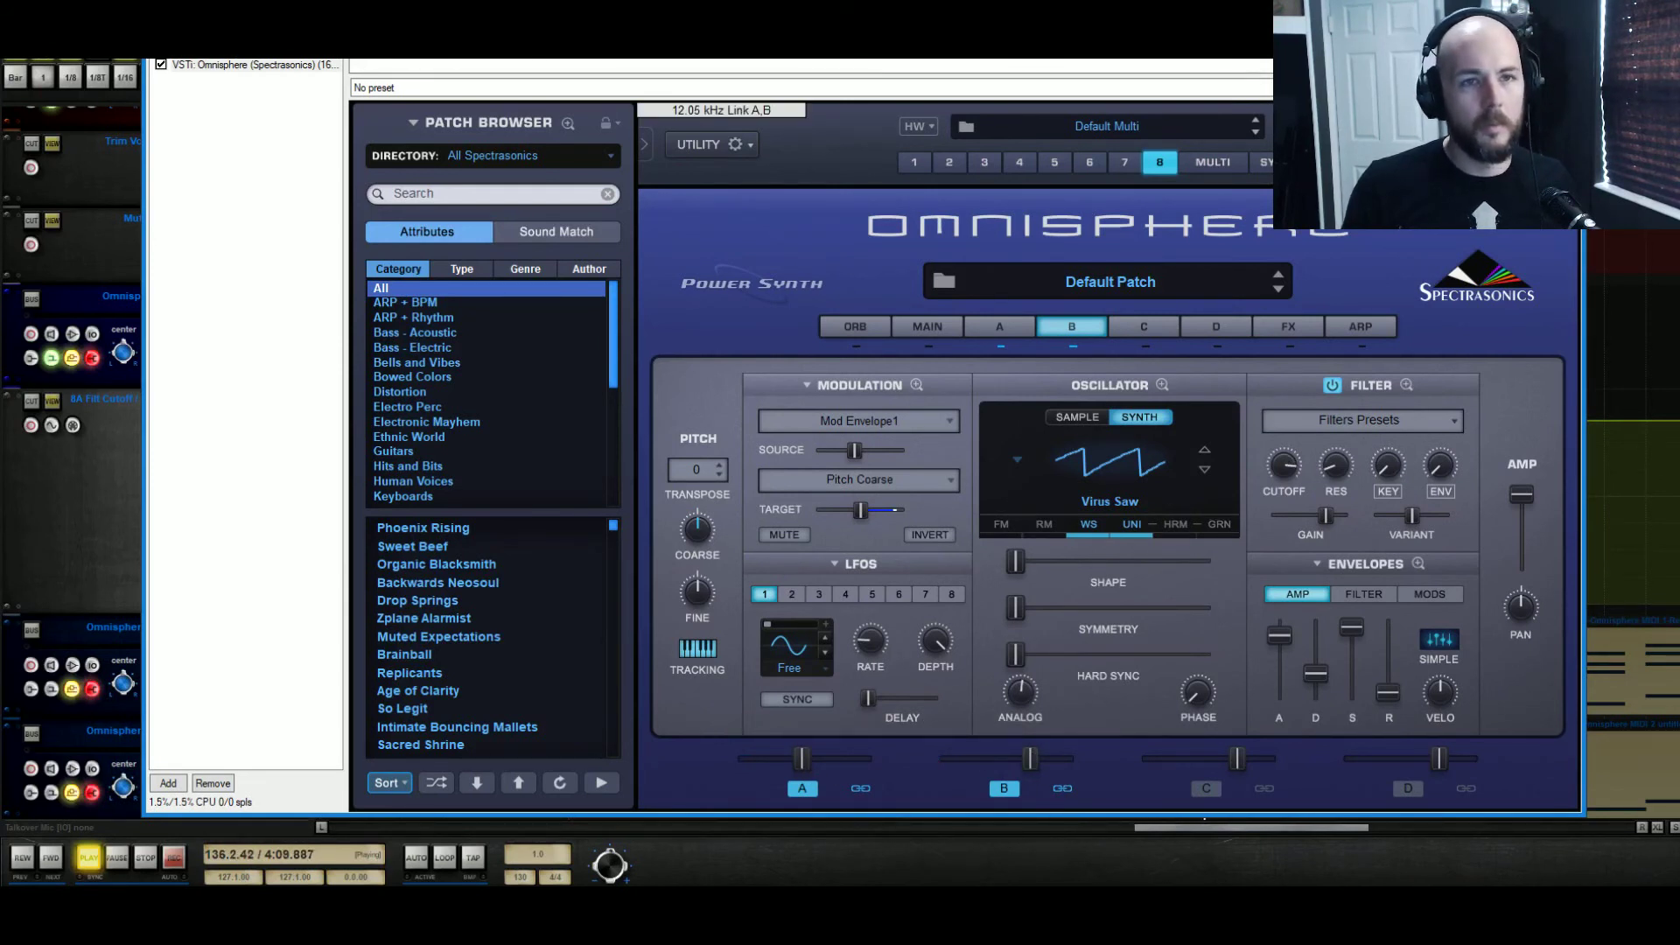
Close the Omnisphere window and play the arrangement from bar 121 with the riser's MIDI item in view
{"action": "left_click", "coordinate": [1564, 26]}
{"action": "key", "text": "space"}
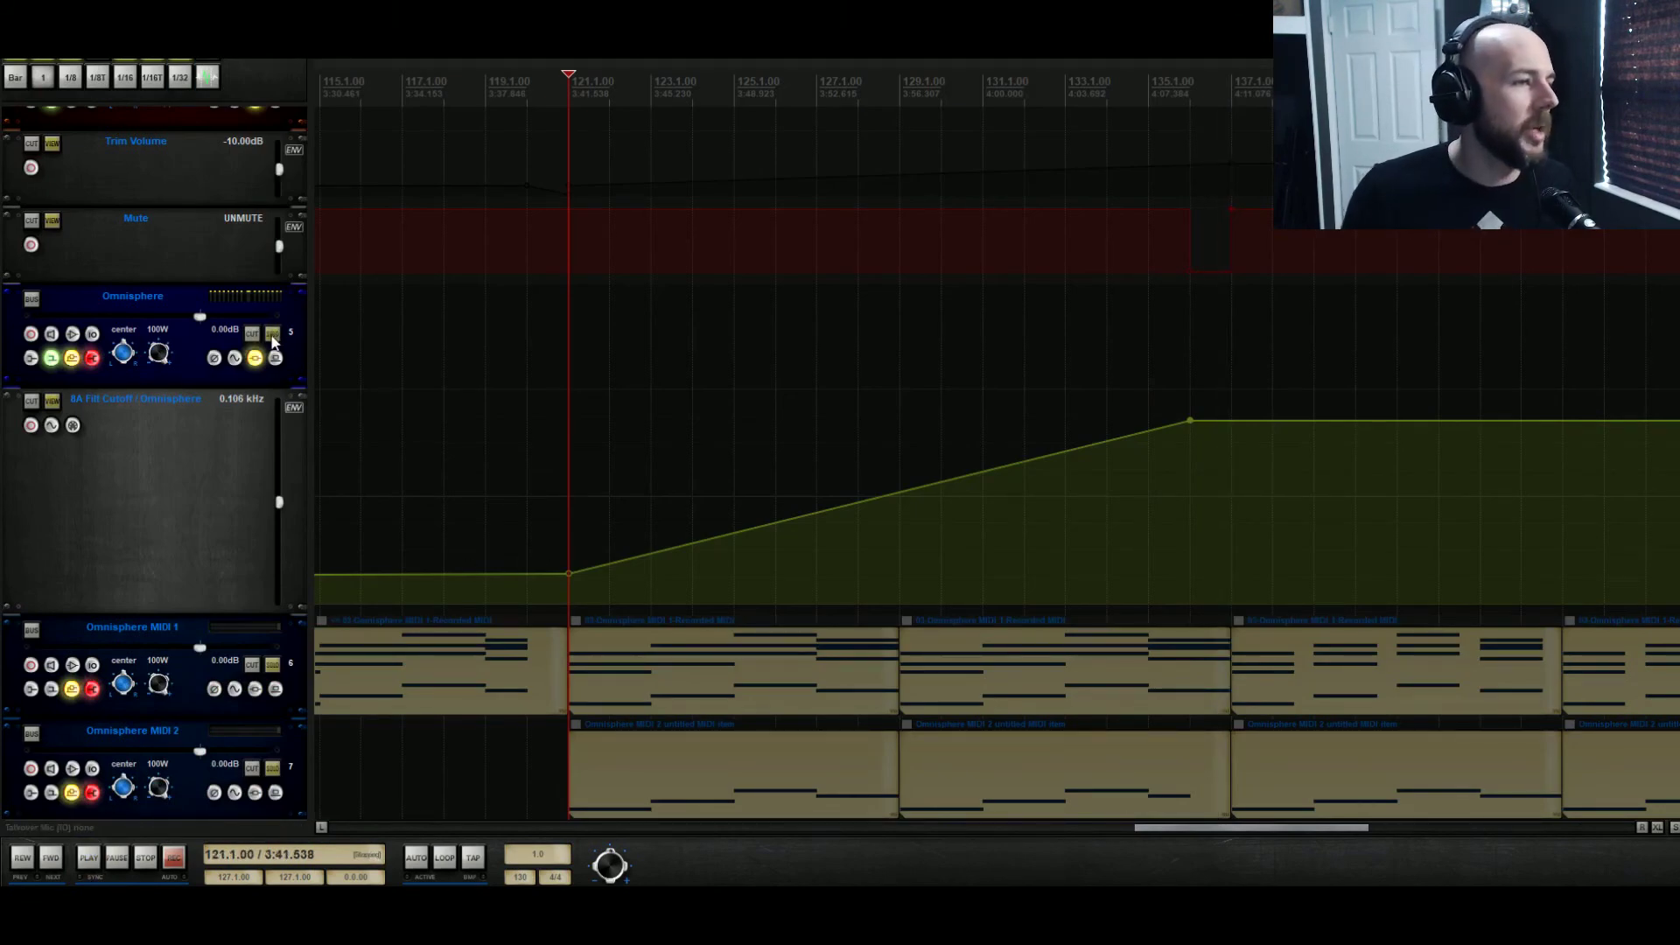
{"action": "key", "text": "space"}
{"action": "scroll", "coordinate": [560, 534], "scroll_direction": "down", "scroll_amount": 5}
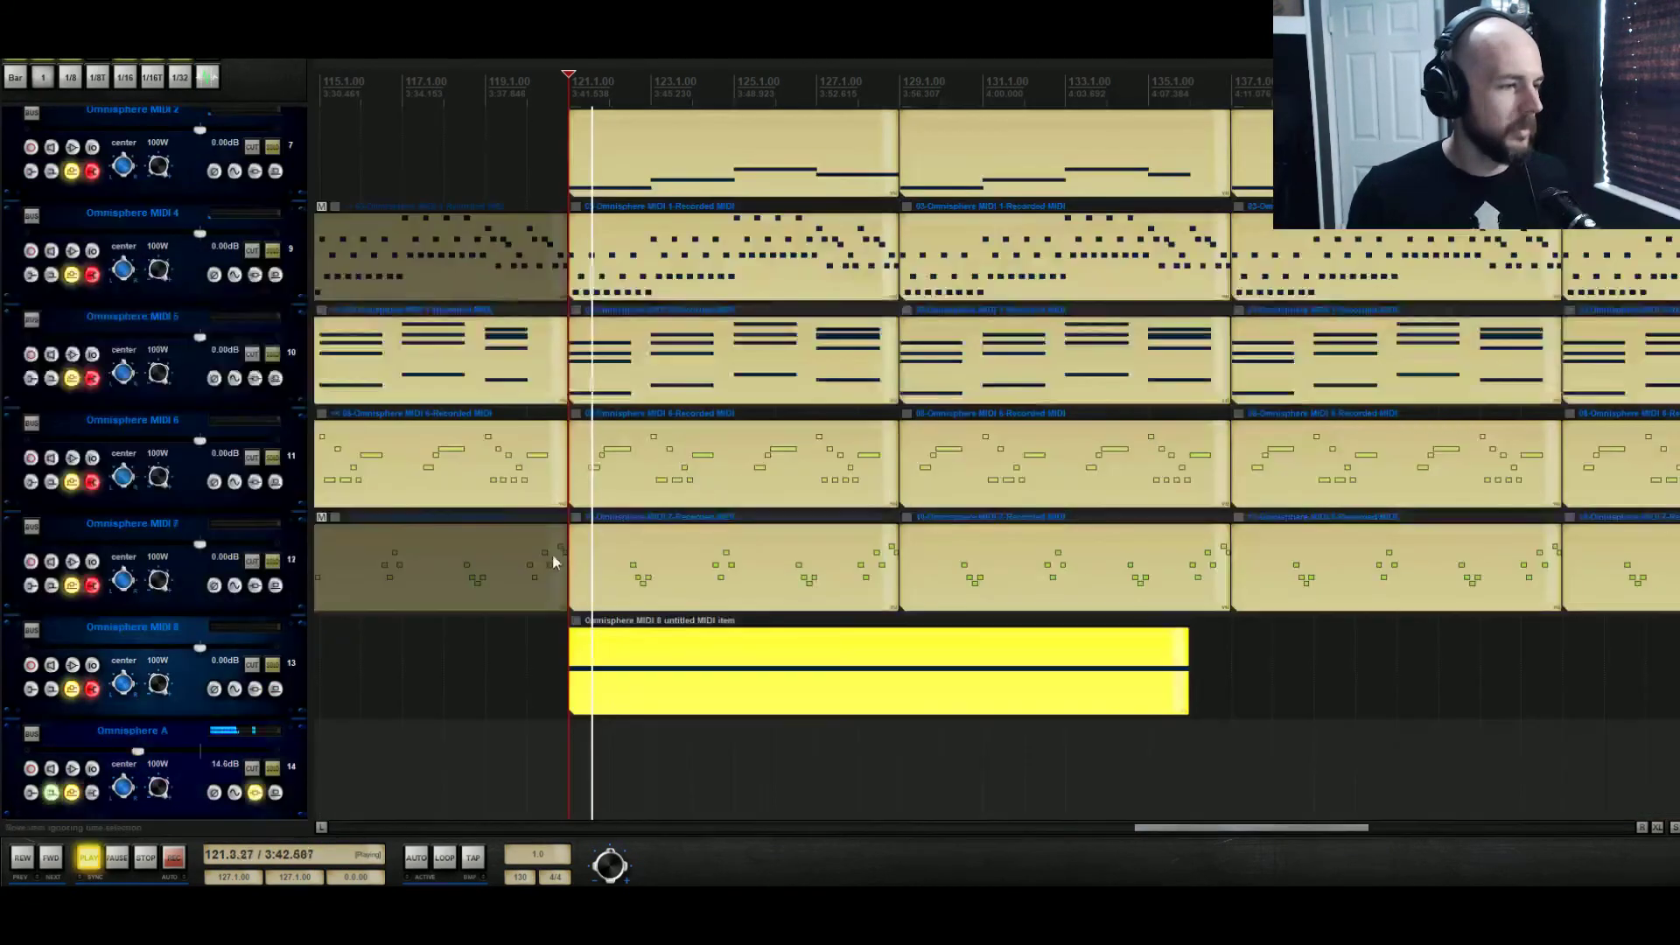
Add a send from the Omnisphere H track to the Shimmer Reverb track
{"action": "scroll", "coordinate": [553, 558], "scroll_direction": "down", "scroll_amount": 10}
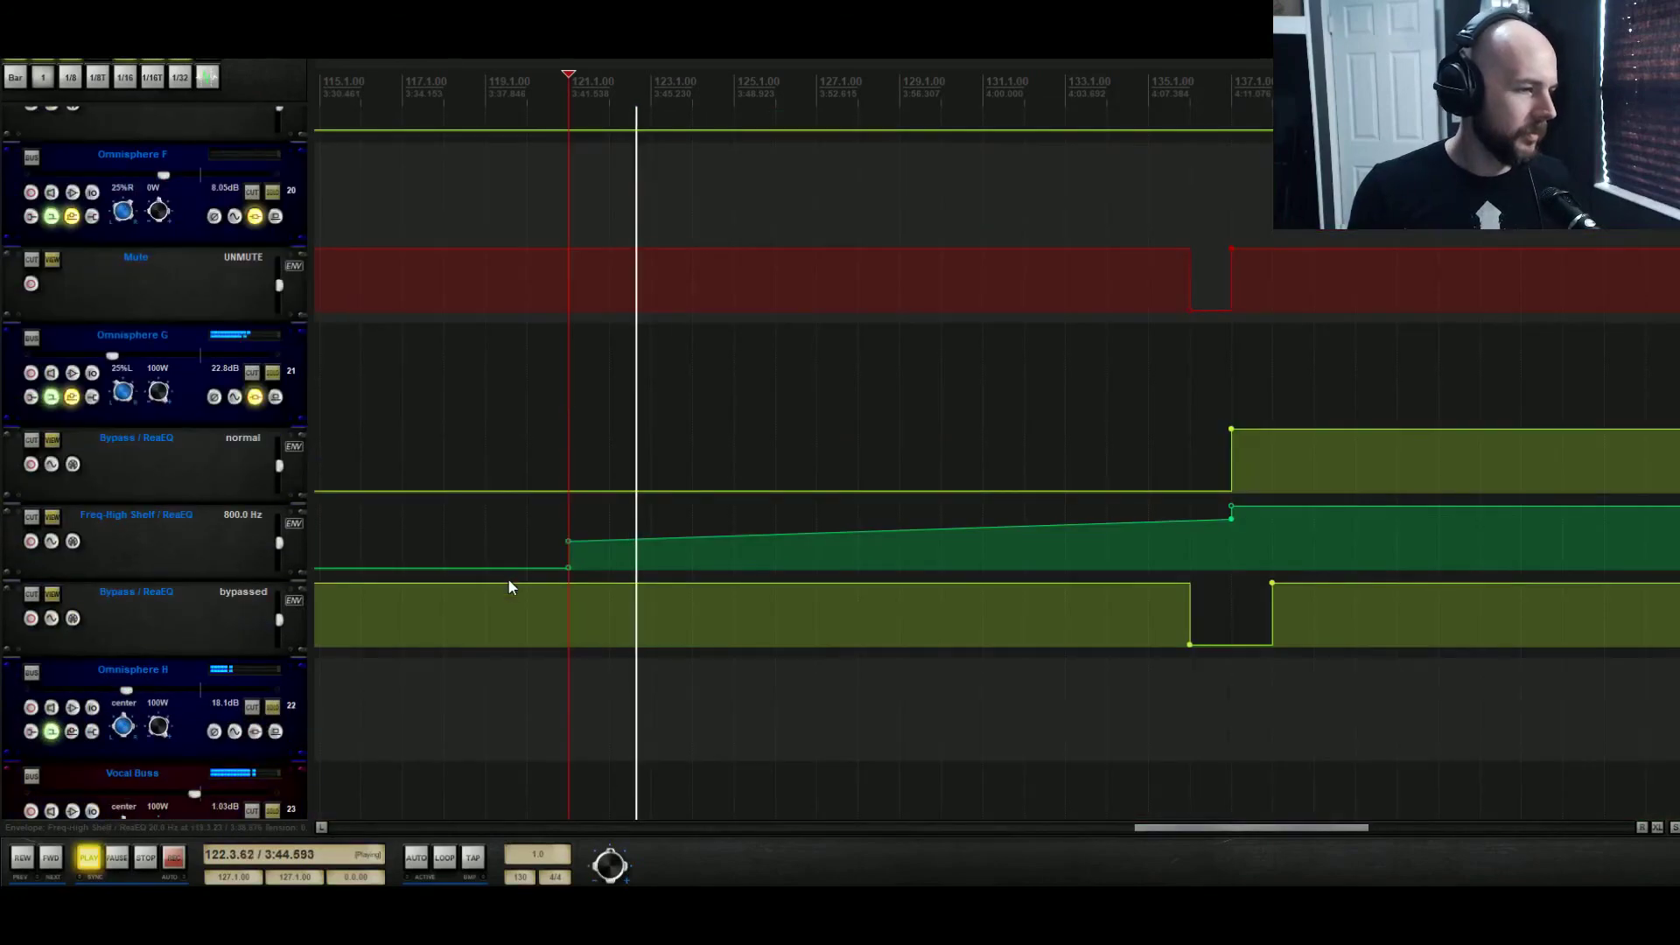
{"action": "left_click", "coordinate": [92, 707]}
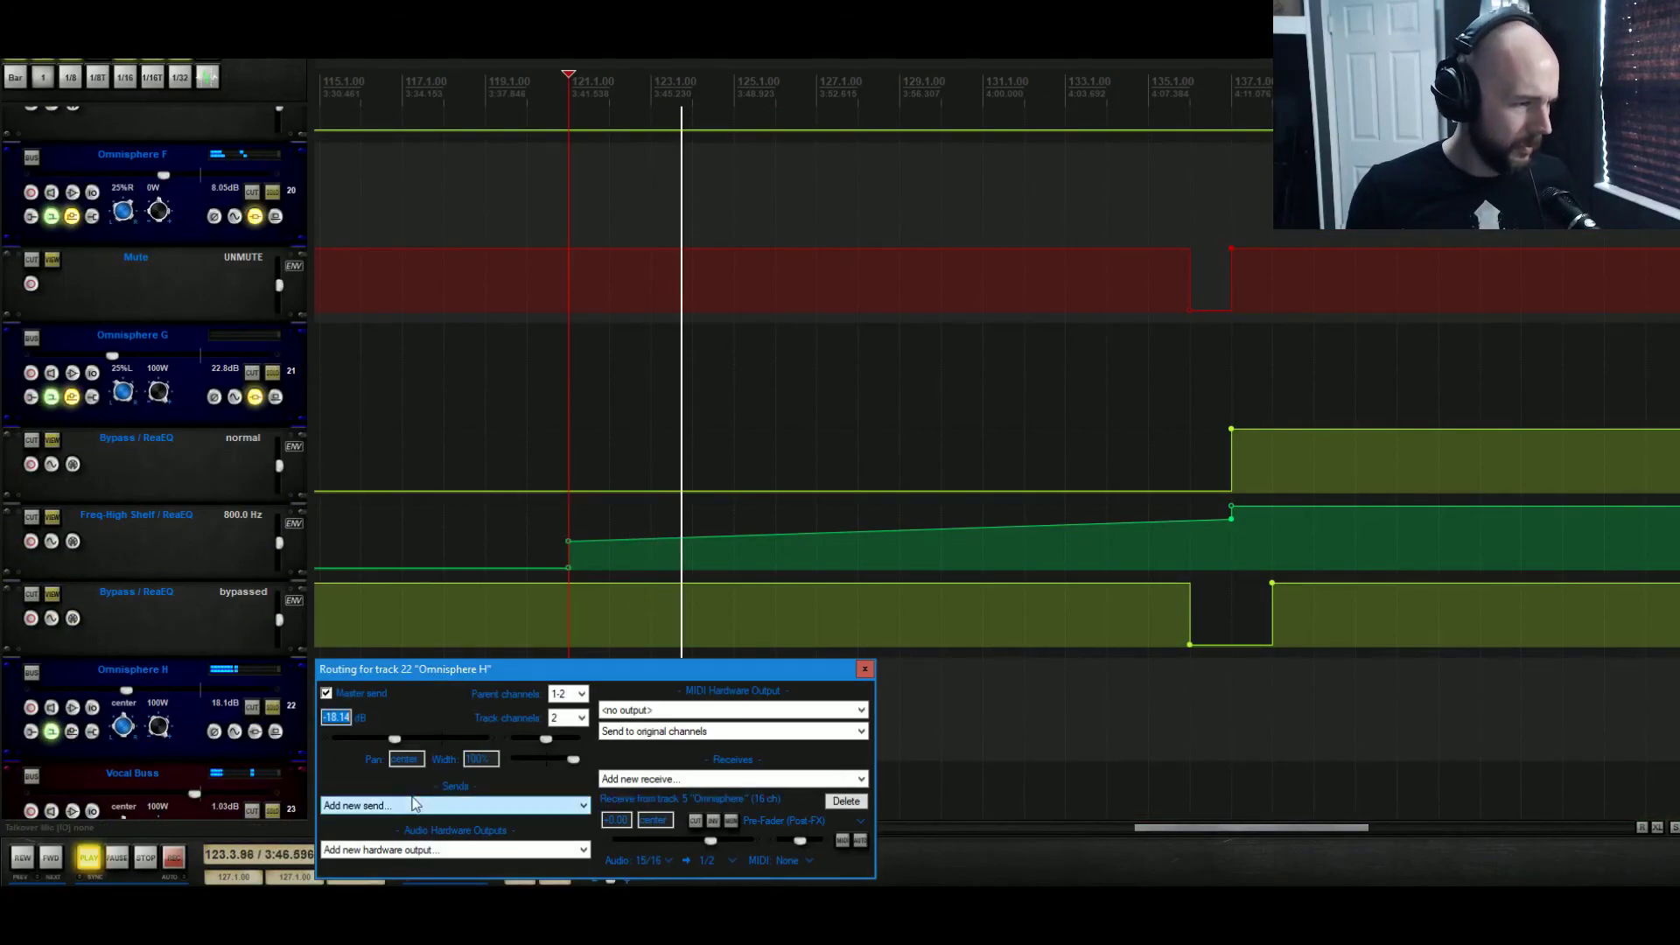
{"action": "left_click", "coordinate": [415, 804]}
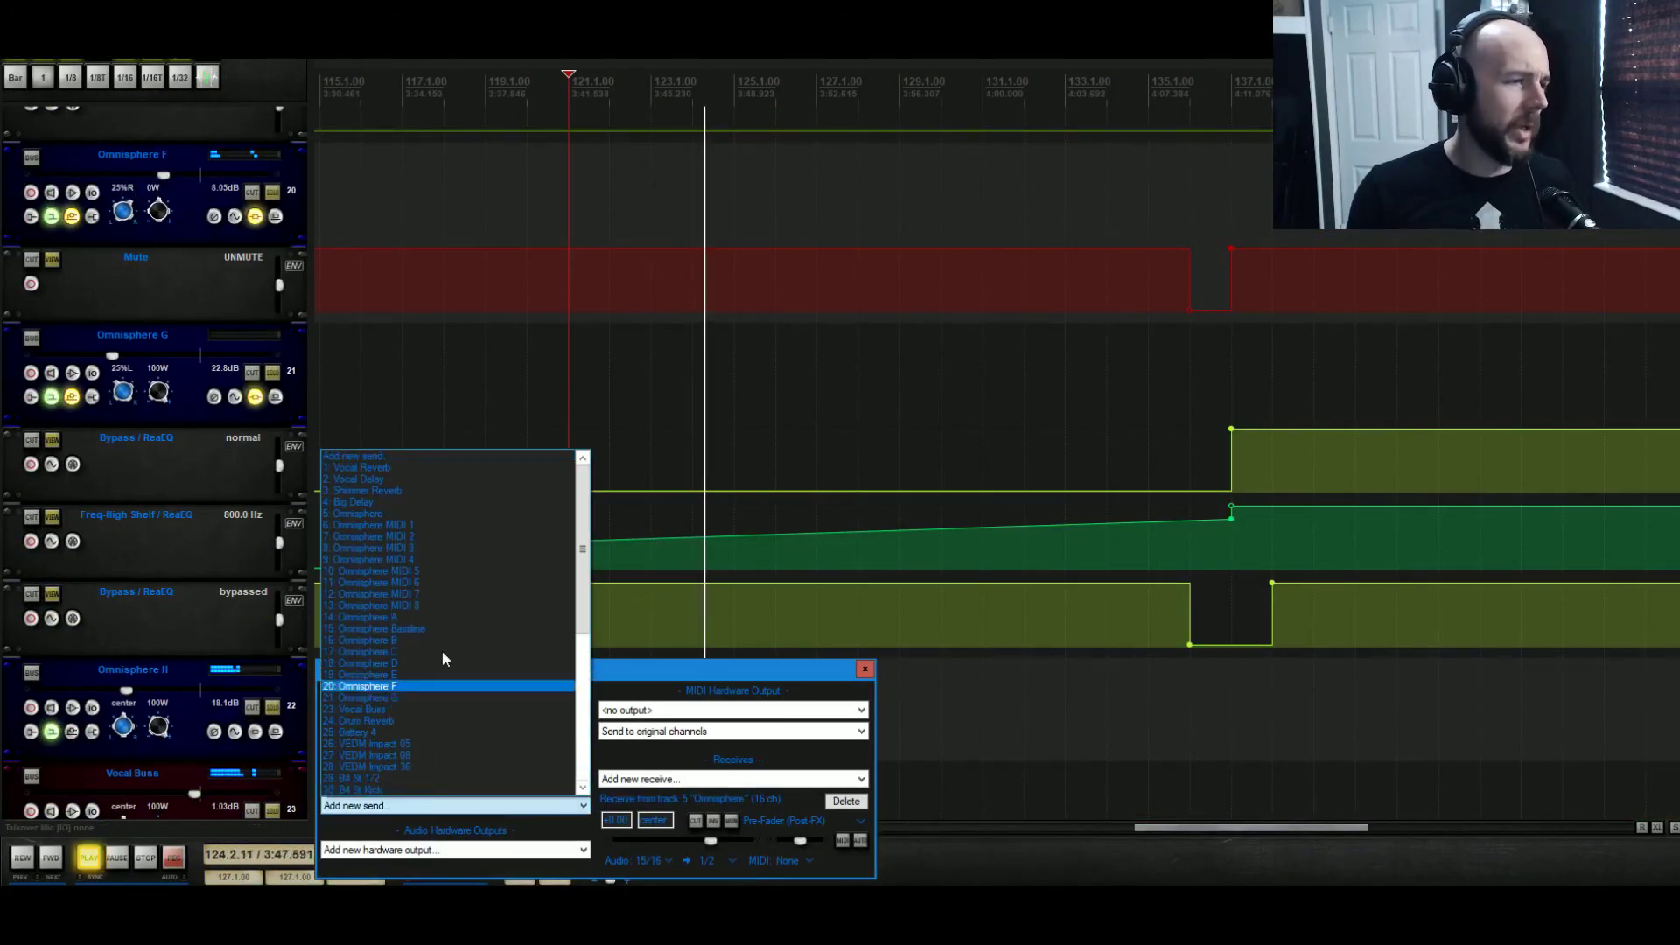
{"action": "left_click", "coordinate": [423, 490]}
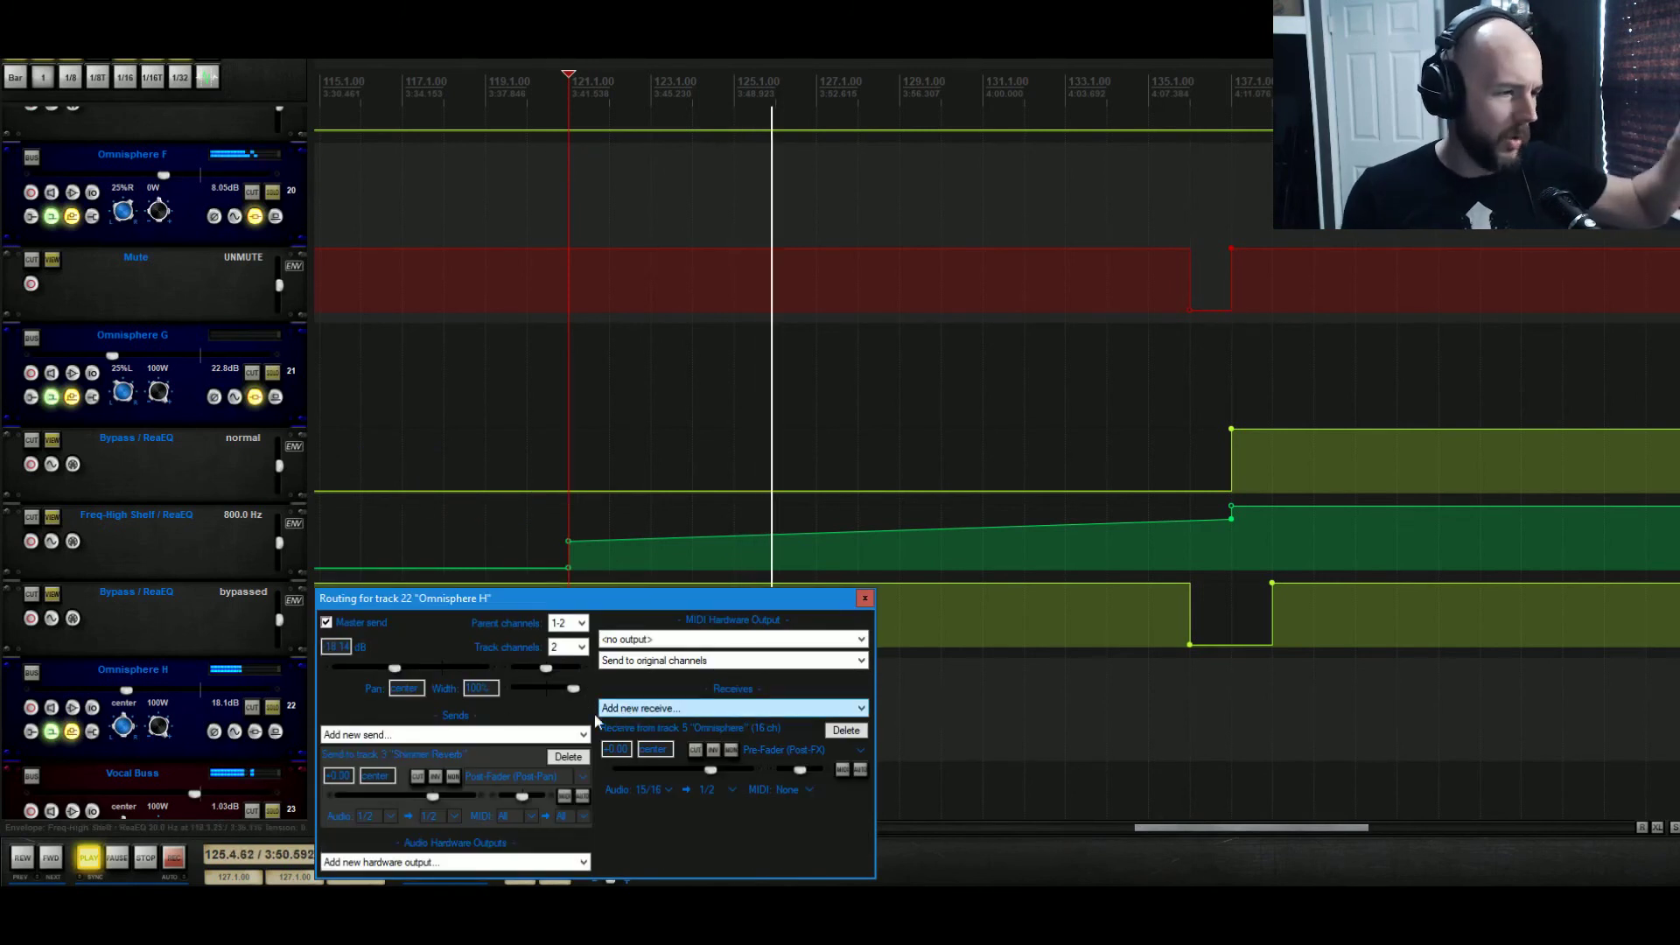
Balance the Omnisphere H track's volume at about -18.4 dB during playback, and stop at the end of the riser
{"action": "mouse_move", "coordinate": [132, 690]}
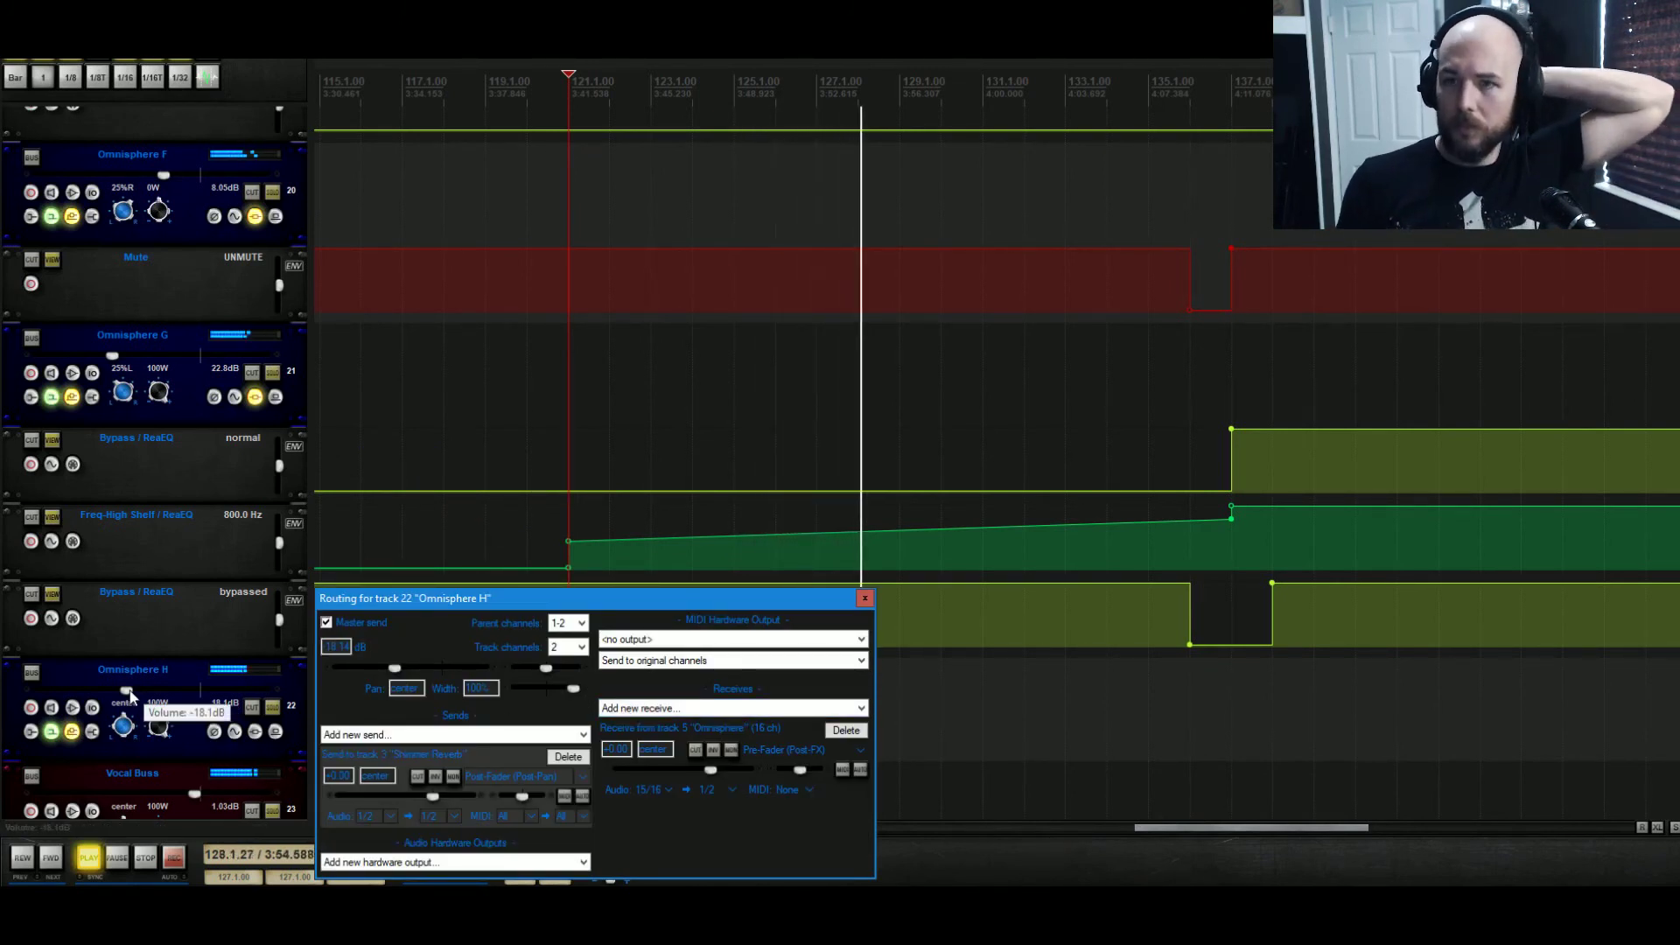
{"action": "left_click_drag", "start_coordinate": [131, 696], "coordinate": [122, 696]}
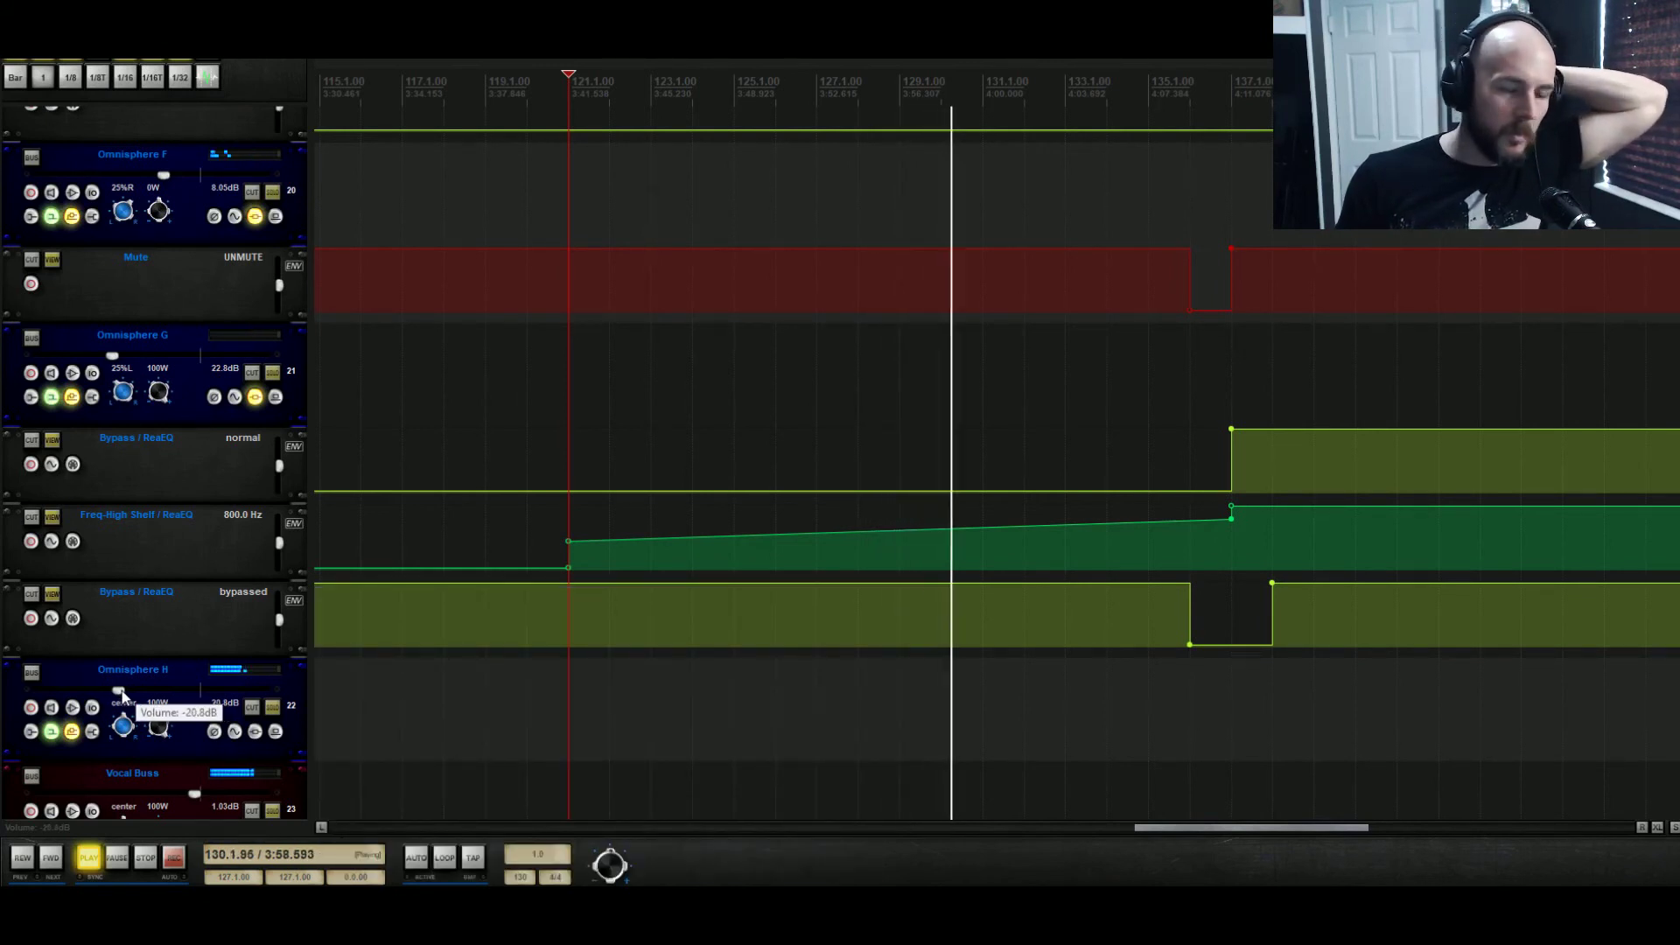
{"action": "left_click_drag", "start_coordinate": [122, 695], "coordinate": [129, 699]}
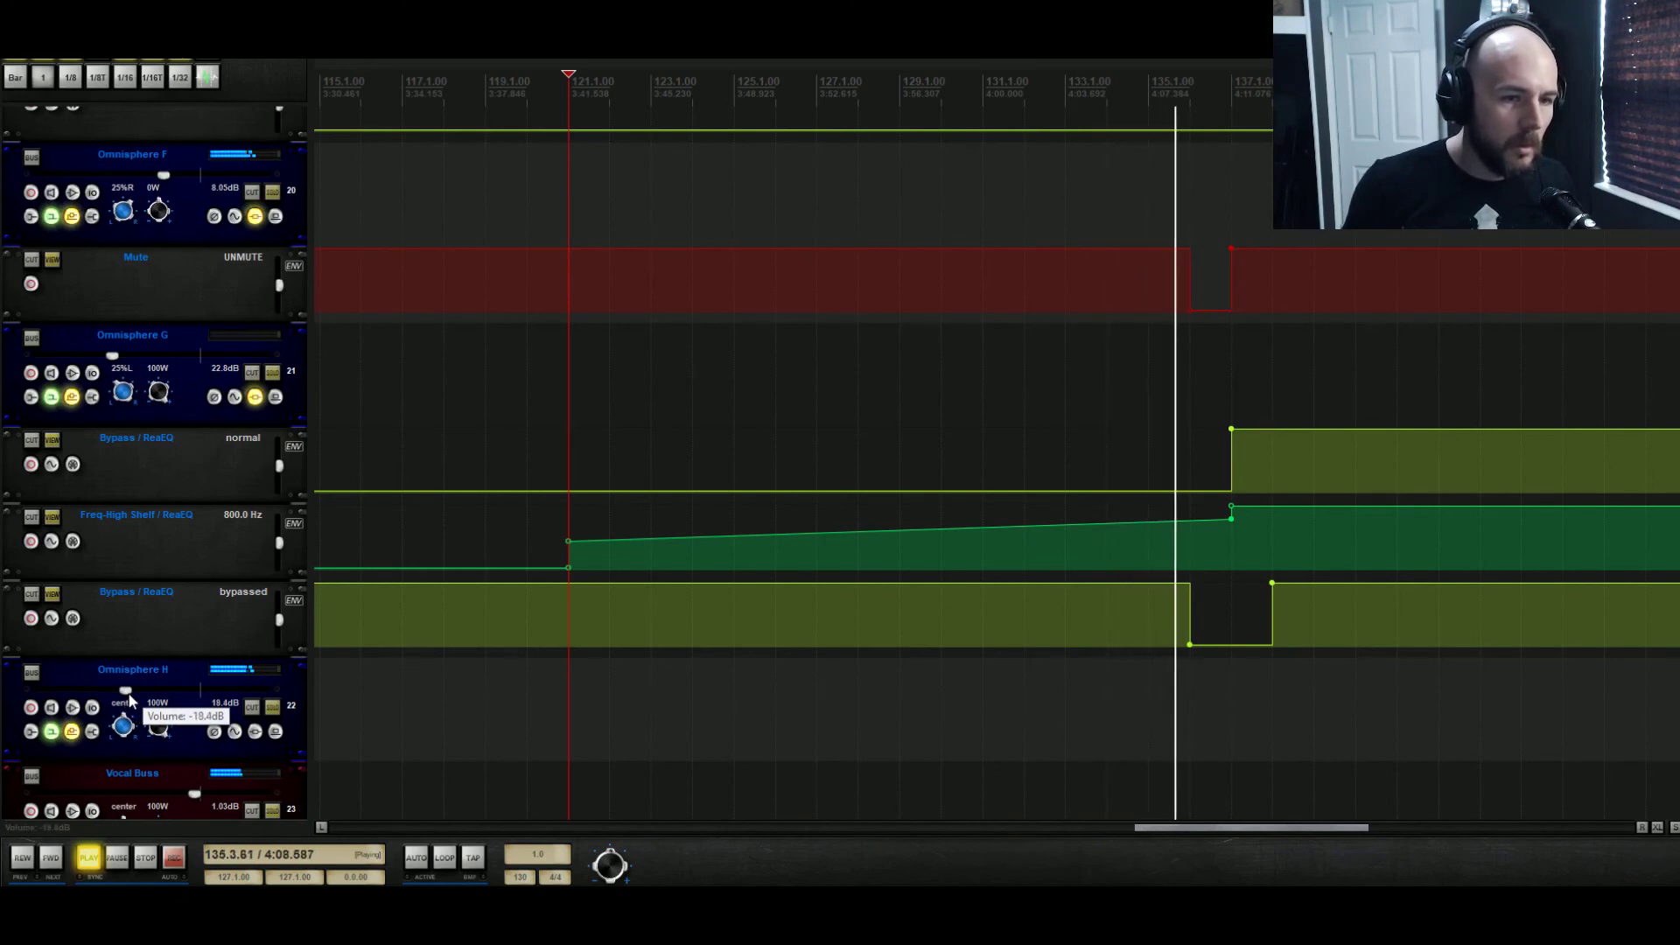
{"action": "key", "text": "space"}
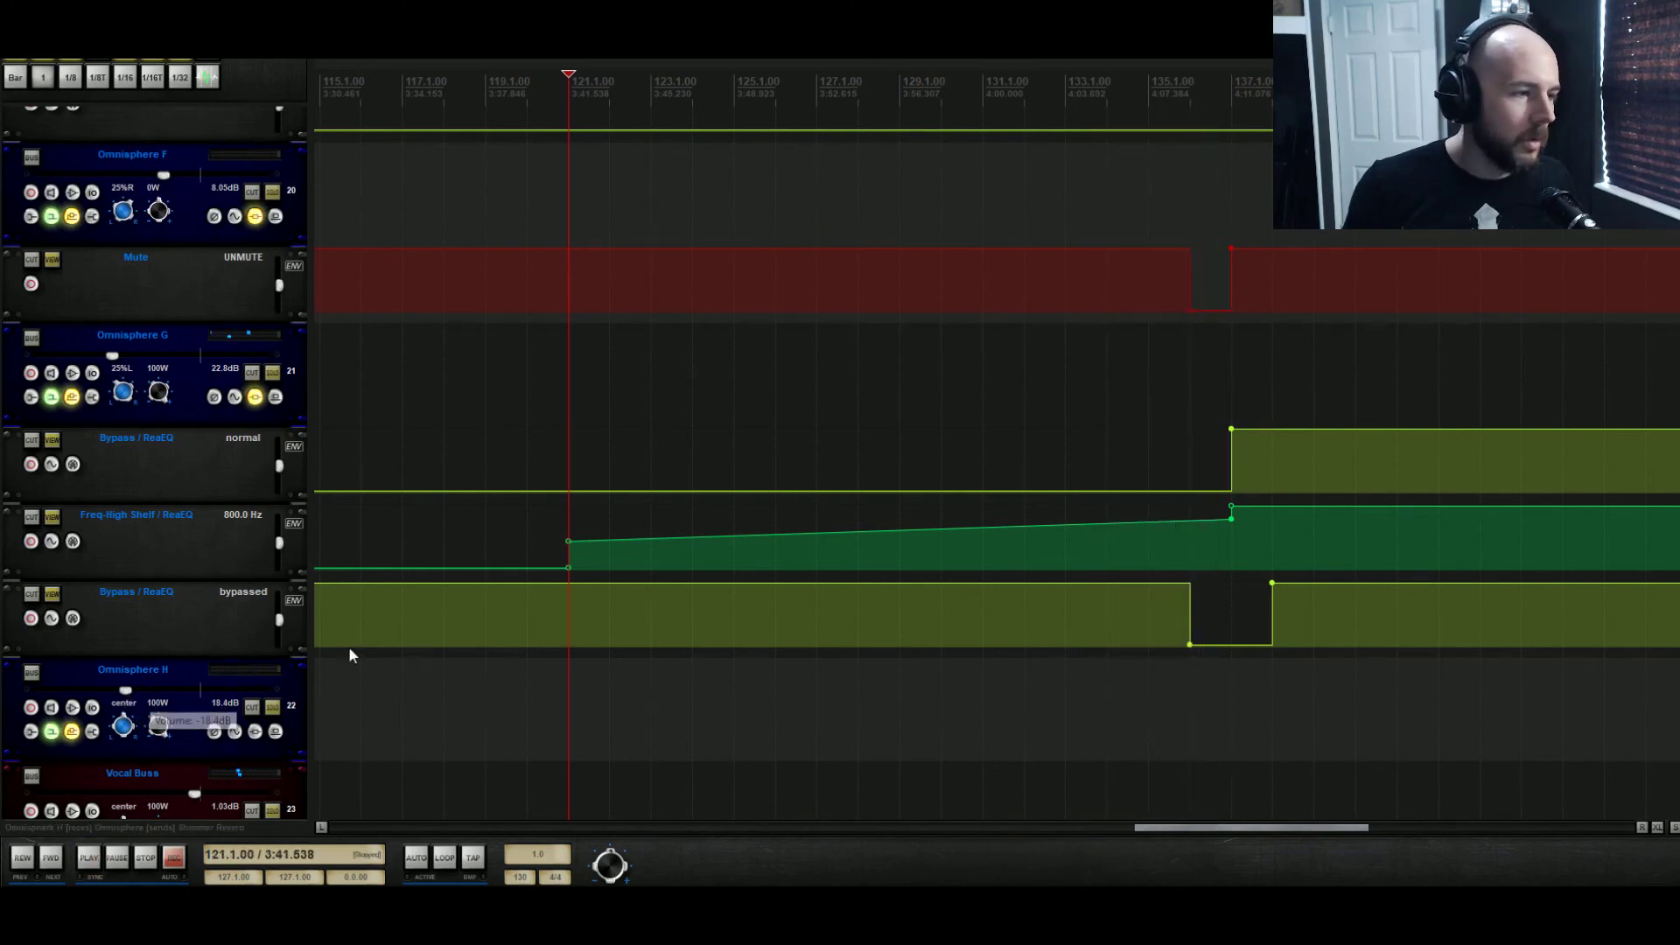
Lengthen the rise of Layer B's Mod 1 envelope in Omnisphere so it peaks at about the 65 mark, and save the project
{"action": "scroll", "coordinate": [542, 505], "scroll_direction": "up", "scroll_amount": 12}
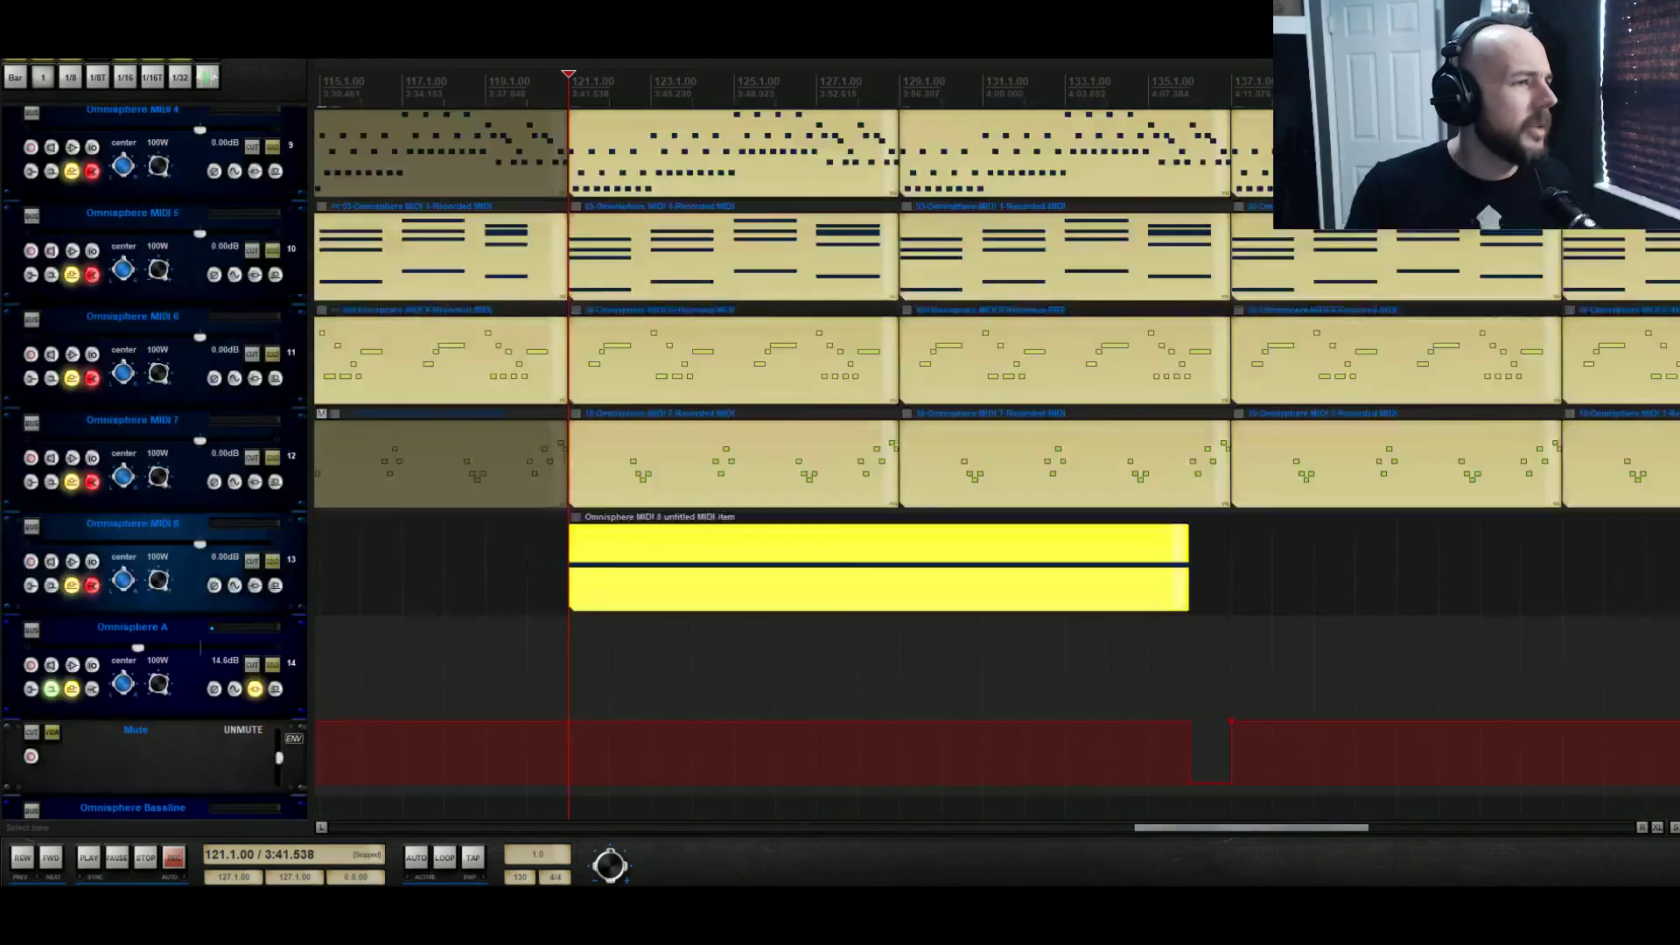
{"action": "scroll", "coordinate": [504, 557], "scroll_direction": "up", "scroll_amount": 10}
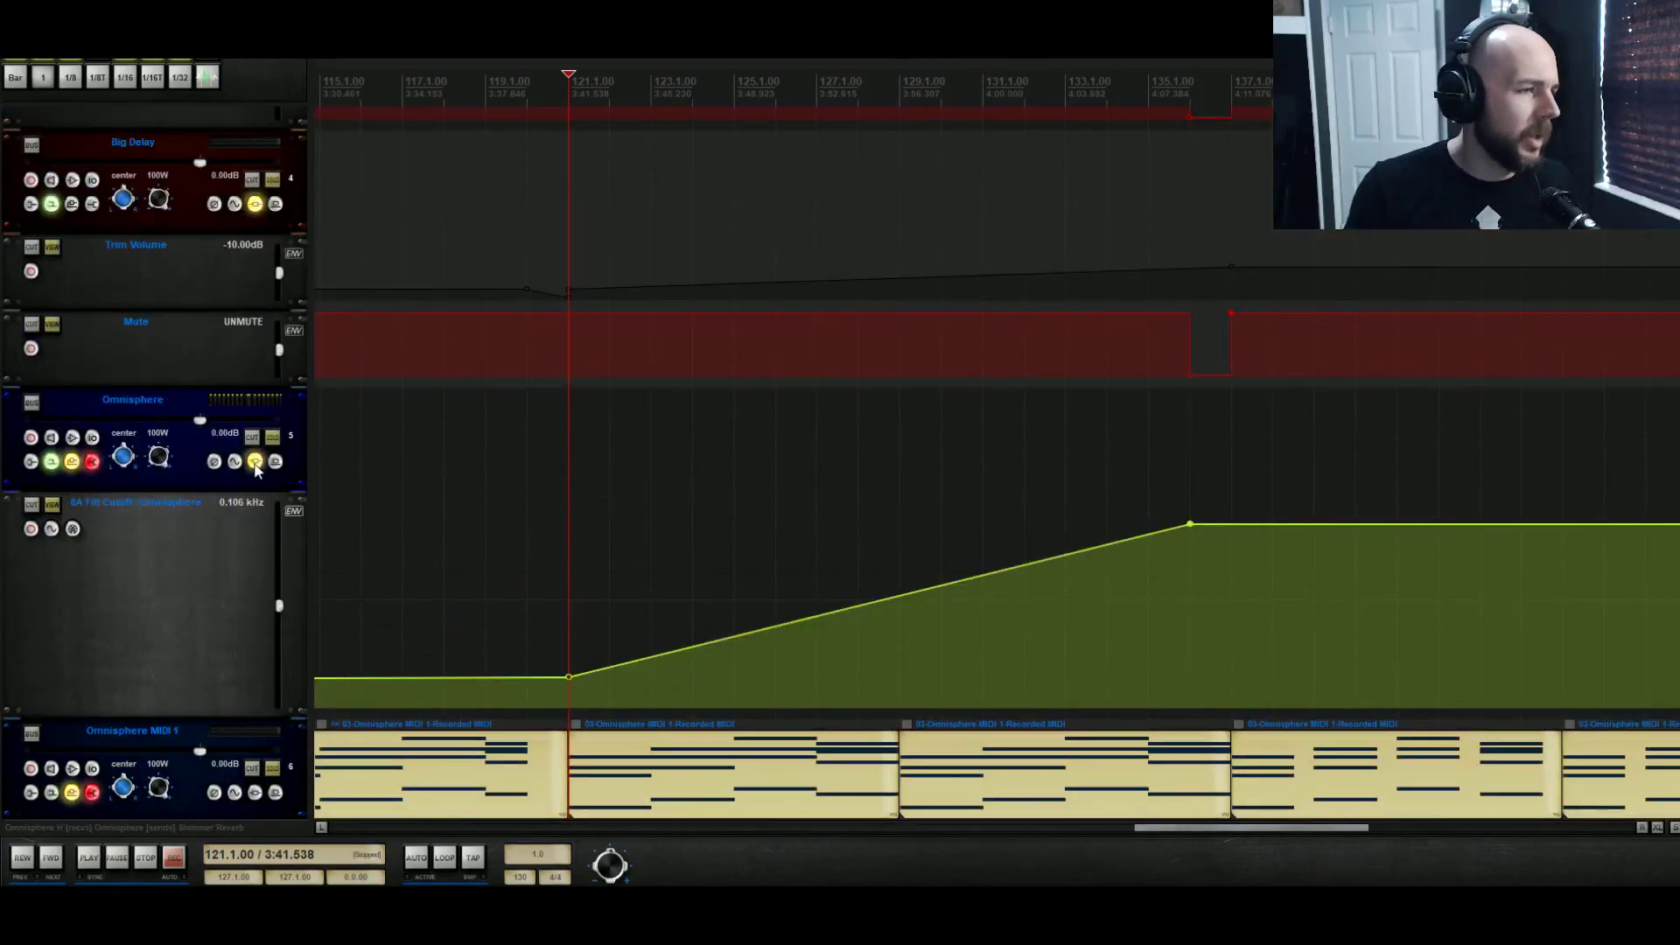
{"action": "left_click", "coordinate": [255, 464]}
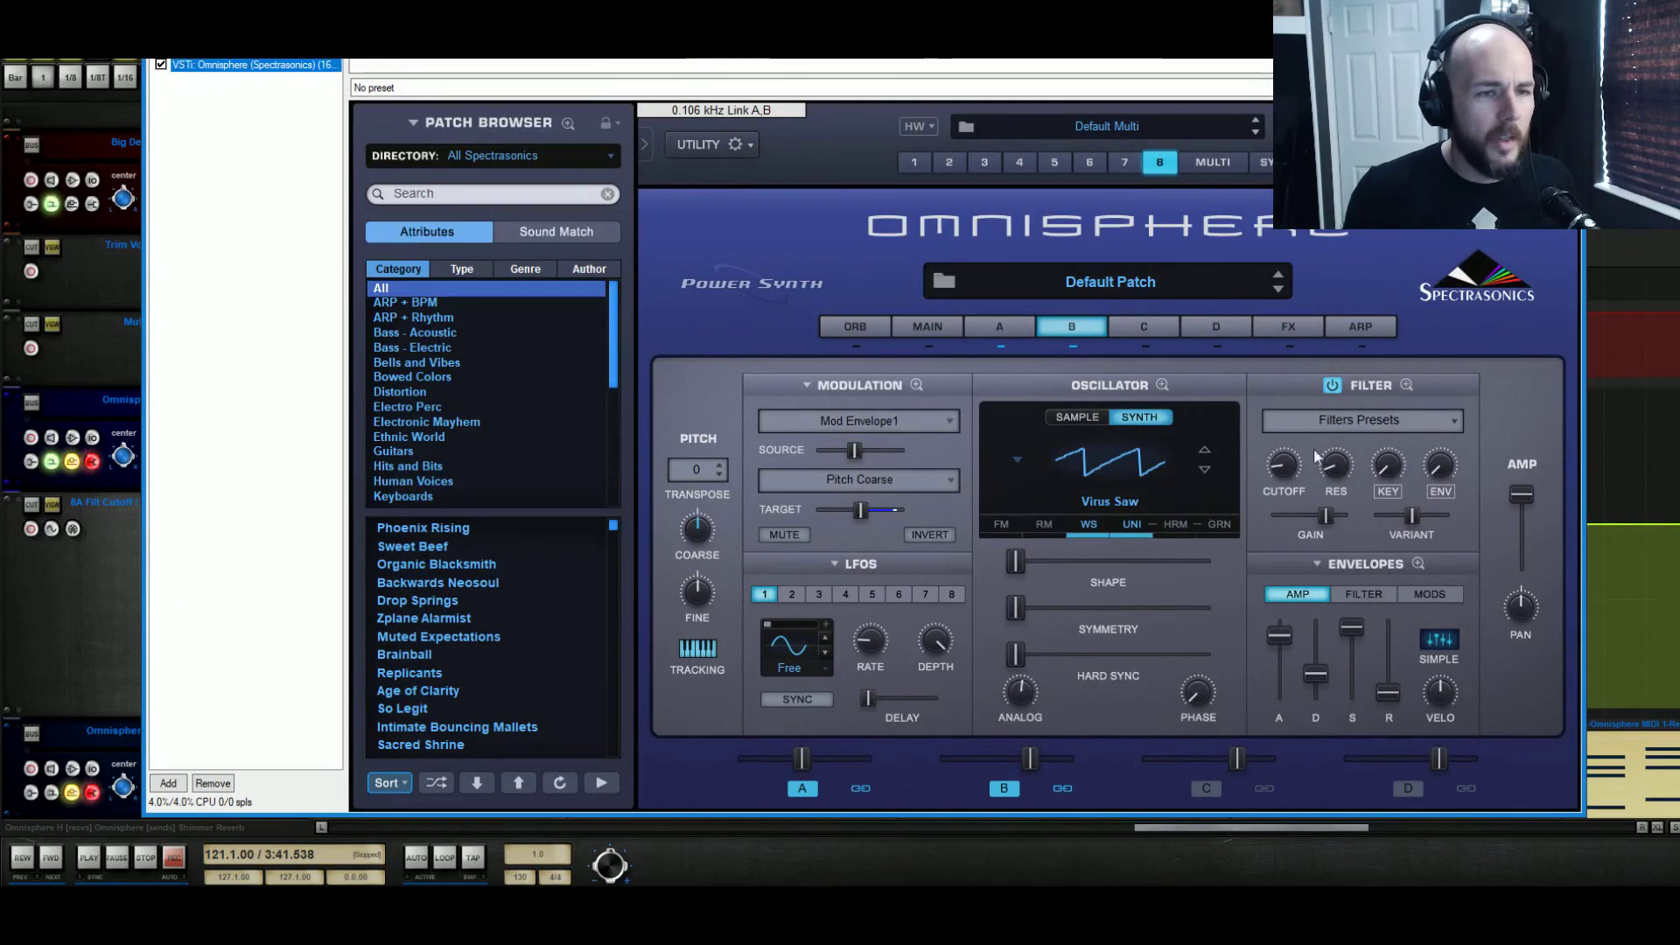
{"action": "left_click", "coordinate": [1420, 565]}
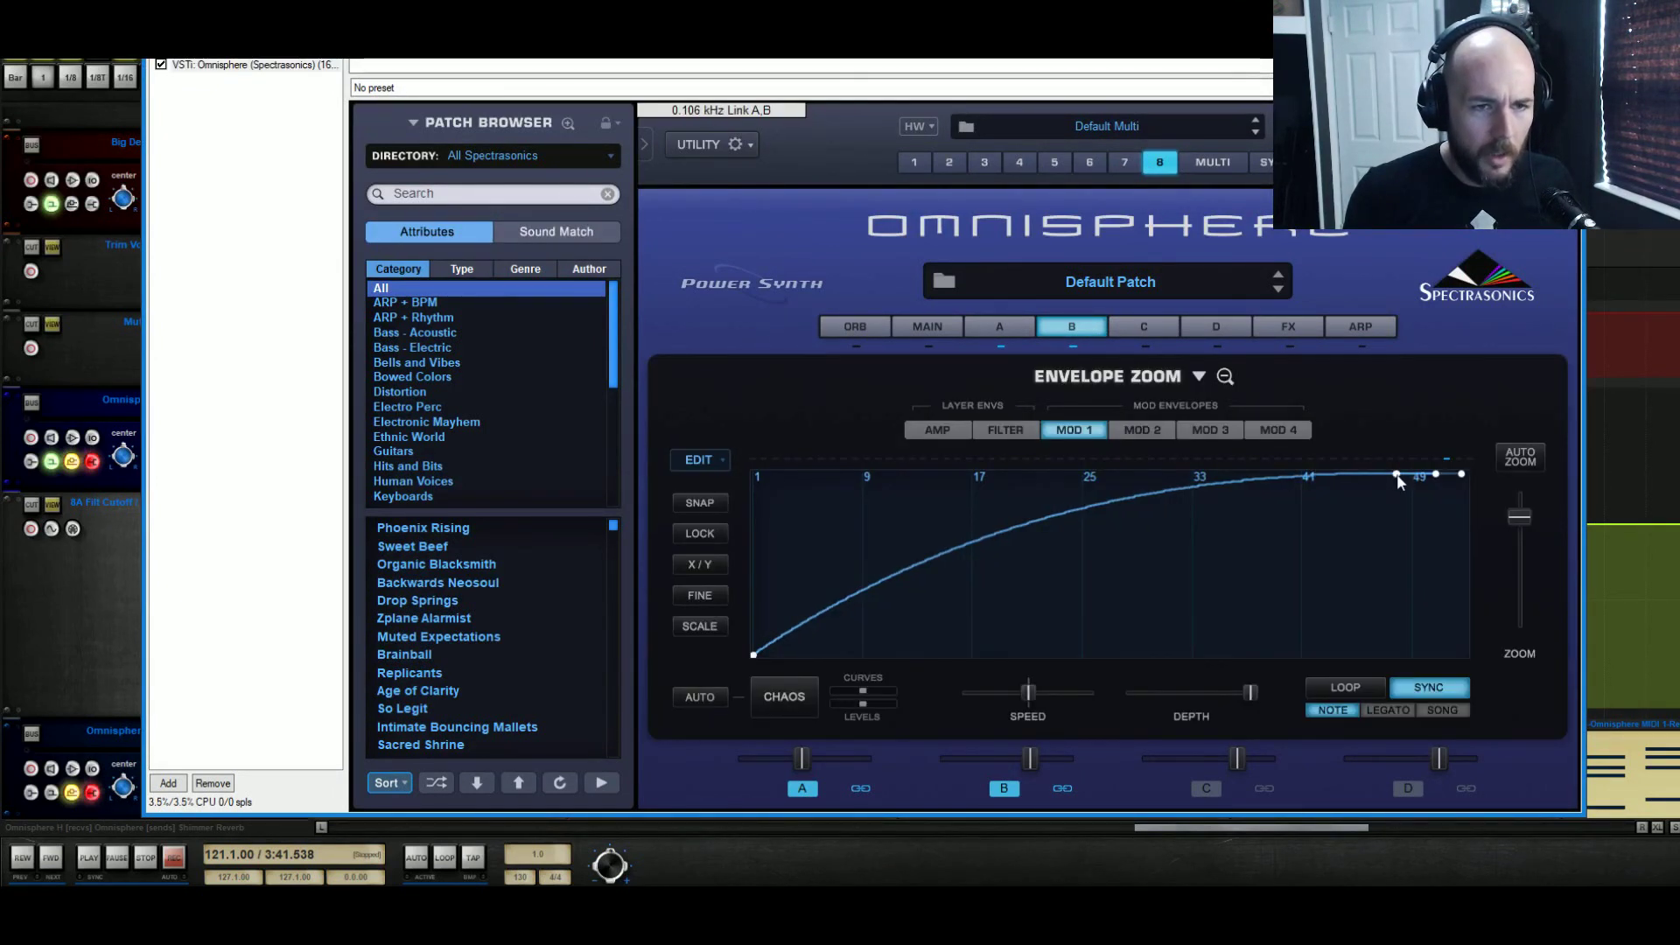
{"action": "left_click_drag", "start_coordinate": [1398, 480], "coordinate": [1416, 448]}
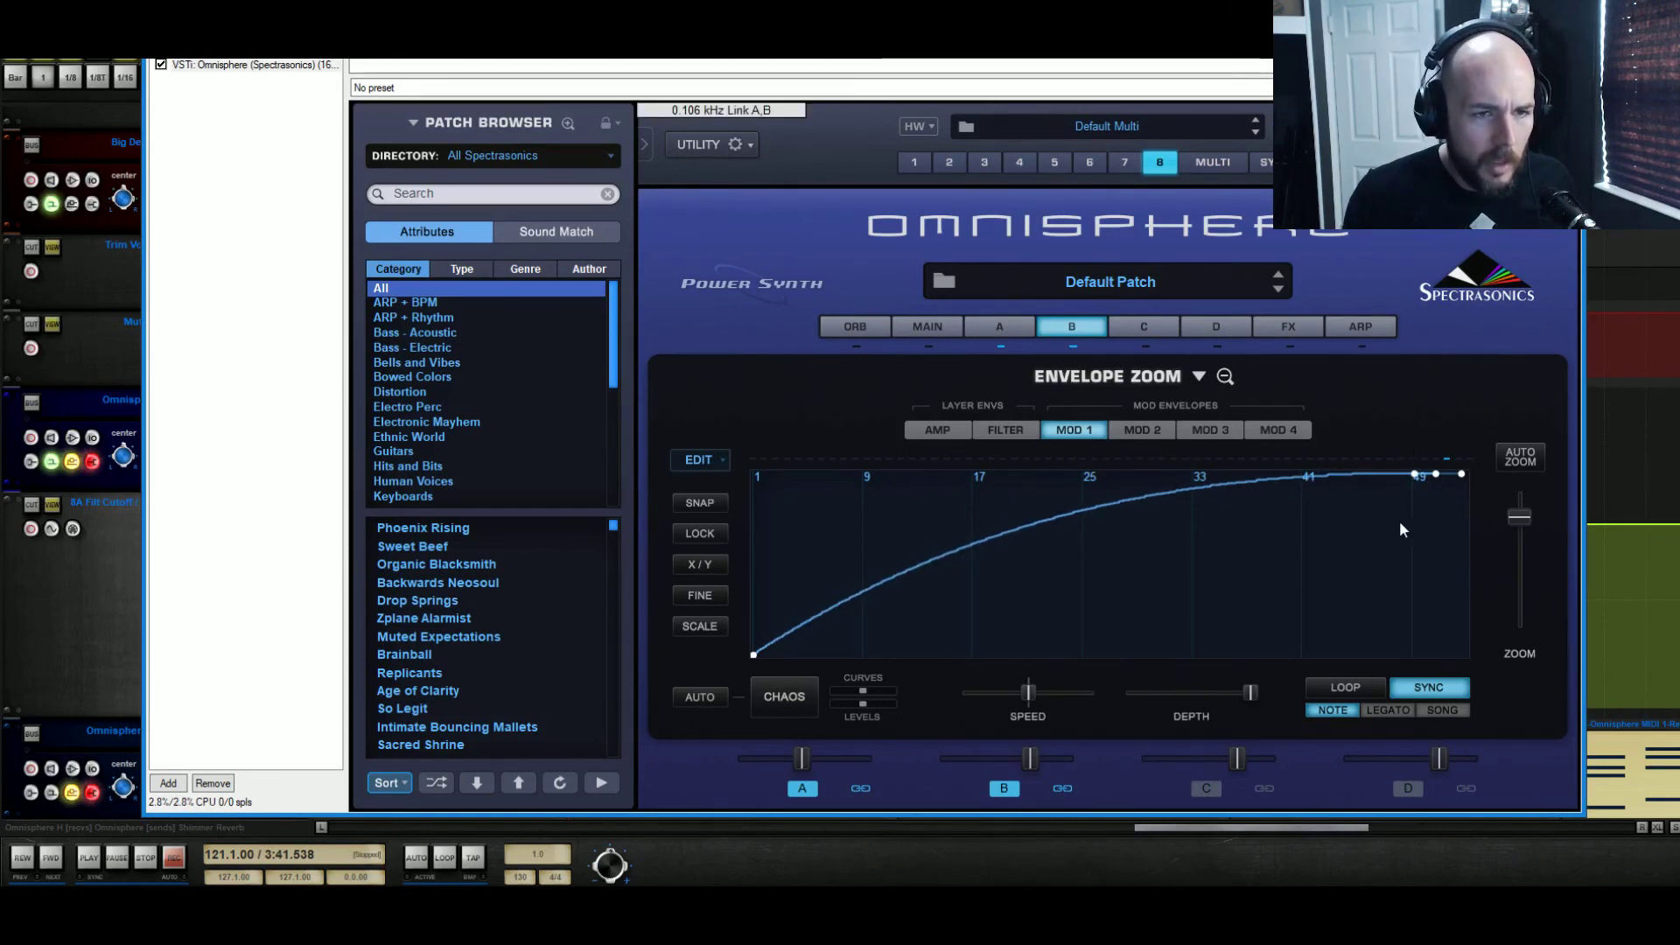
{"action": "left_click", "coordinate": [716, 460]}
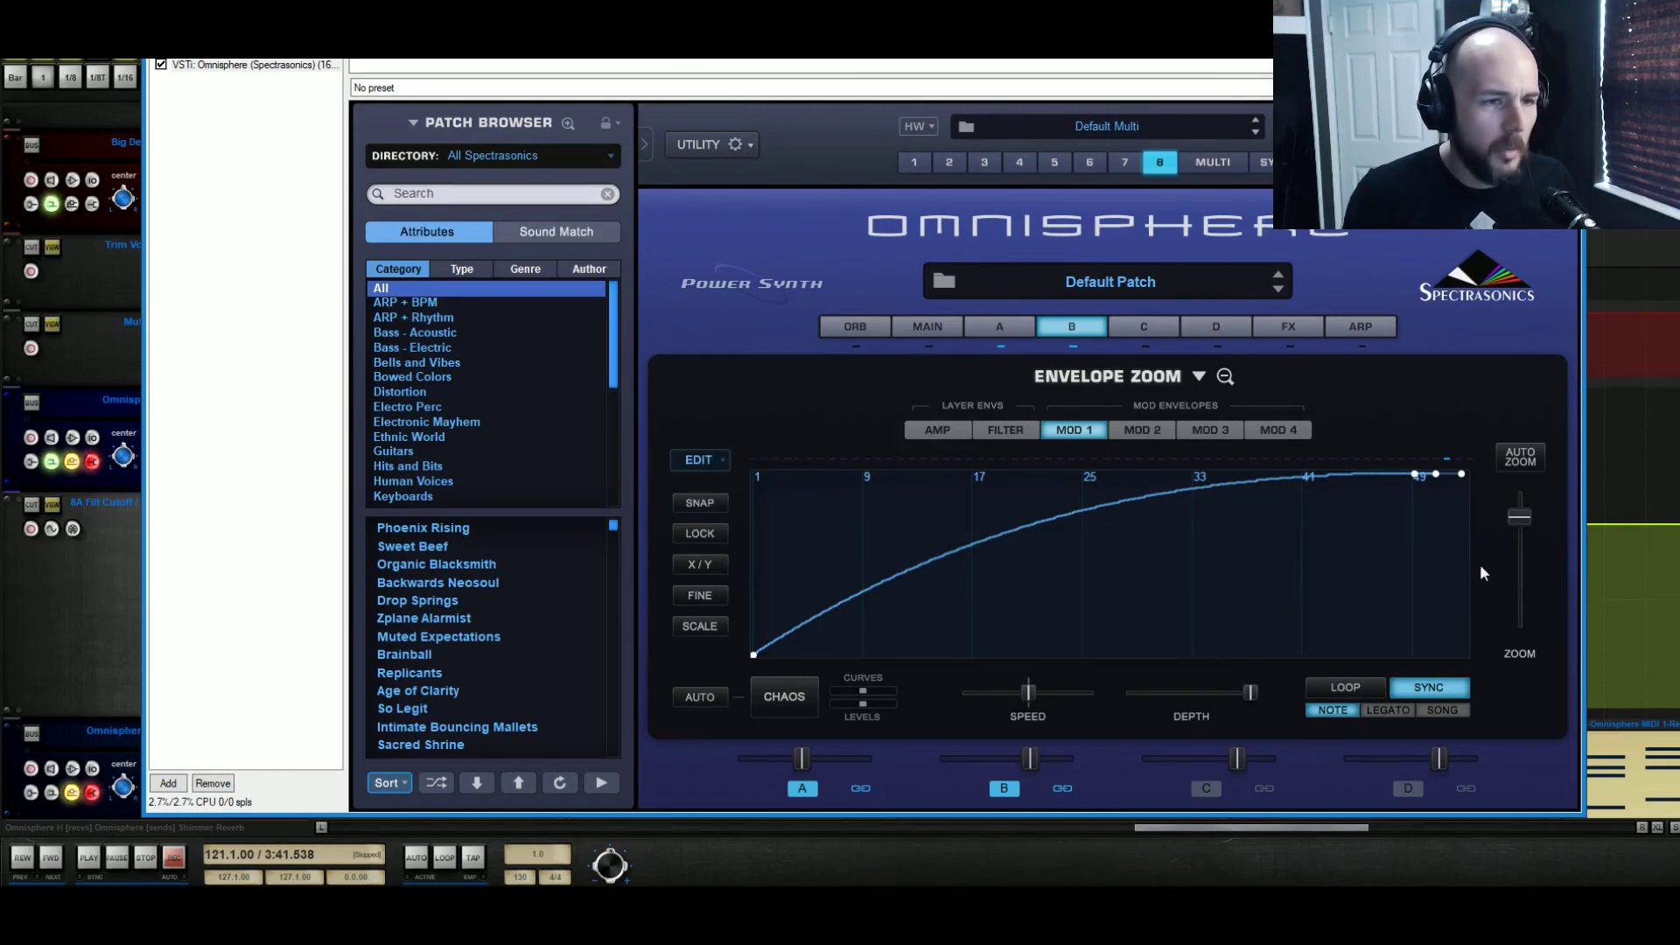
{"action": "left_click_drag", "start_coordinate": [1415, 474], "coordinate": [1225, 460]}
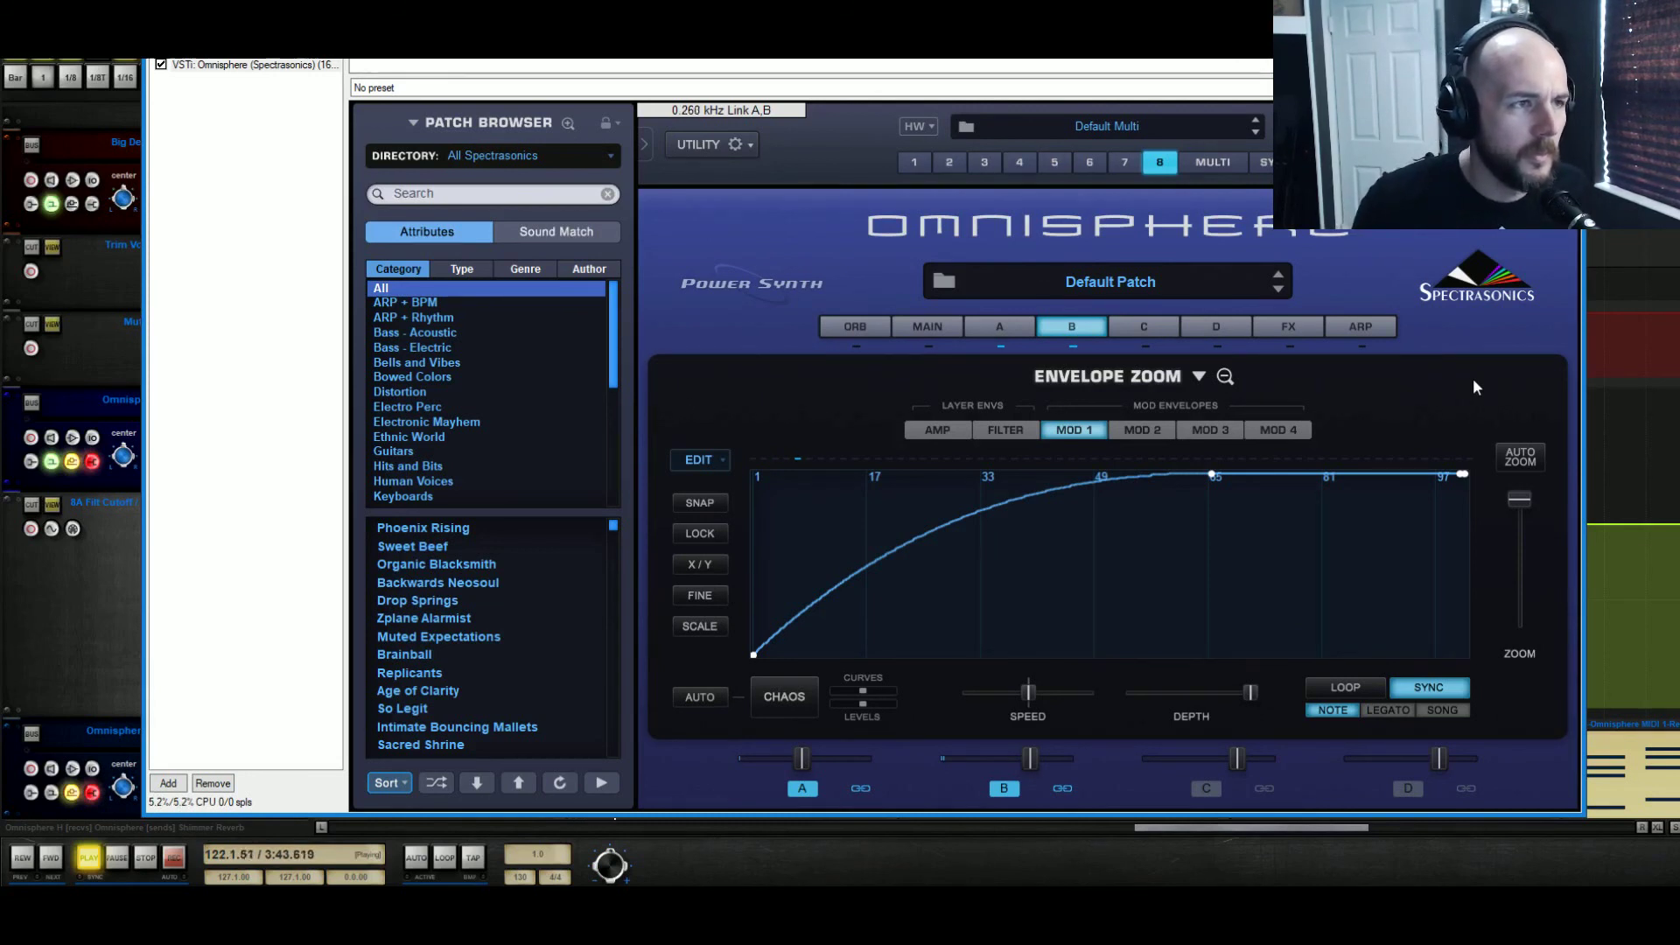
{"action": "left_click", "coordinate": [19, 51]}
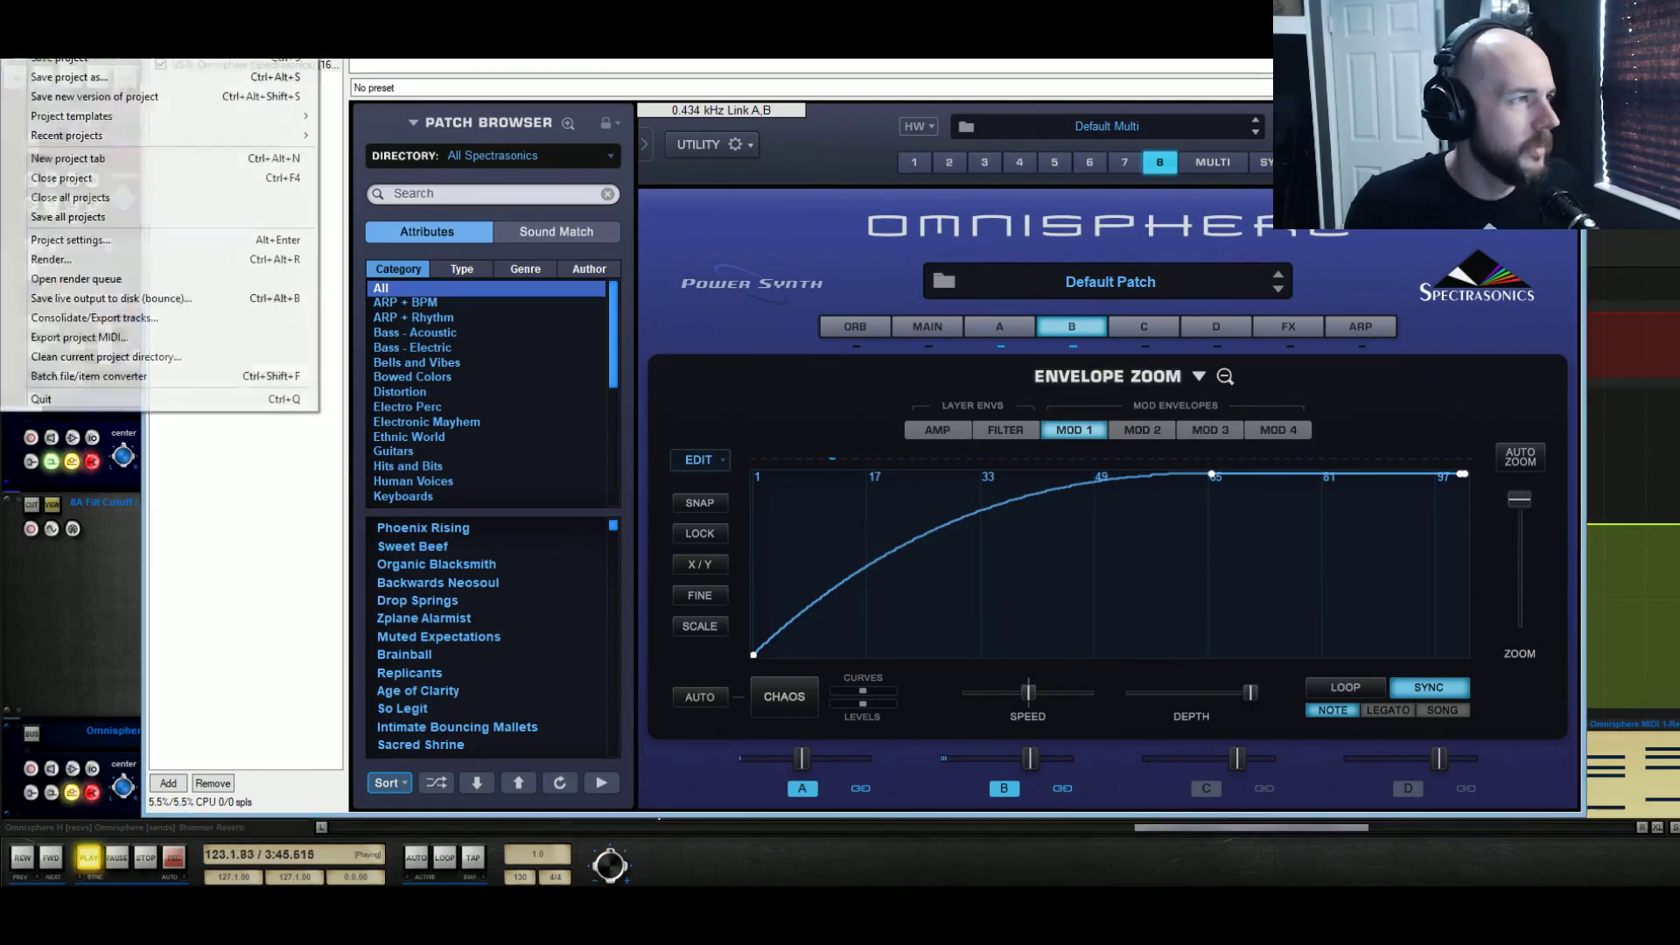
{"action": "left_click", "coordinate": [37, 62]}
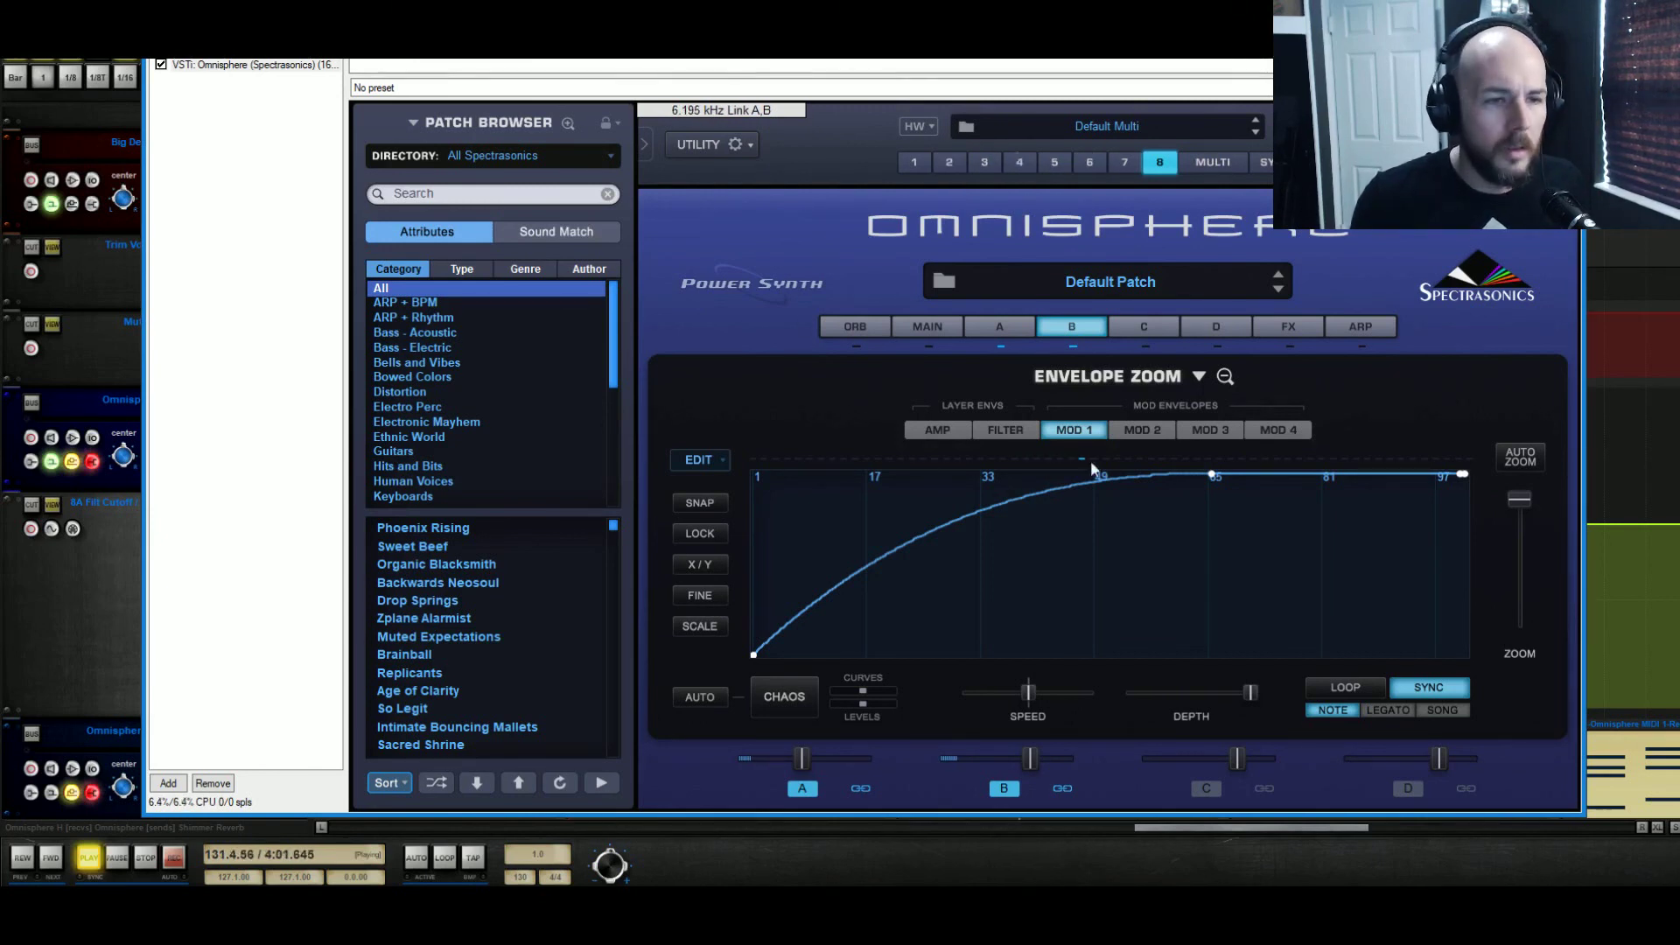
Shift the Mod 1 envelope's peak point slightly earlier, just before the 65 mark, and return to the riser's MIDI item in the arrangement
{"action": "left_click_drag", "start_coordinate": [1211, 474], "coordinate": [1202, 475]}
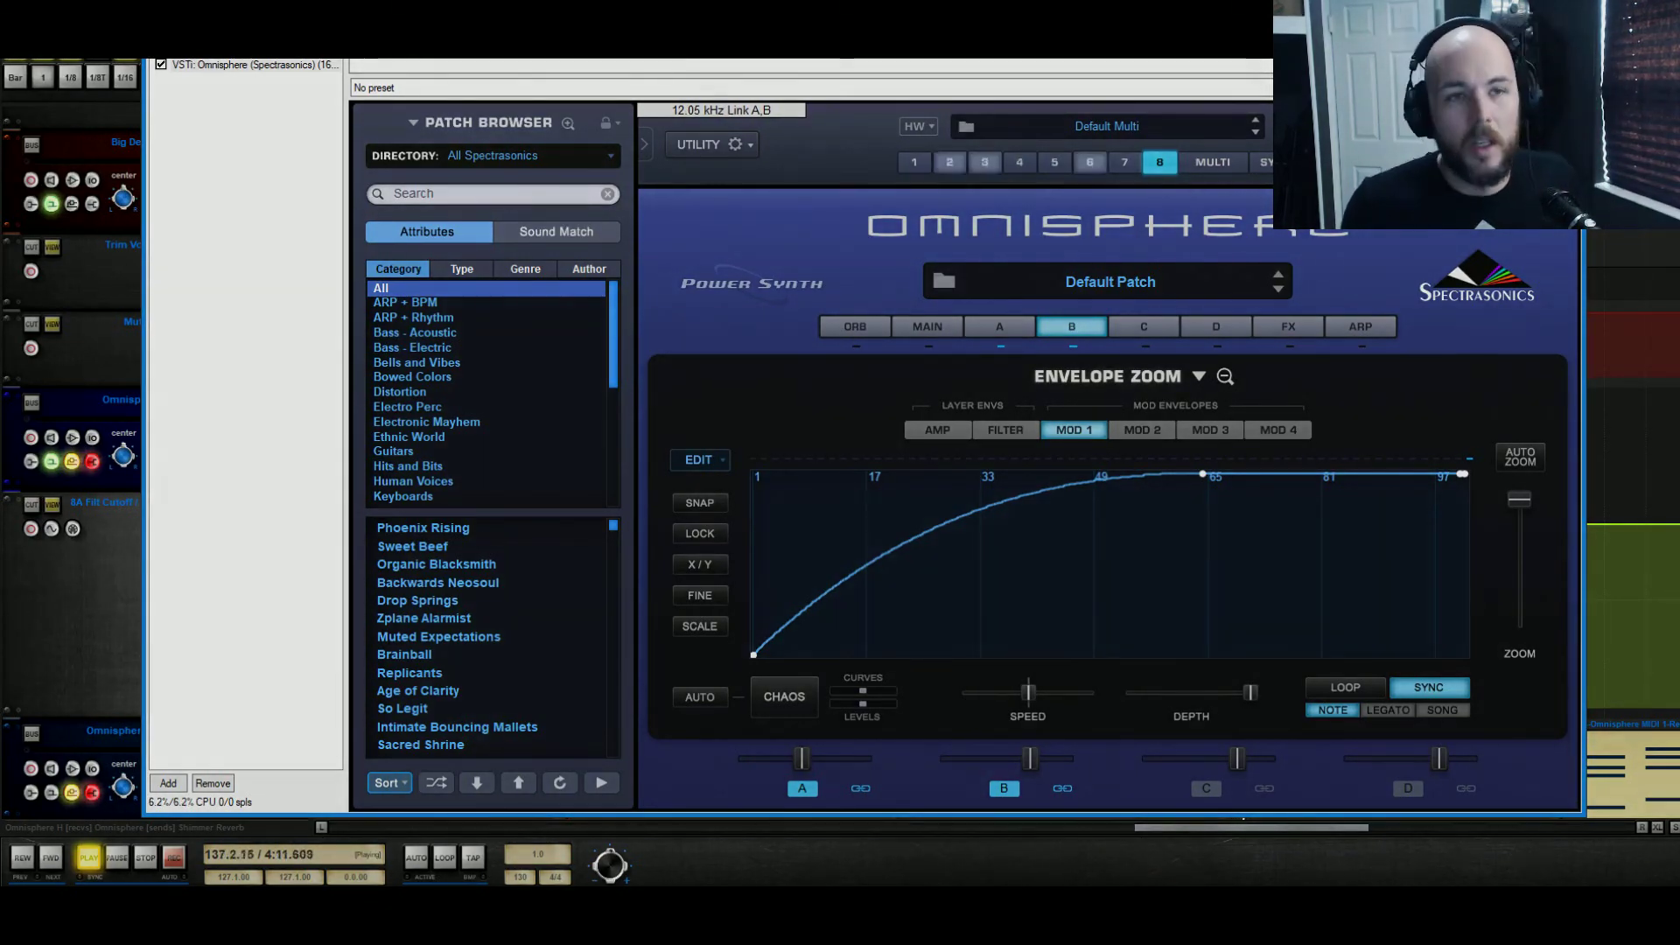
{"action": "key", "text": "Escape"}
{"action": "scroll", "coordinate": [861, 661], "scroll_direction": "down", "scroll_amount": 10}
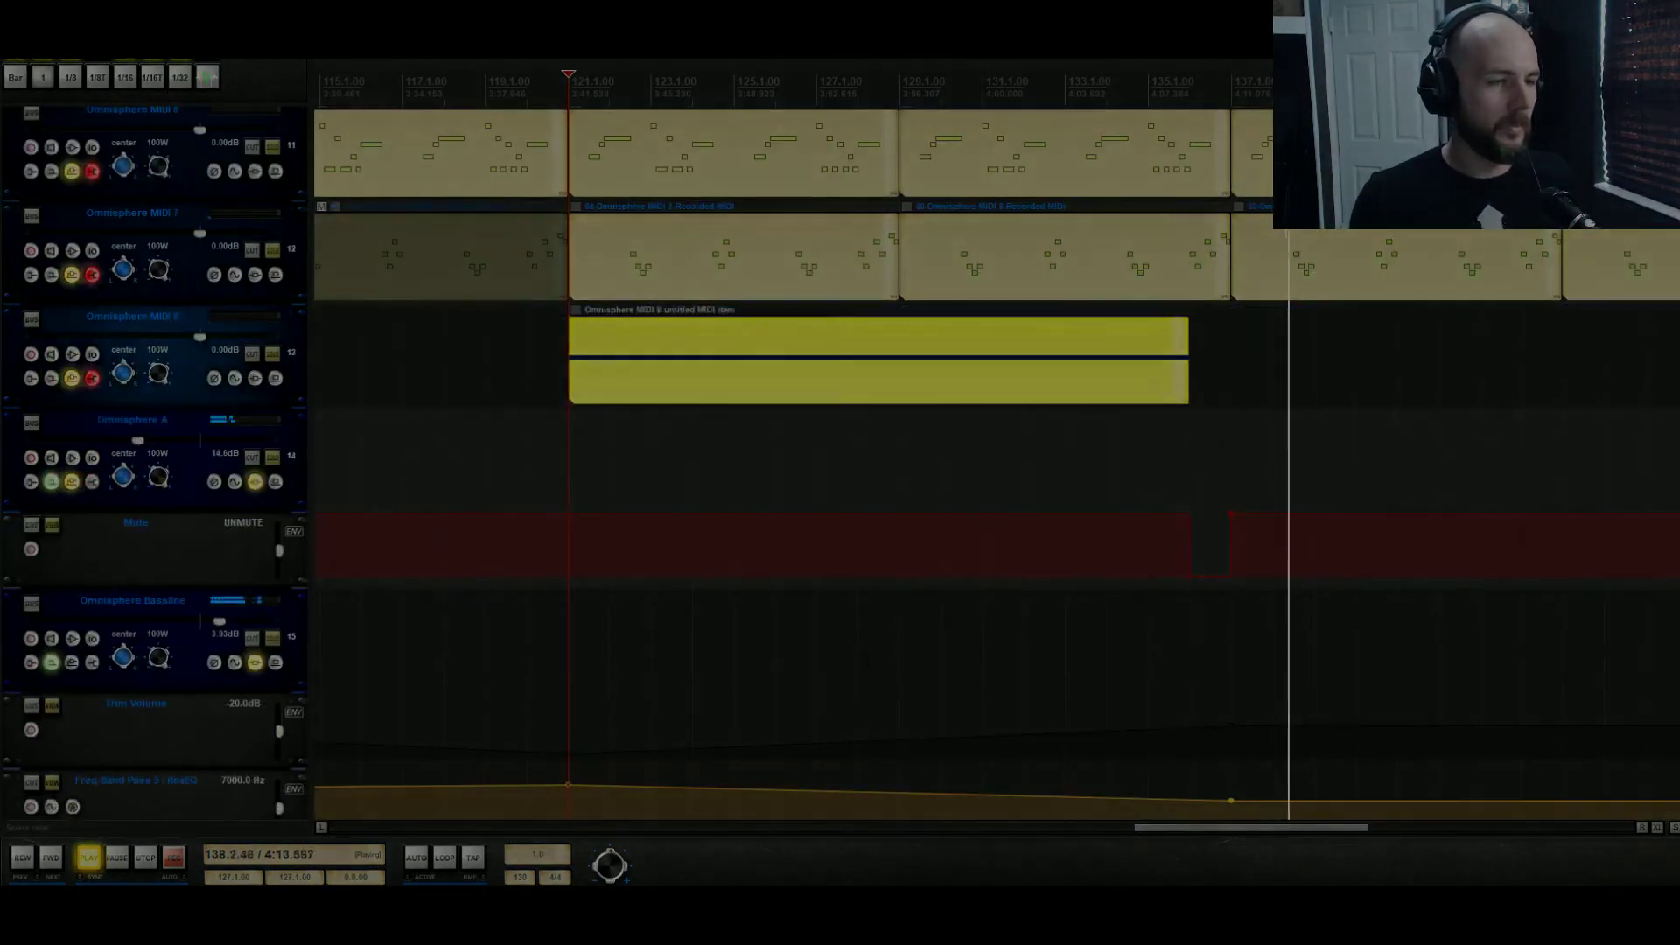